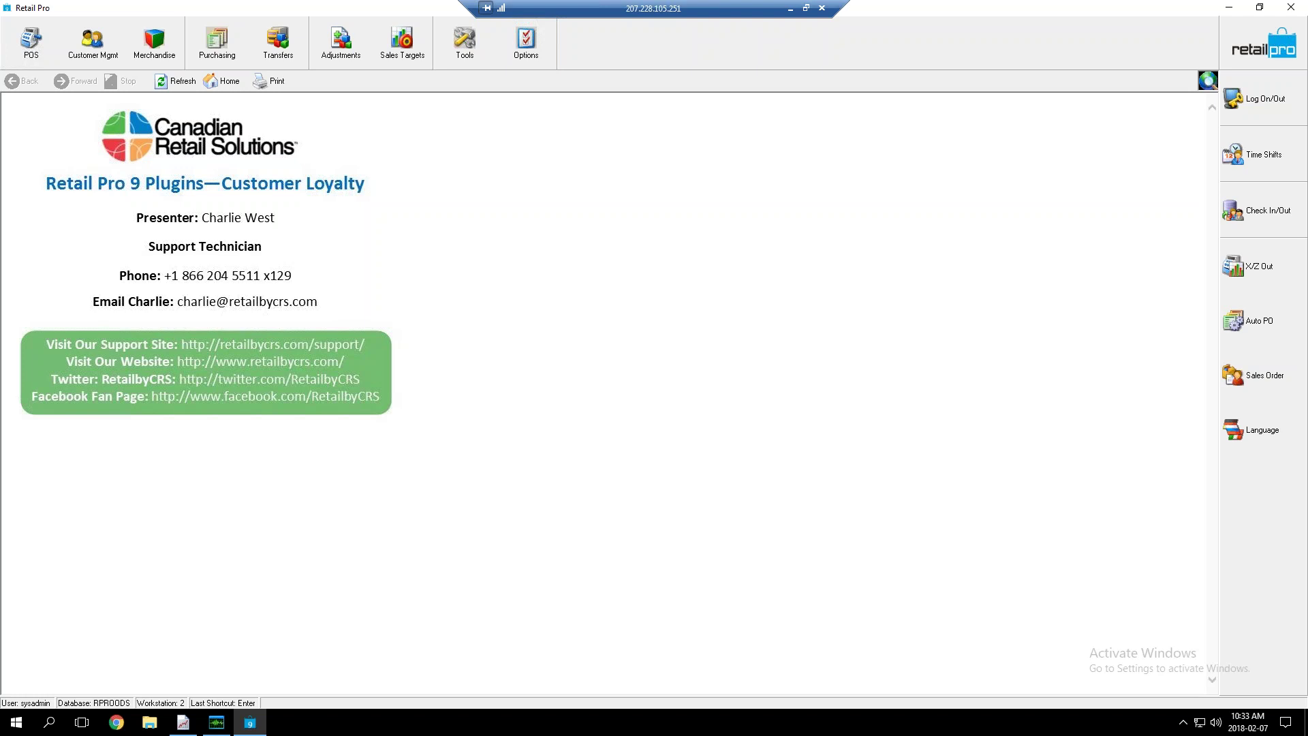
# Check the service manager window, put it away, and bring up the Customer Mgmt options
pyautogui.click(222, 726)
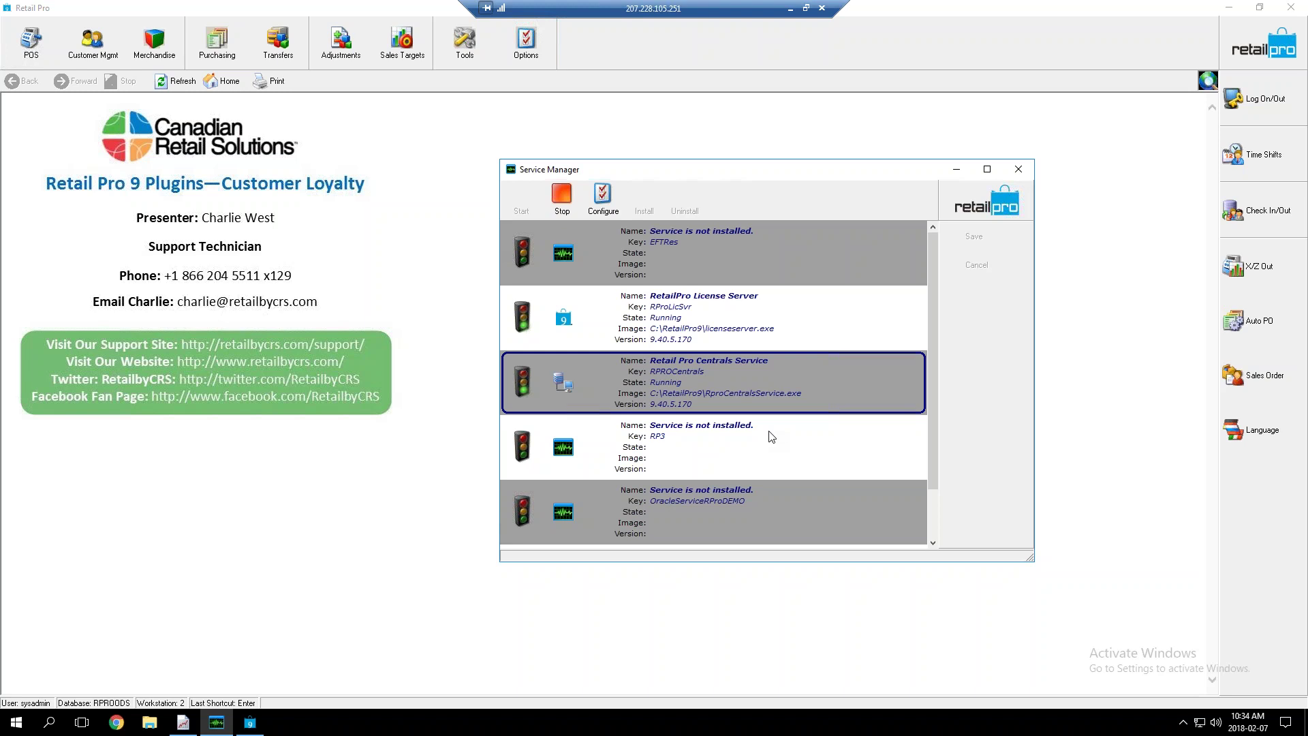
pyautogui.click(958, 175)
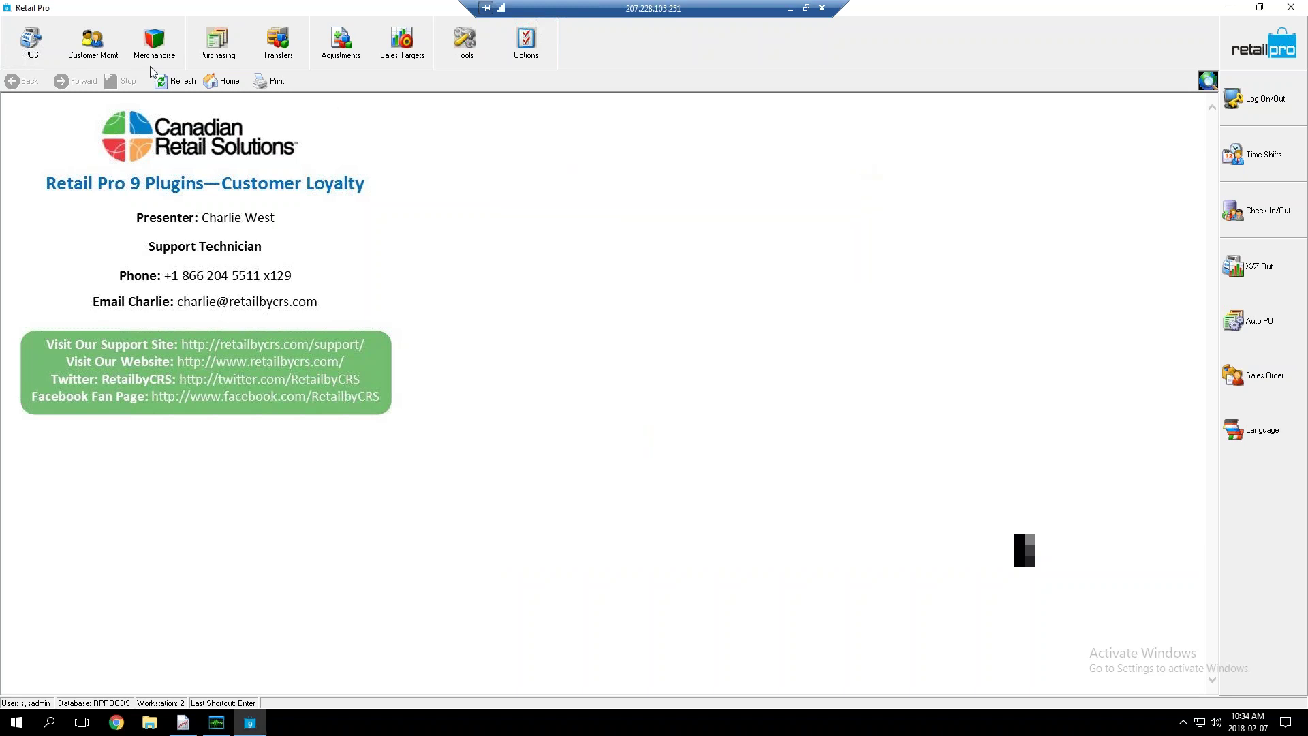
pyautogui.click(84, 55)
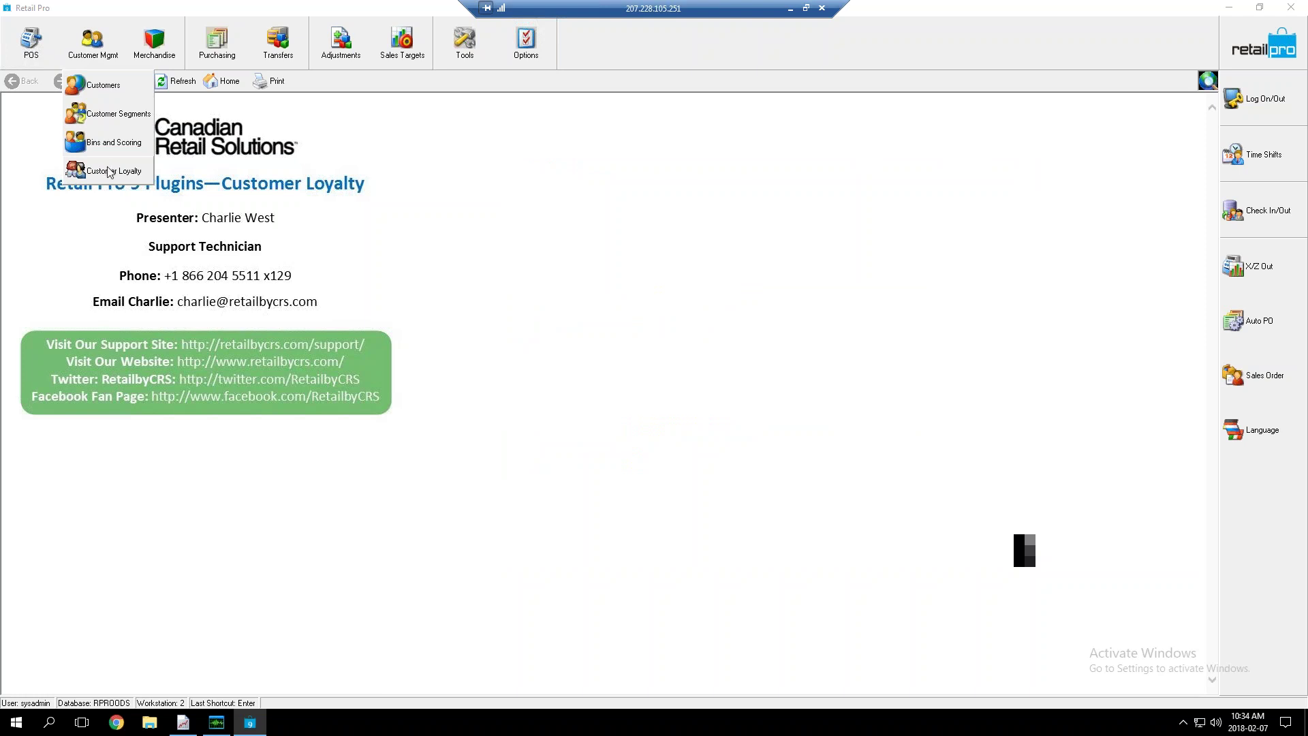
# Open System Preferences and browse the local Customer preferences: General and user-defined fields
pyautogui.click(526, 42)
pyautogui.click(548, 114)
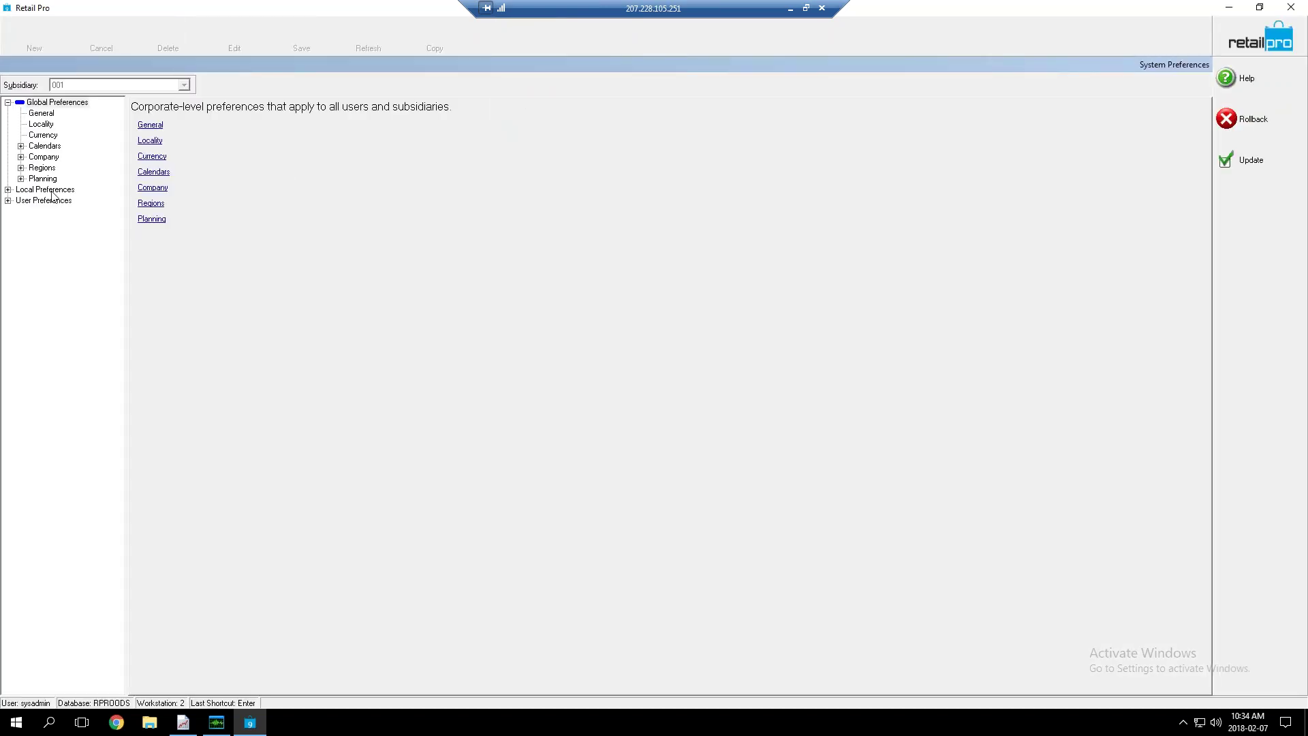
pyautogui.doubleClick(52, 191)
pyautogui.doubleClick(45, 212)
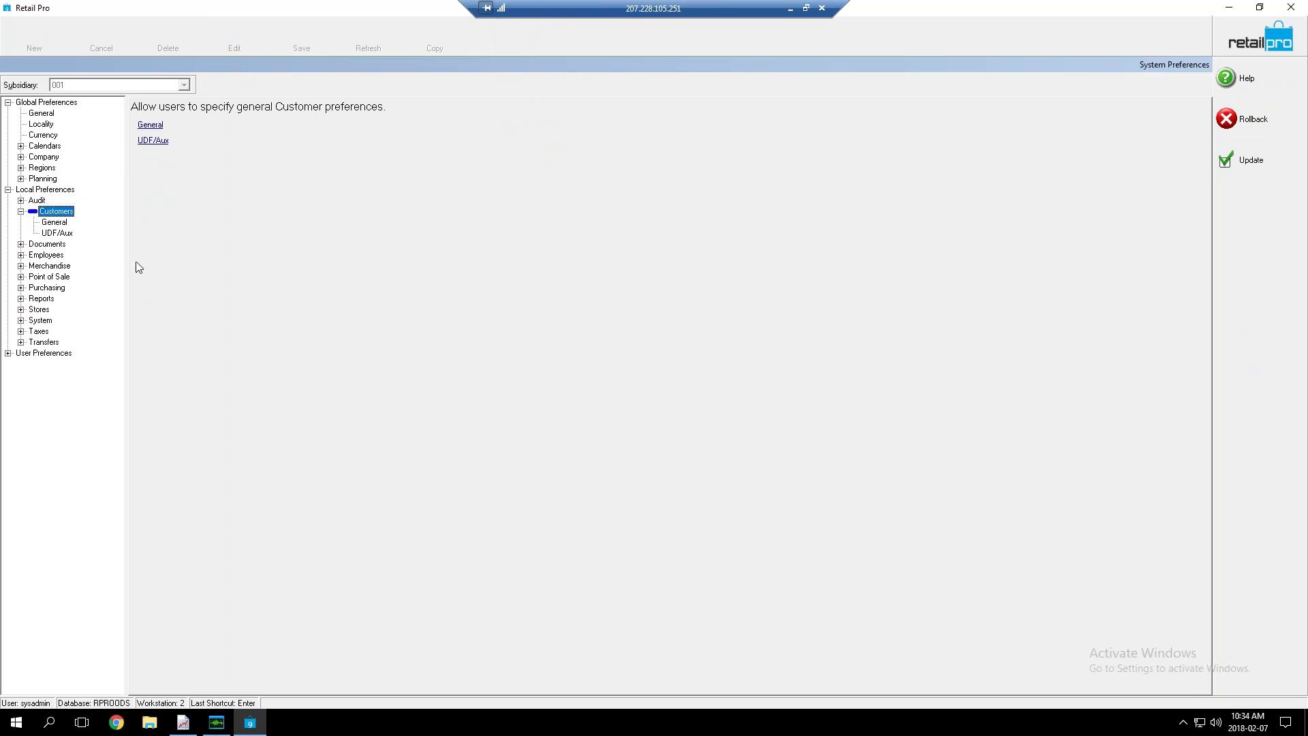
pyautogui.click(59, 223)
pyautogui.click(61, 233)
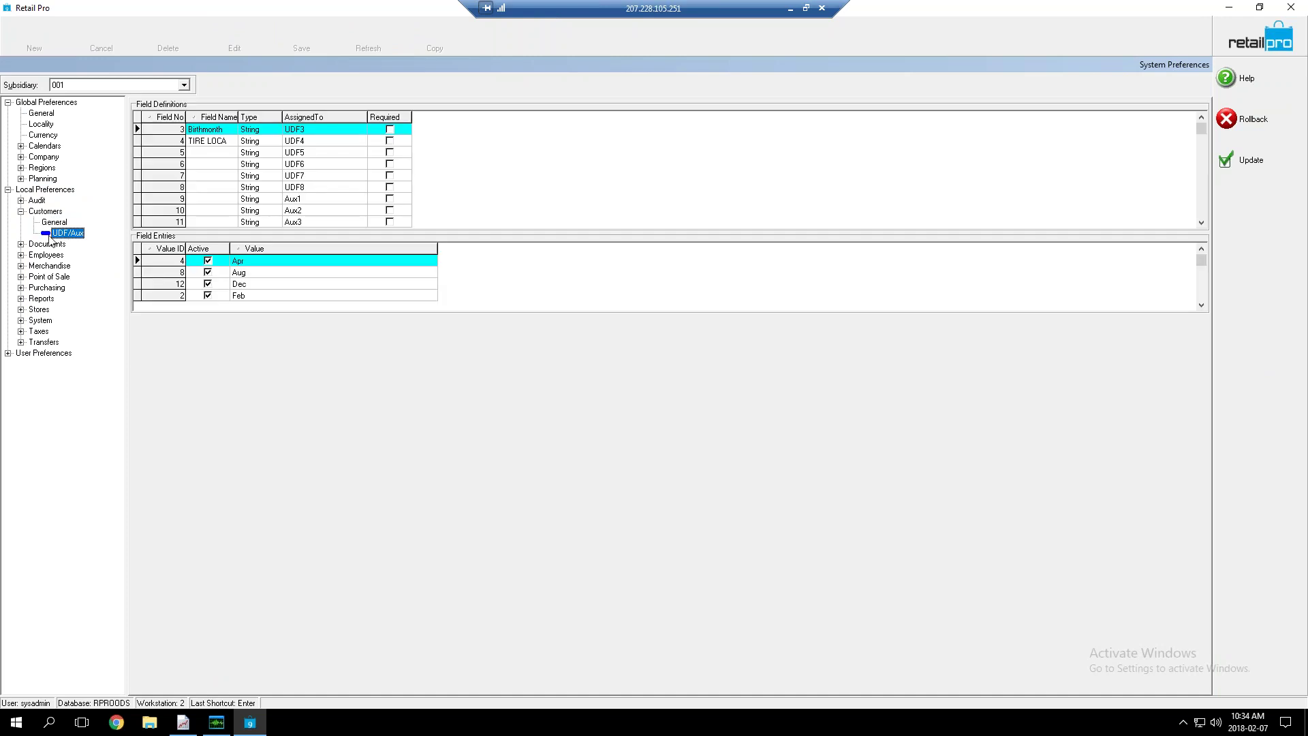
# Expand Merchandise, then Point of Sale, and show its General preferences page
pyautogui.click(45, 265)
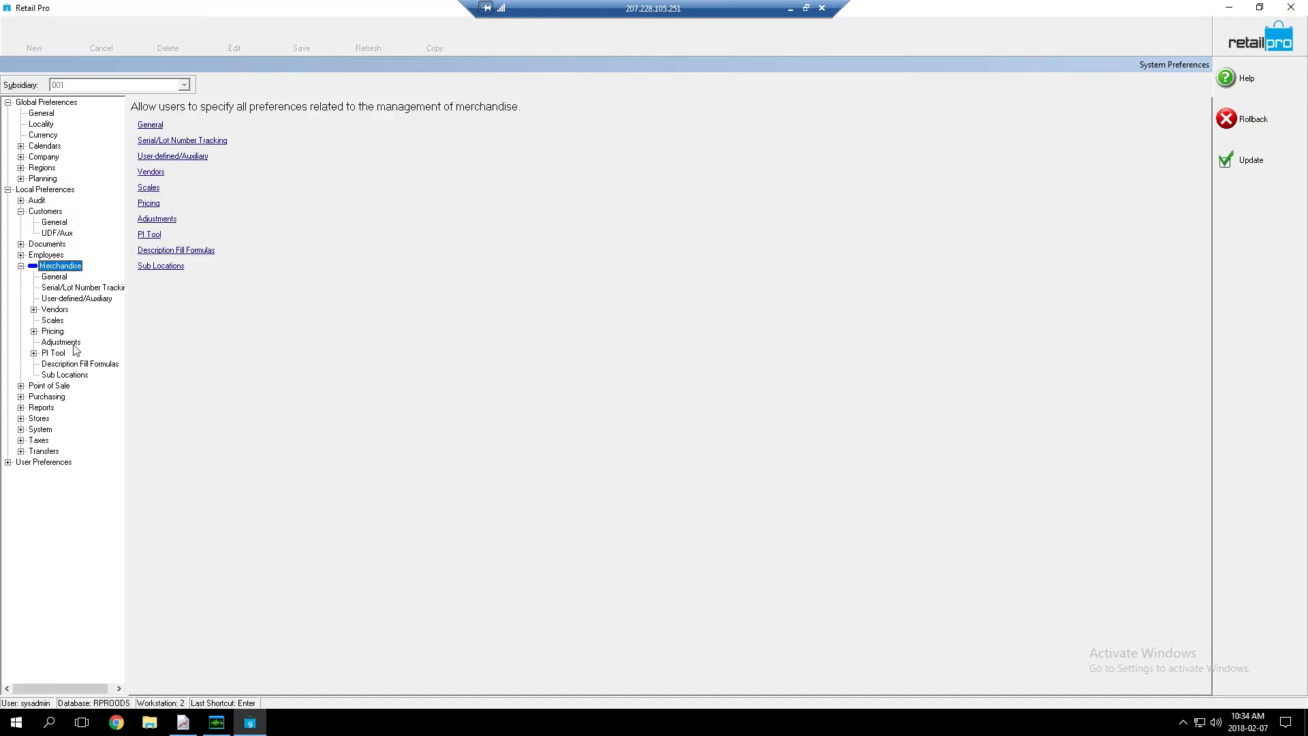
pyautogui.click(54, 386)
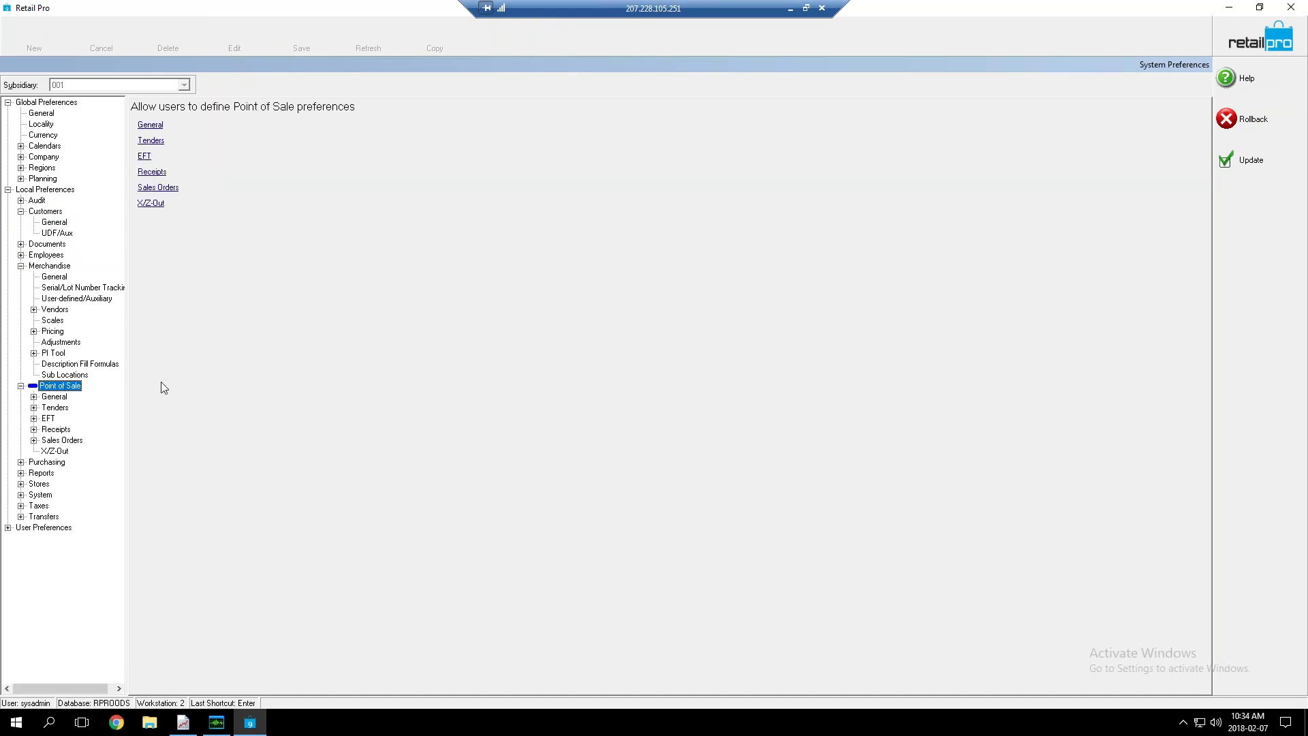
pyautogui.click(56, 396)
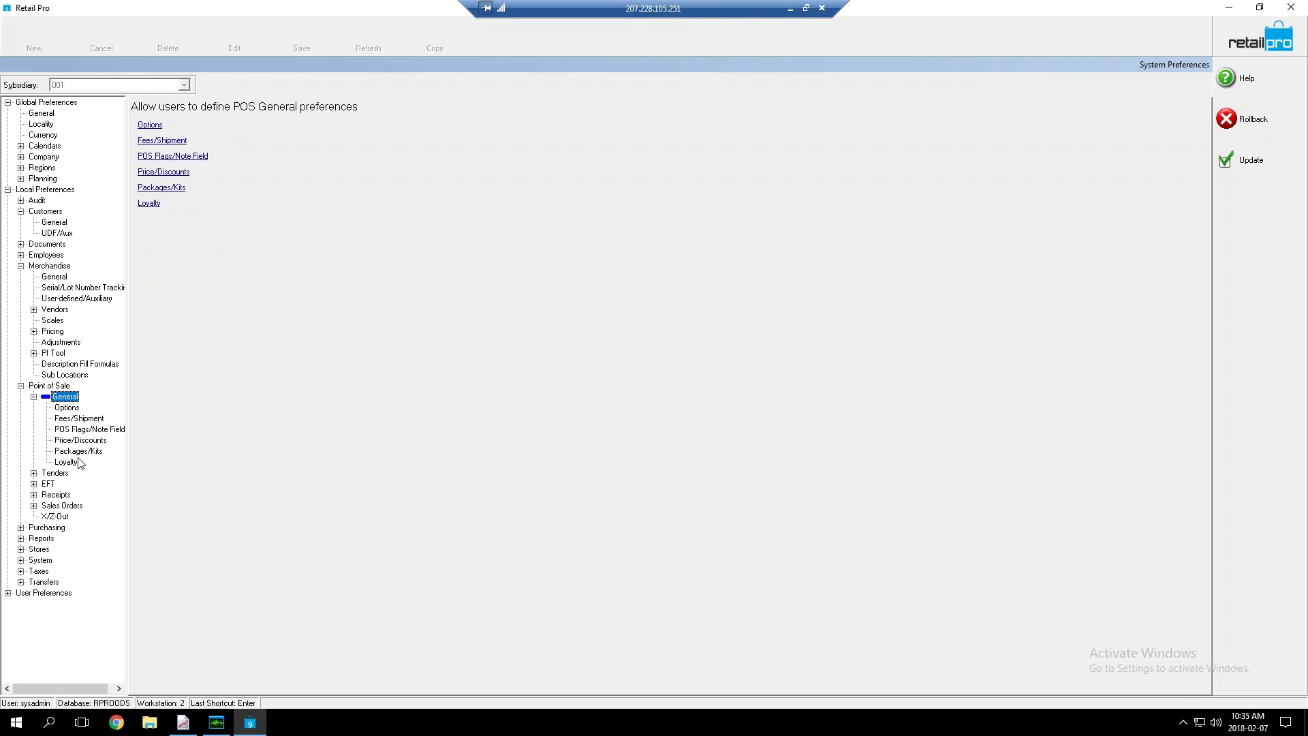
# Show the Loyalty preferences, leaving the customer opt-in flag at Prompt at POS
pyautogui.click(68, 462)
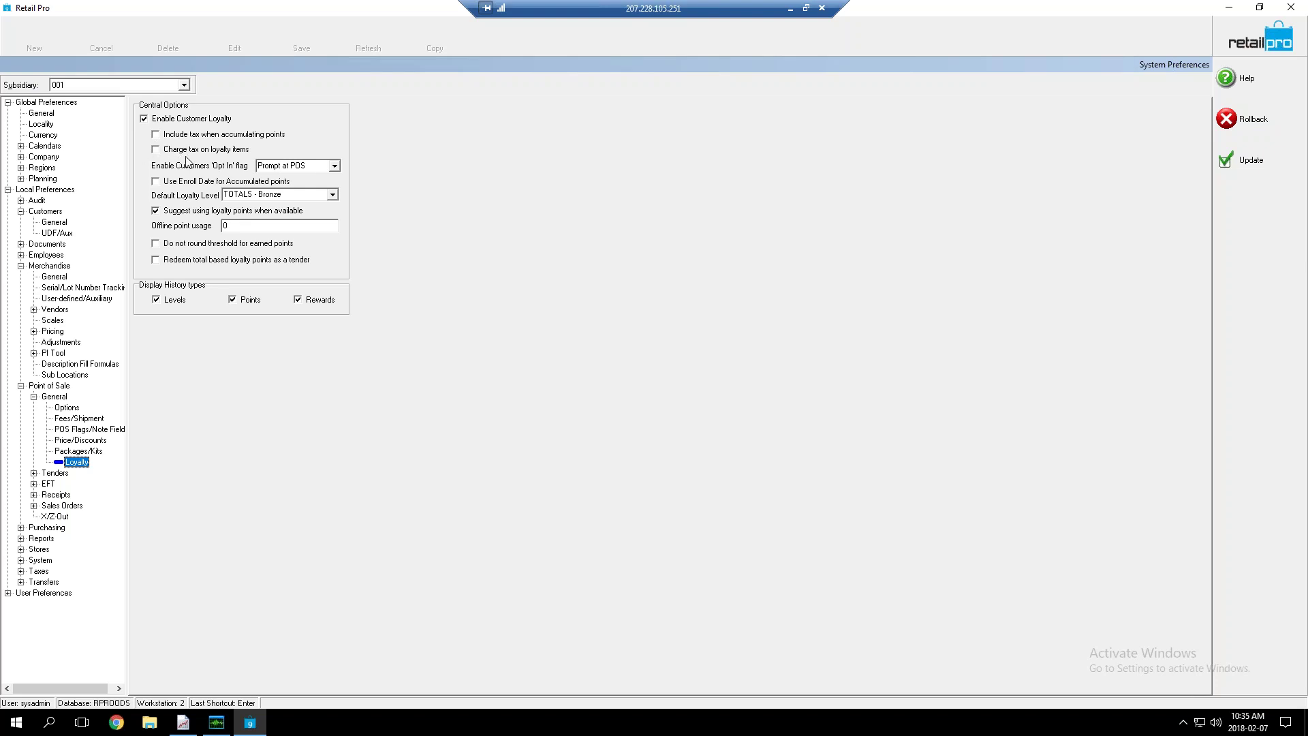
pyautogui.click(327, 166)
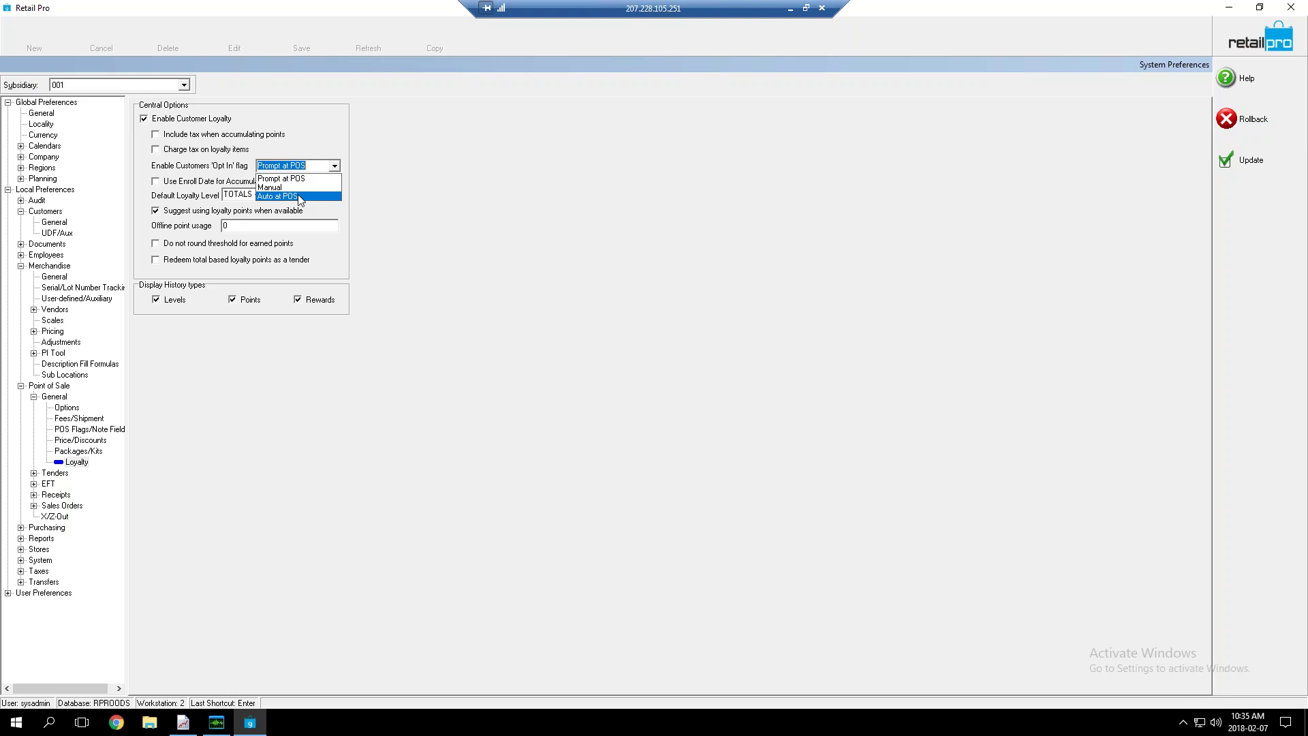
pyautogui.click(382, 192)
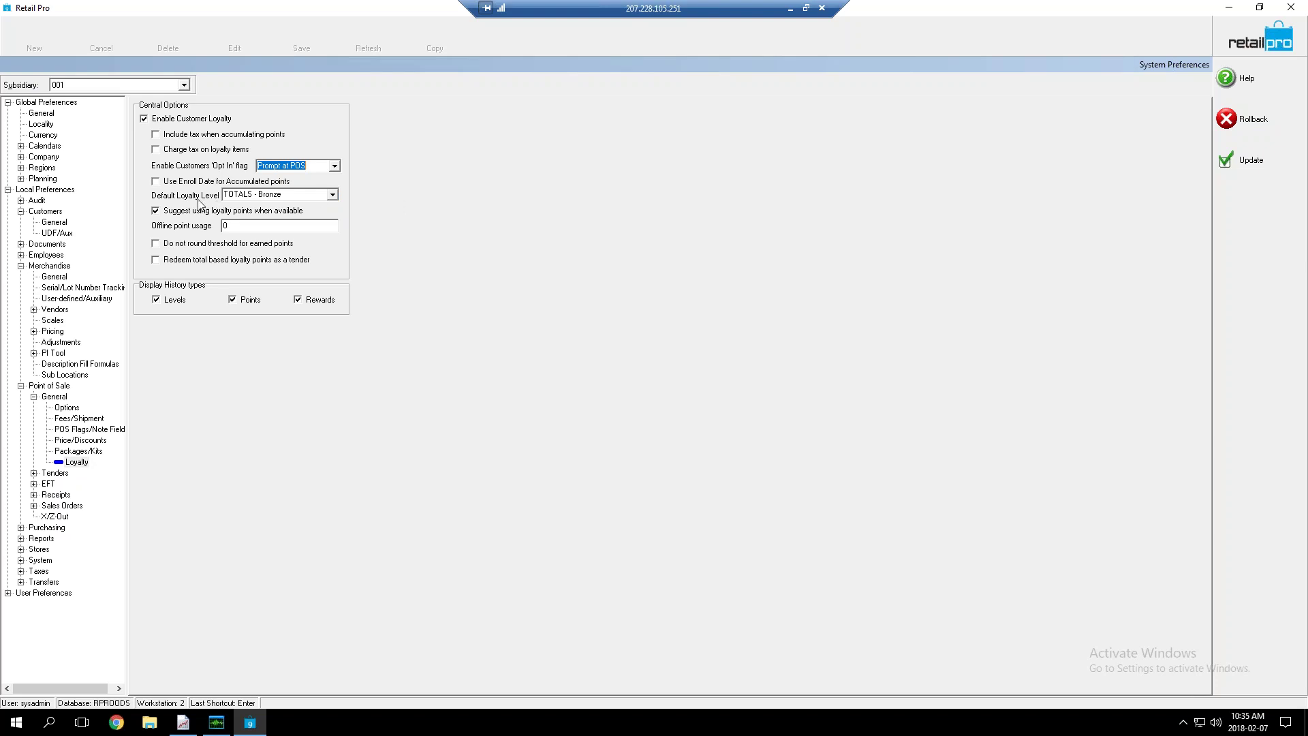
pyautogui.click(334, 196)
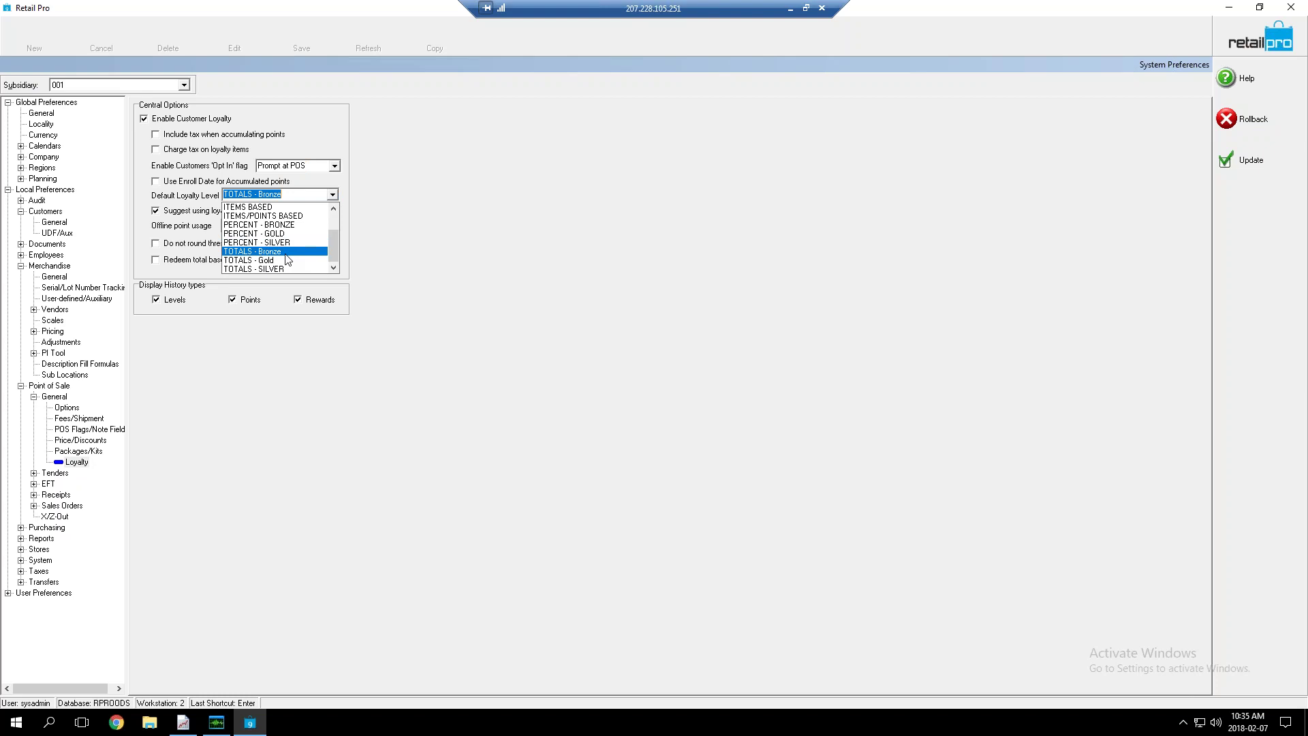
pyautogui.click(292, 252)
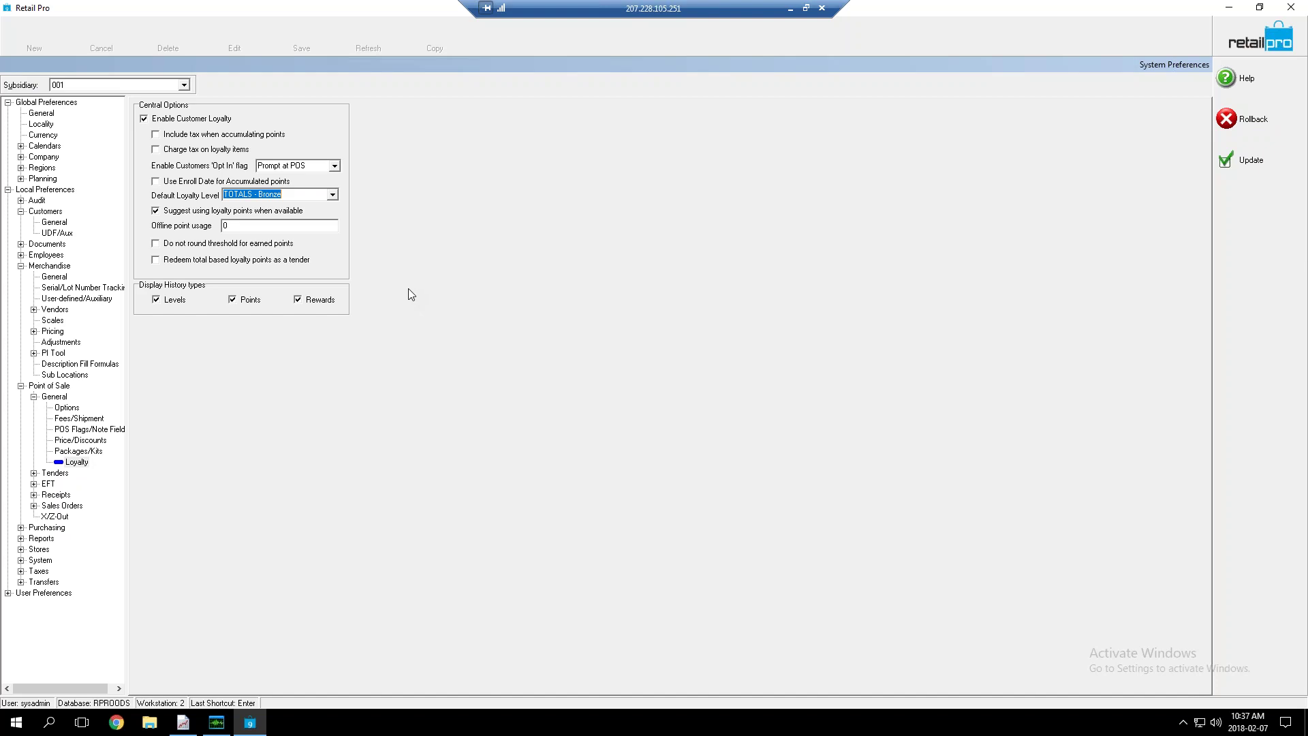
# Save the preferences with Update and bring up the Customer Loyalty levels list
pyautogui.click(1243, 174)
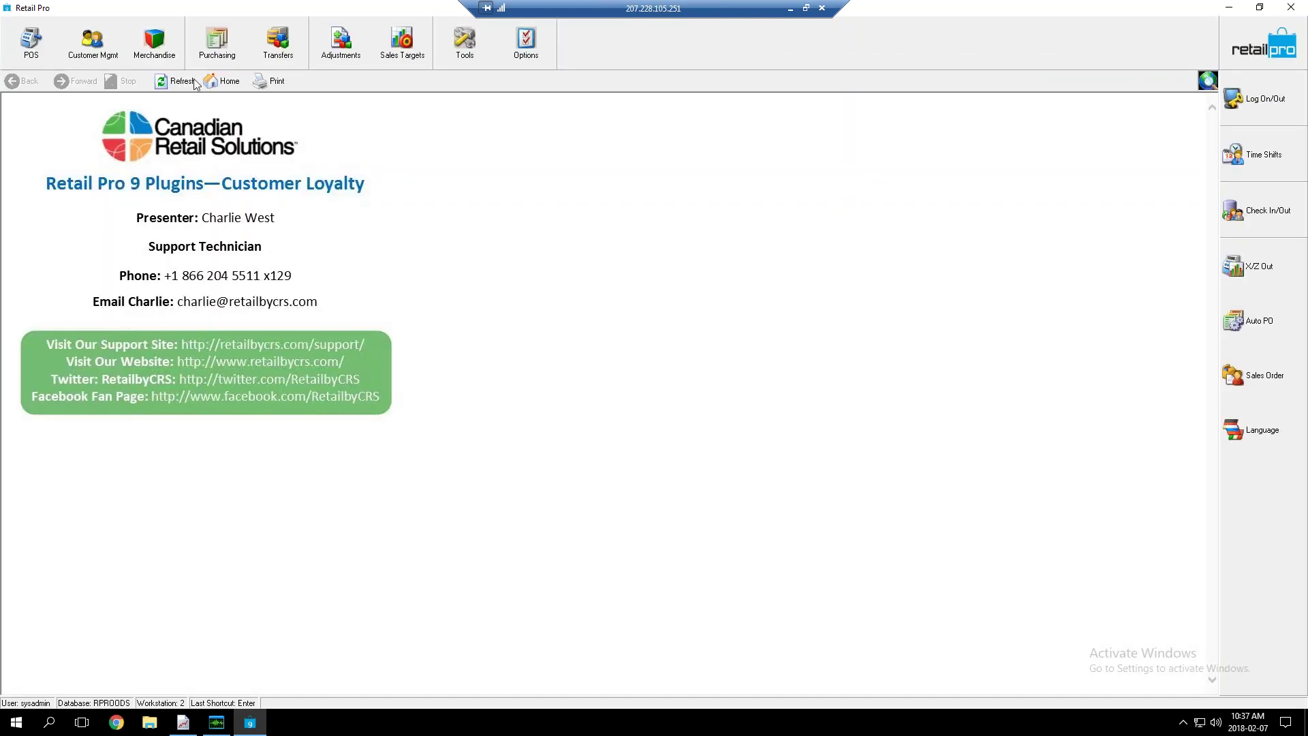
pyautogui.click(92, 54)
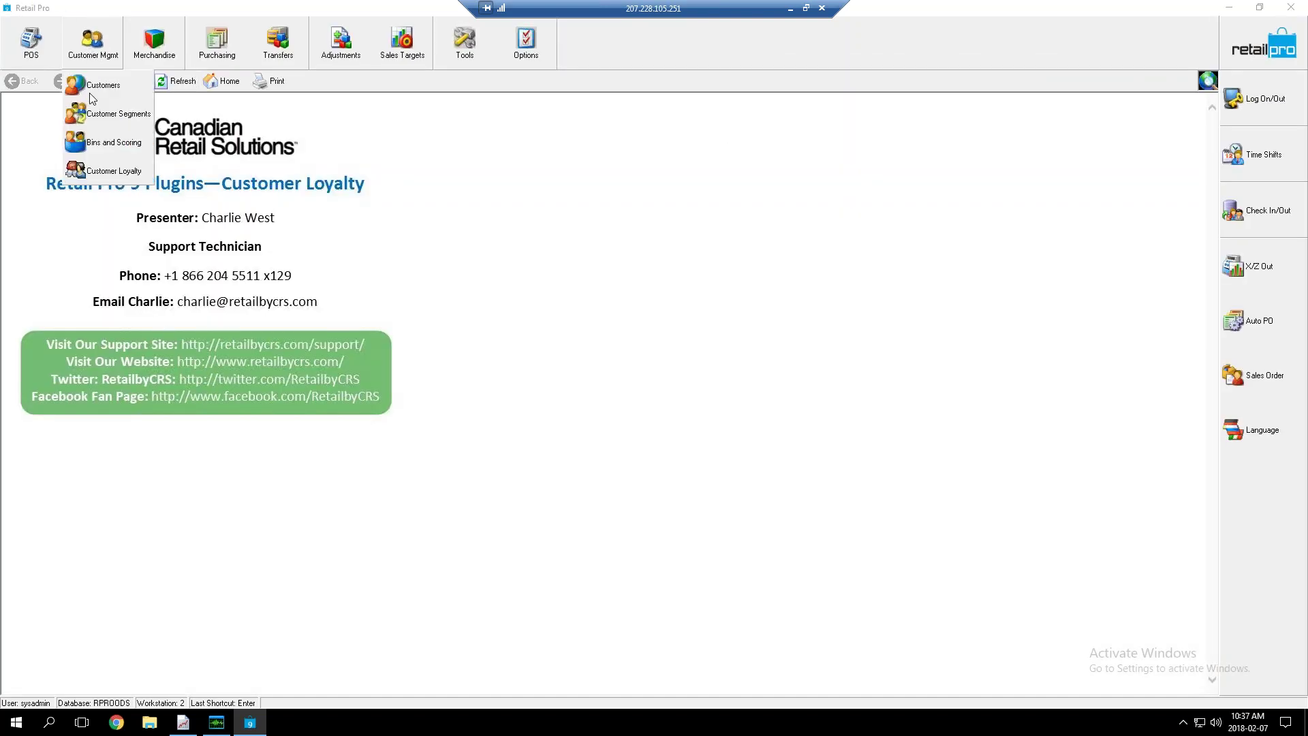
pyautogui.click(98, 175)
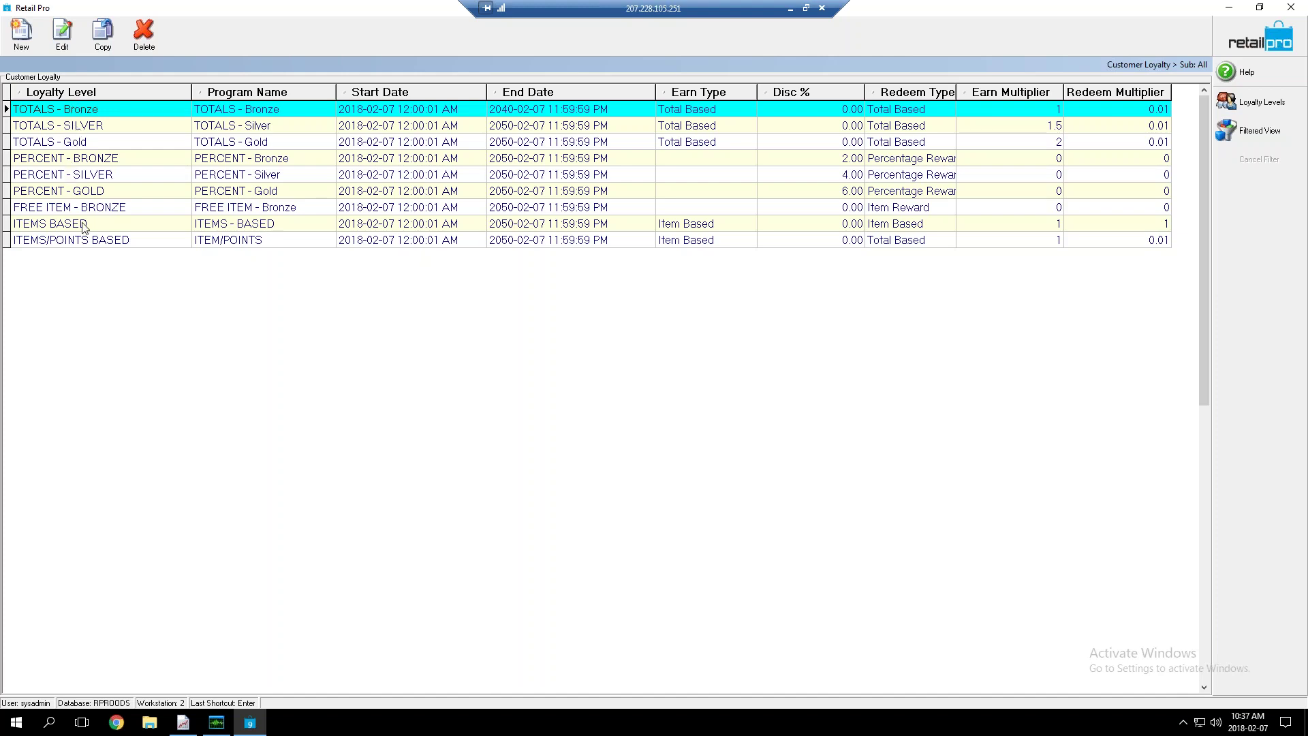
# Select the TOTALS - Bronze, Silver and Gold level rows in turn
pyautogui.click(114, 109)
pyautogui.click(103, 127)
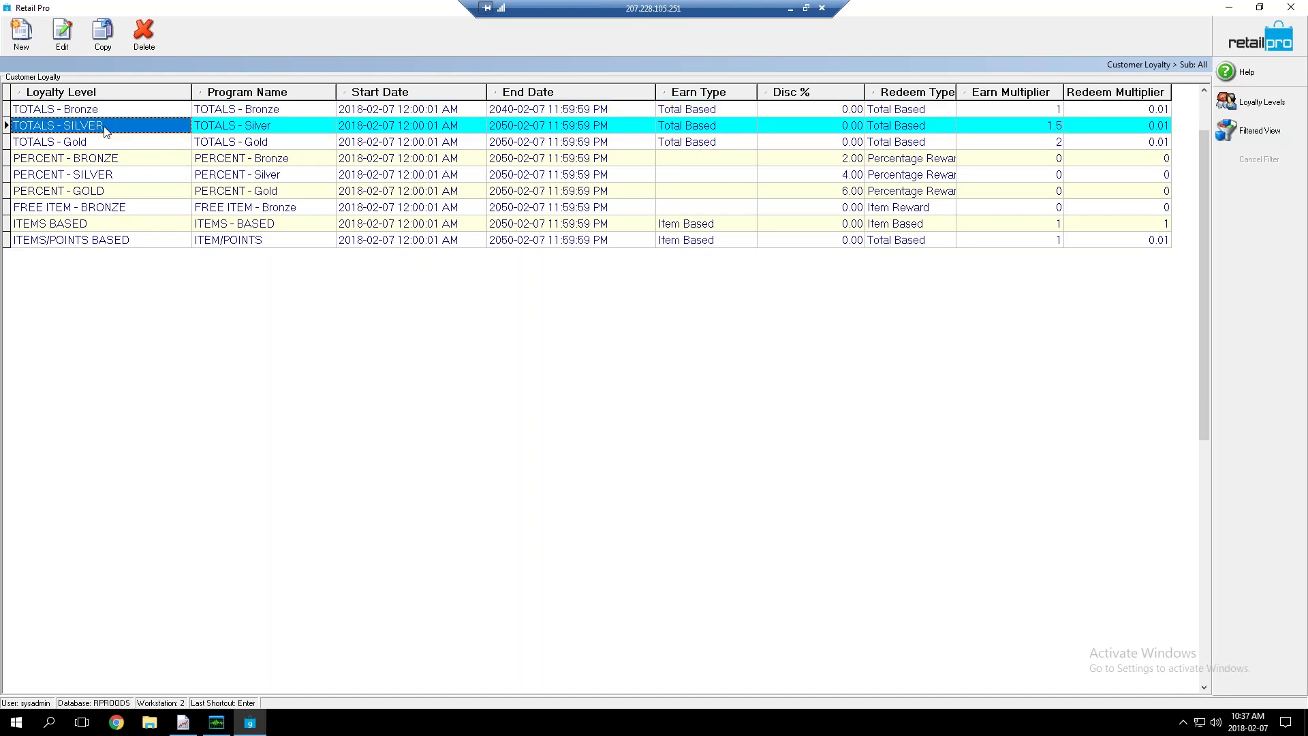
pyautogui.click(100, 144)
pyautogui.click(112, 127)
pyautogui.scroll(1, 112, 127)
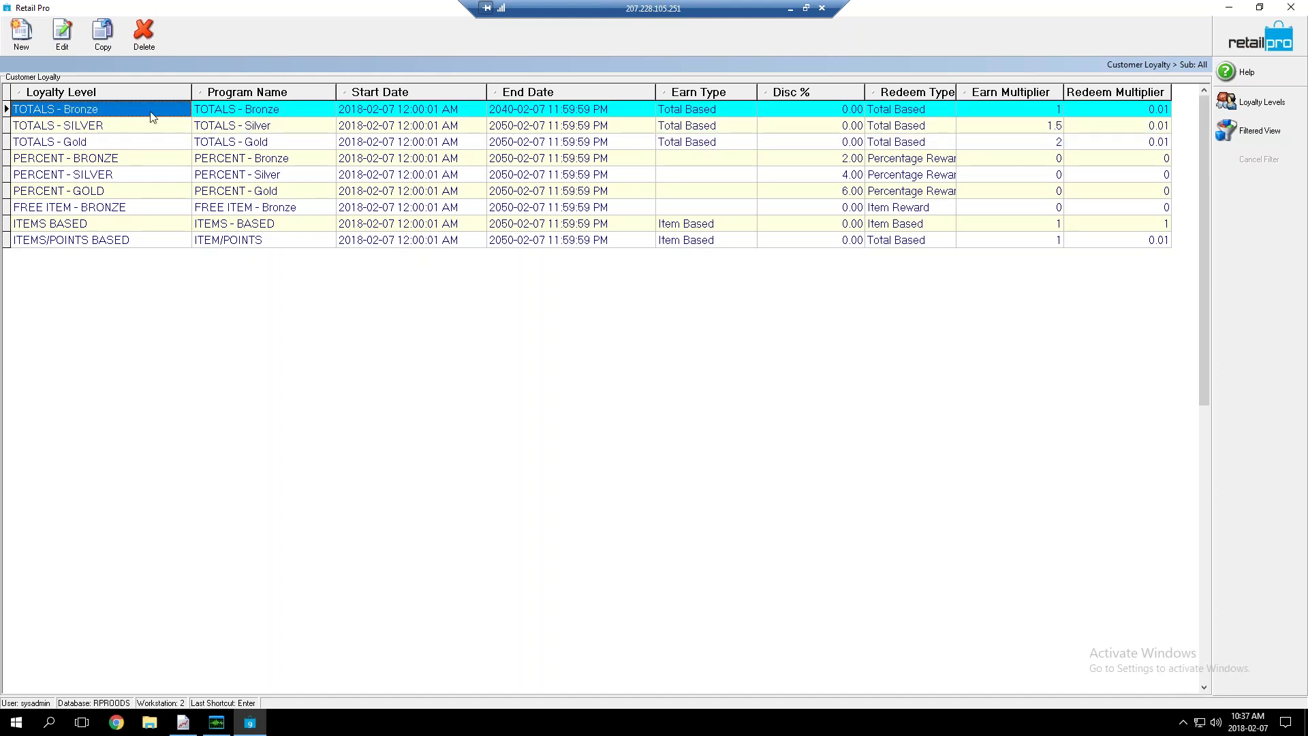
# Review the multipliers: Bronze earns 1 and redeems 0.01, Silver earns 1.5, Gold earns 2
pyautogui.click(1016, 108)
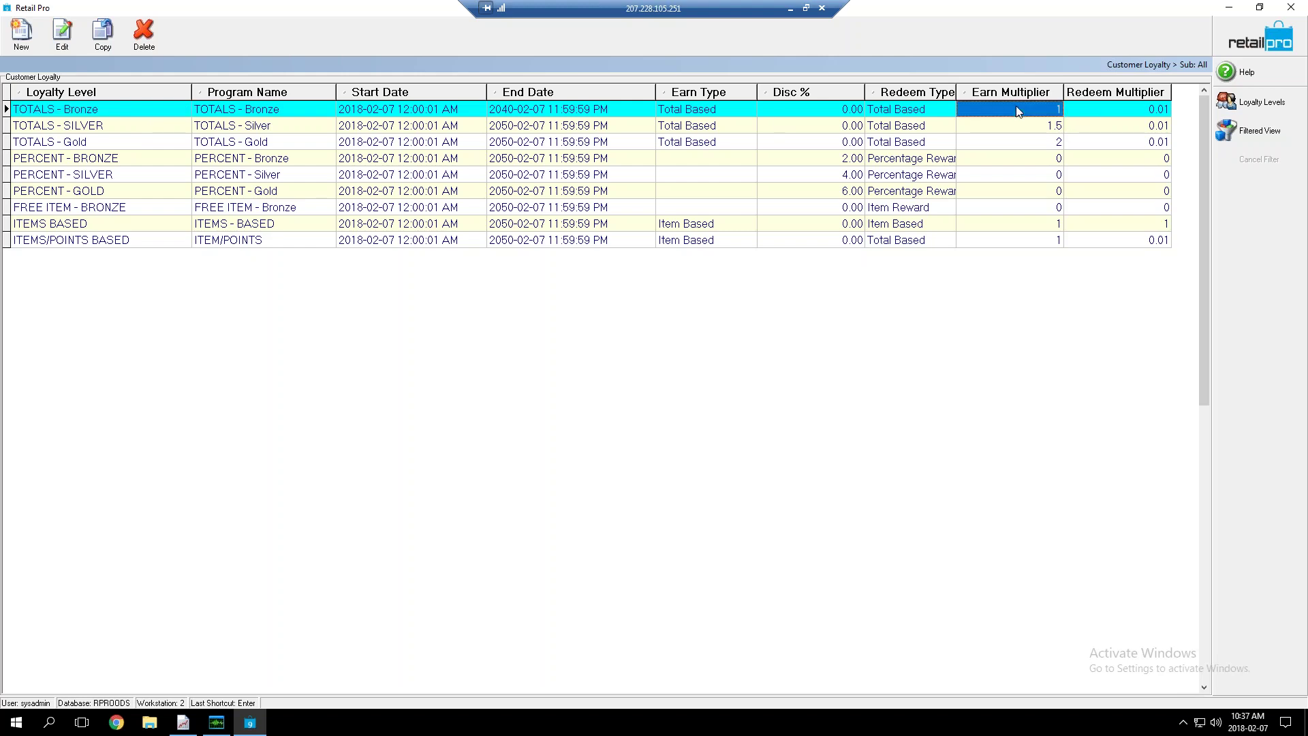
pyautogui.click(1103, 115)
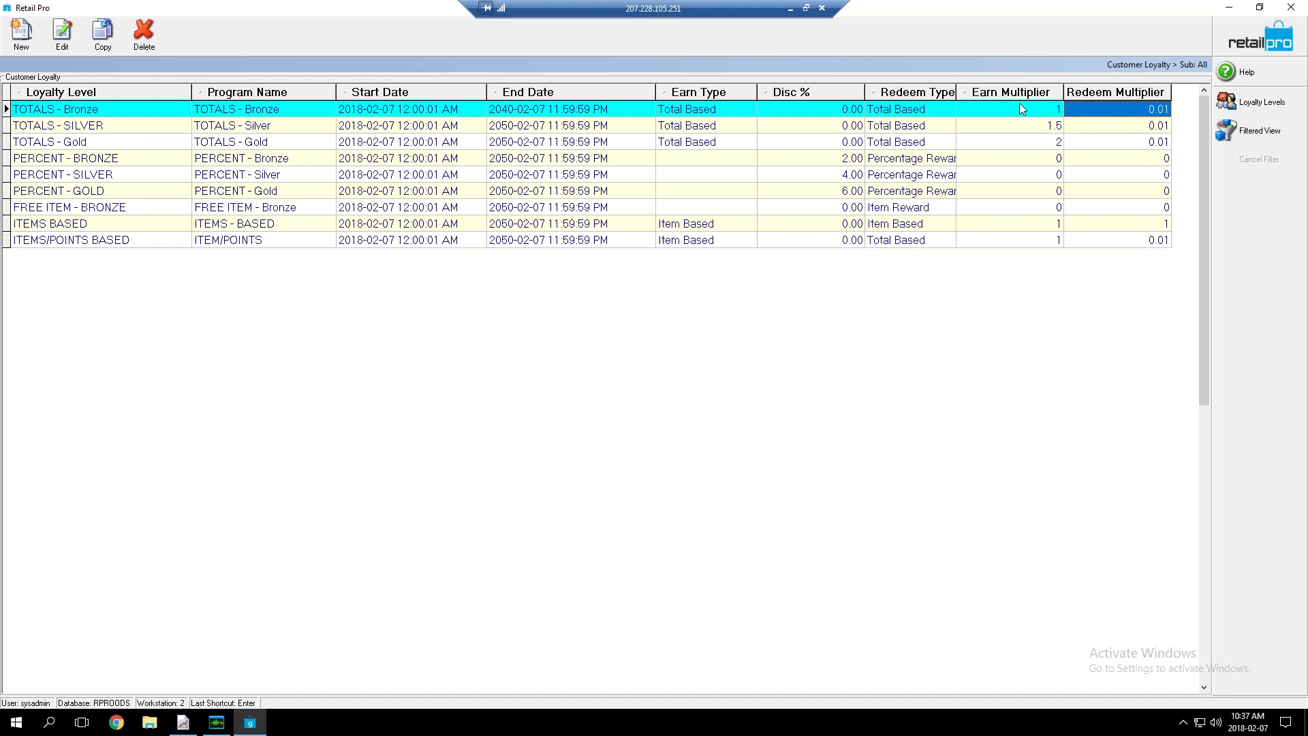
pyautogui.click(999, 105)
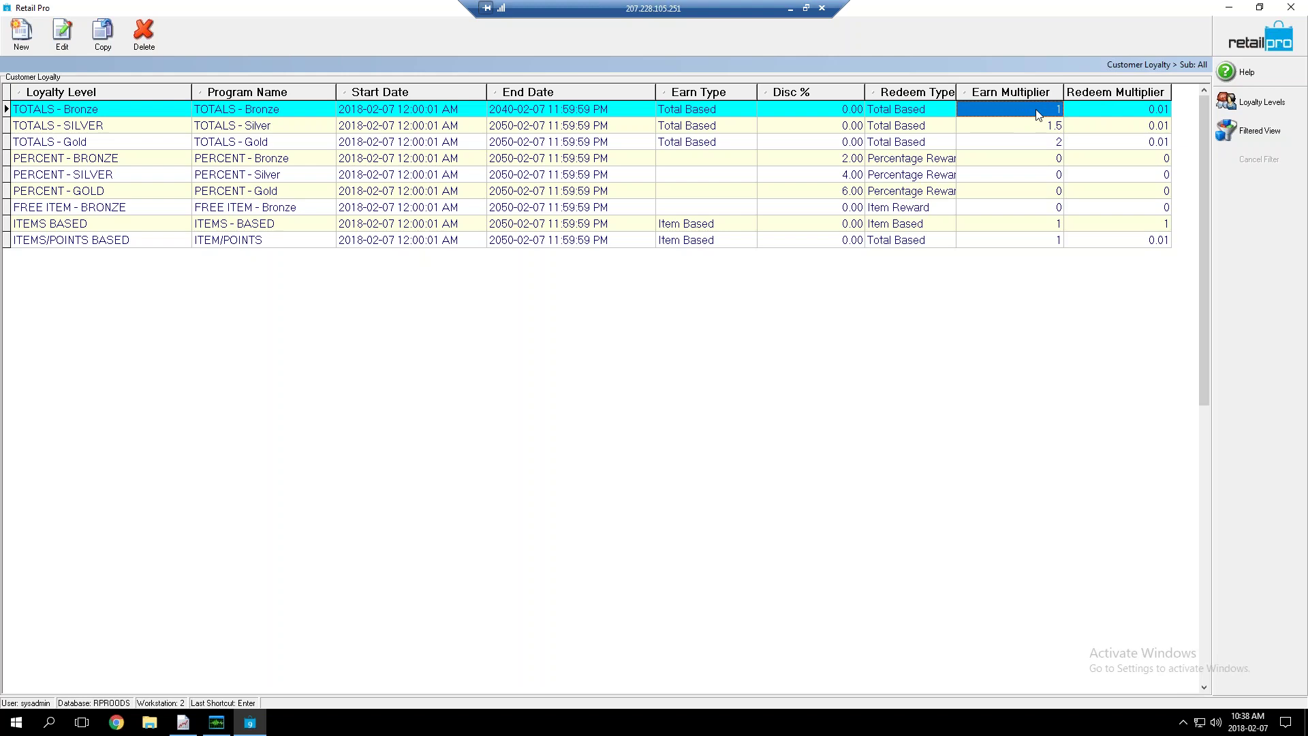
pyautogui.click(1102, 118)
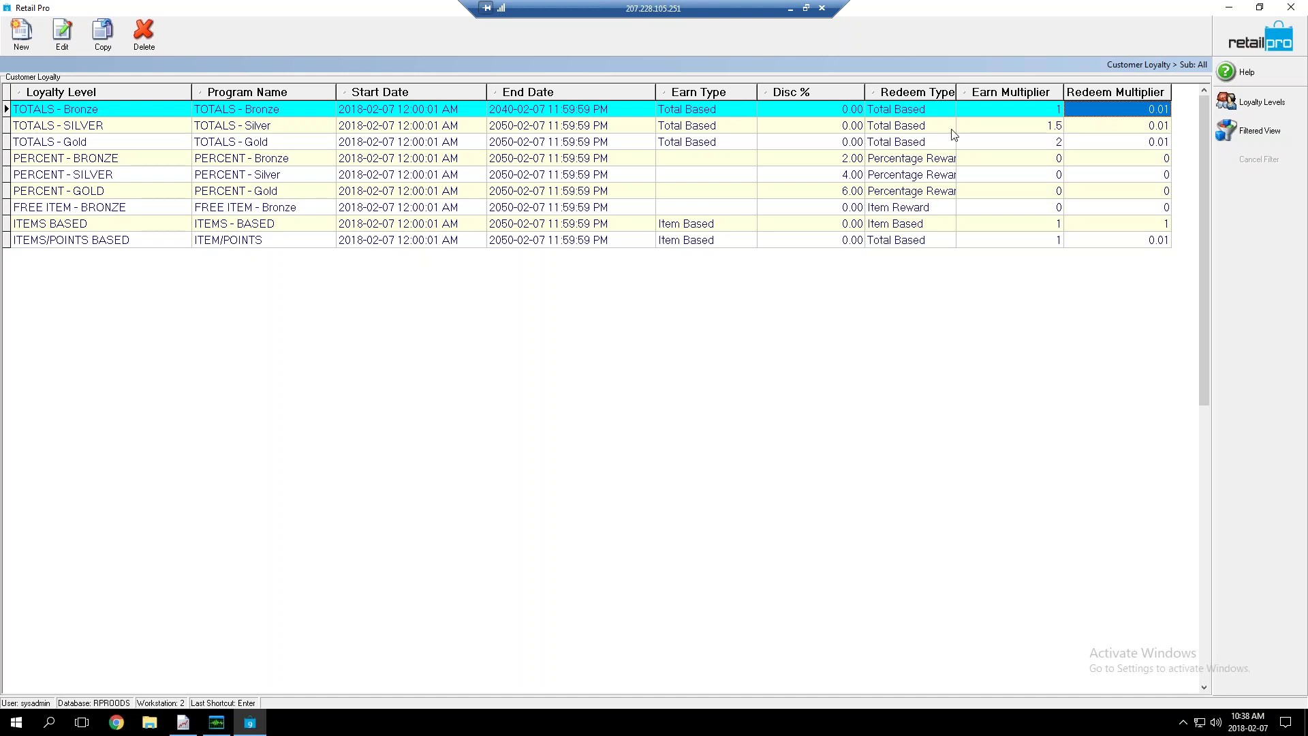
pyautogui.click(1003, 129)
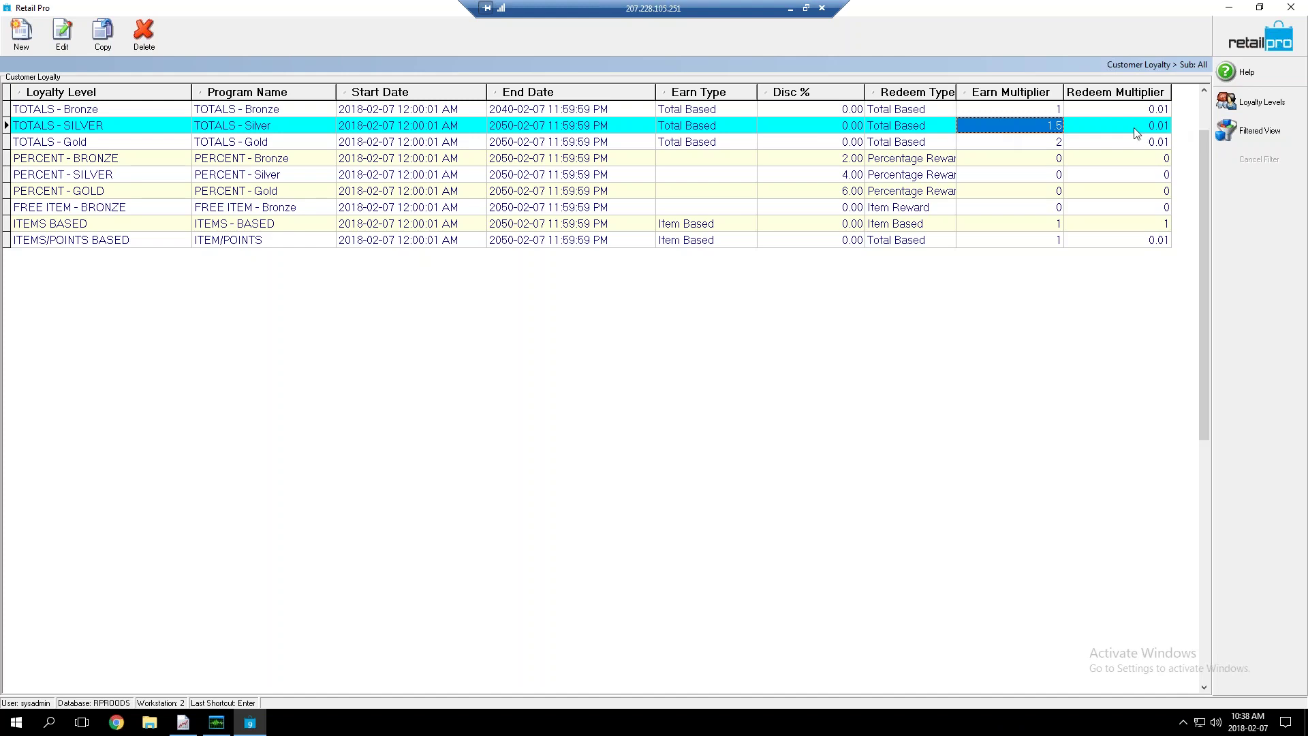
pyautogui.click(1036, 144)
pyautogui.click(1079, 144)
pyautogui.click(1032, 140)
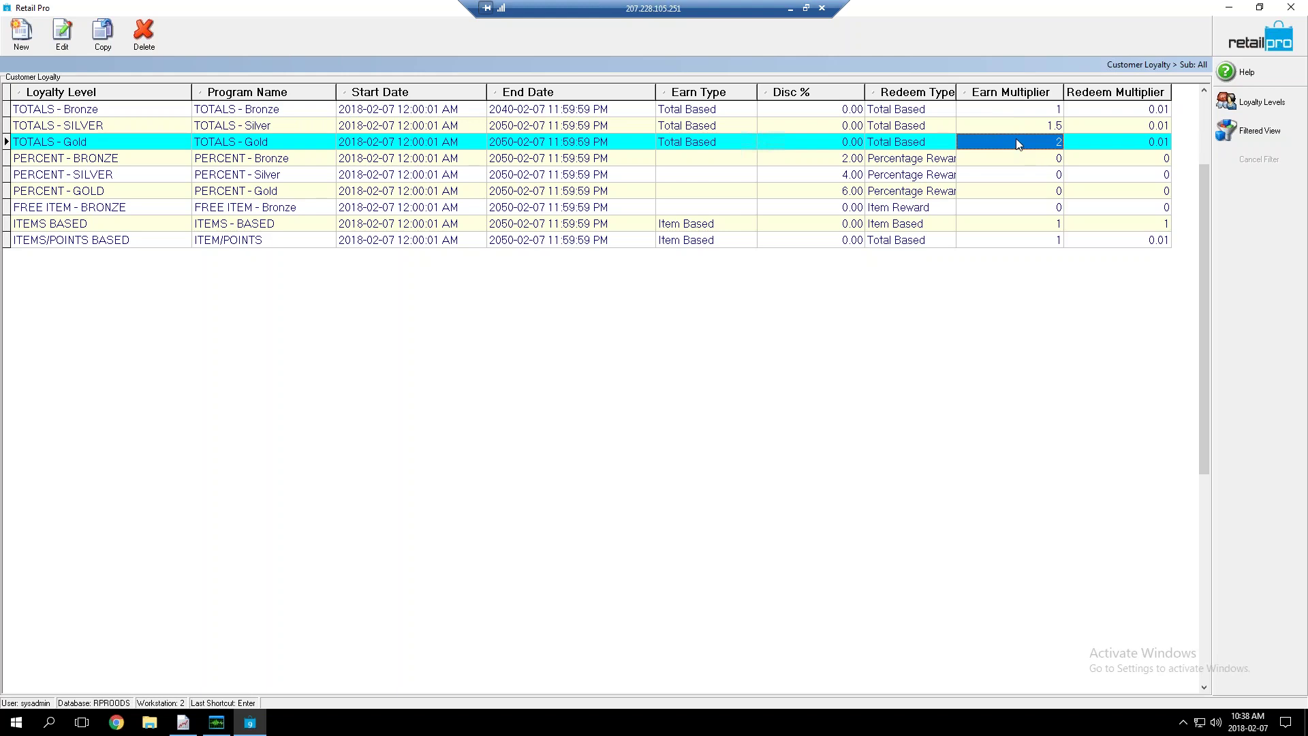
pyautogui.click(998, 159)
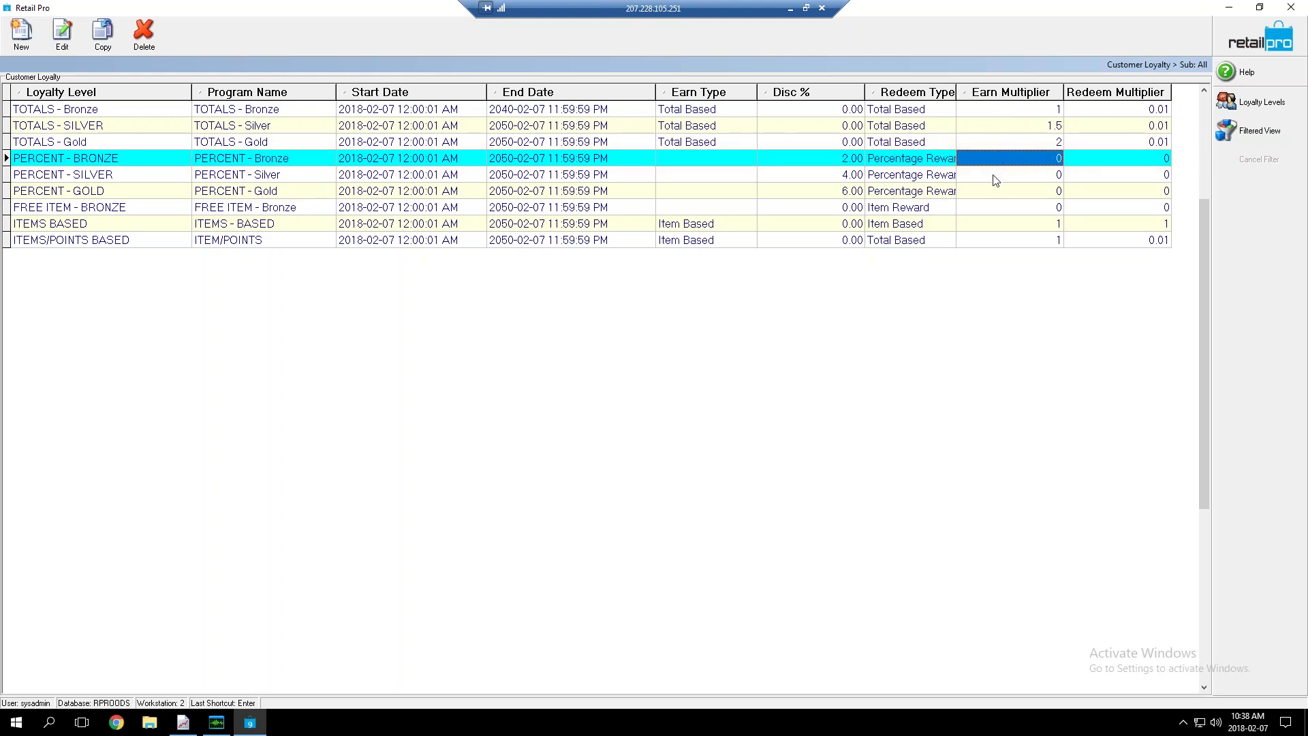
pyautogui.click(995, 179)
pyautogui.click(997, 196)
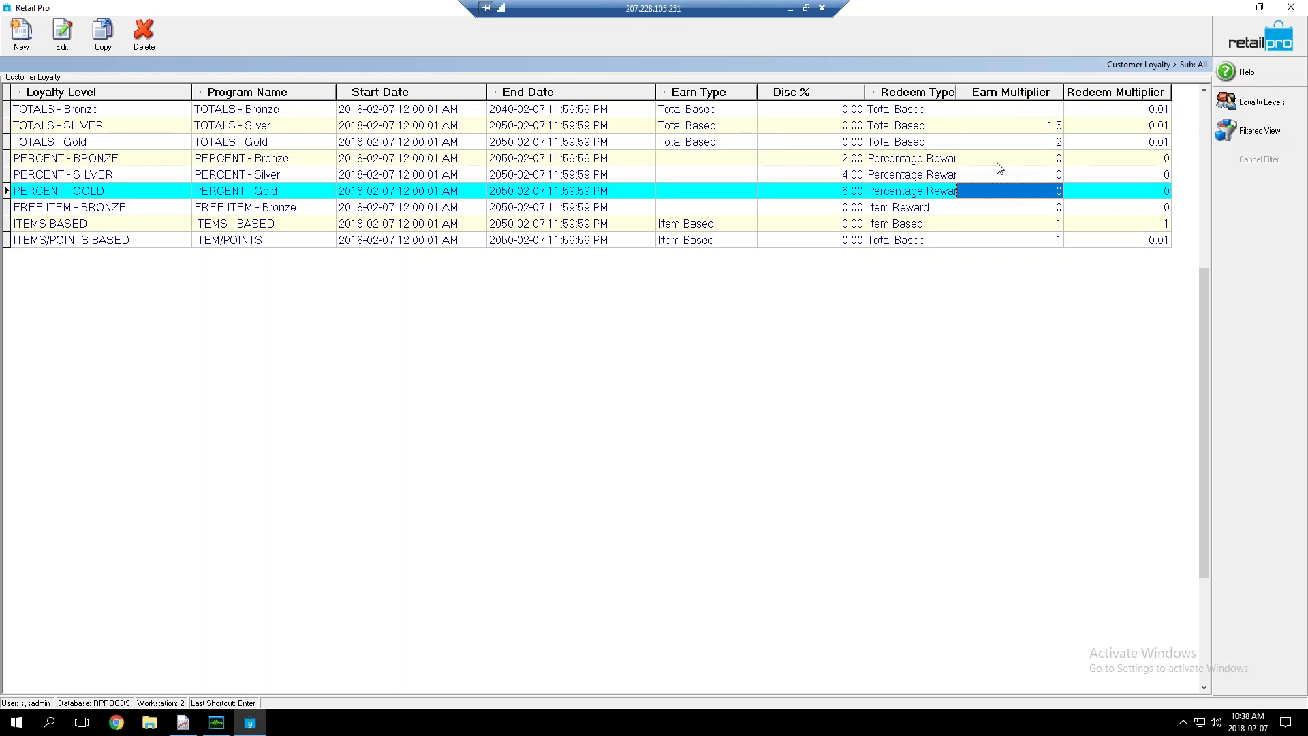
pyautogui.click(997, 164)
pyautogui.click(811, 164)
pyautogui.click(811, 175)
pyautogui.click(814, 193)
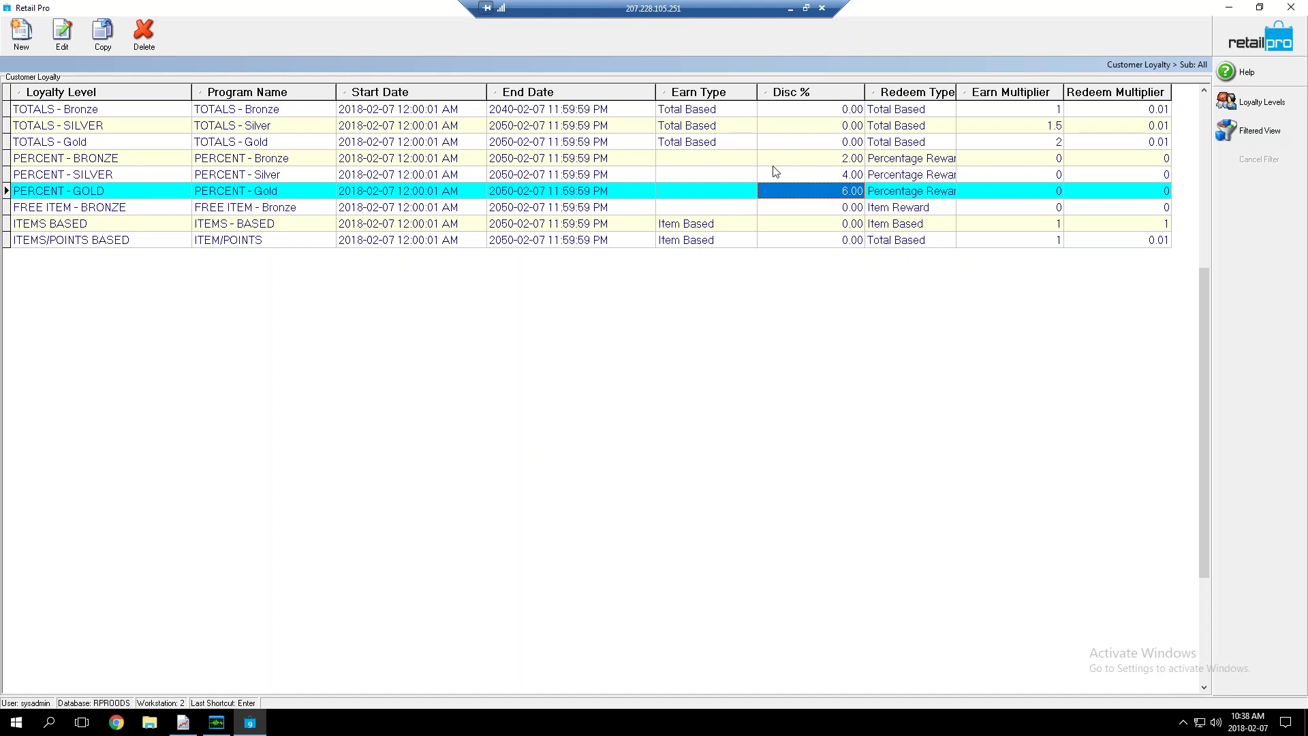
pyautogui.click(789, 164)
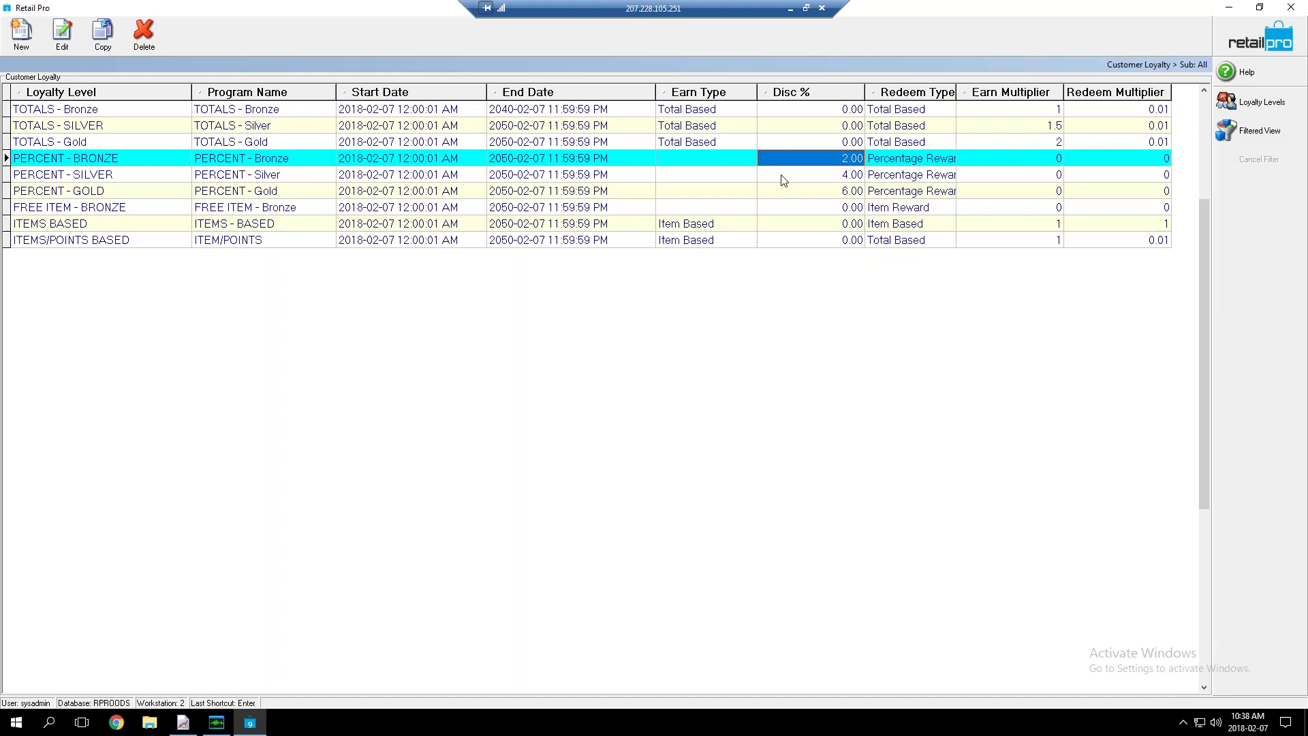
pyautogui.click(792, 199)
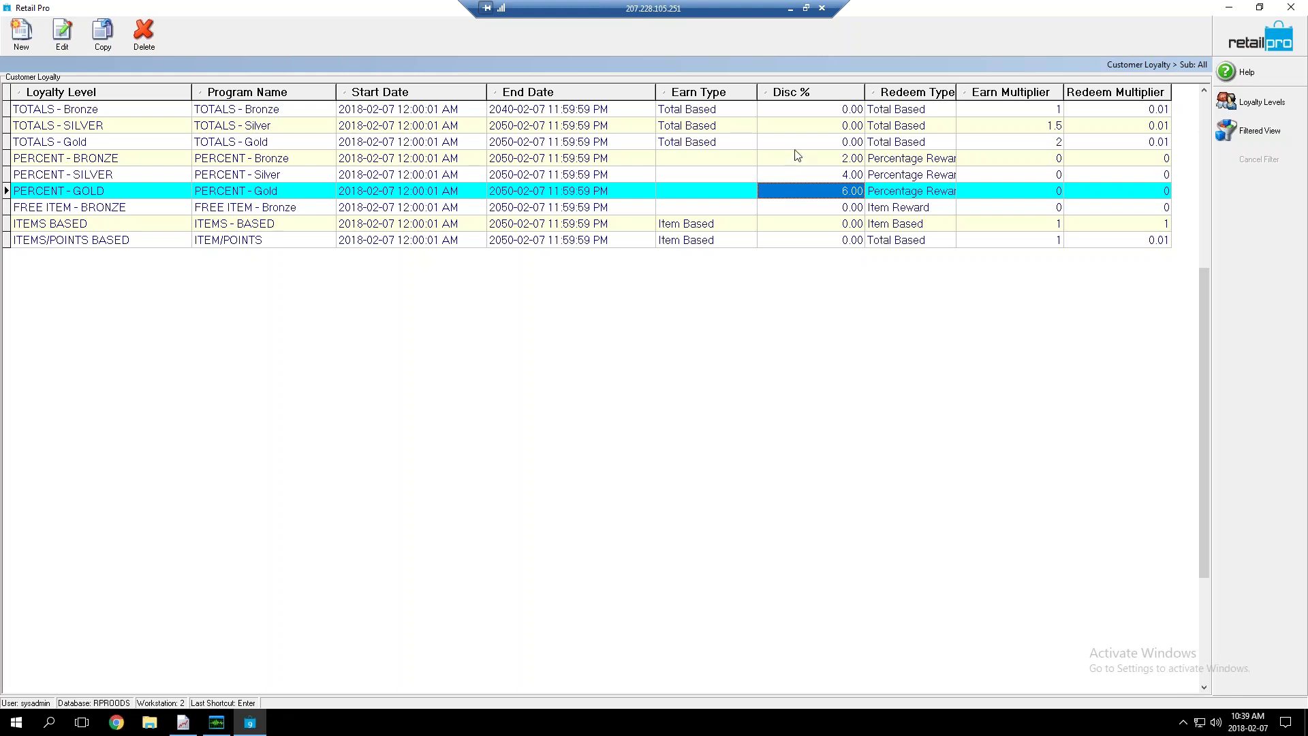
pyautogui.click(999, 124)
pyautogui.click(998, 142)
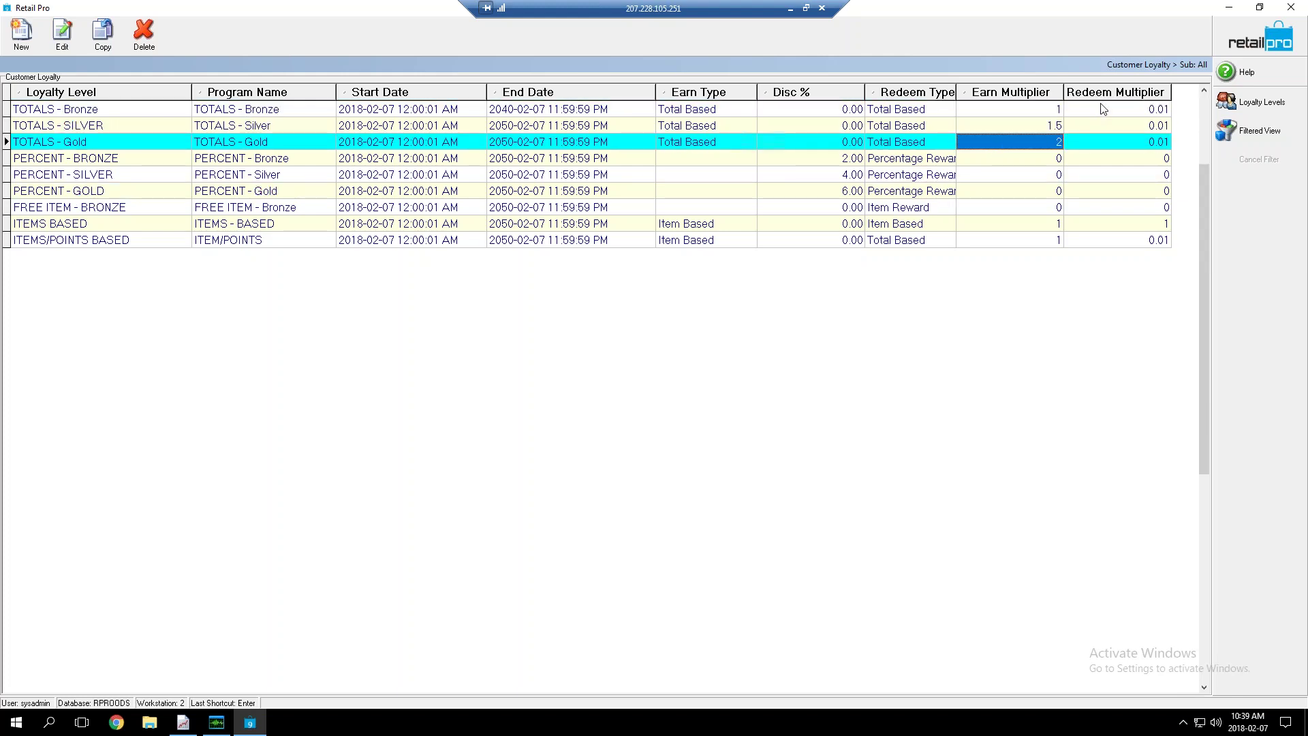
pyautogui.click(62, 34)
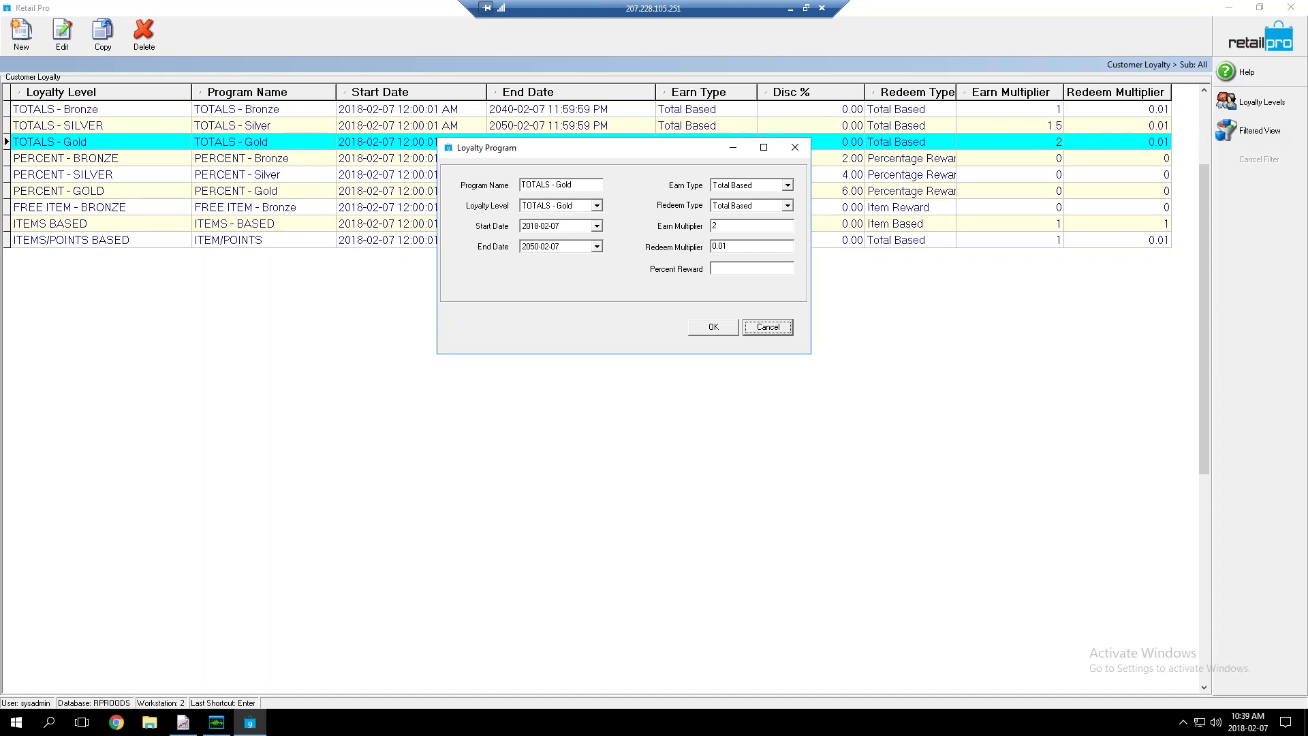
pyautogui.click(753, 226)
pyautogui.click(751, 246)
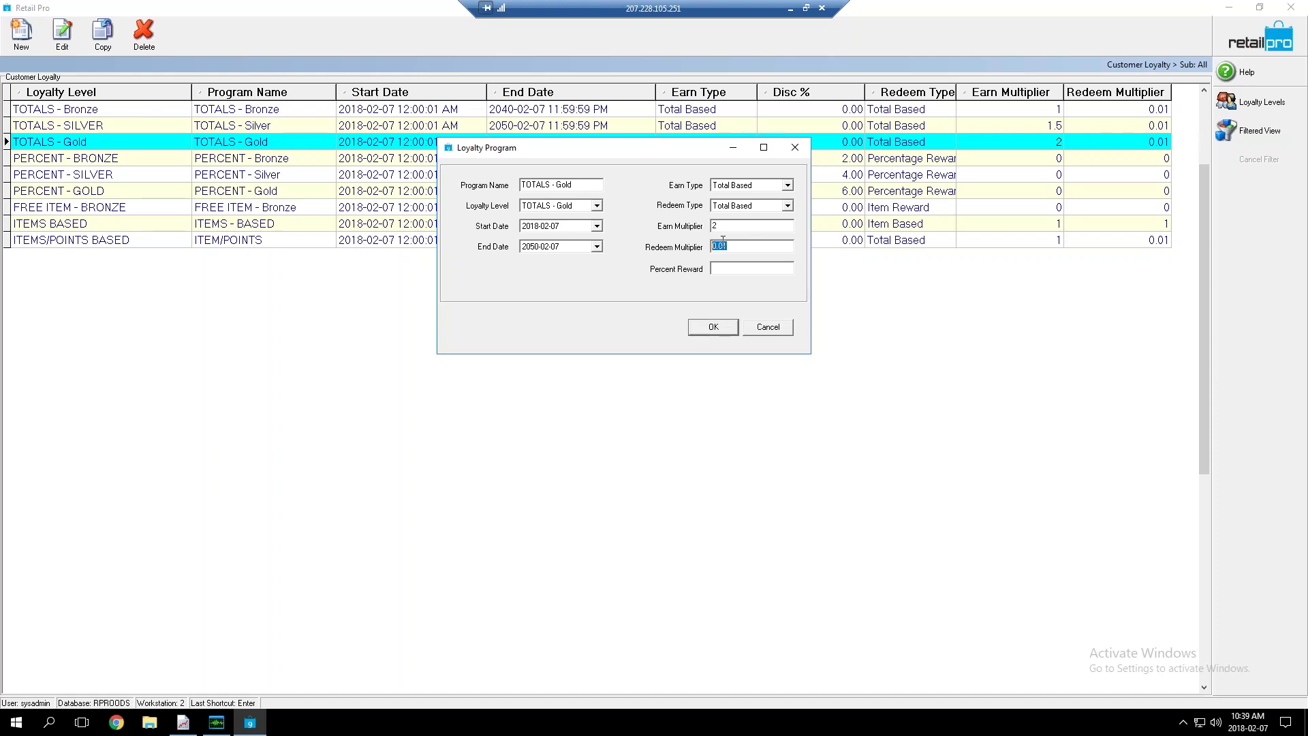
pyautogui.click(769, 327)
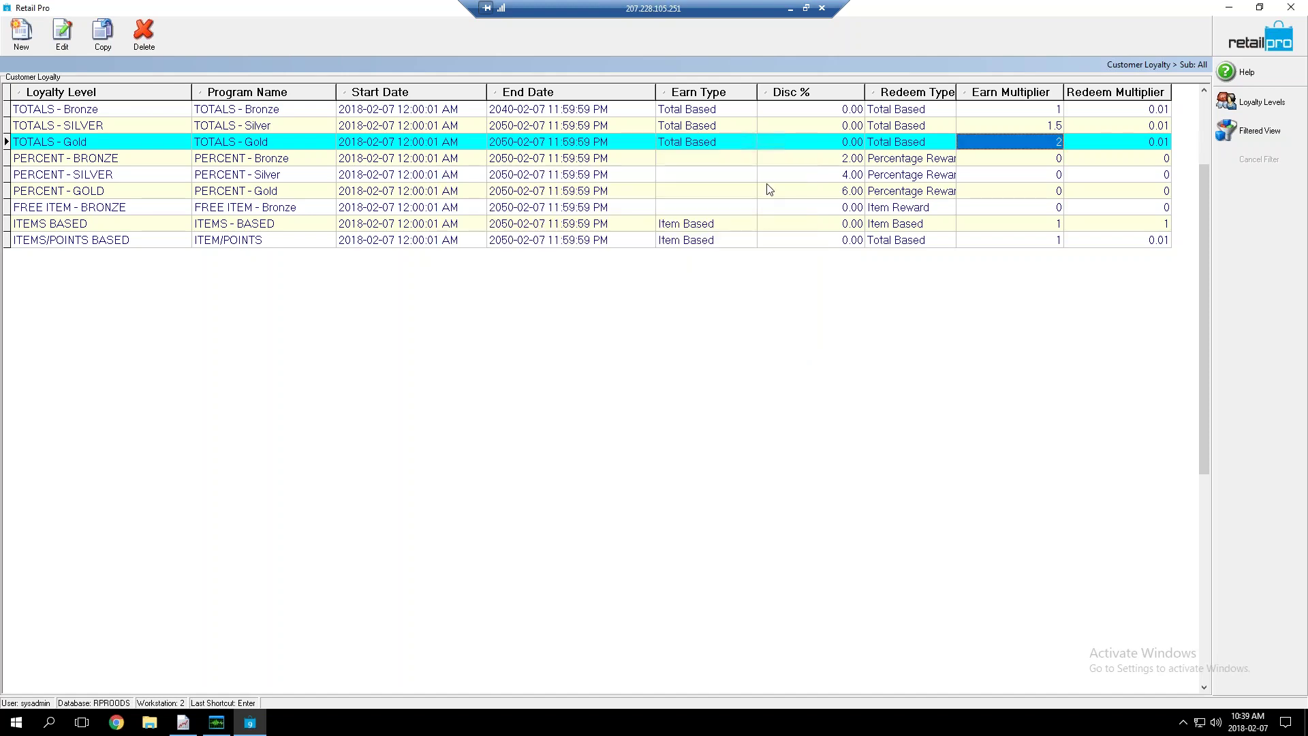
pyautogui.click(237, 210)
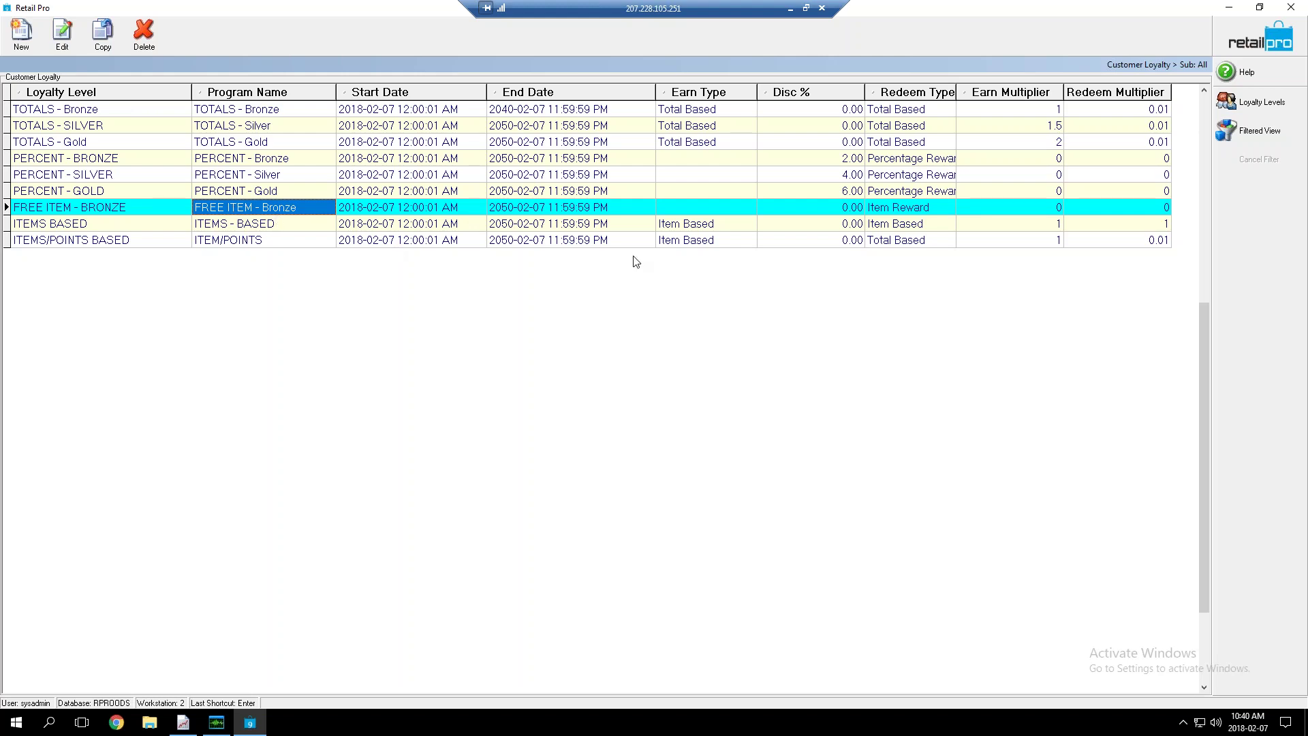
pyautogui.click(744, 229)
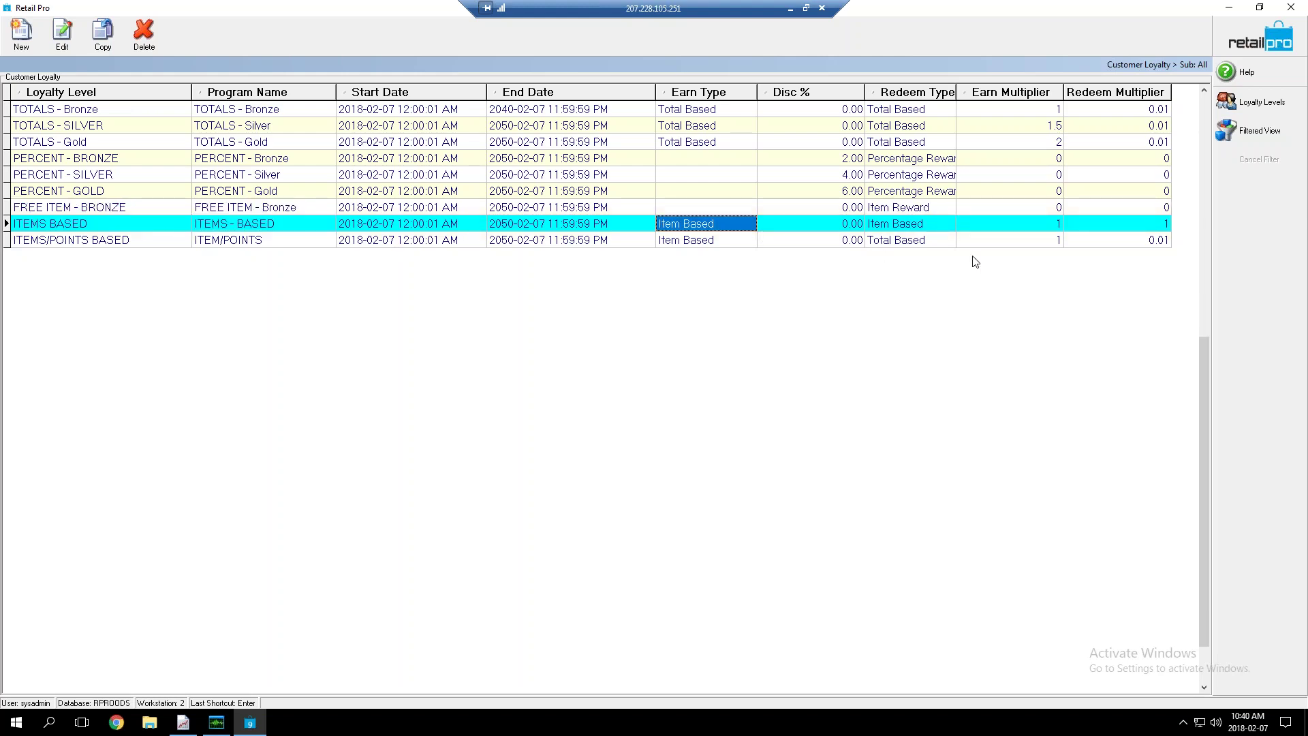
pyautogui.click(999, 218)
pyautogui.click(1096, 227)
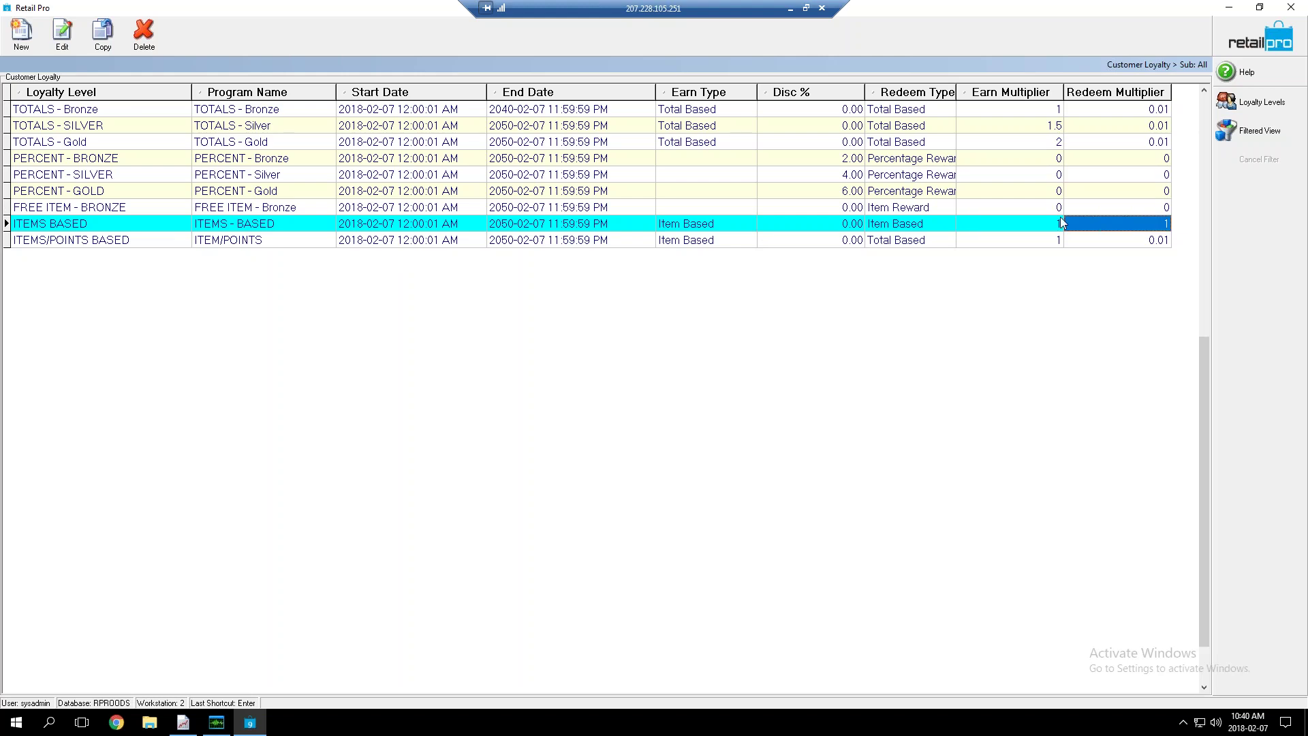
pyautogui.click(1017, 223)
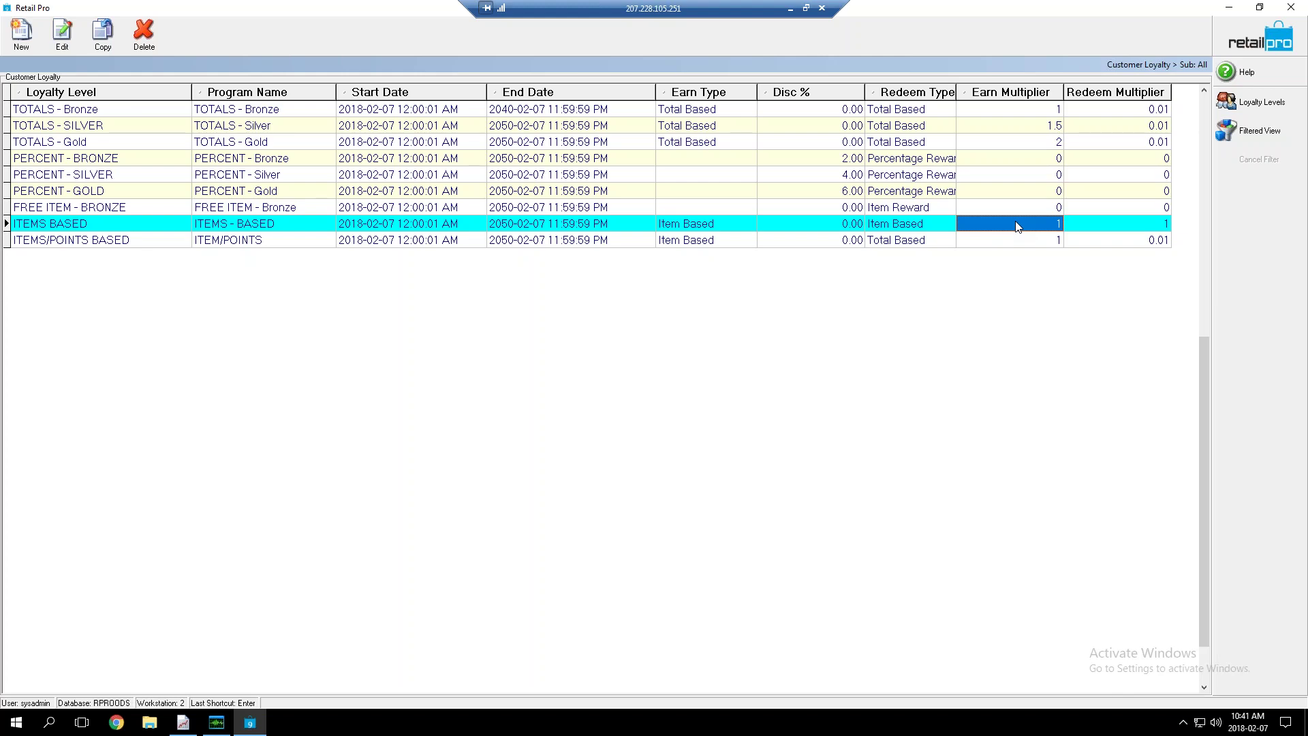
pyautogui.click(1009, 244)
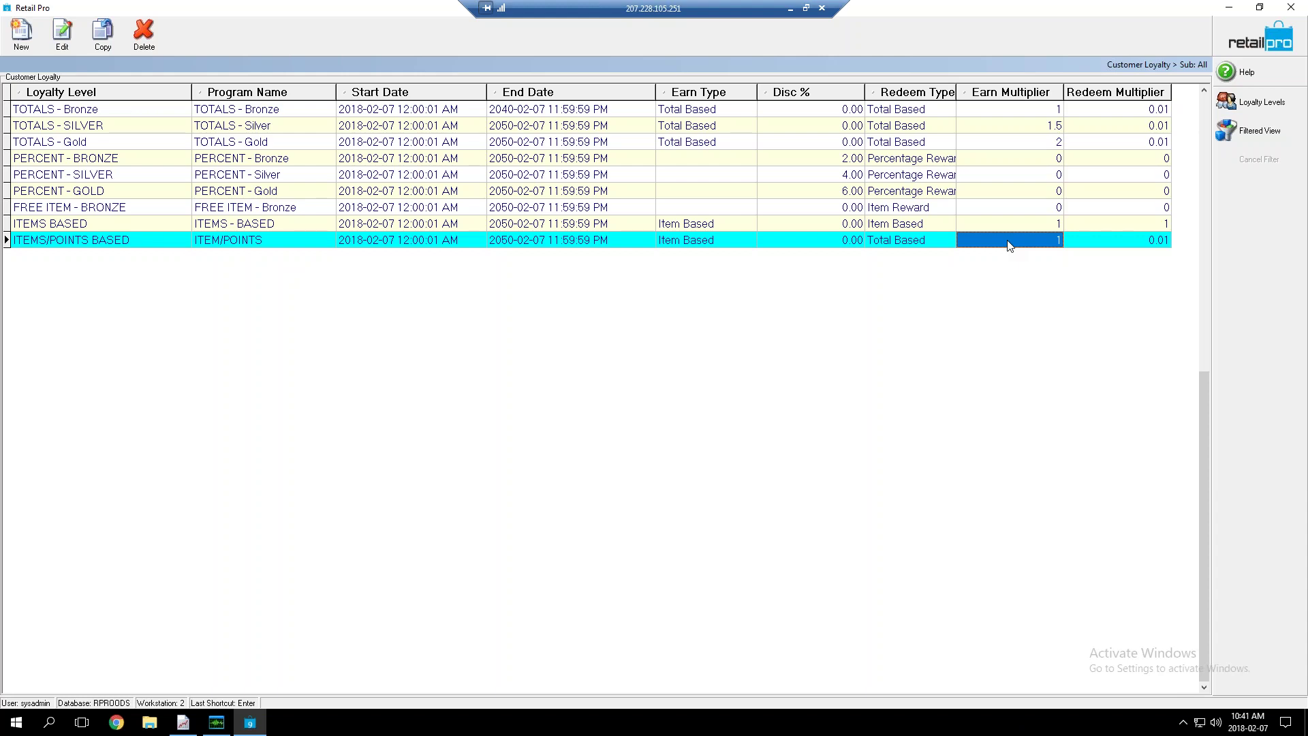
pyautogui.click(1119, 240)
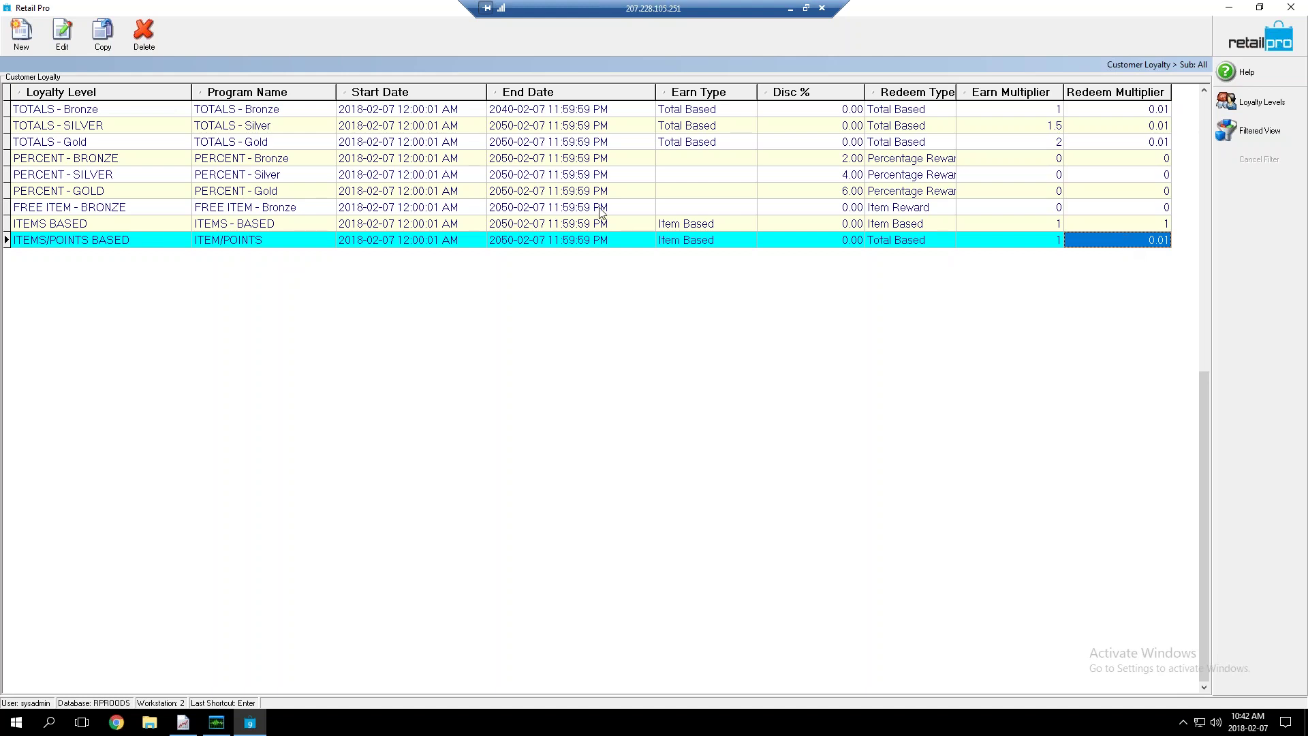
pyautogui.click(89, 211)
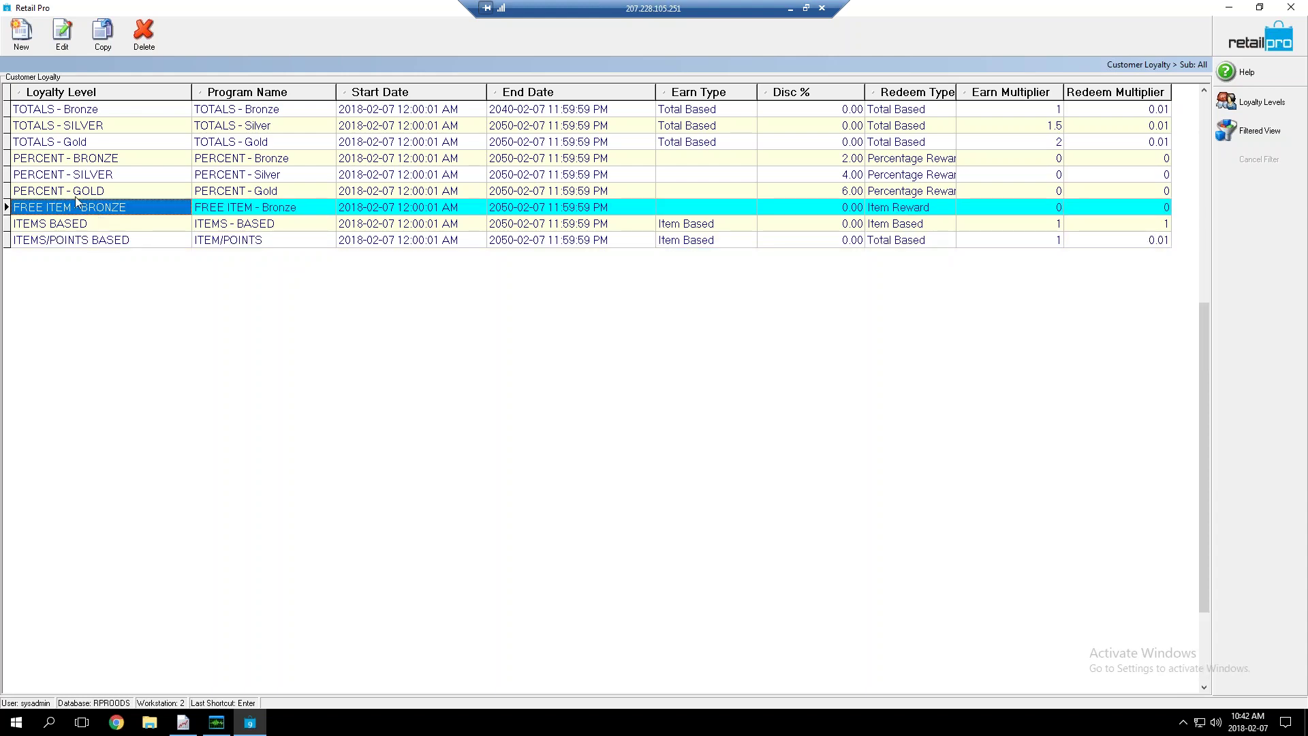
pyautogui.click(76, 197)
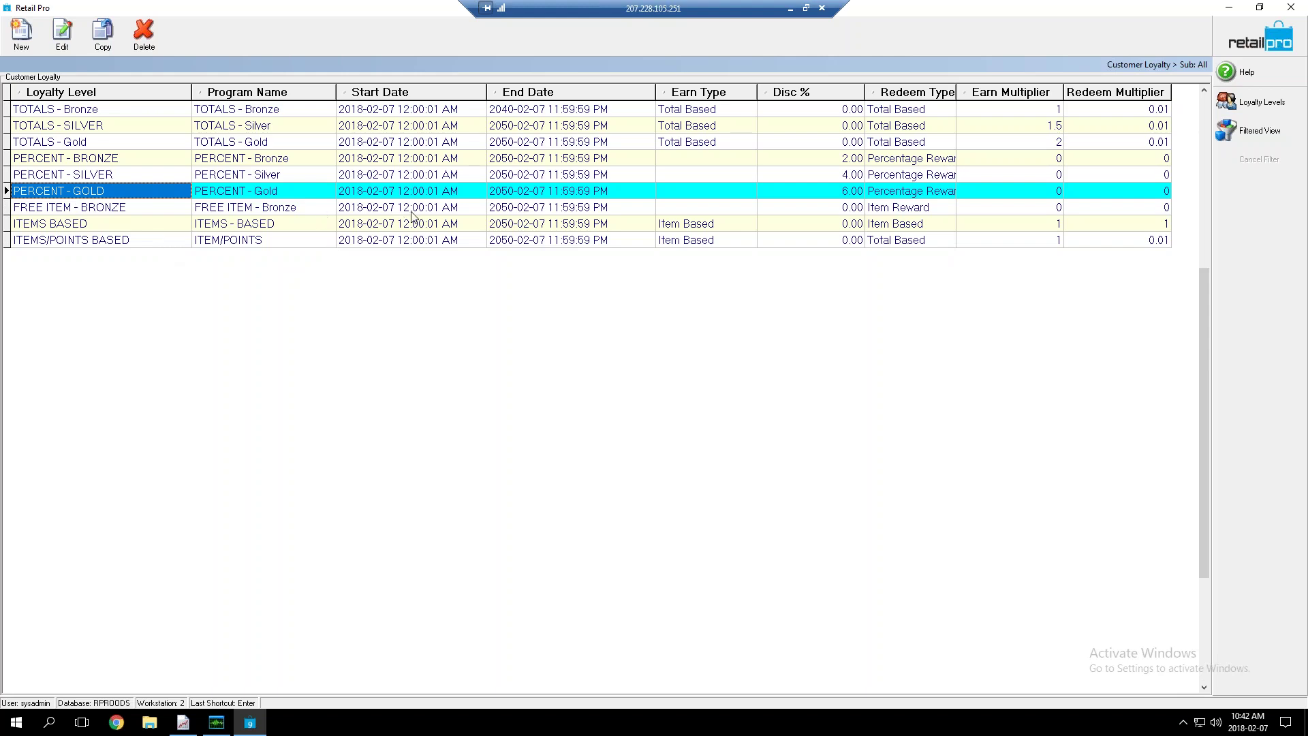
pyautogui.click(21, 33)
pyautogui.click(573, 184)
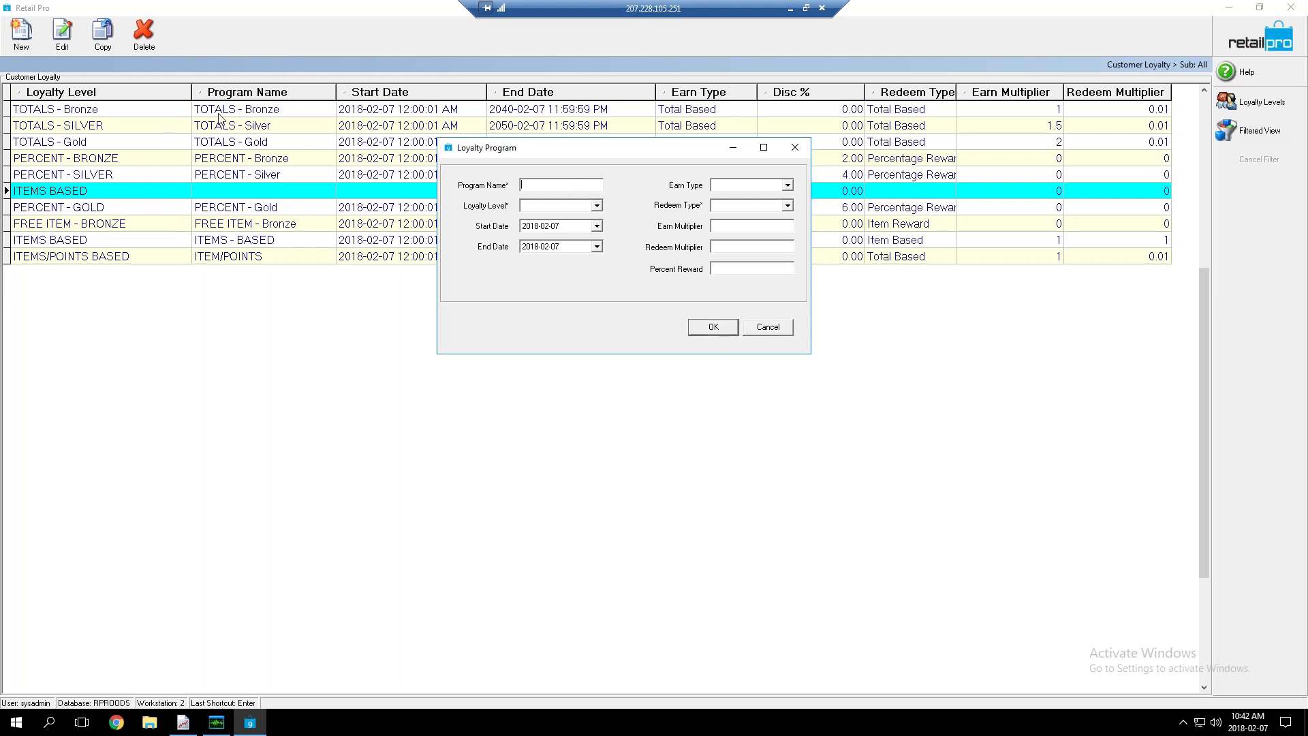
pyautogui.click(598, 206)
pyautogui.moveTo(601, 231); pyautogui.dragTo(615, 207)
pyautogui.click(615, 207)
pyautogui.moveTo(537, 151); pyautogui.dragTo(540, 282)
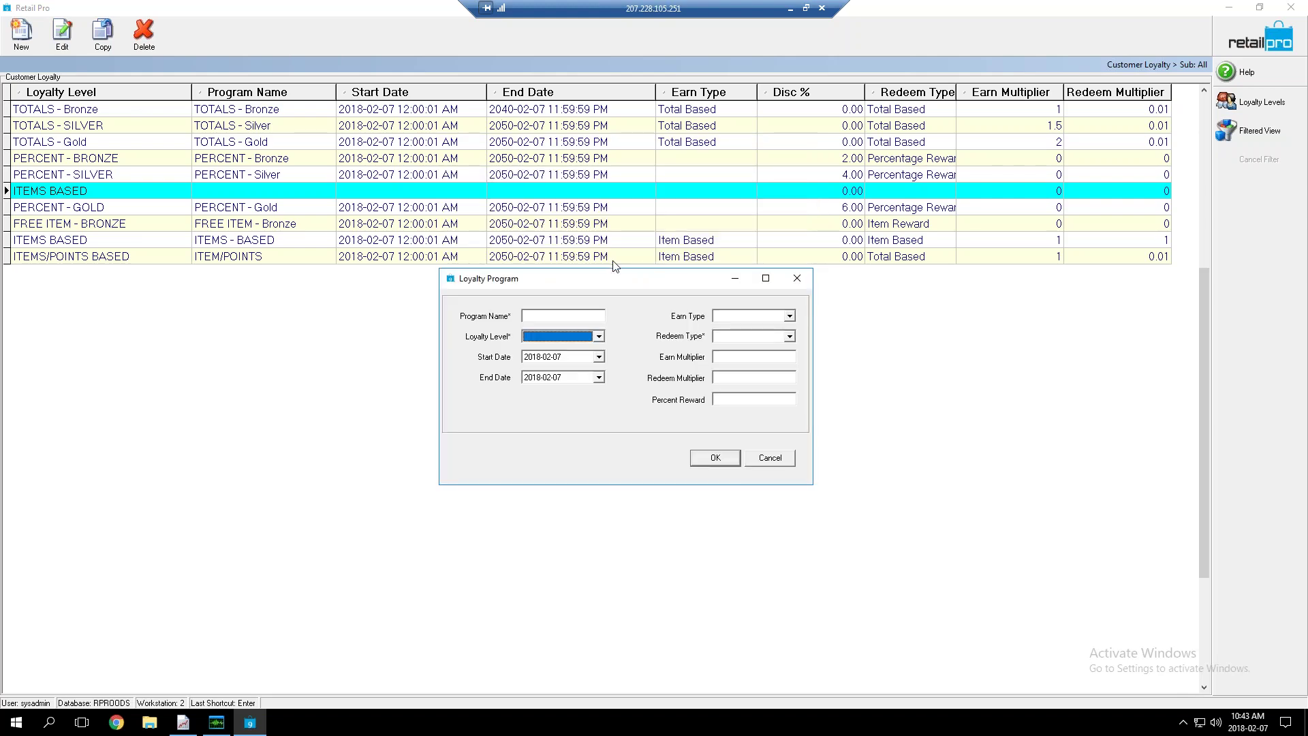
pyautogui.click(791, 318)
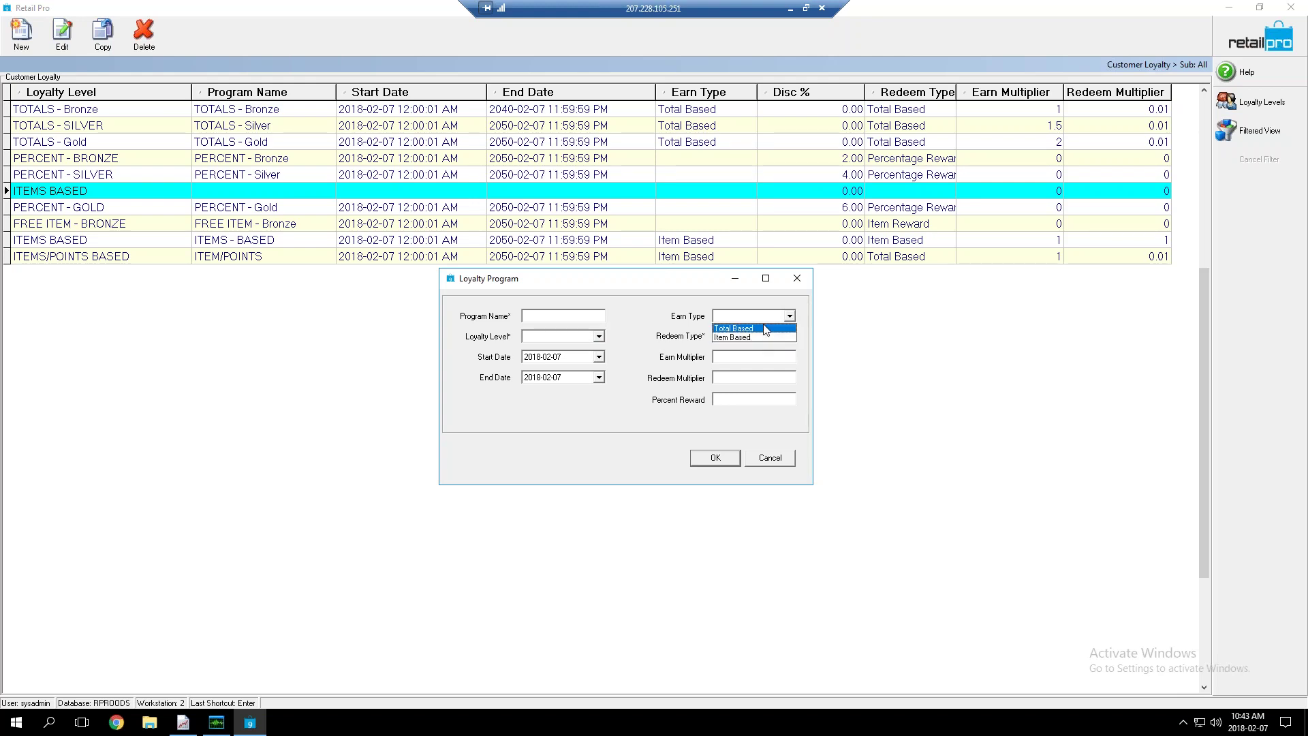
pyautogui.click(793, 337)
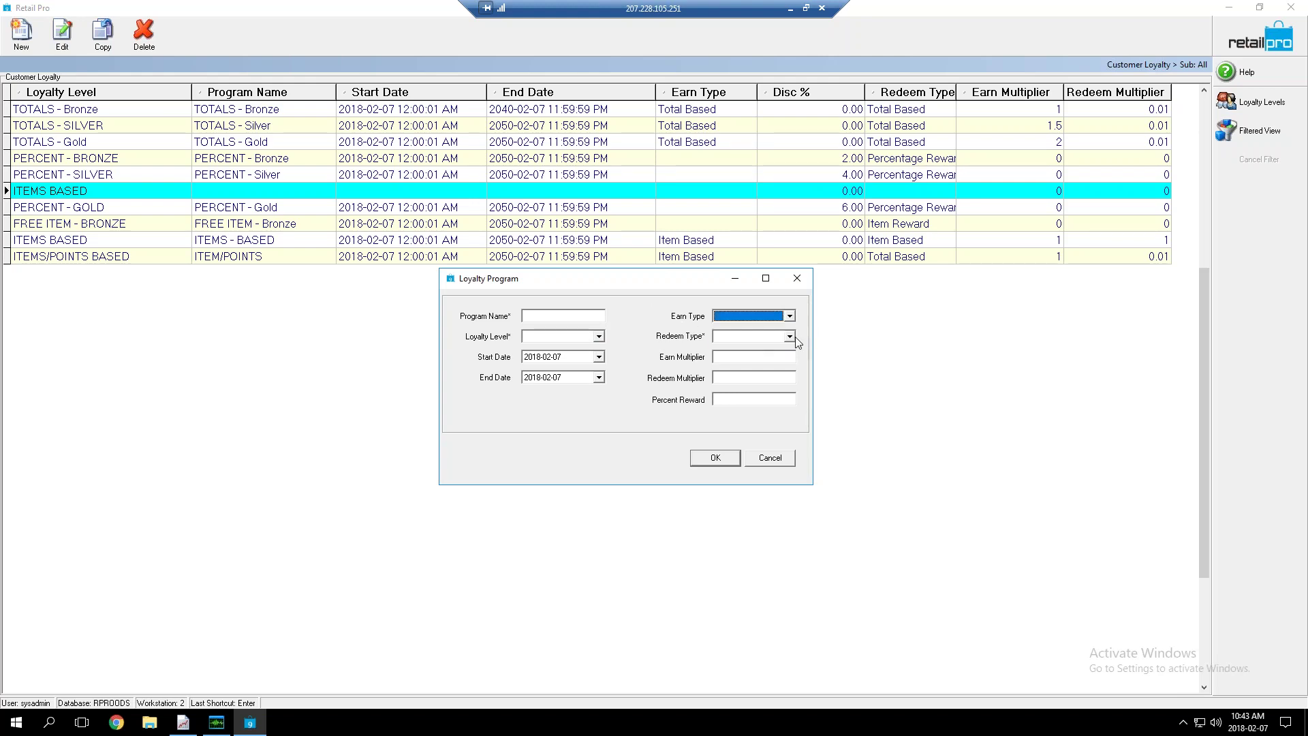
pyautogui.click(796, 337)
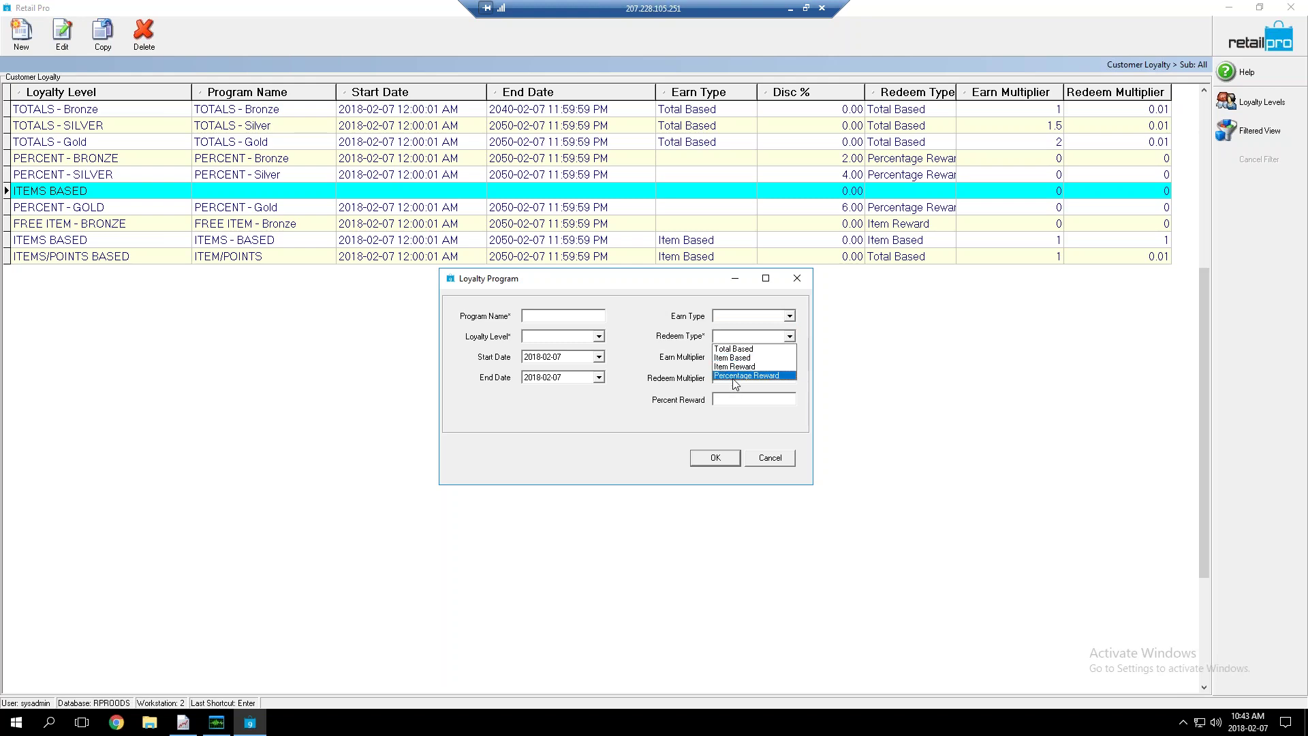
pyautogui.click(717, 352)
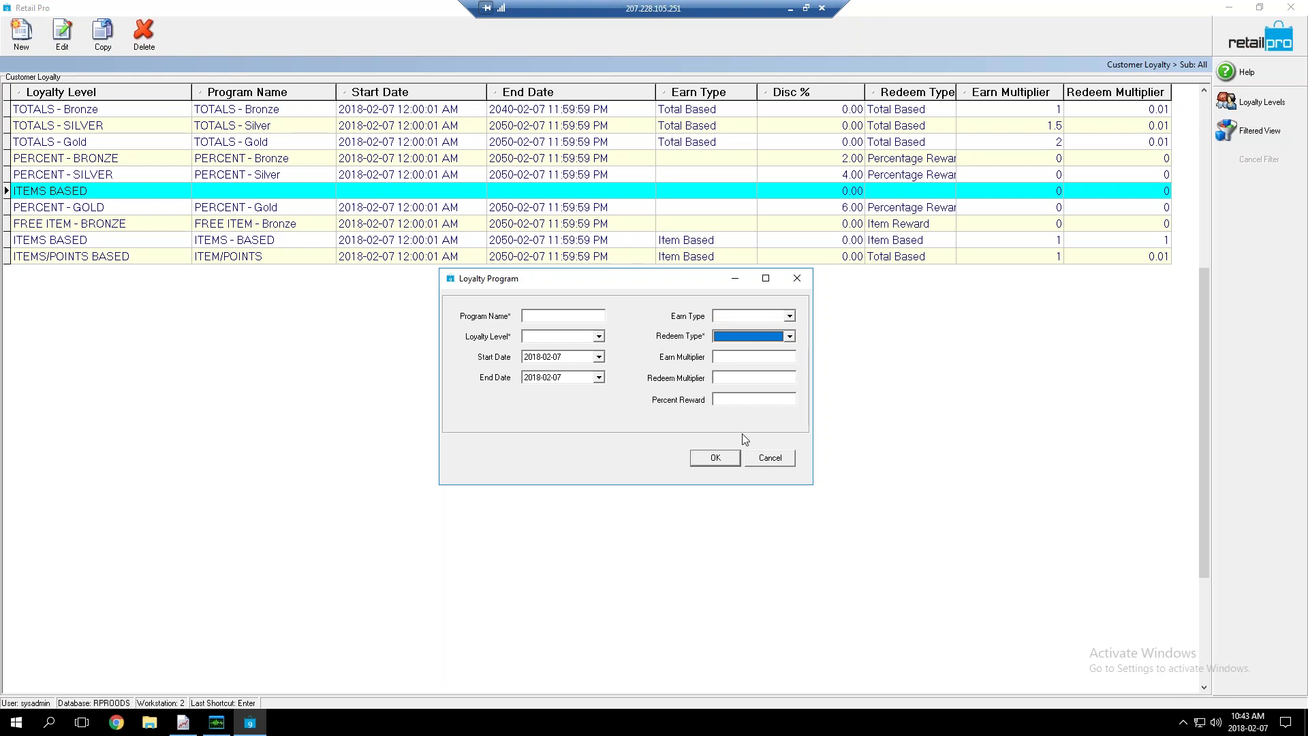
pyautogui.click(767, 400)
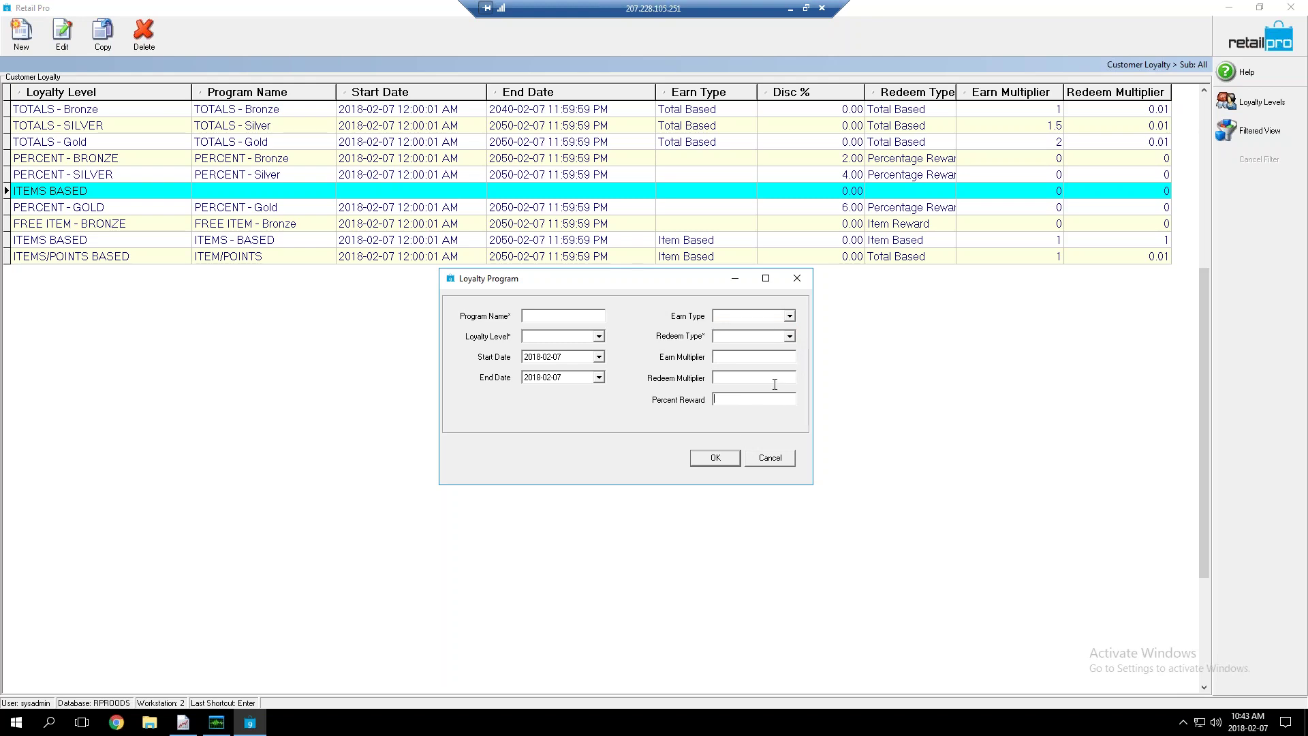
pyautogui.click(789, 336)
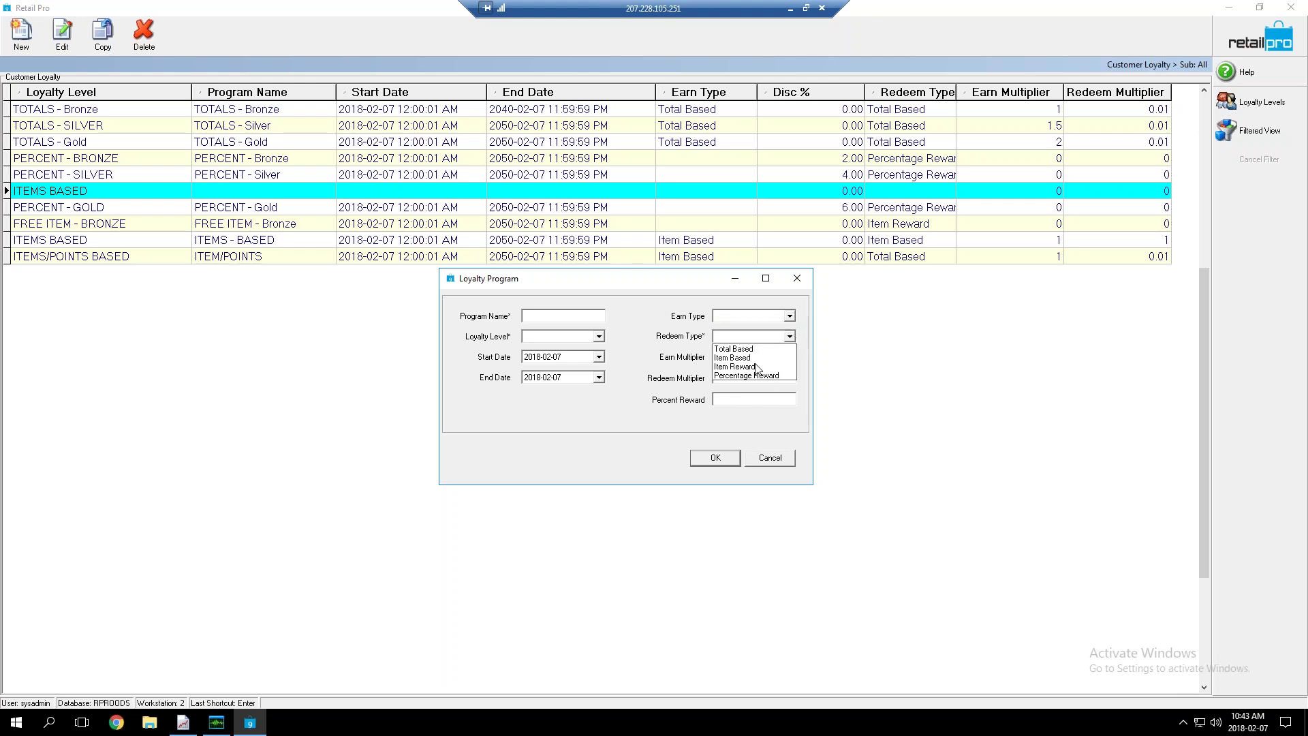
pyautogui.click(745, 412)
pyautogui.click(741, 399)
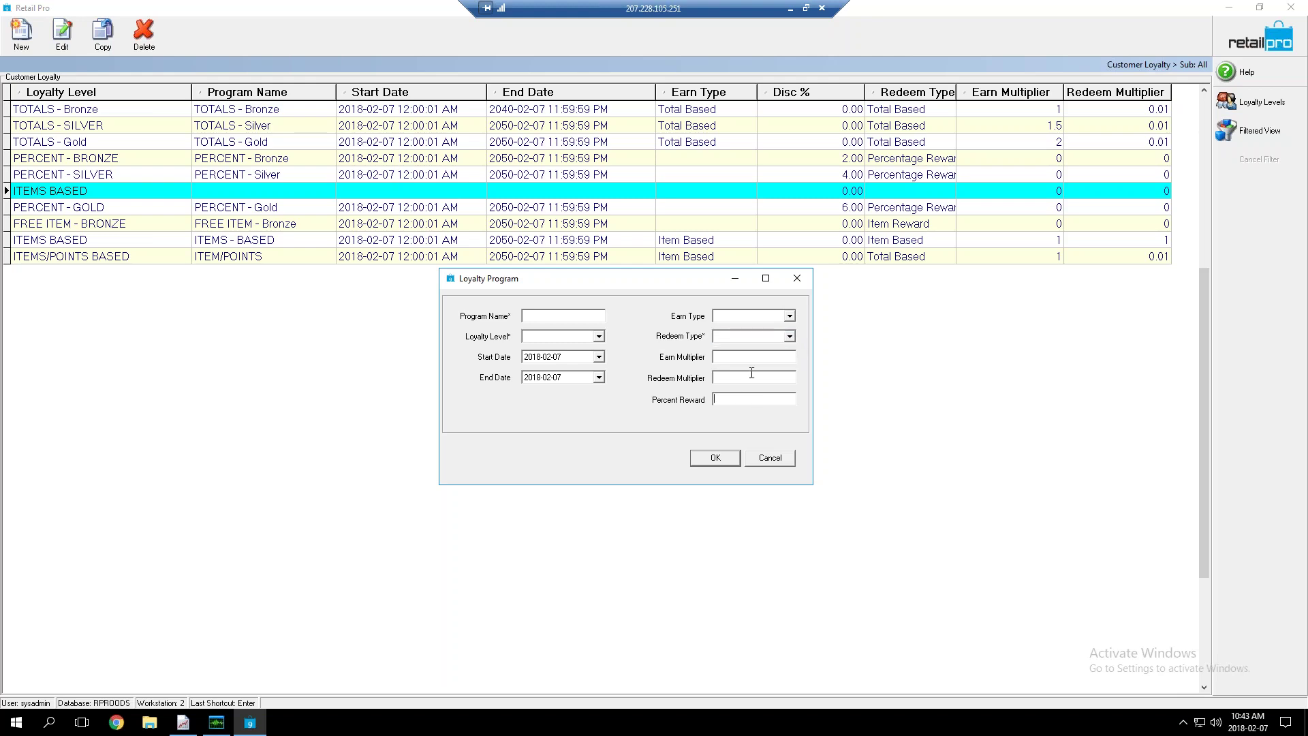
pyautogui.click(772, 458)
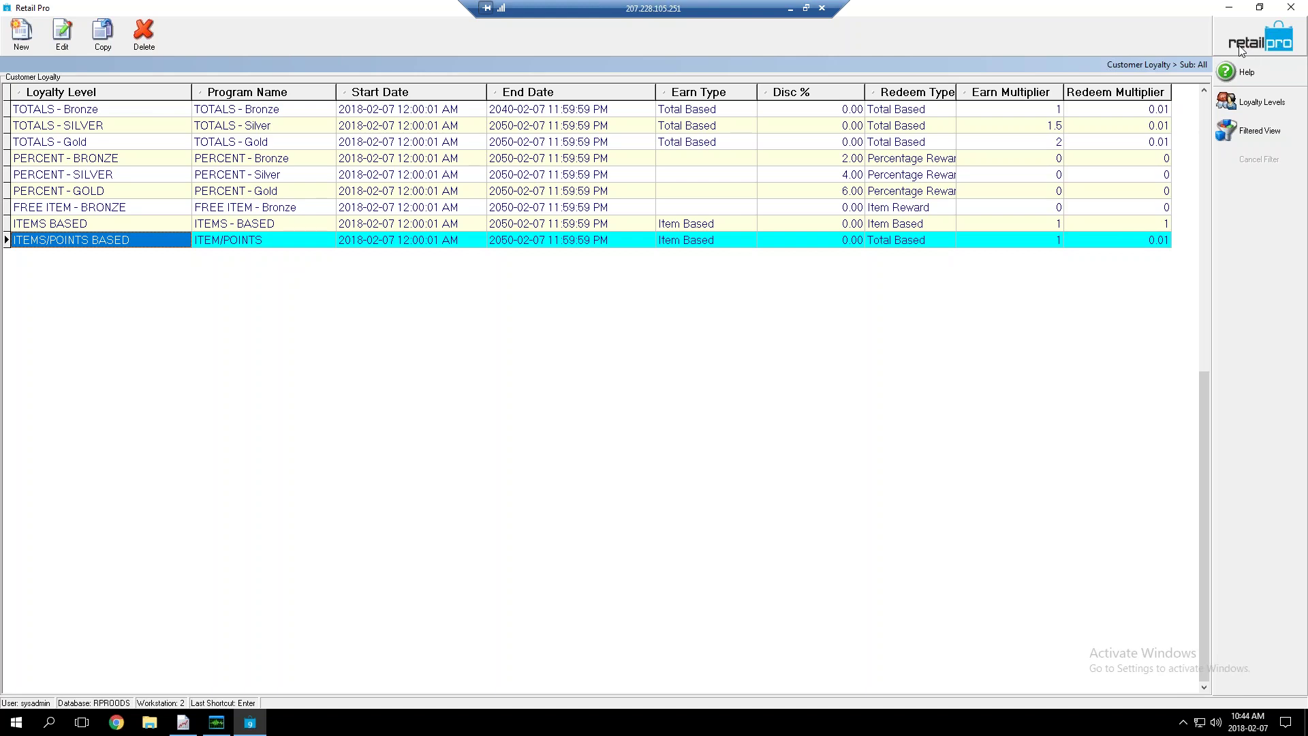
# Close the loyalty levels table and load the Customer Mgmt > Customers lookup grid
pyautogui.press('Escape')
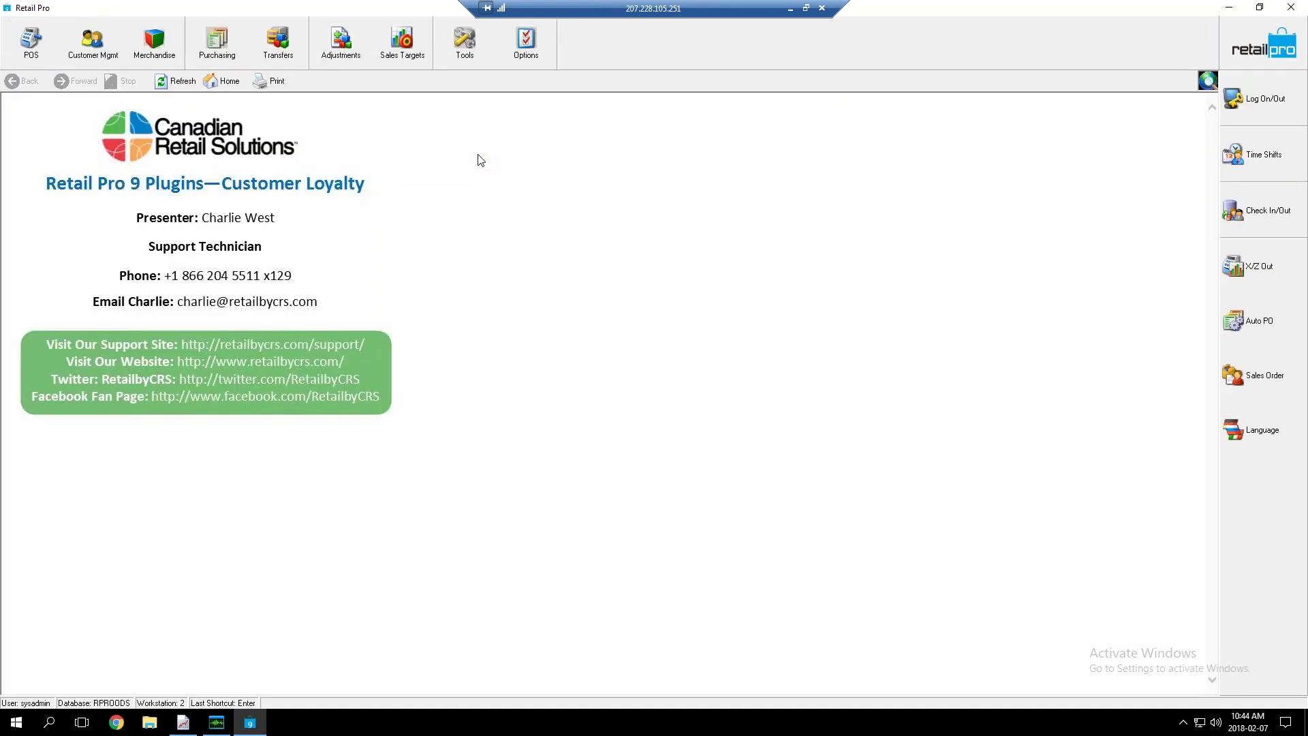
pyautogui.click(84, 41)
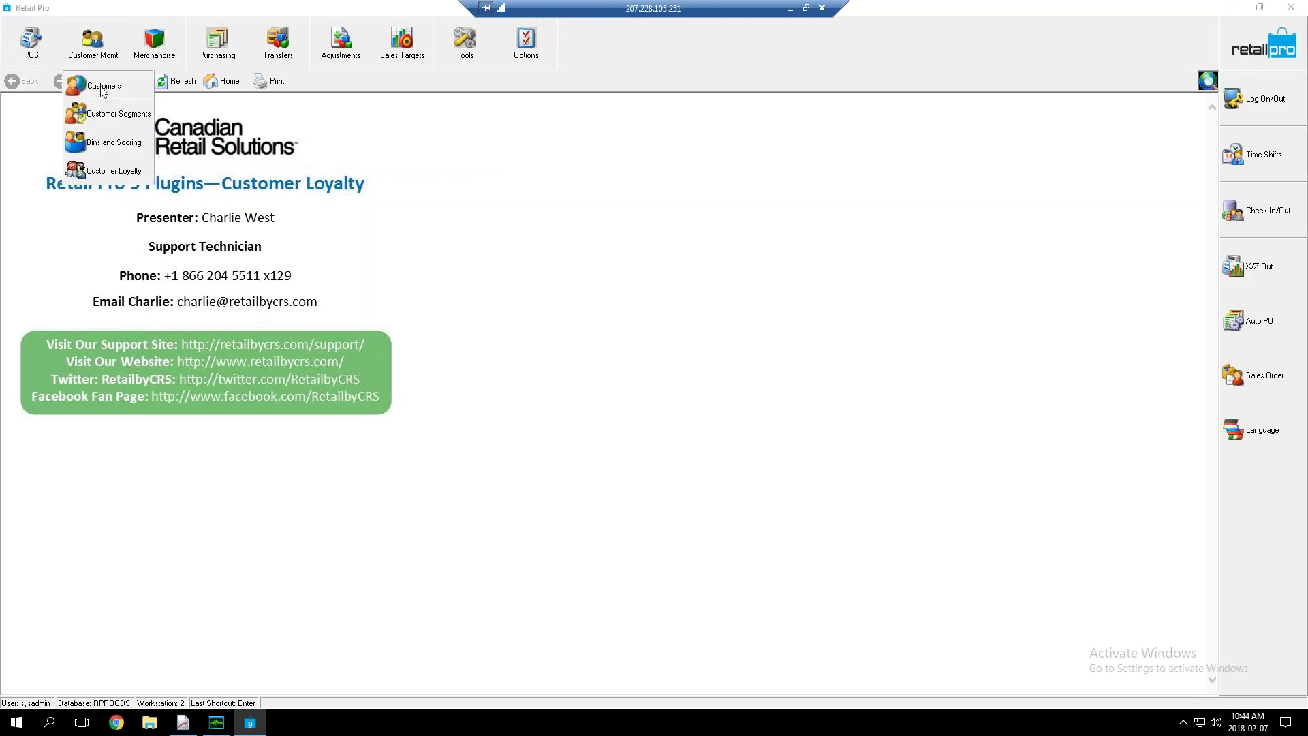
pyautogui.click(103, 88)
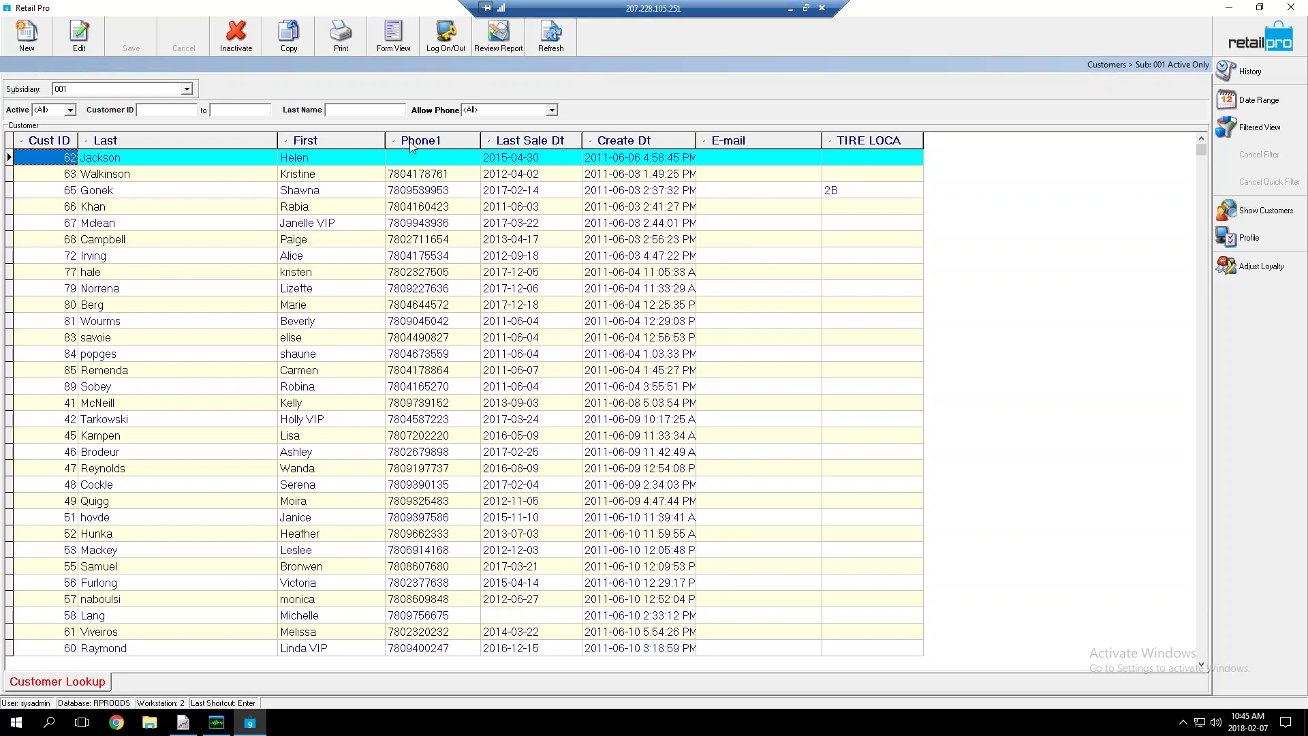
# Filter the Customer Lookup by last name 'loyalty'
pyautogui.click(383, 110)
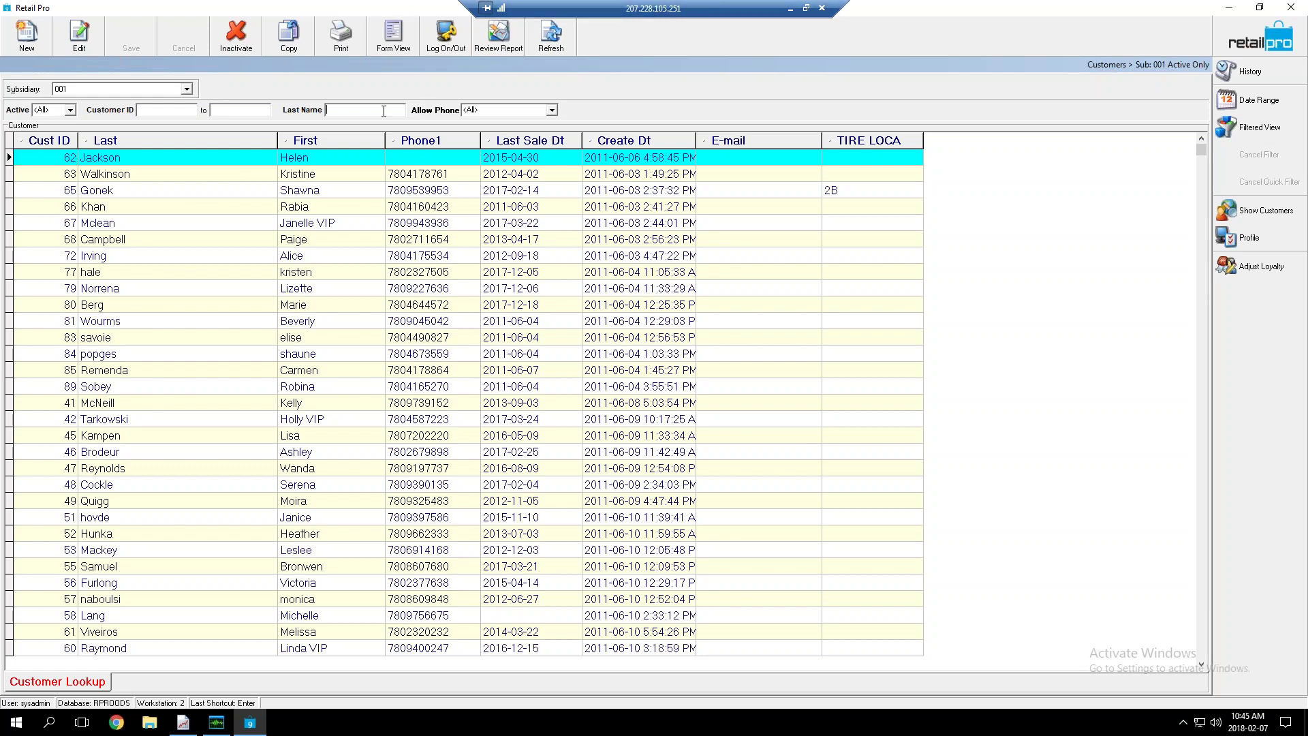
pyautogui.write('loyalty')
pyautogui.press('Return')
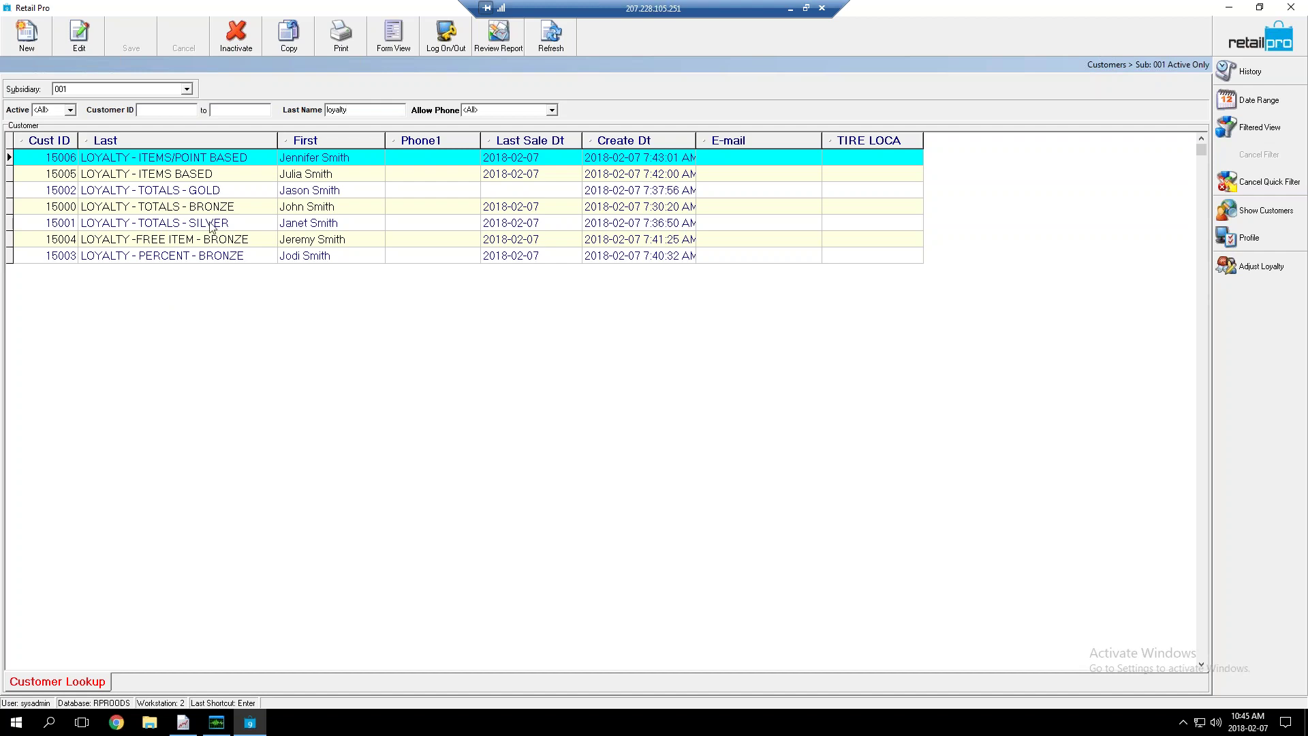
# Select the LOYALTY - TOTALS - BRONZE customer (15000) row in the grid
pyautogui.click(232, 224)
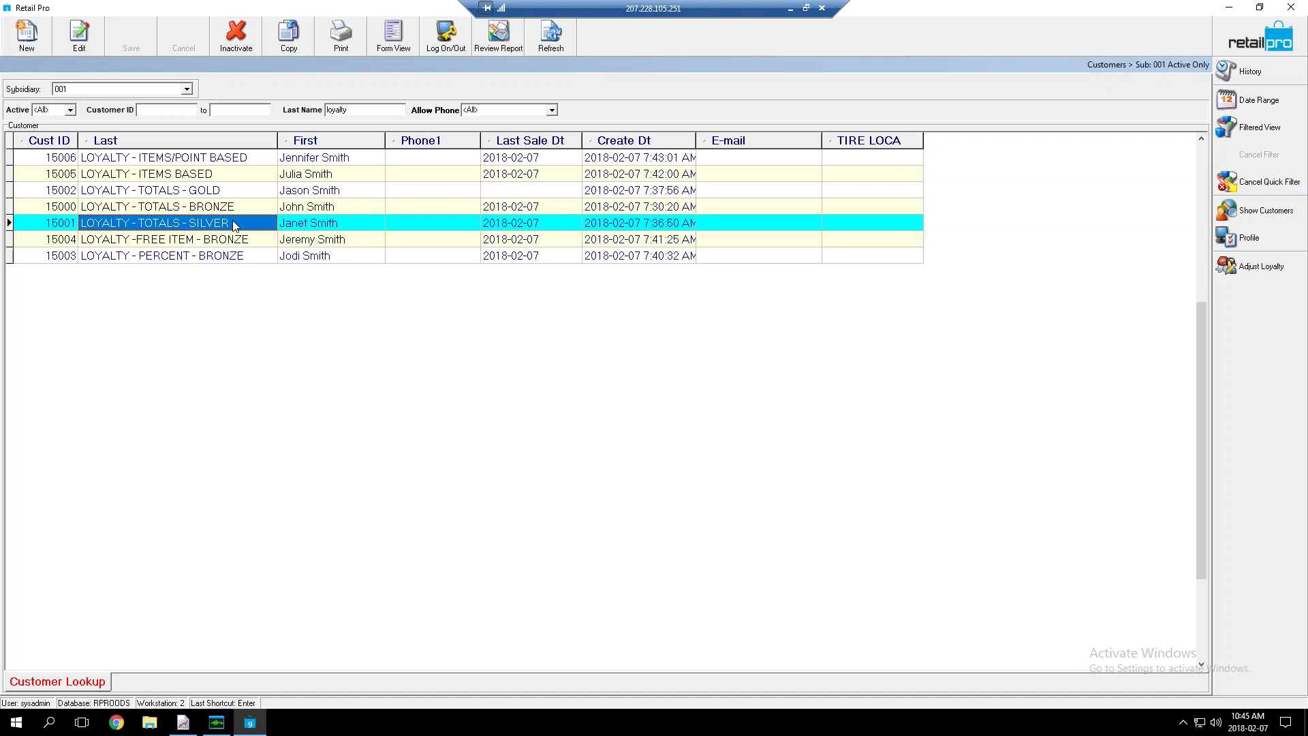
pyautogui.click(221, 212)
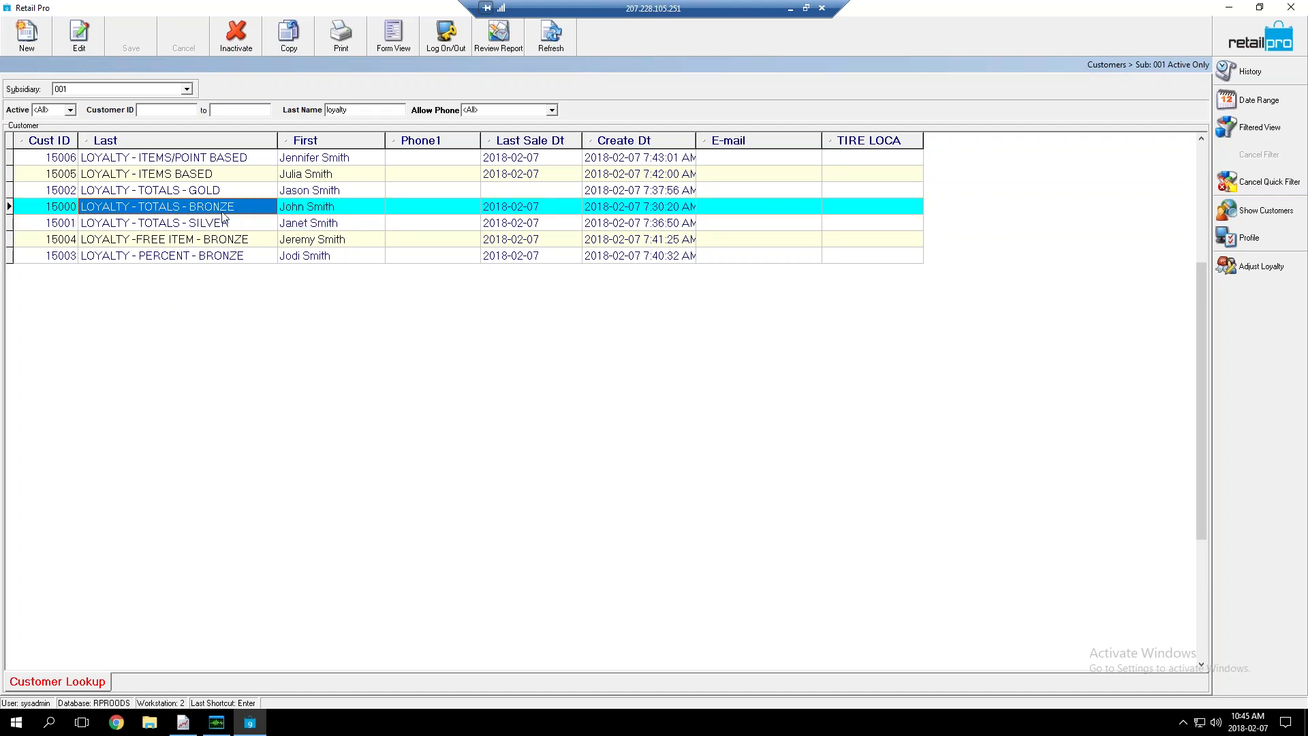
# Show the bronze customer's full record in Form View
pyautogui.click(383, 51)
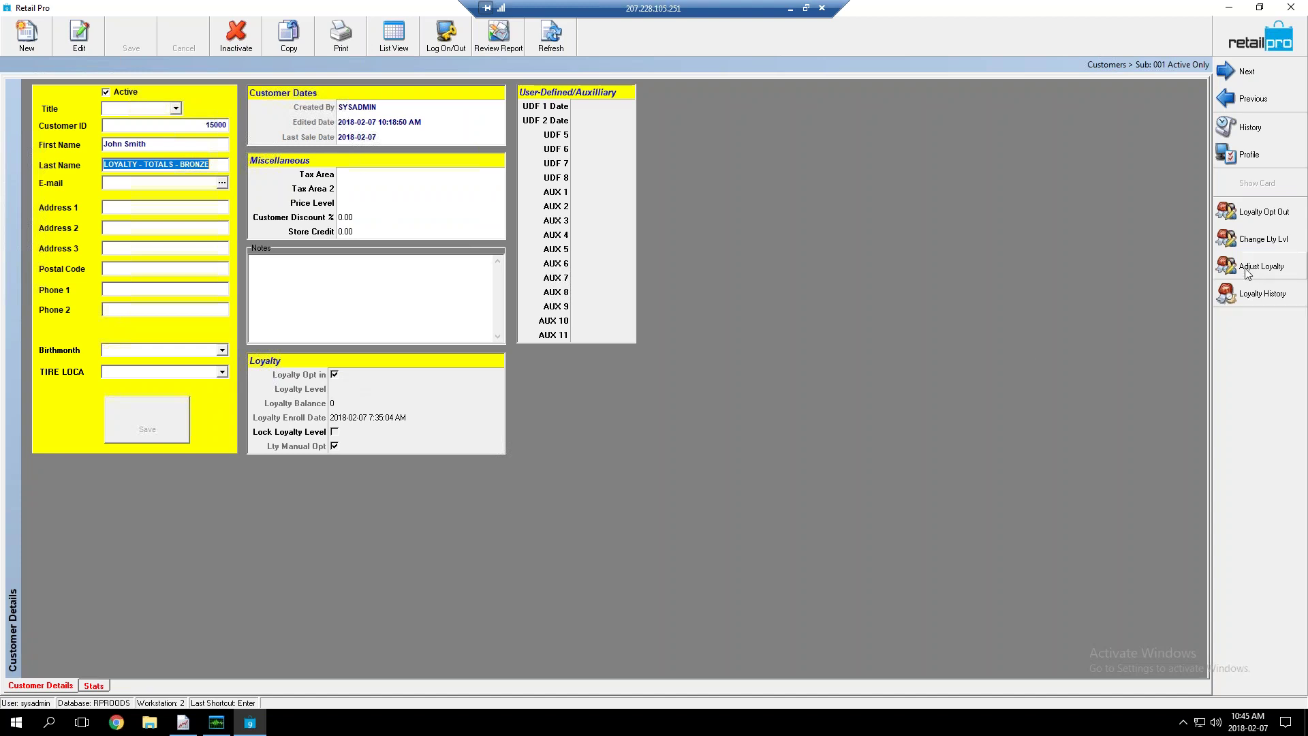
# Pick TOTALS - Bronze in the customer's Select loyalty level dialog
pyautogui.click(1252, 240)
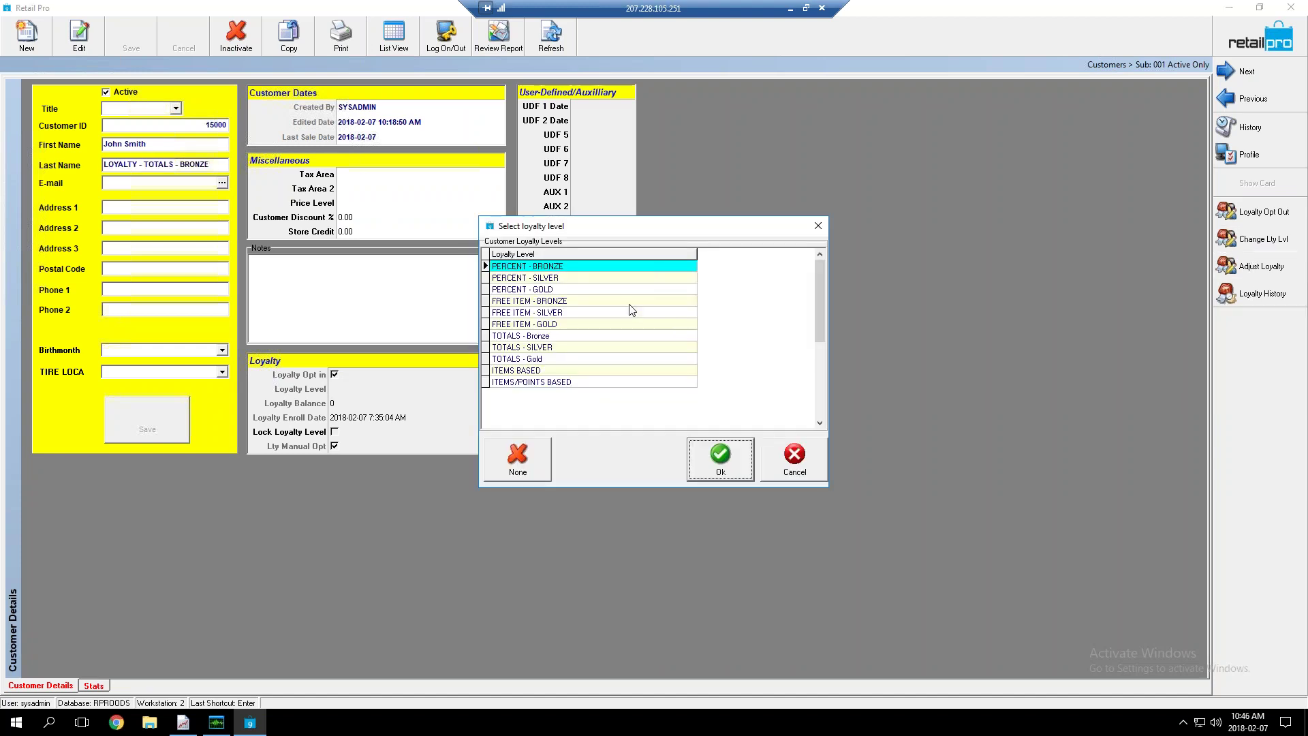
pyautogui.click(533, 338)
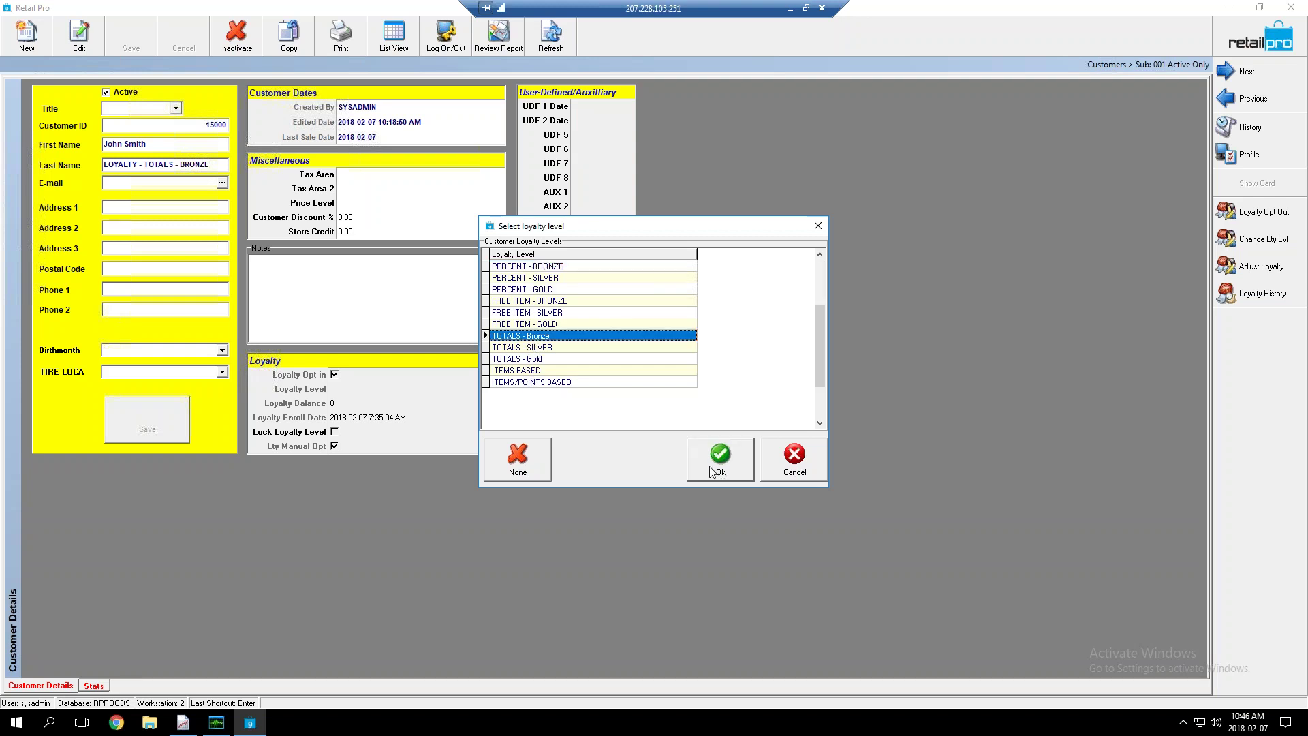
# Confirm TOTALS - Bronze as the customer's loyalty level with Ok
pyautogui.click(715, 460)
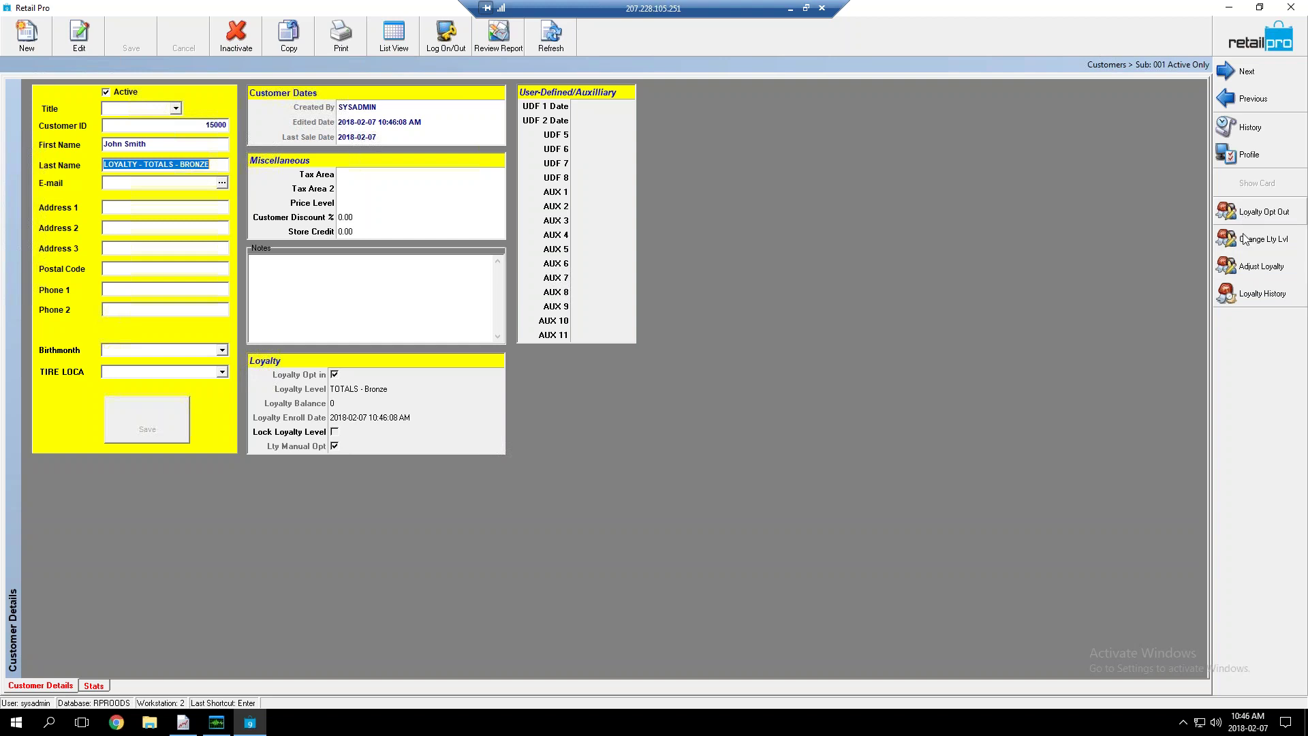
pyautogui.click(1246, 244)
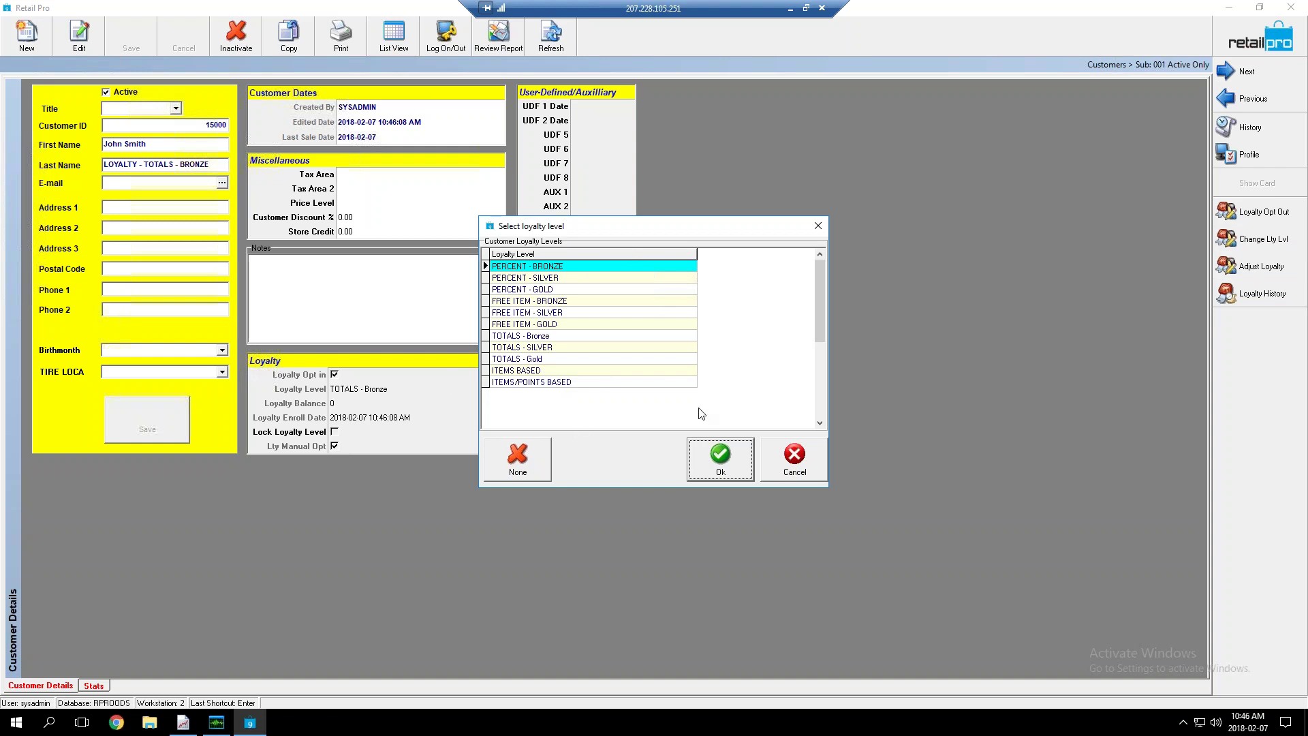
# Cancel the loyalty level and Adjust Loyalty dialogs without changes
pyautogui.click(792, 457)
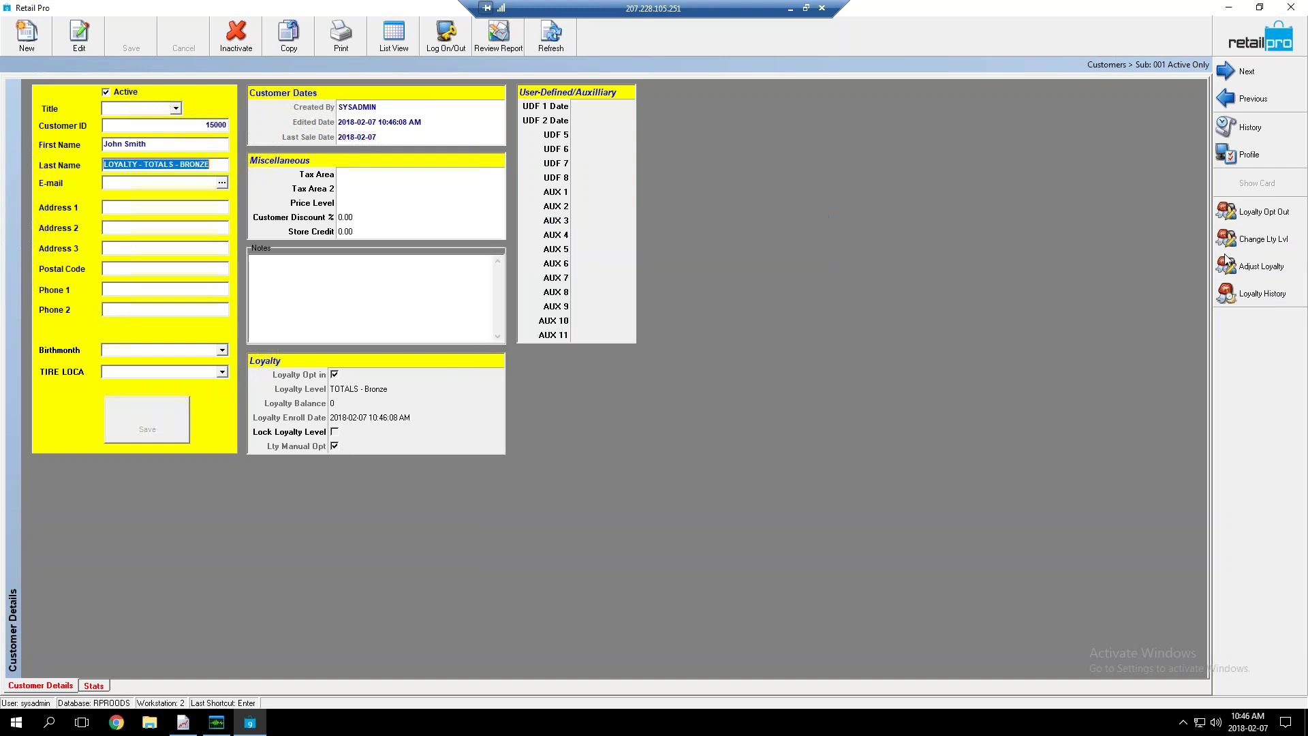
pyautogui.click(1237, 268)
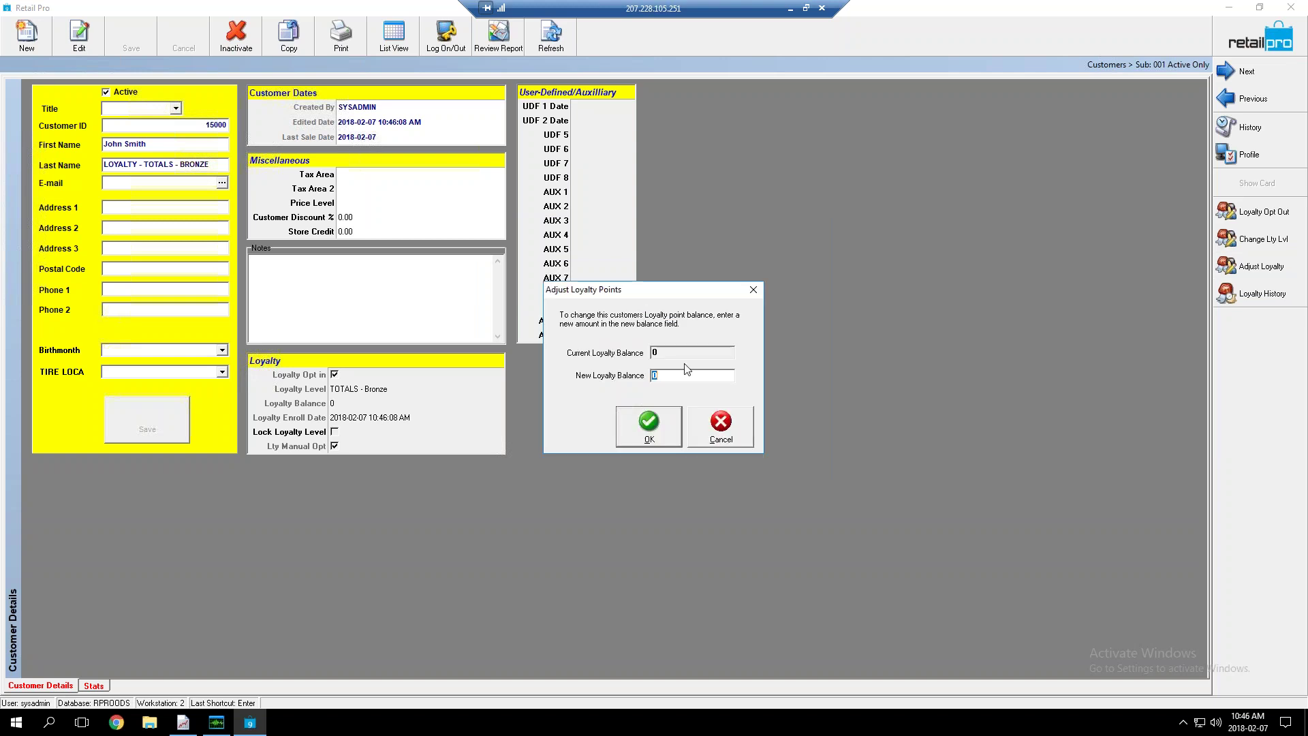
pyautogui.click(714, 426)
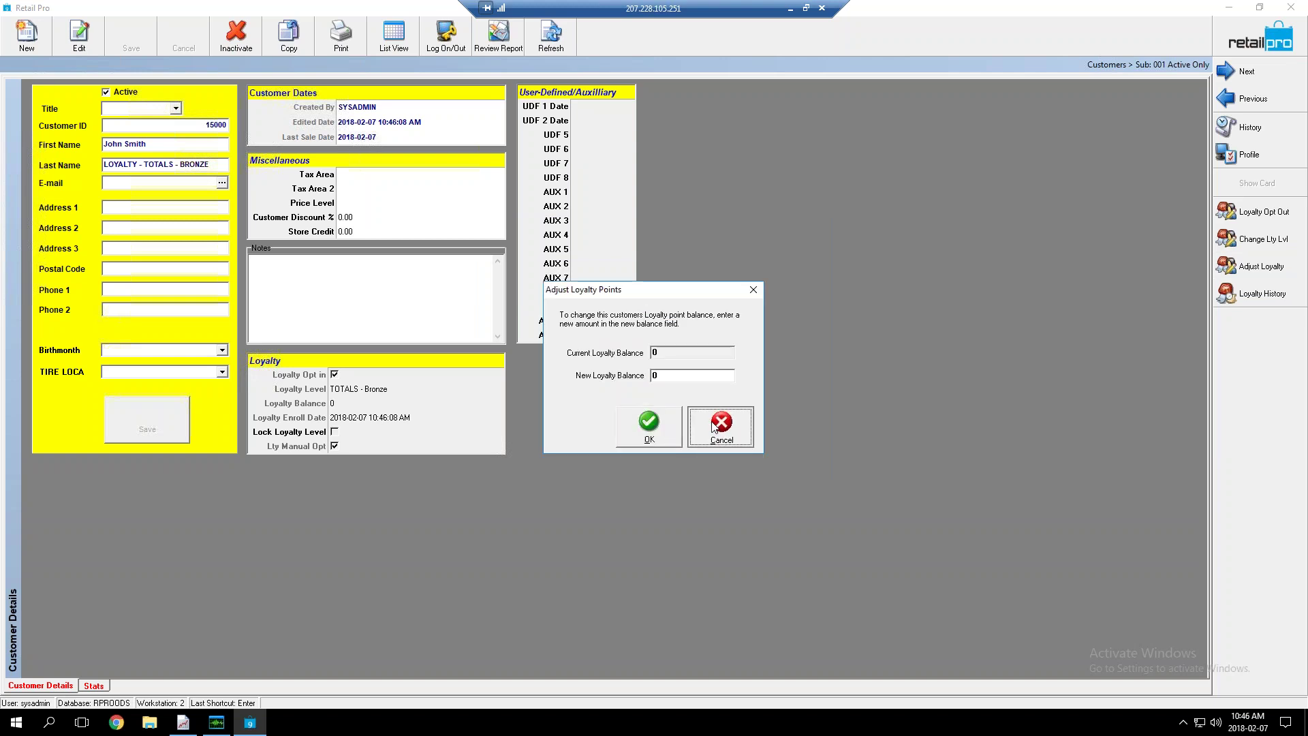
# Review the Loyalty History's three TOTALS - Bronze level entries and 0 points, then close it
pyautogui.click(1245, 297)
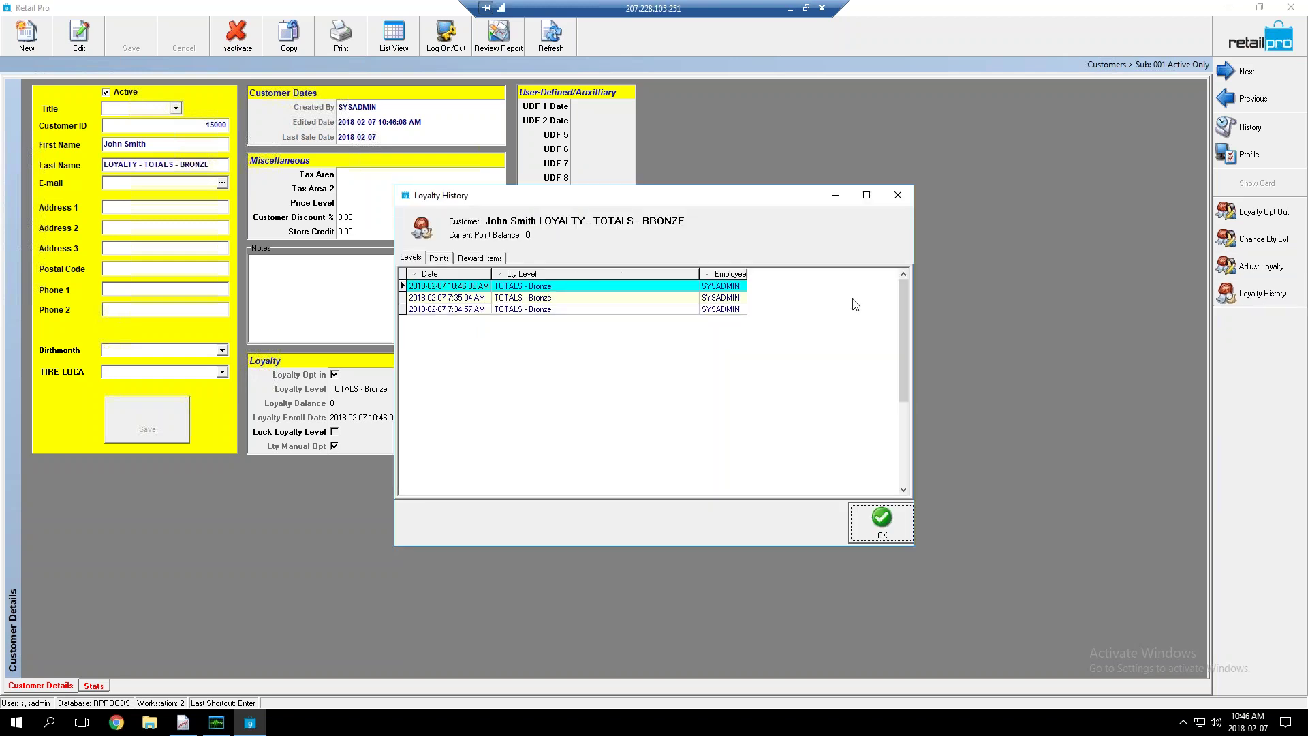
pyautogui.click(448, 298)
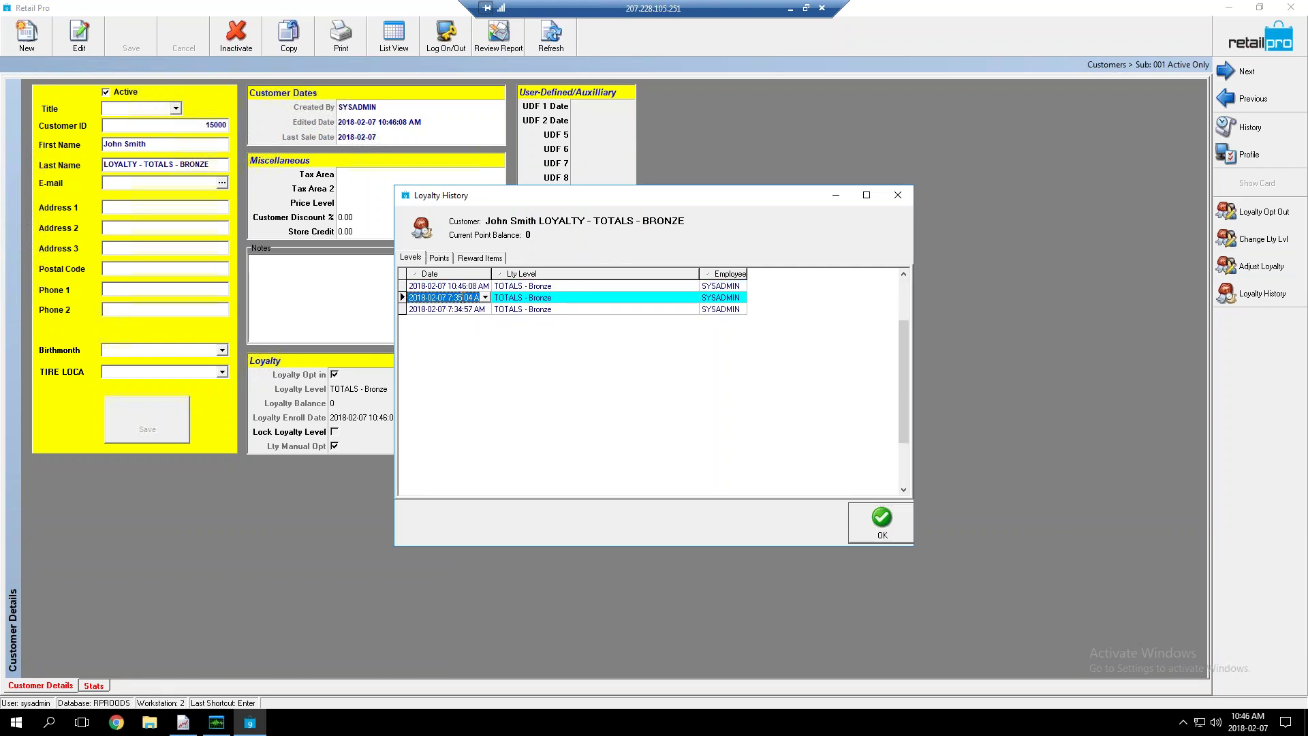
pyautogui.click(881, 524)
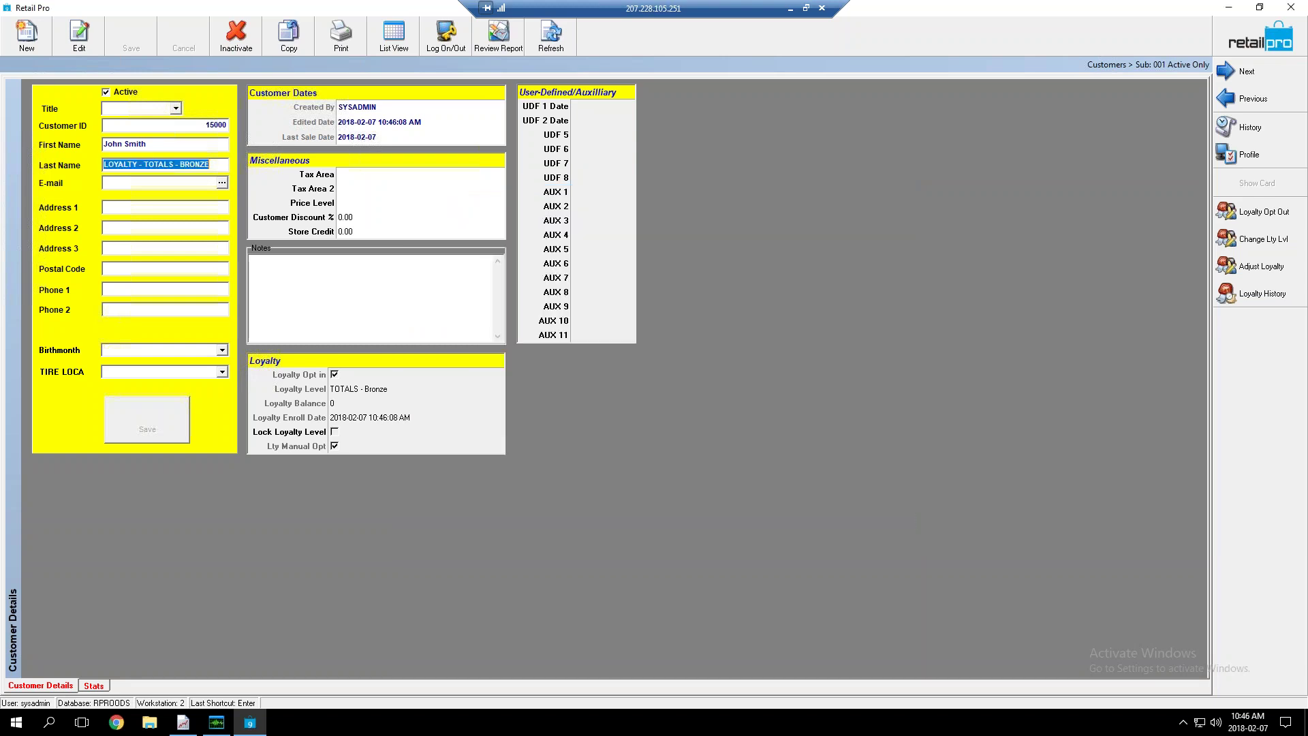
# Assign loyalty level TOTALS - SILVER to customer 15001 (LOYALTY - TOTALS - SILVER), then go back to the list
pyautogui.click(386, 45)
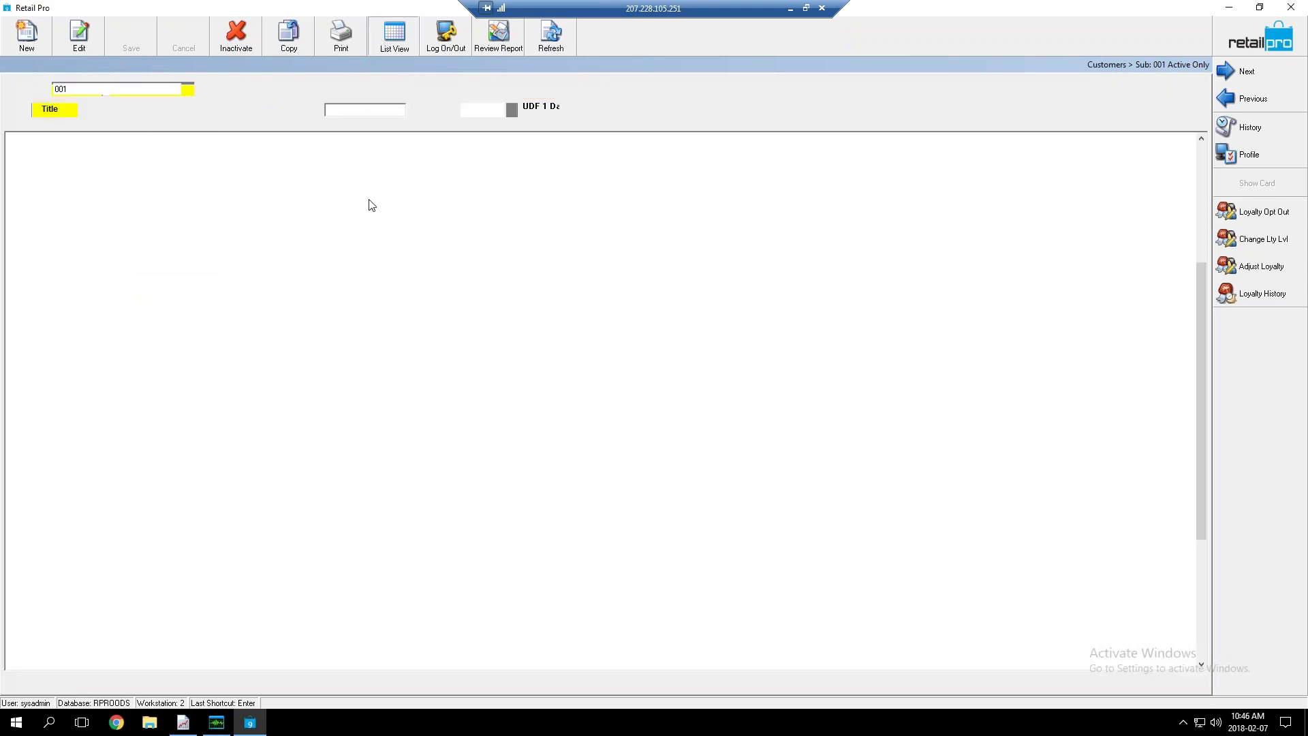
pyautogui.click(170, 225)
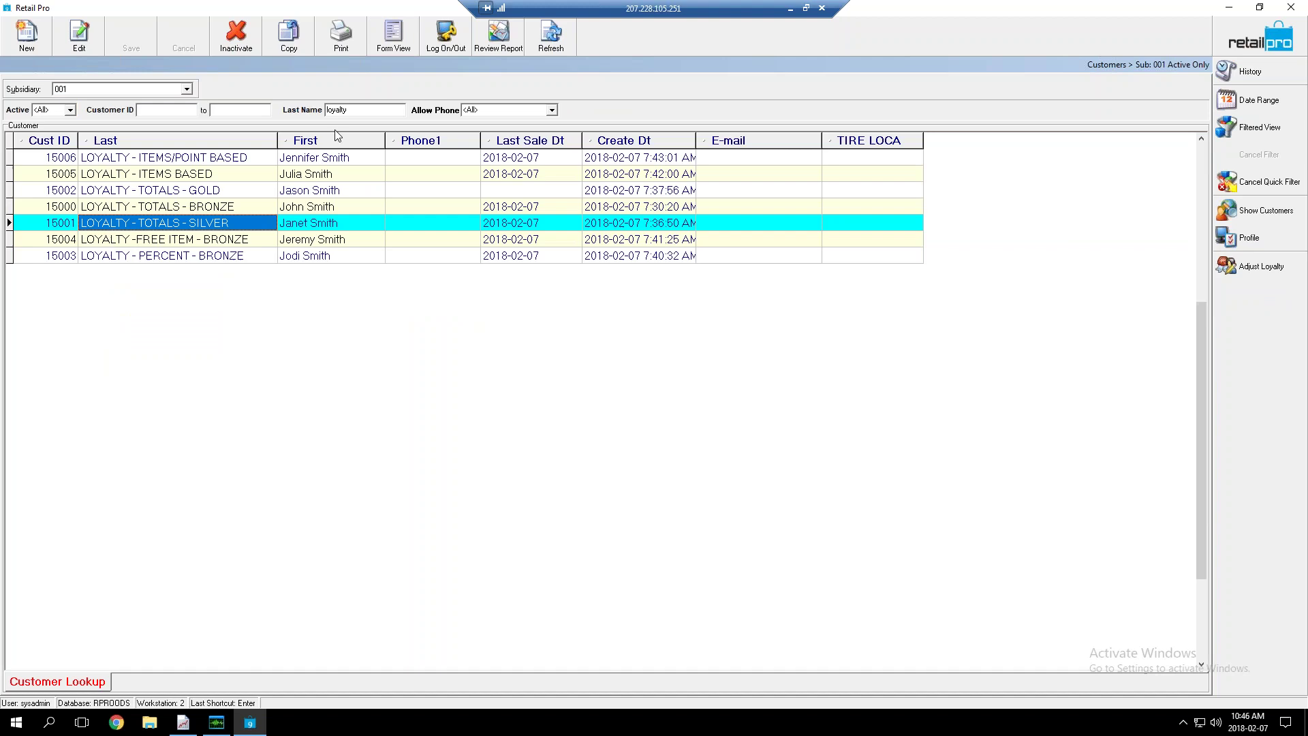
pyautogui.click(392, 45)
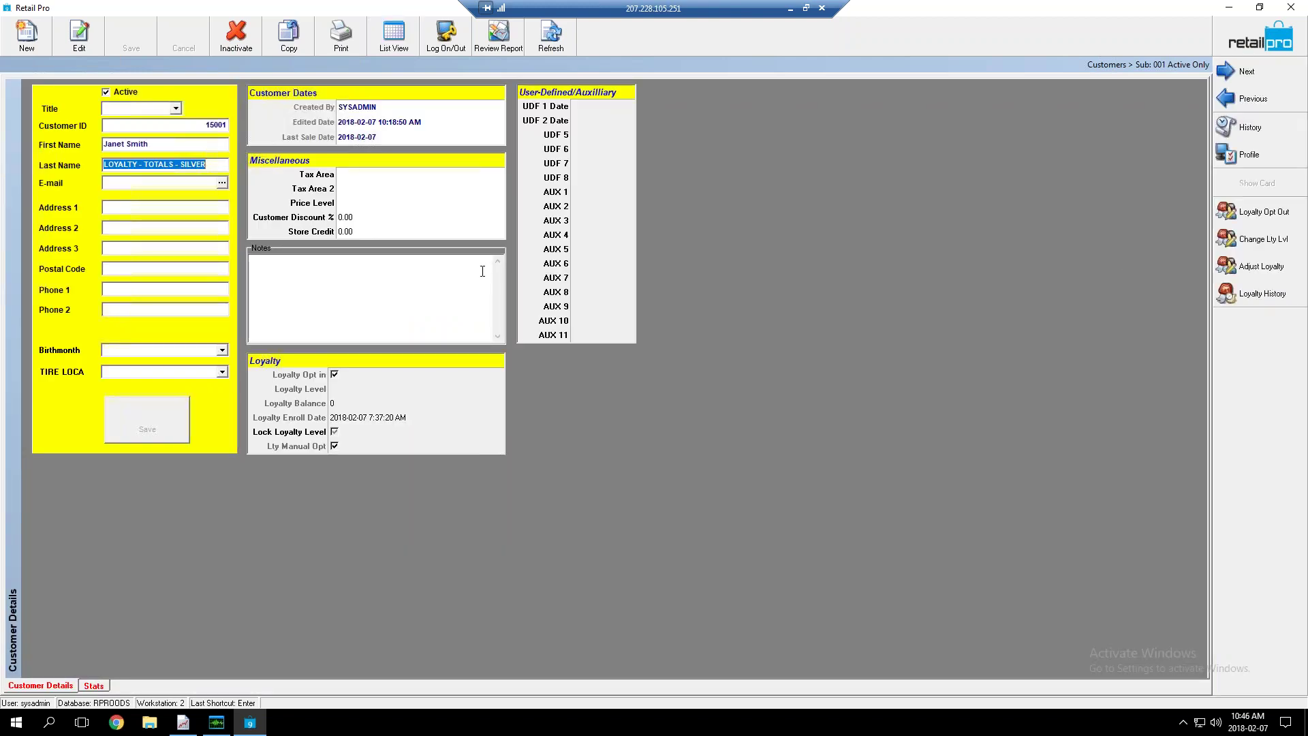
pyautogui.click(1263, 238)
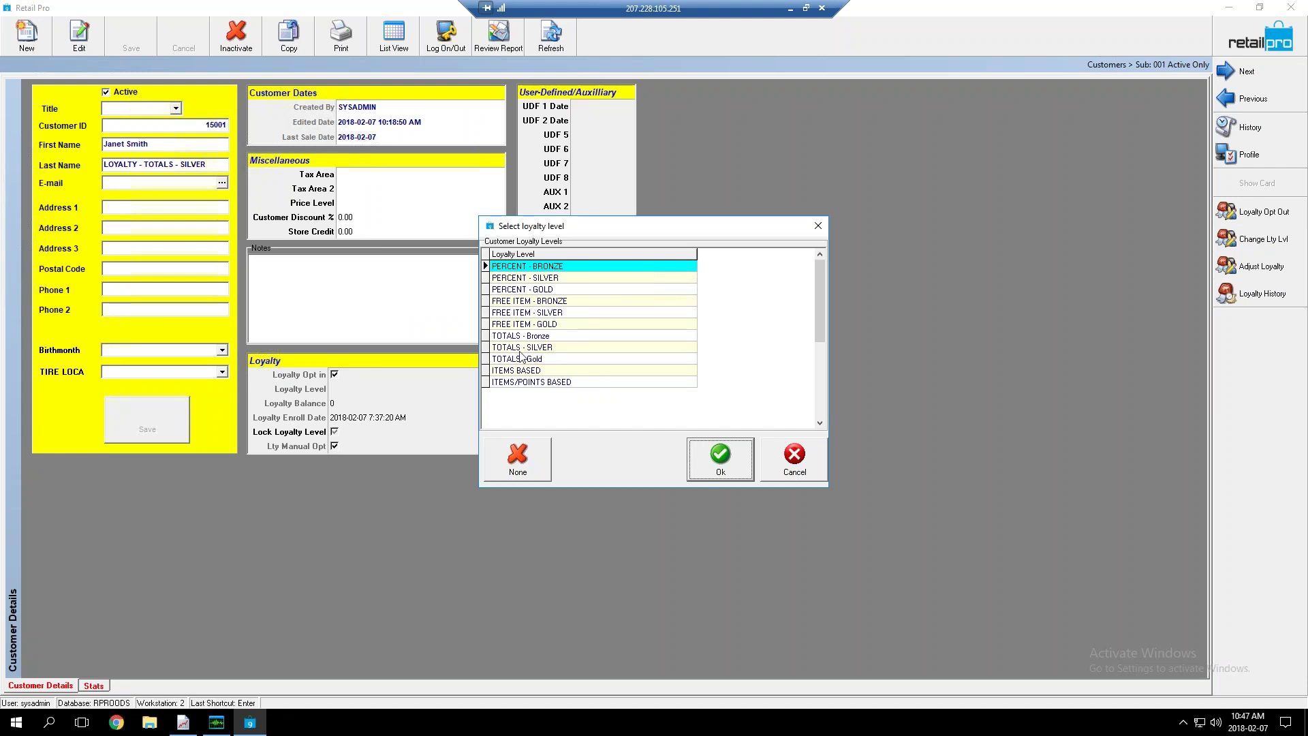
pyautogui.click(528, 348)
pyautogui.click(735, 466)
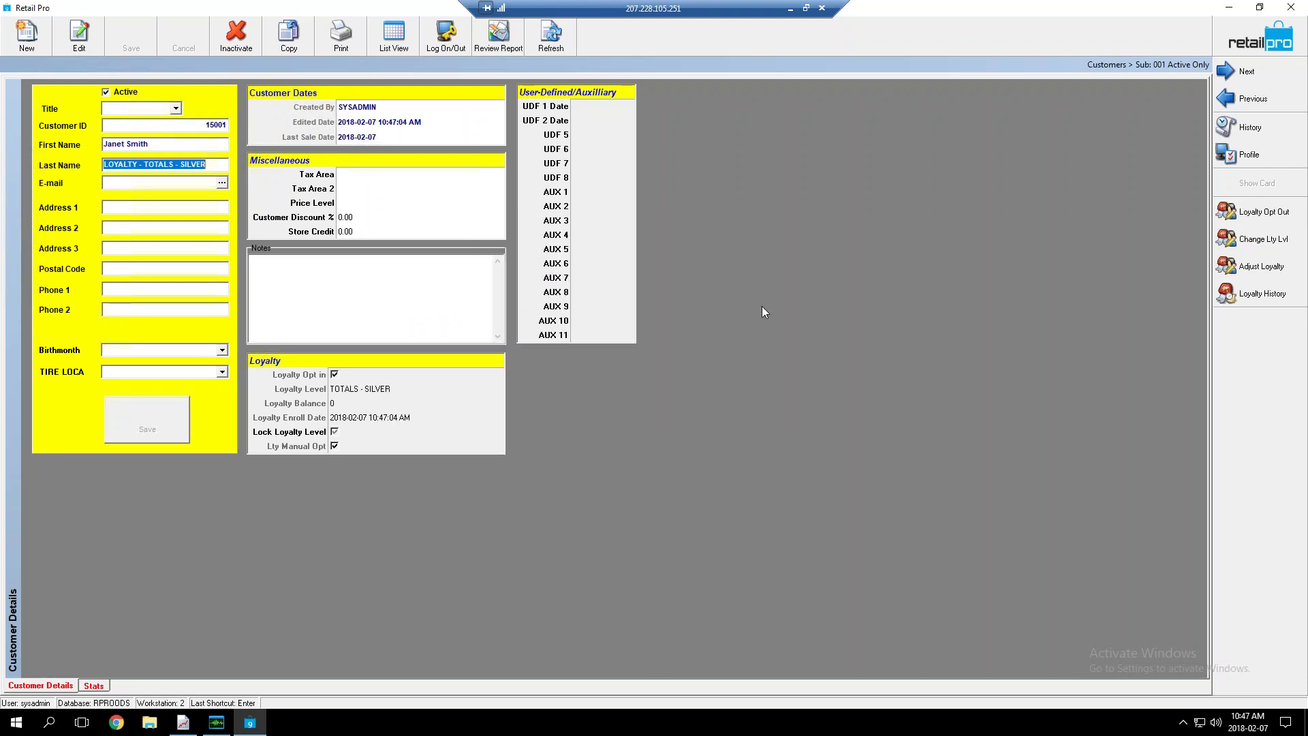
pyautogui.click(403, 50)
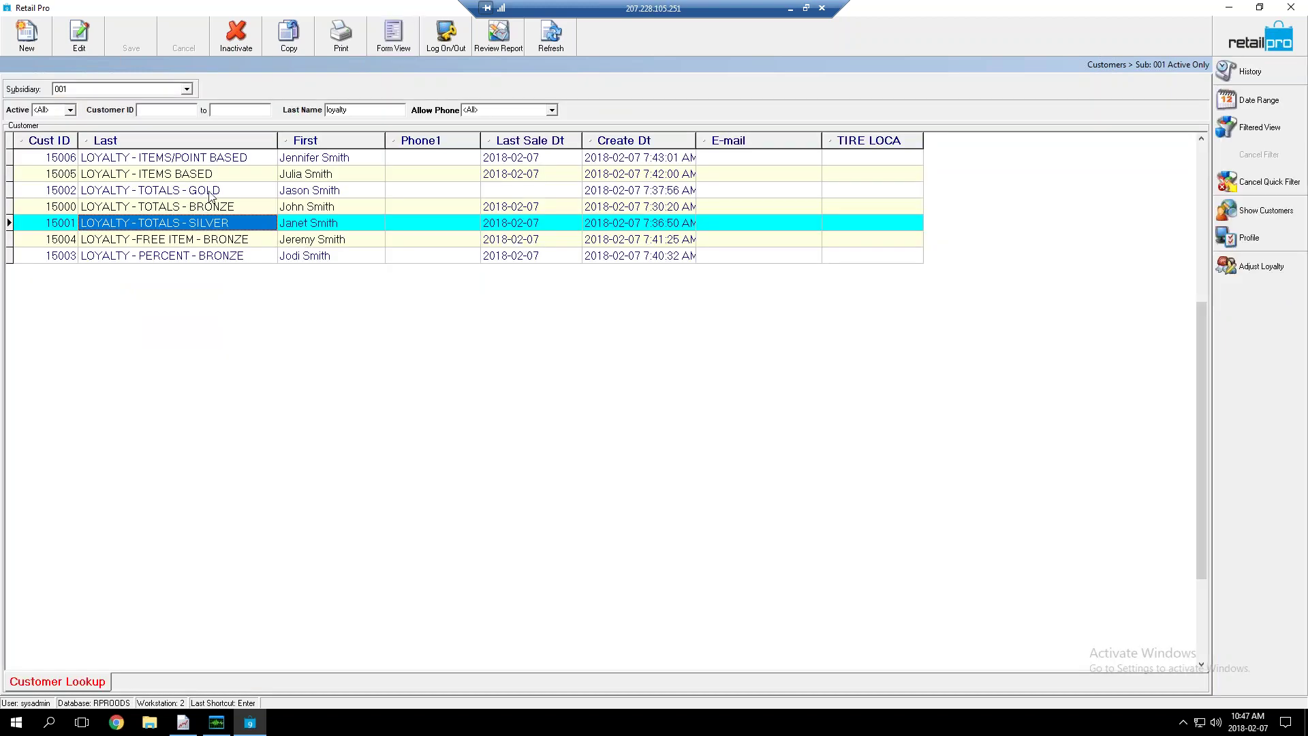
# Look over the LOYALTY - TOTALS - GOLD customer's record, then open the LOYALTY - ITEMS BASED customer's record
pyautogui.click(204, 191)
pyautogui.click(402, 47)
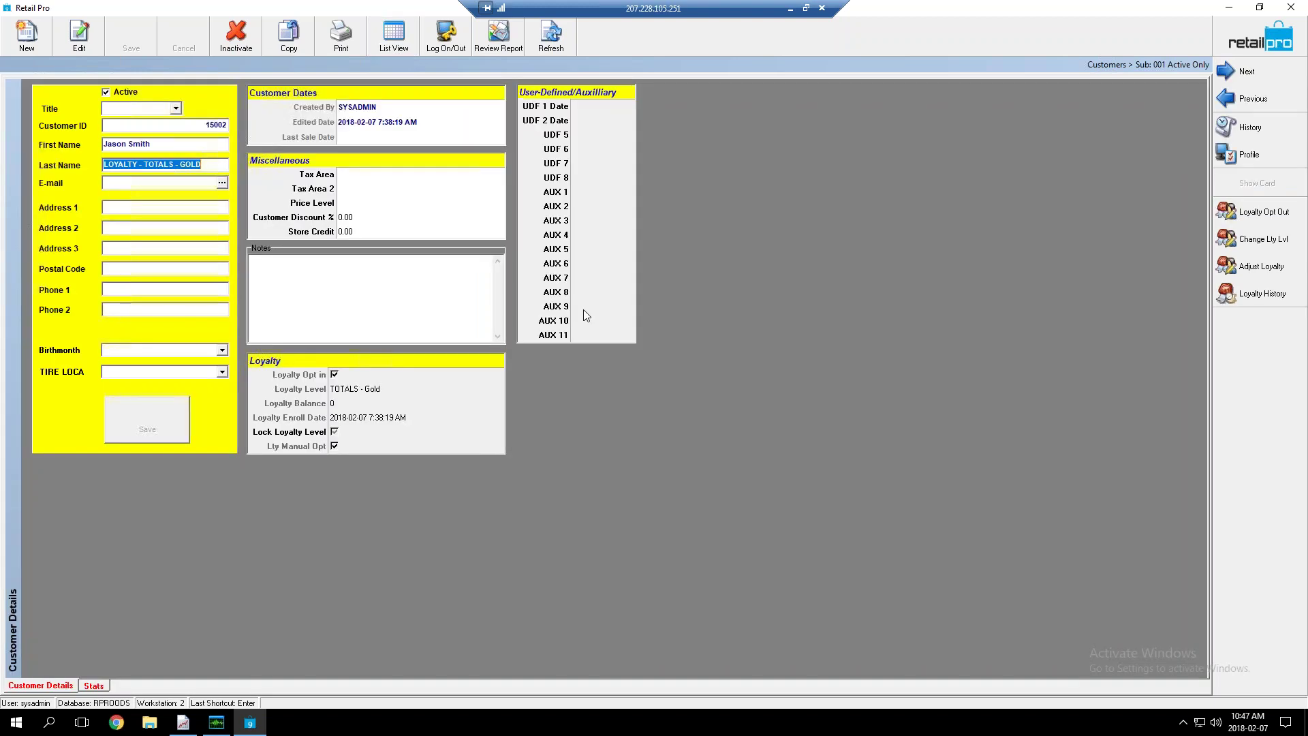
pyautogui.click(388, 44)
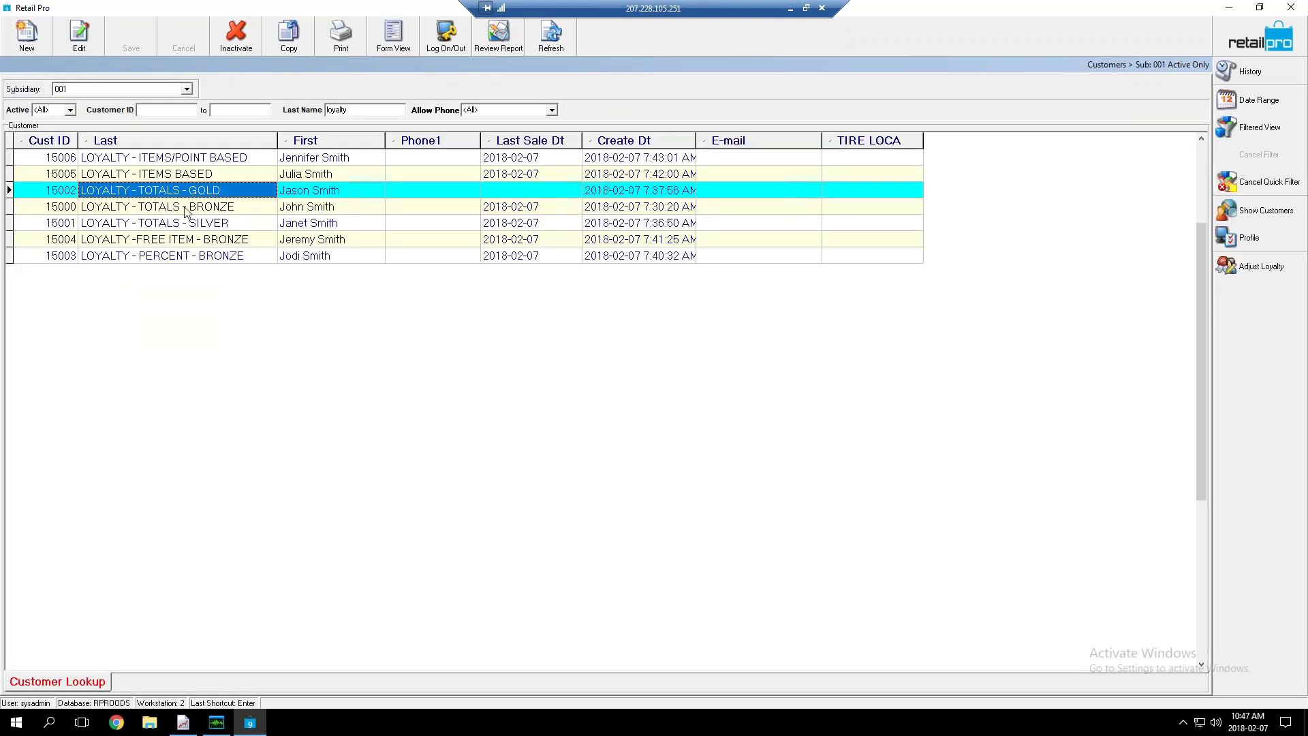
pyautogui.click(183, 176)
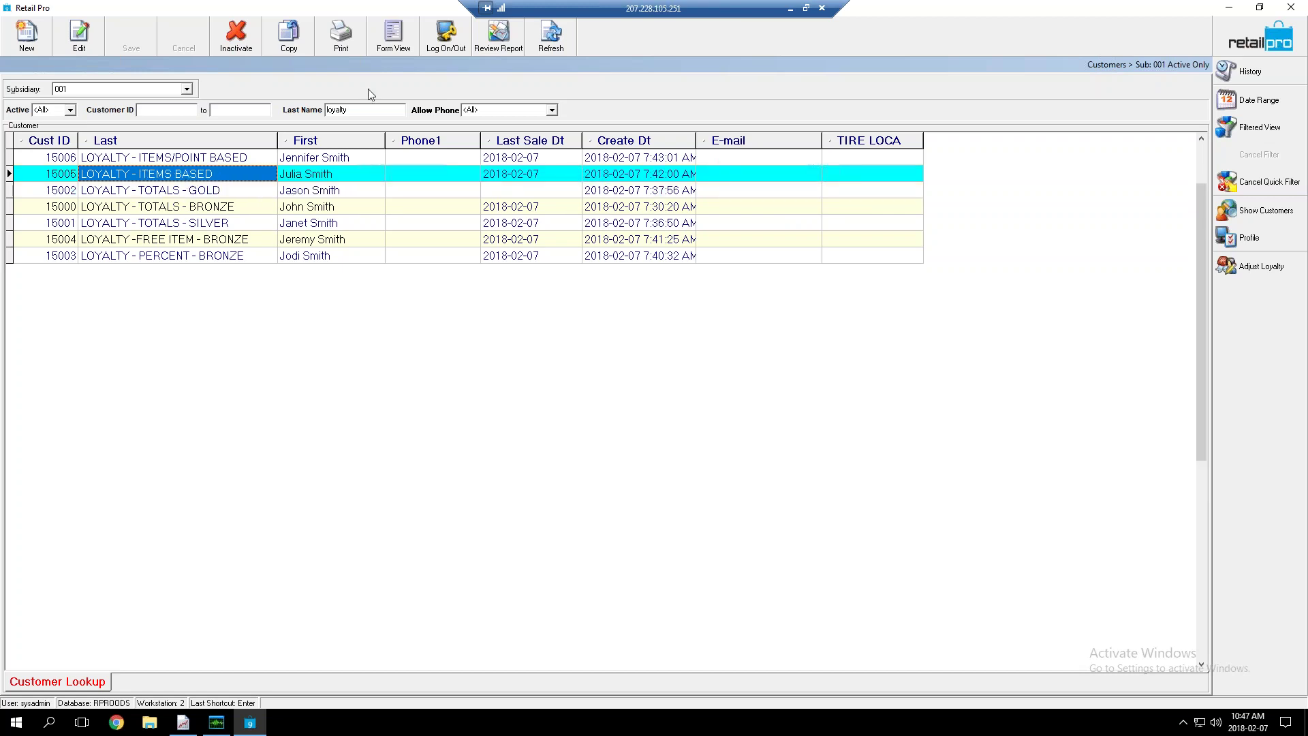
pyautogui.click(393, 41)
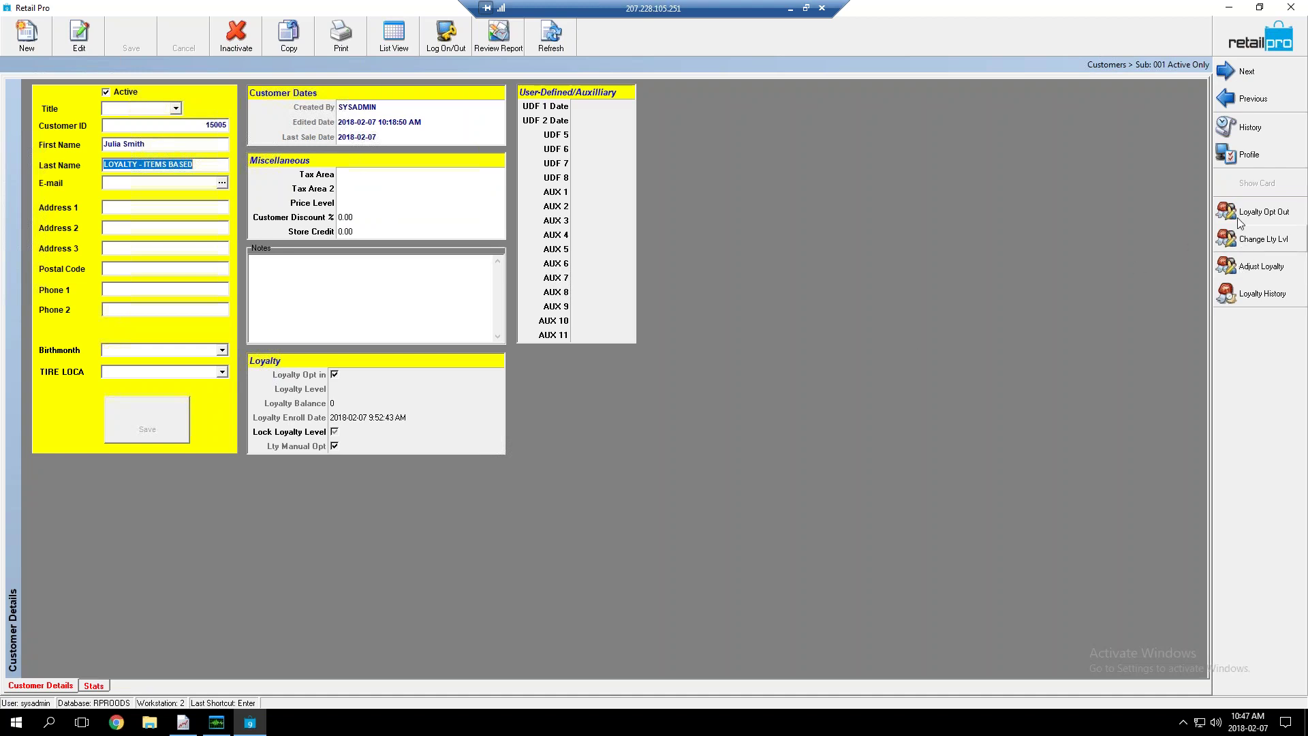
# Leave the loyalty balance unadjusted and set the customer's loyalty level to ITEMS BASED
pyautogui.click(1238, 273)
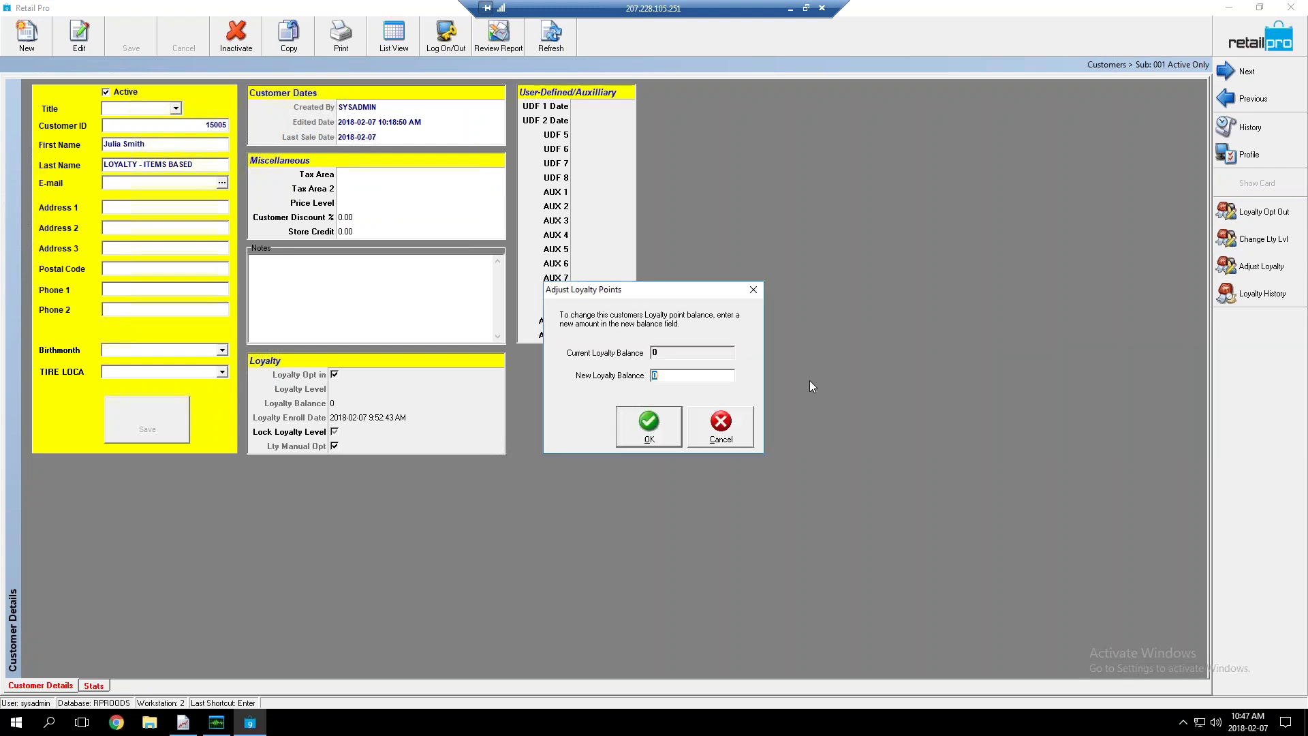
pyautogui.click(721, 426)
pyautogui.click(1246, 239)
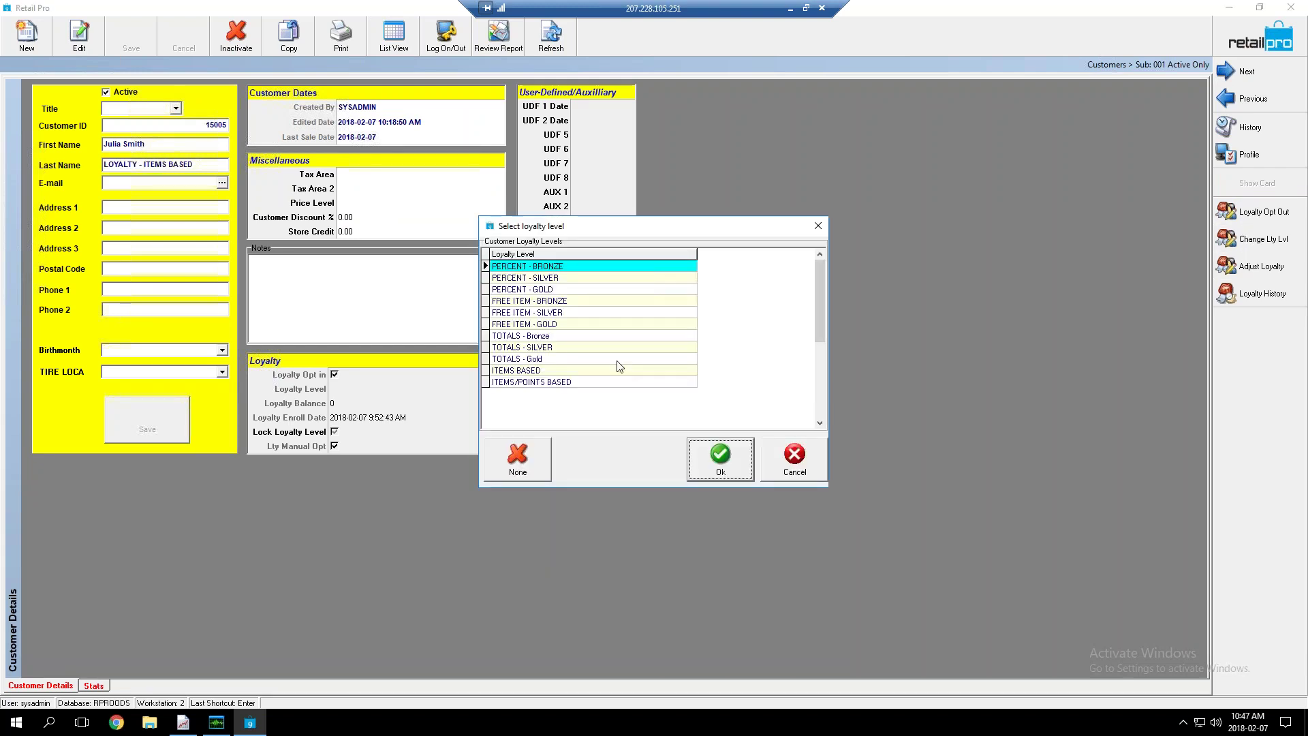
pyautogui.click(538, 374)
pyautogui.click(719, 455)
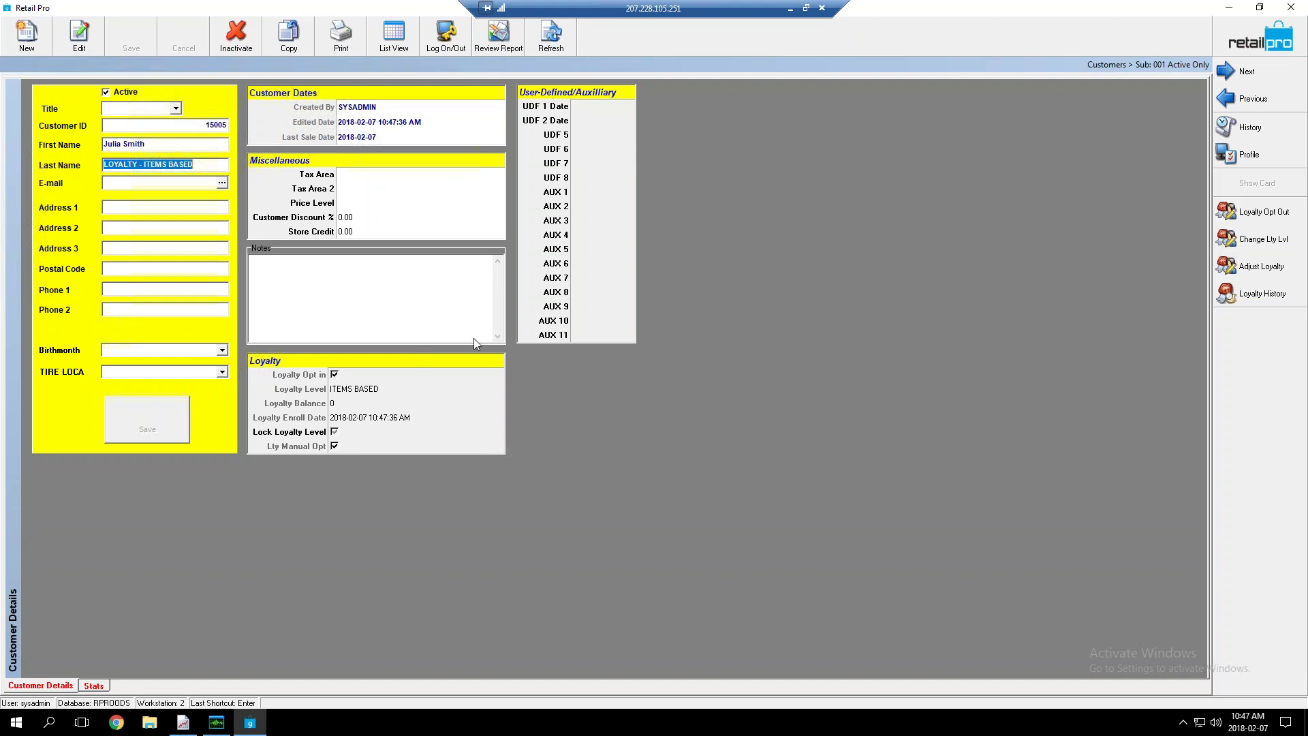
# Review the ITEMS/POINT BASED customer's record (15006) and return to the customer list
pyautogui.click(396, 43)
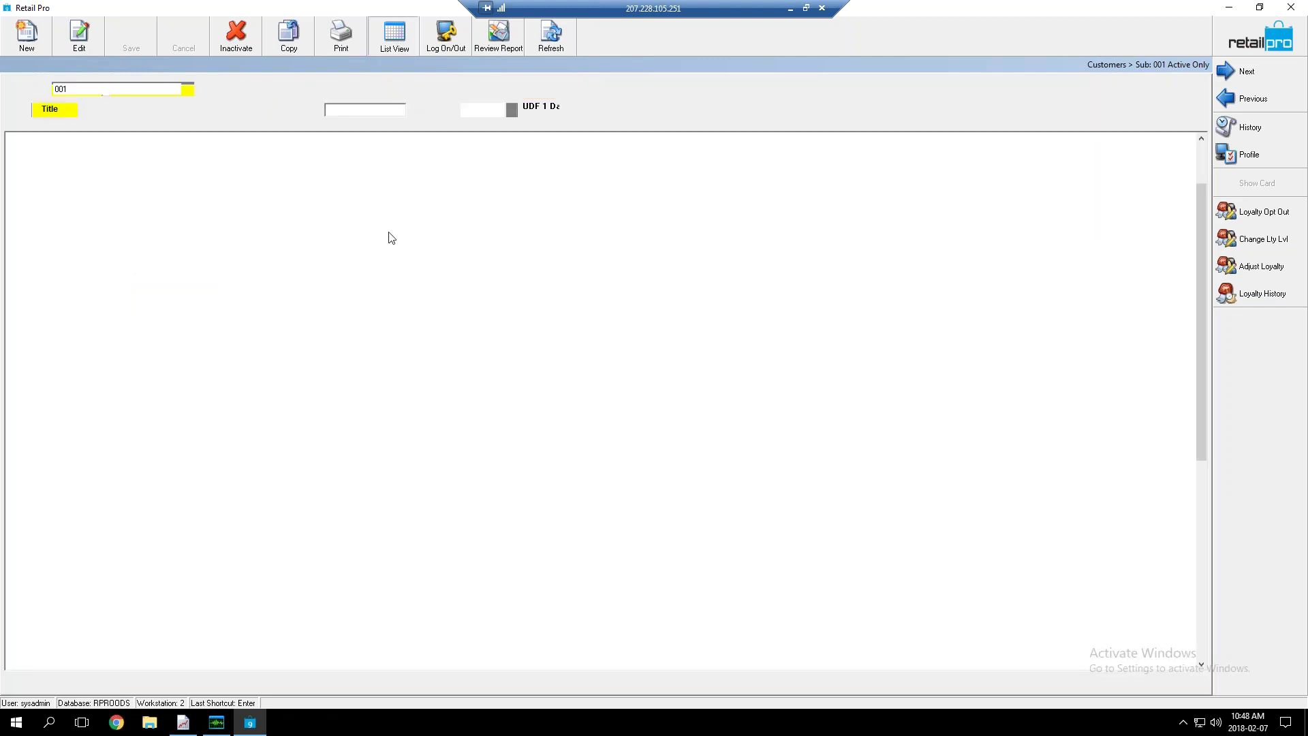
pyautogui.click(214, 161)
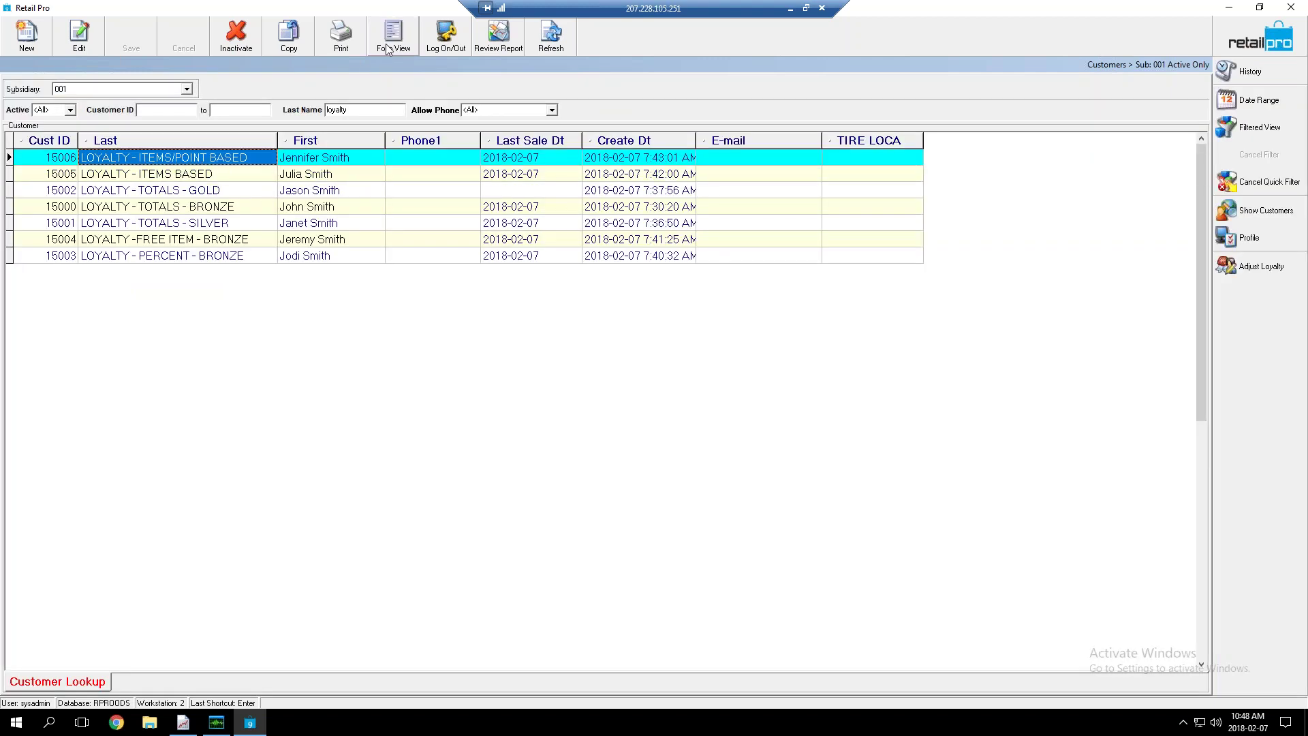
pyautogui.click(394, 37)
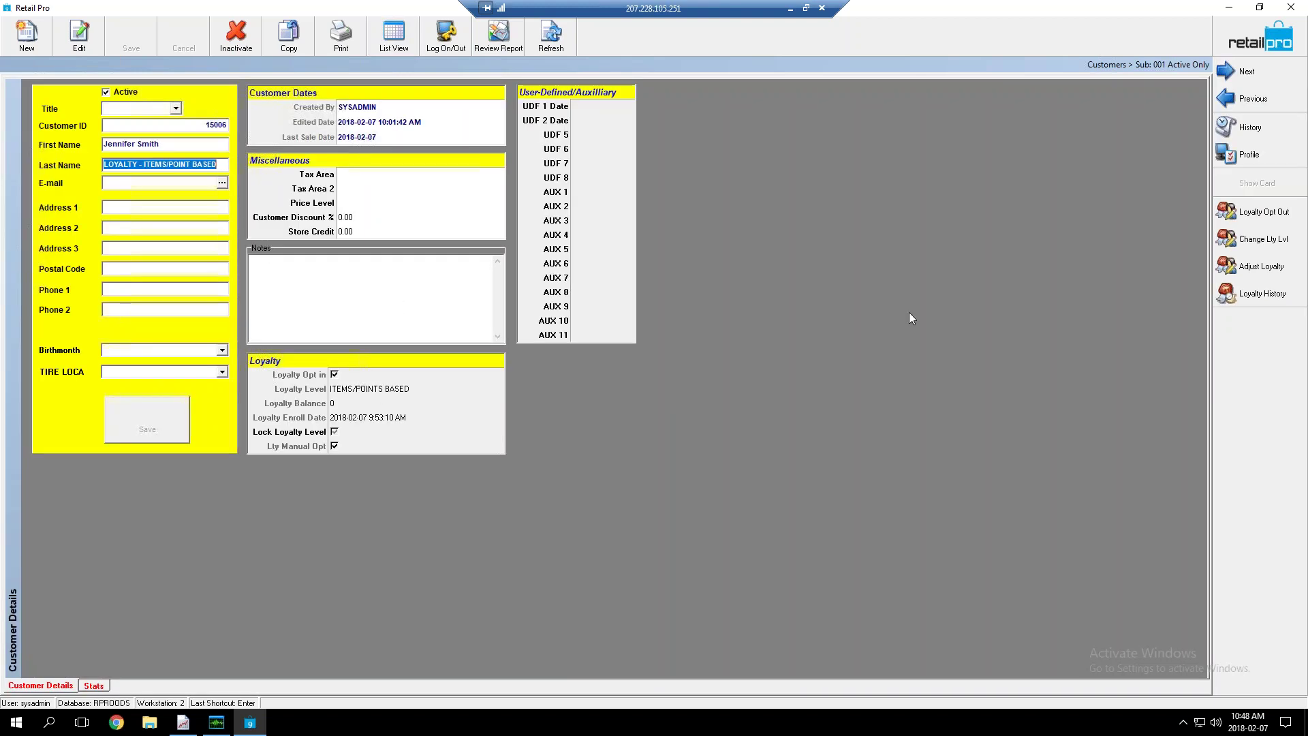
pyautogui.click(394, 38)
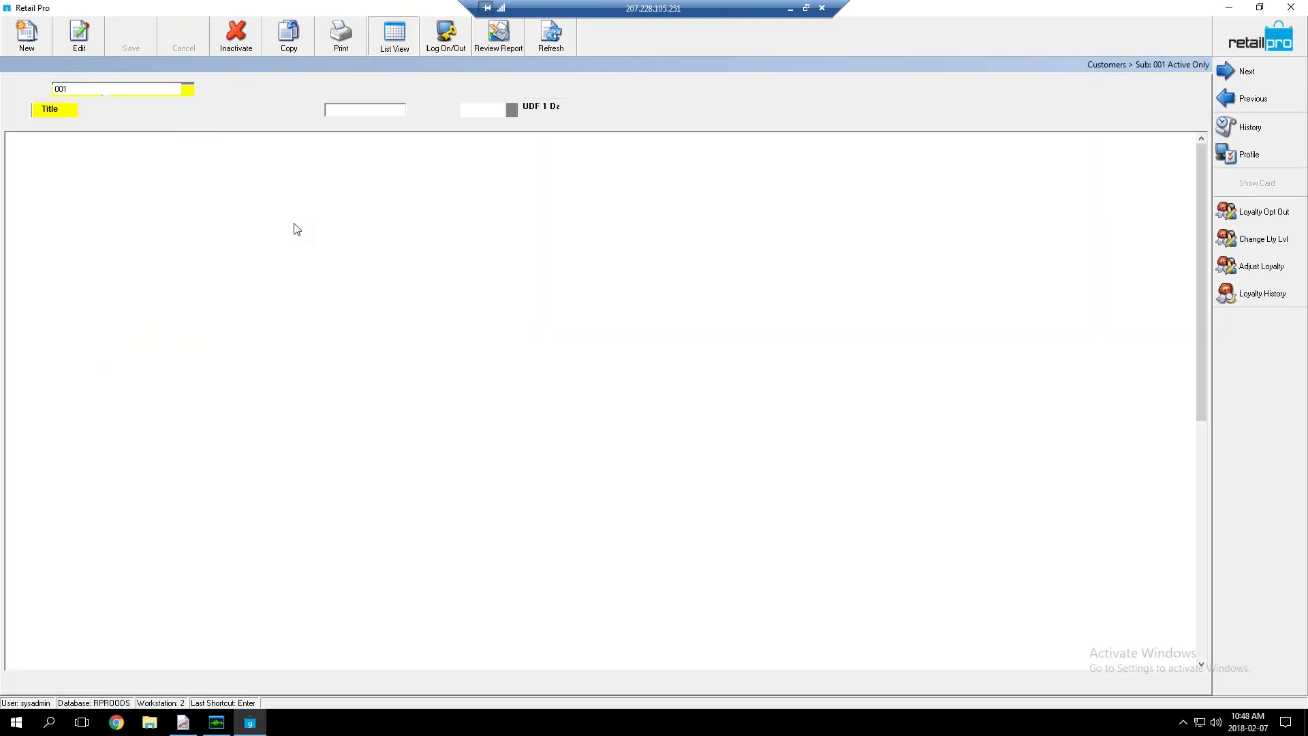
# Open the FREE ITEM - BRONZE customer (15004), keep its loyalty level, and opt it back into loyalty
pyautogui.click(216, 242)
pyautogui.click(394, 38)
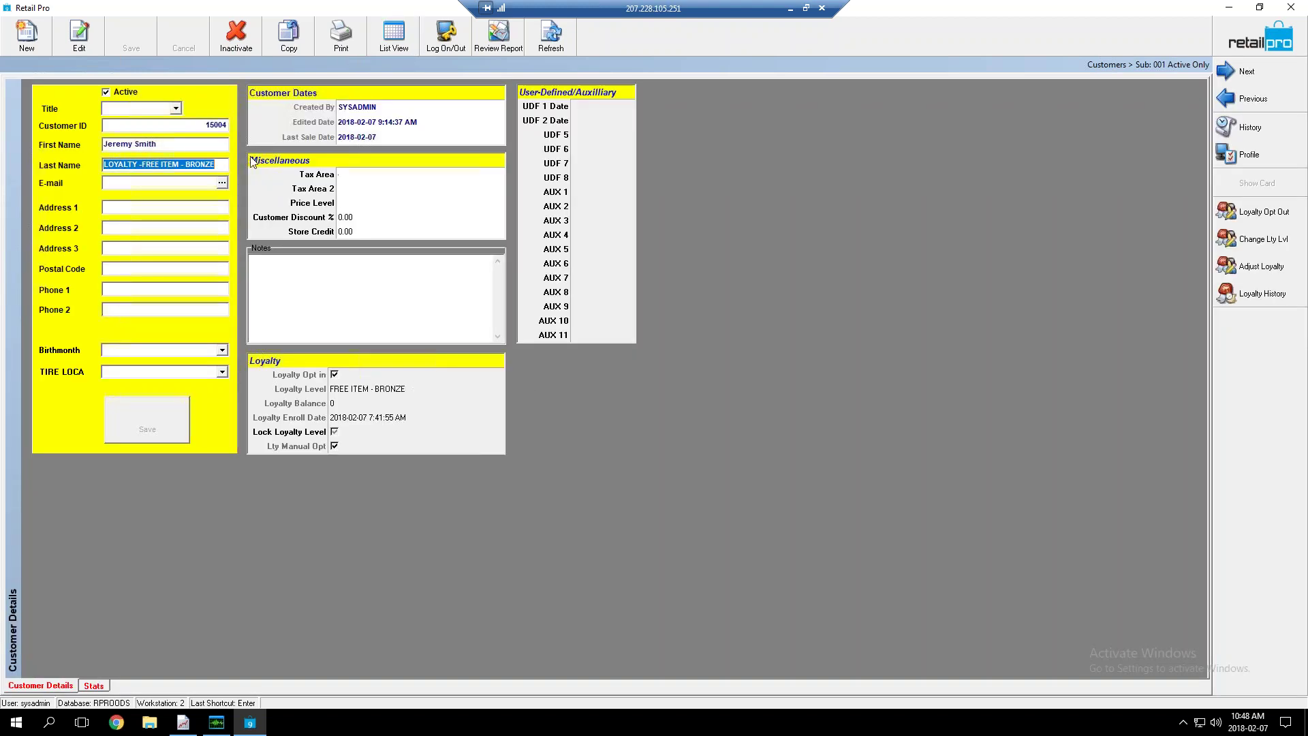
pyautogui.click(1254, 240)
pyautogui.click(791, 470)
pyautogui.click(1222, 212)
pyautogui.click(390, 44)
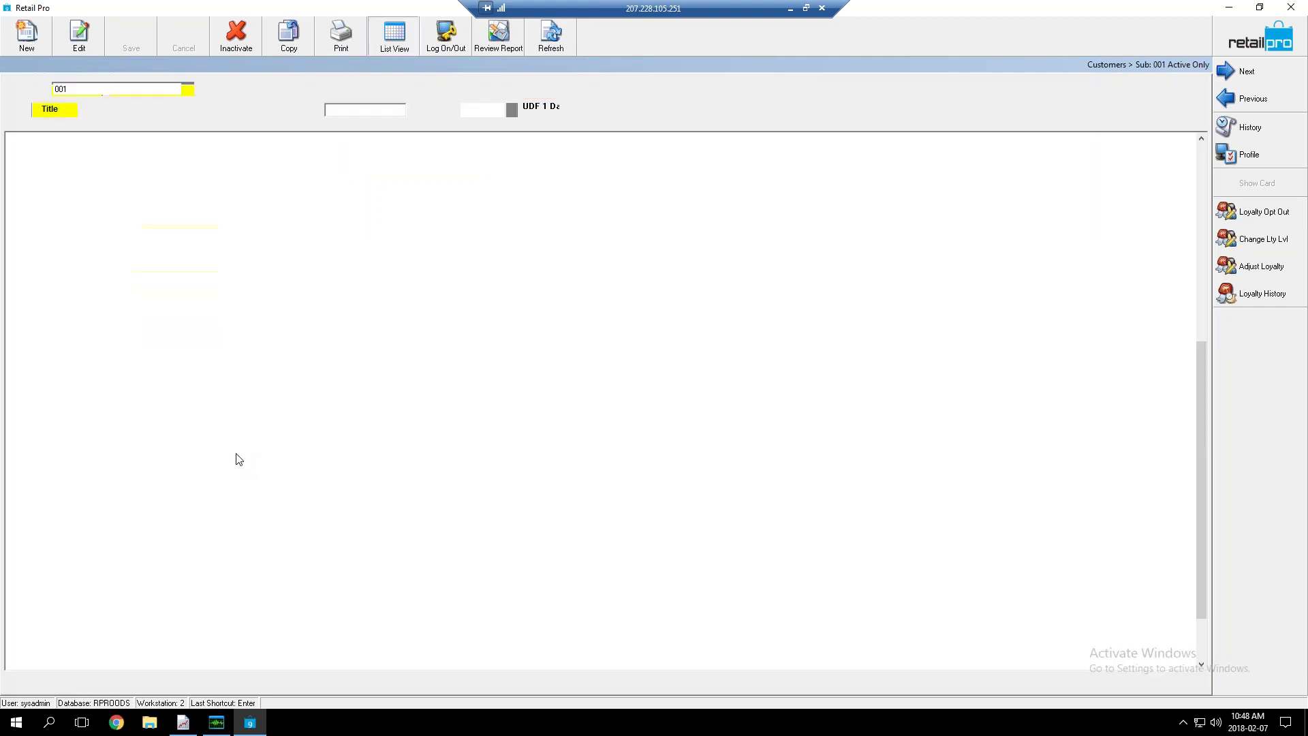
pyautogui.click(301, 262)
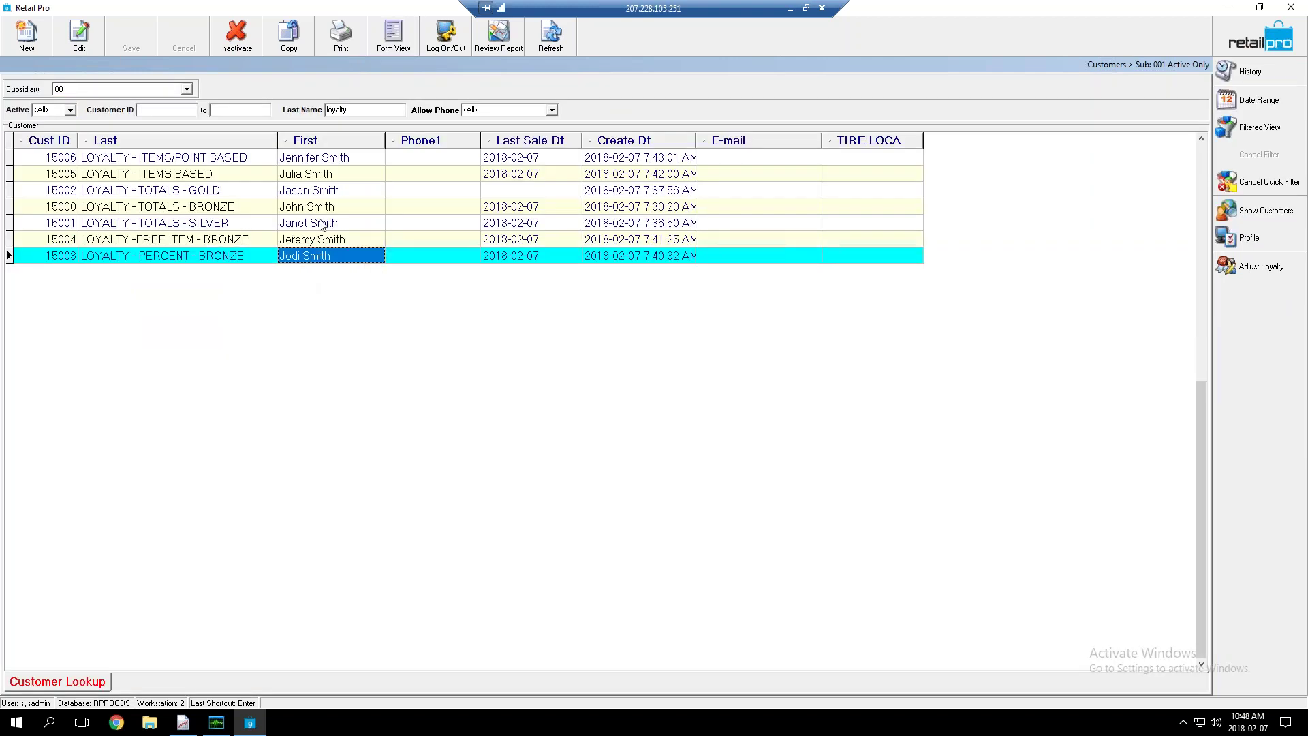
pyautogui.click(393, 38)
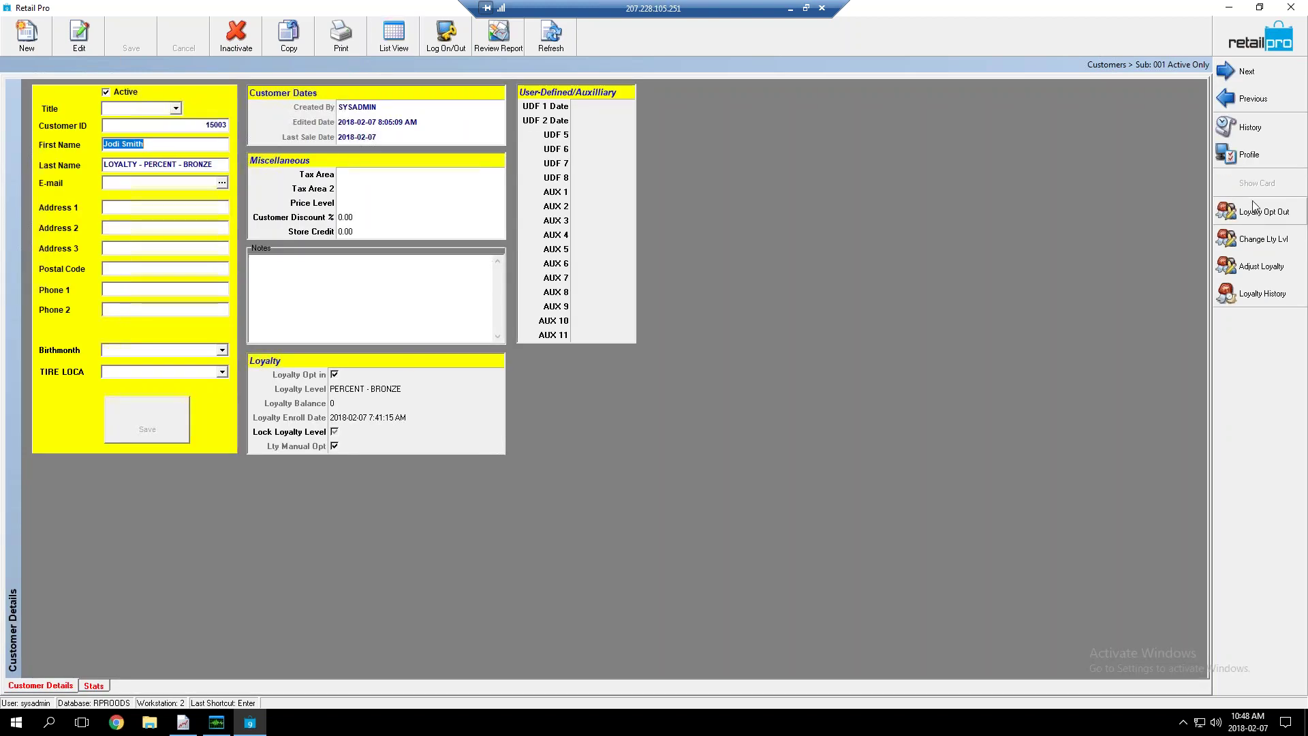
pyautogui.click(380, 46)
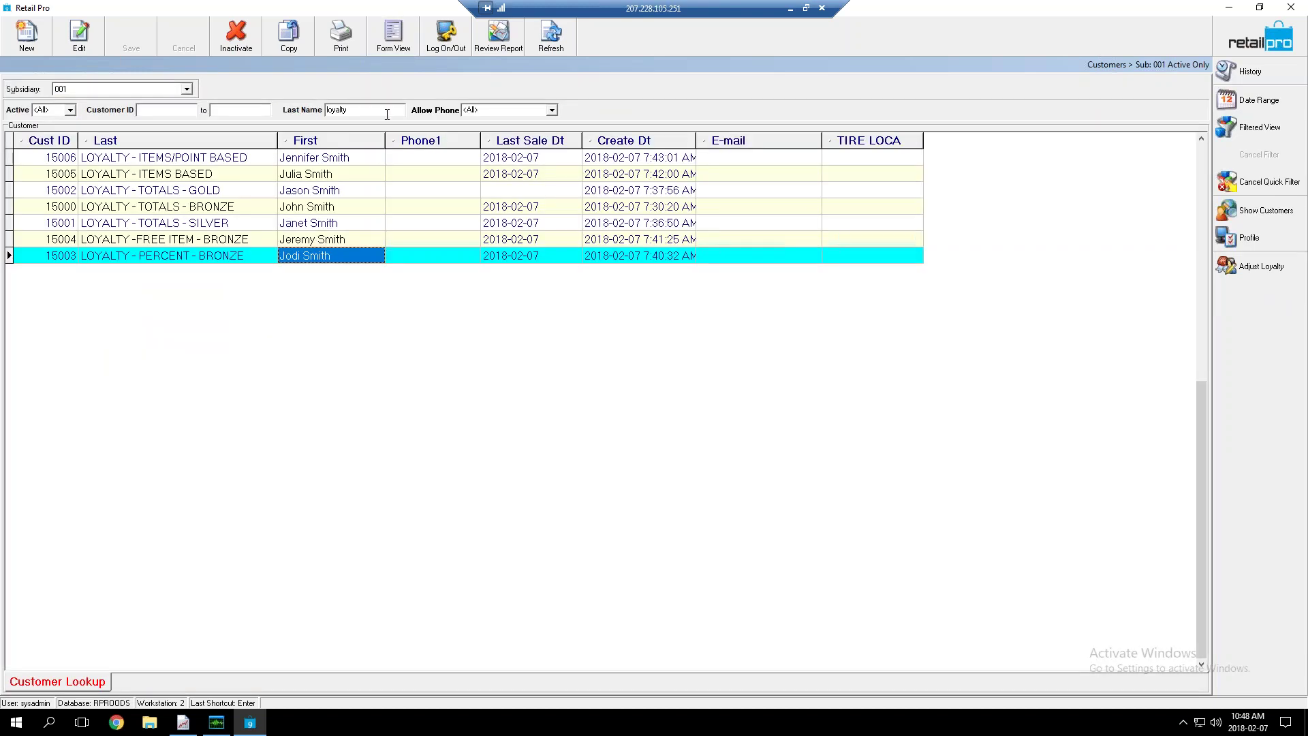
pyautogui.click(385, 46)
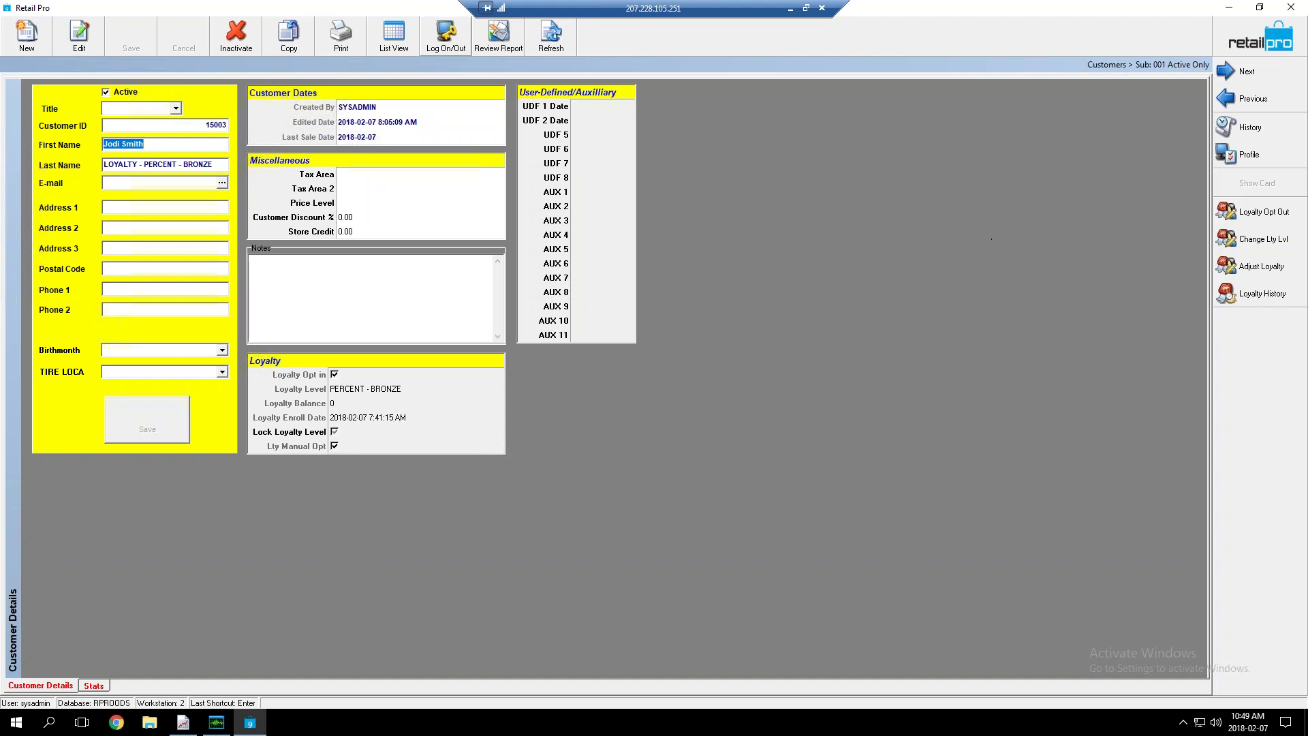
pyautogui.click(394, 34)
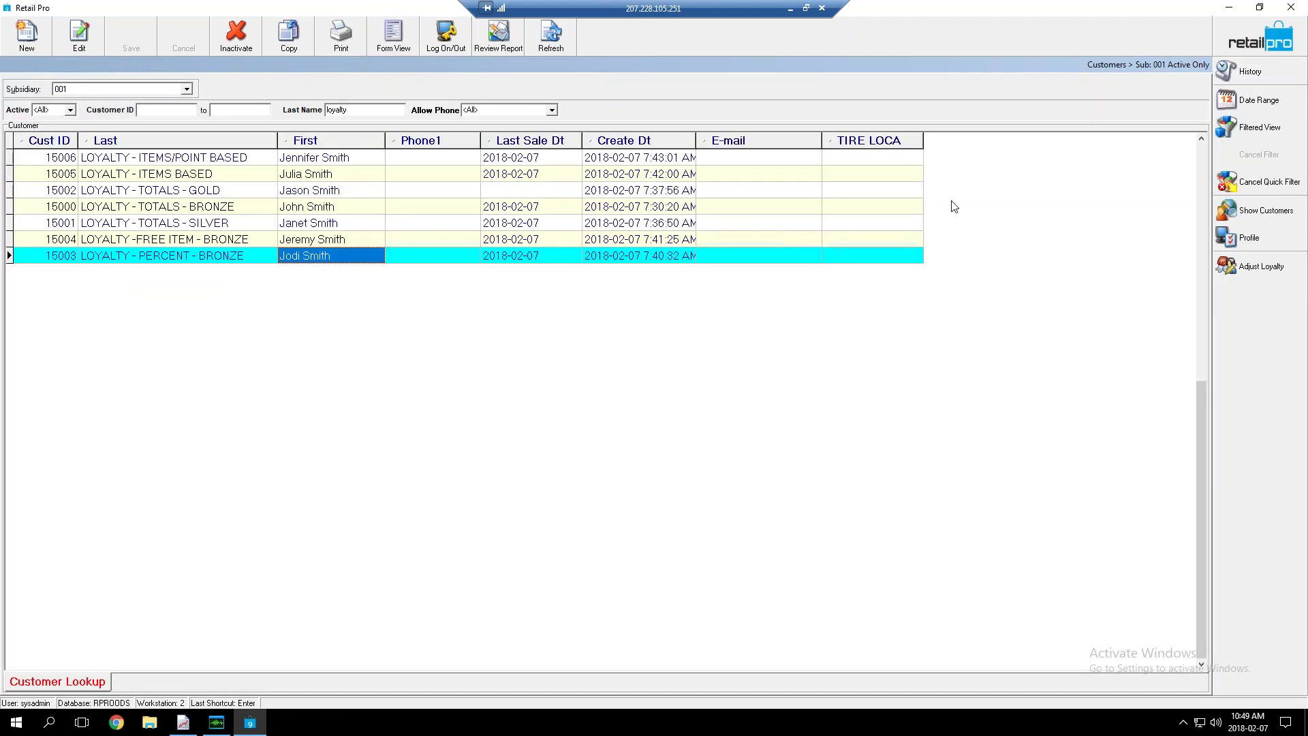
# Open Merchandise > Inventory with Item Details columns and display the LOW RISE item's record
pyautogui.click(1256, 45)
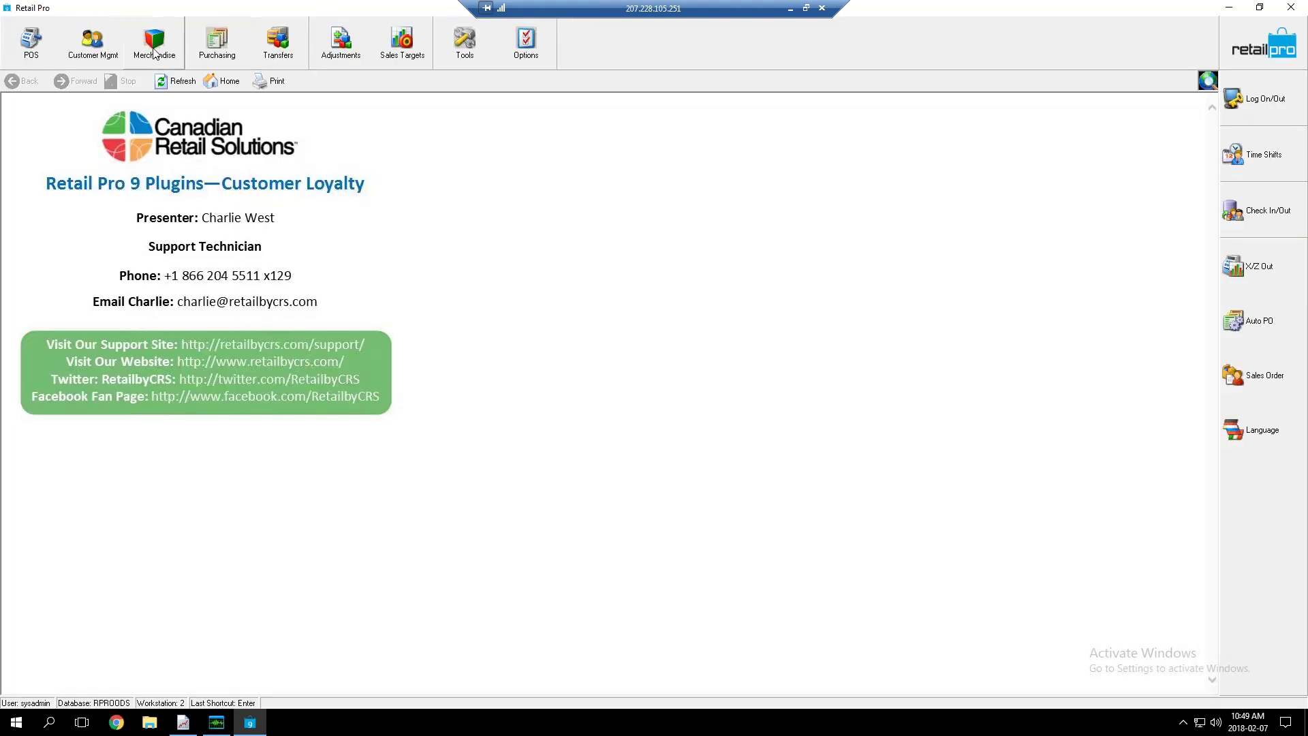
pyautogui.click(154, 42)
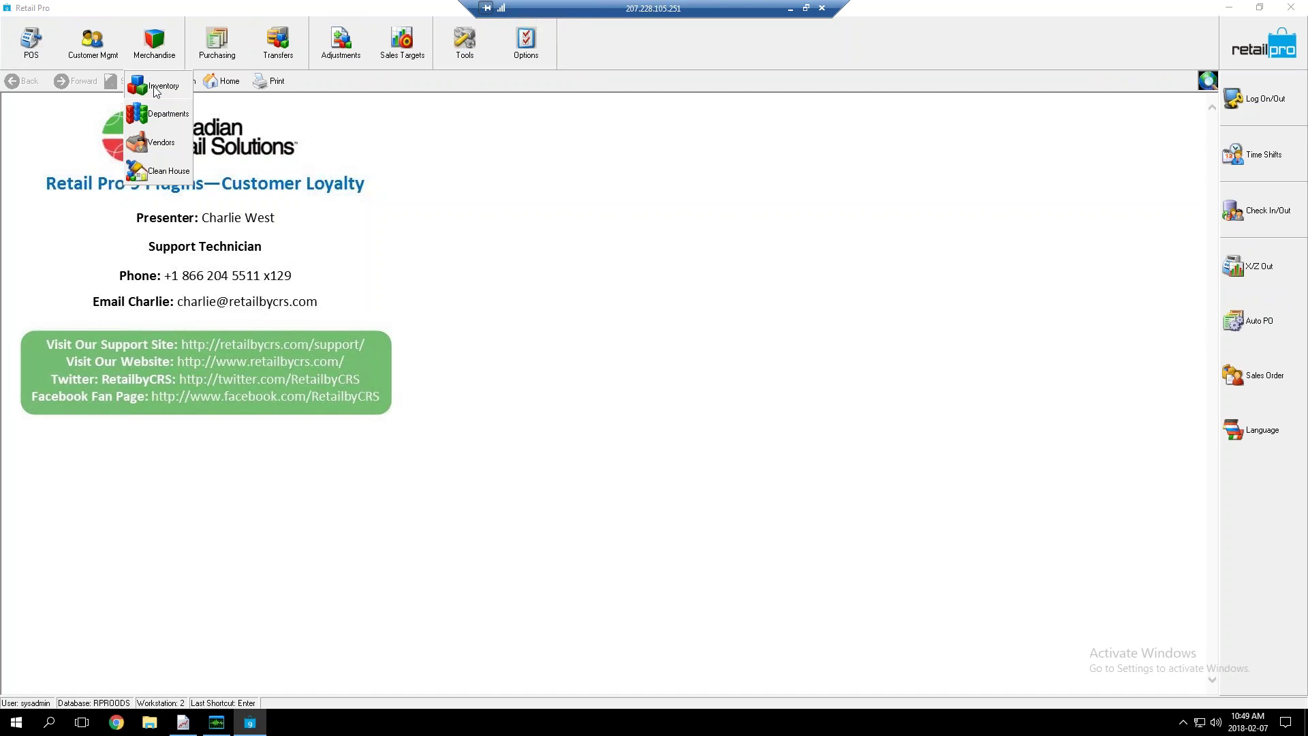
pyautogui.click(156, 86)
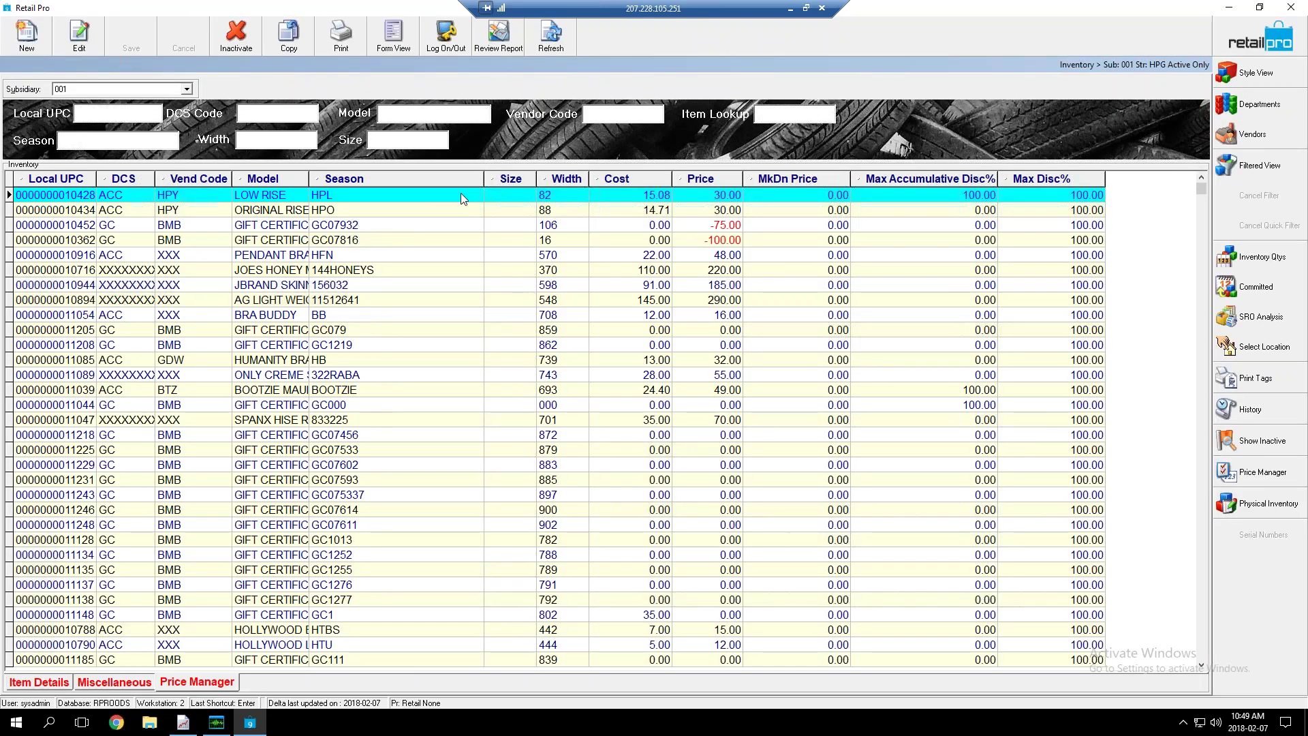
pyautogui.click(59, 684)
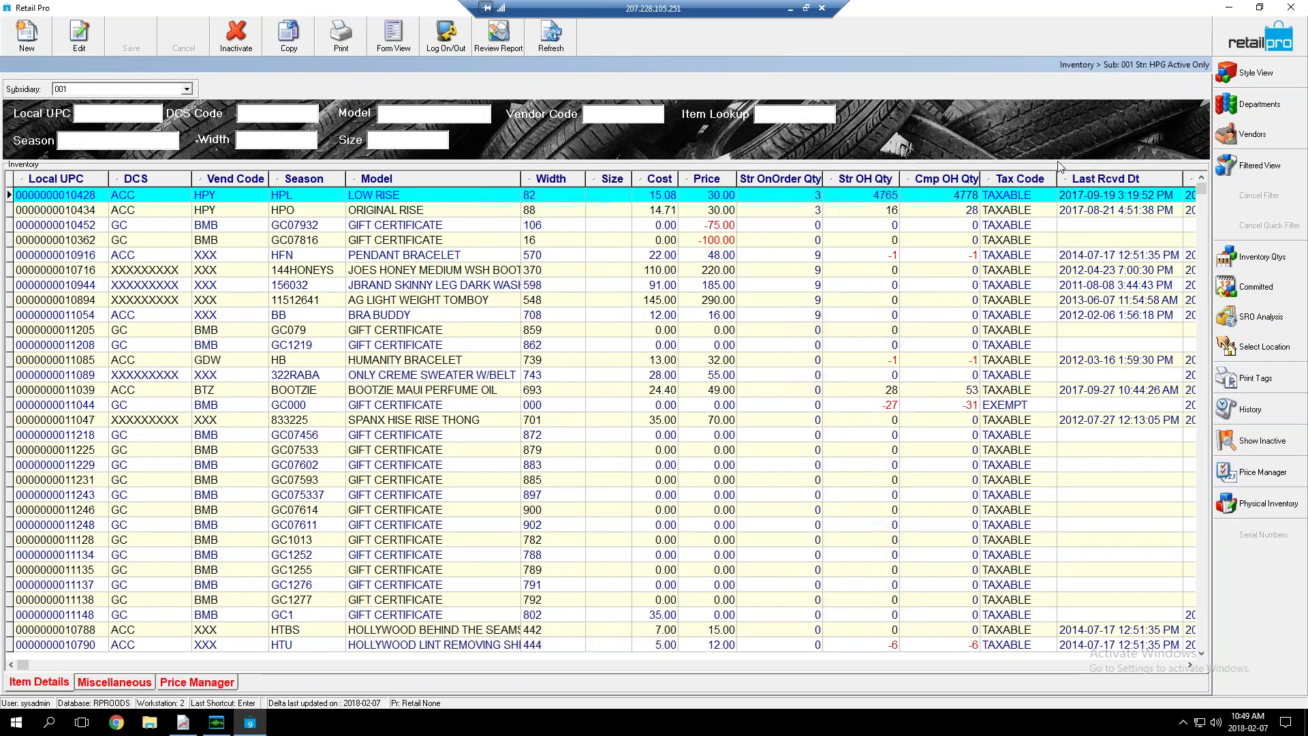
pyautogui.click(393, 35)
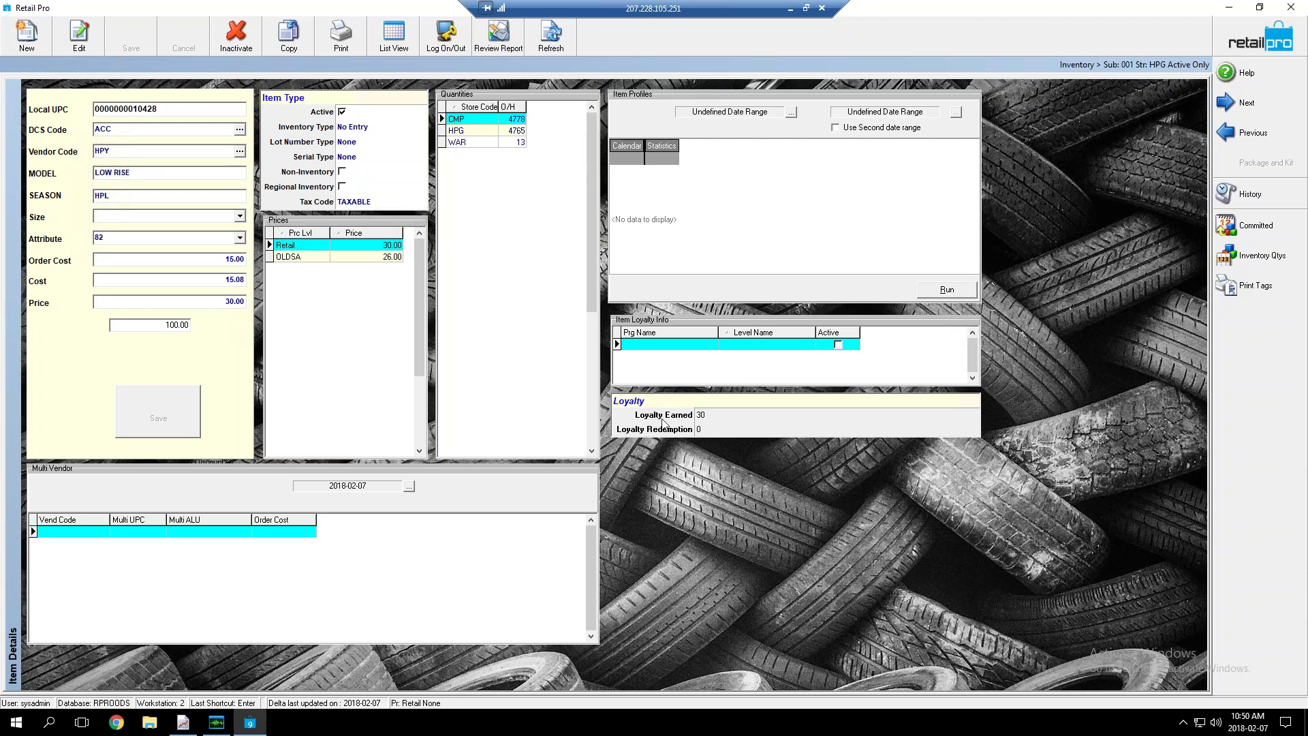
# Check LOW RISE's Loyalty Earned 30 and Redemption 0, then select PENDANT BRACELET in the item list
pyautogui.click(714, 416)
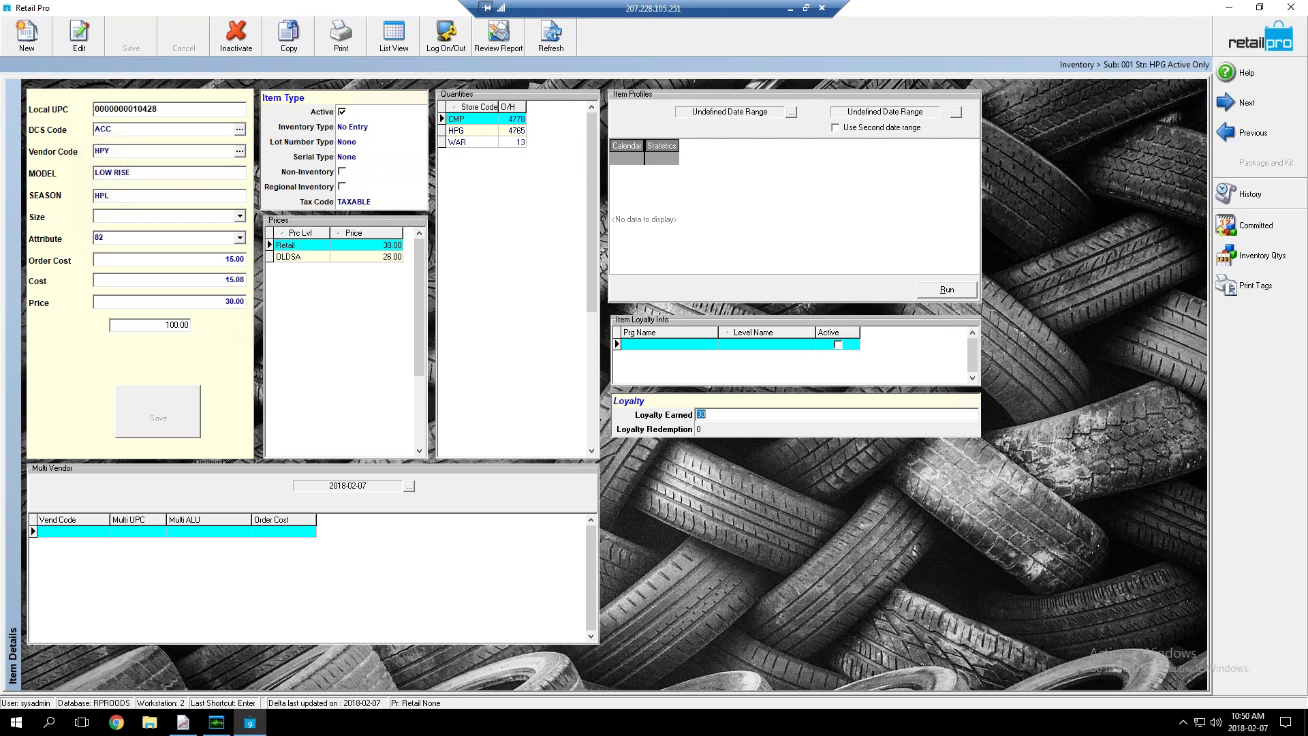
pyautogui.click(710, 430)
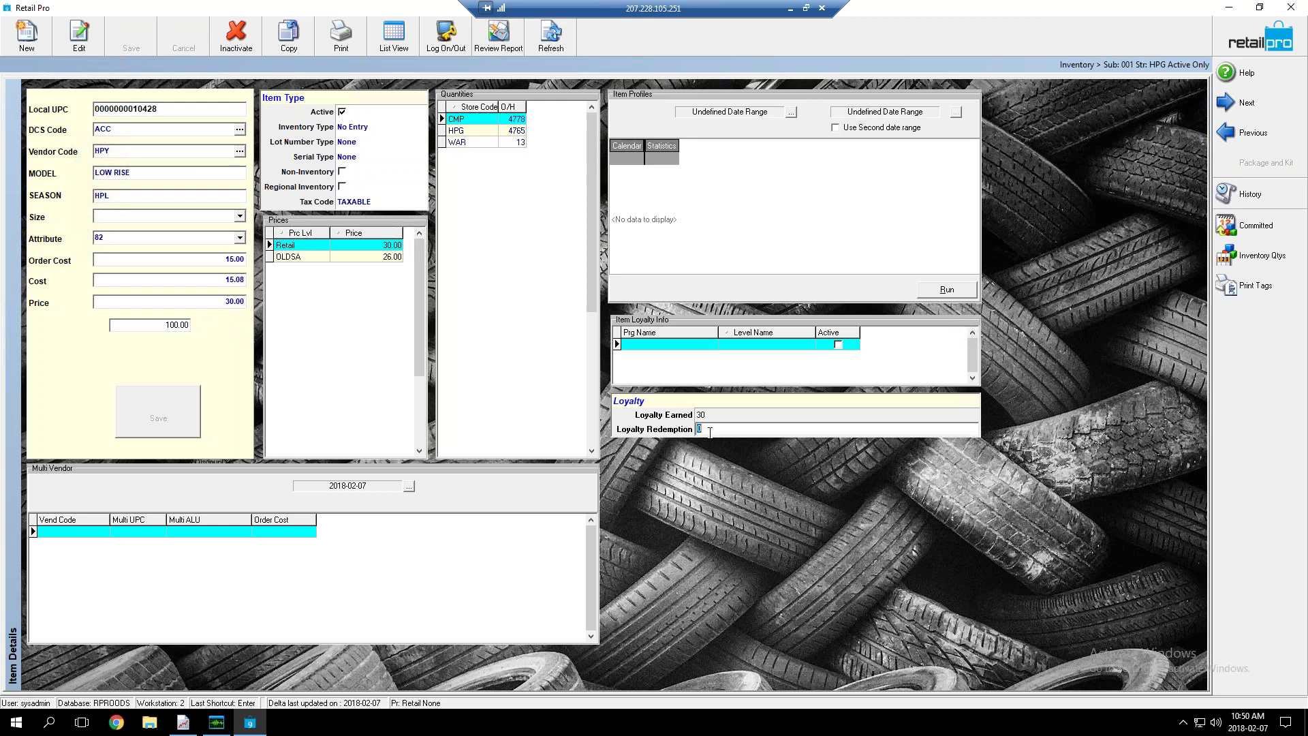
pyautogui.click(394, 35)
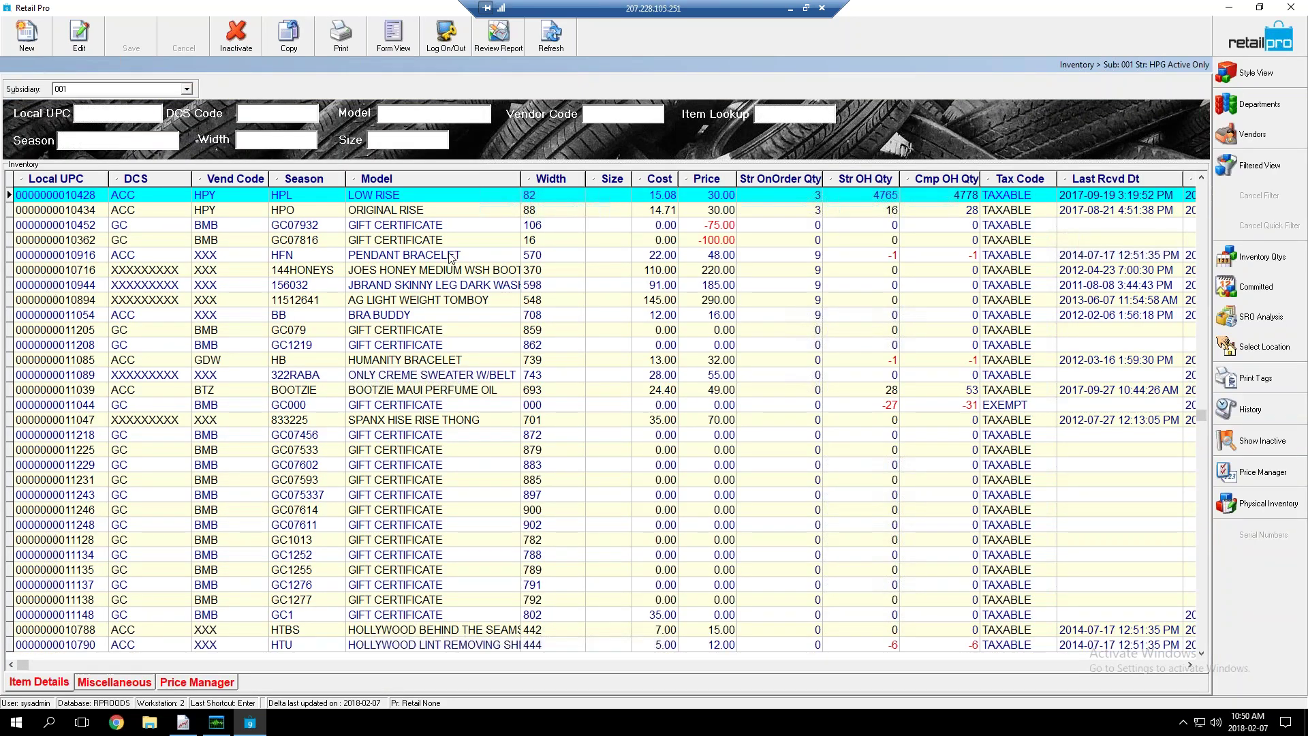
pyautogui.click(452, 256)
# Change PENDANT BRACELET's Loyalty Earned to 50, keeping Redemption at 500, and save the item
pyautogui.click(393, 36)
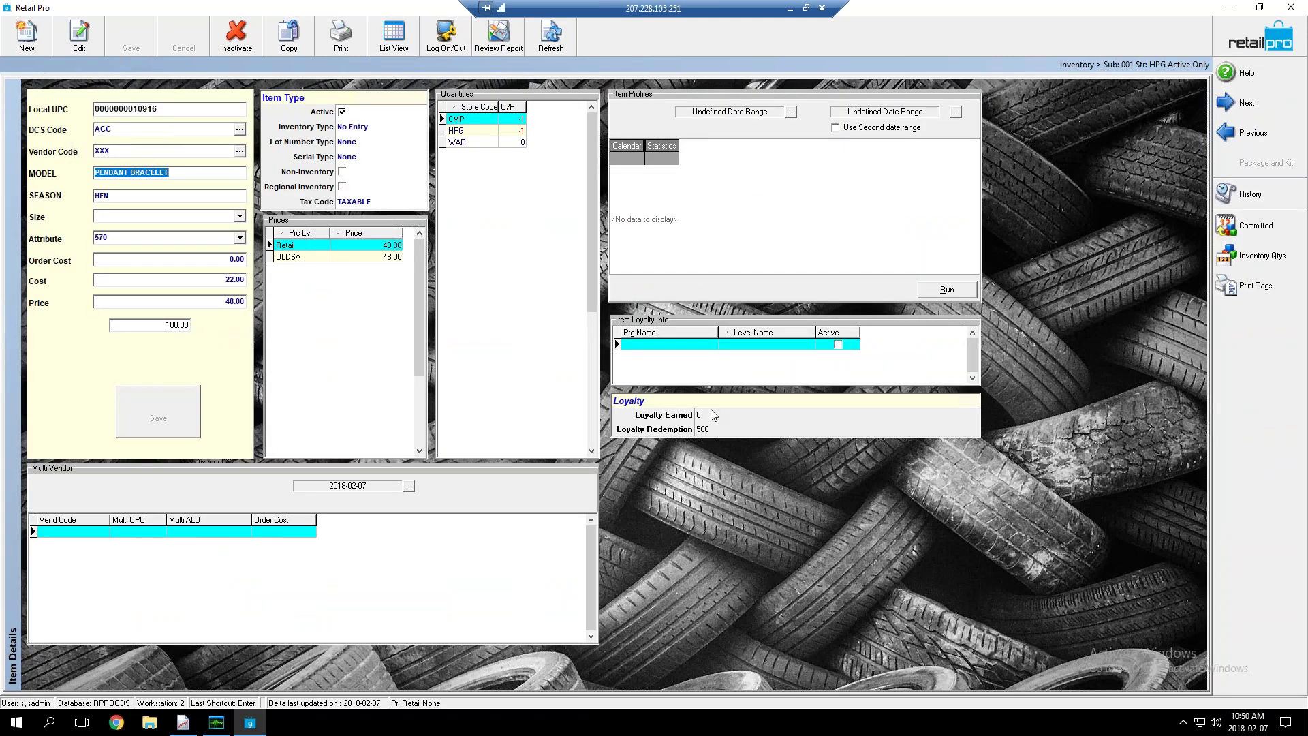
pyautogui.click(714, 416)
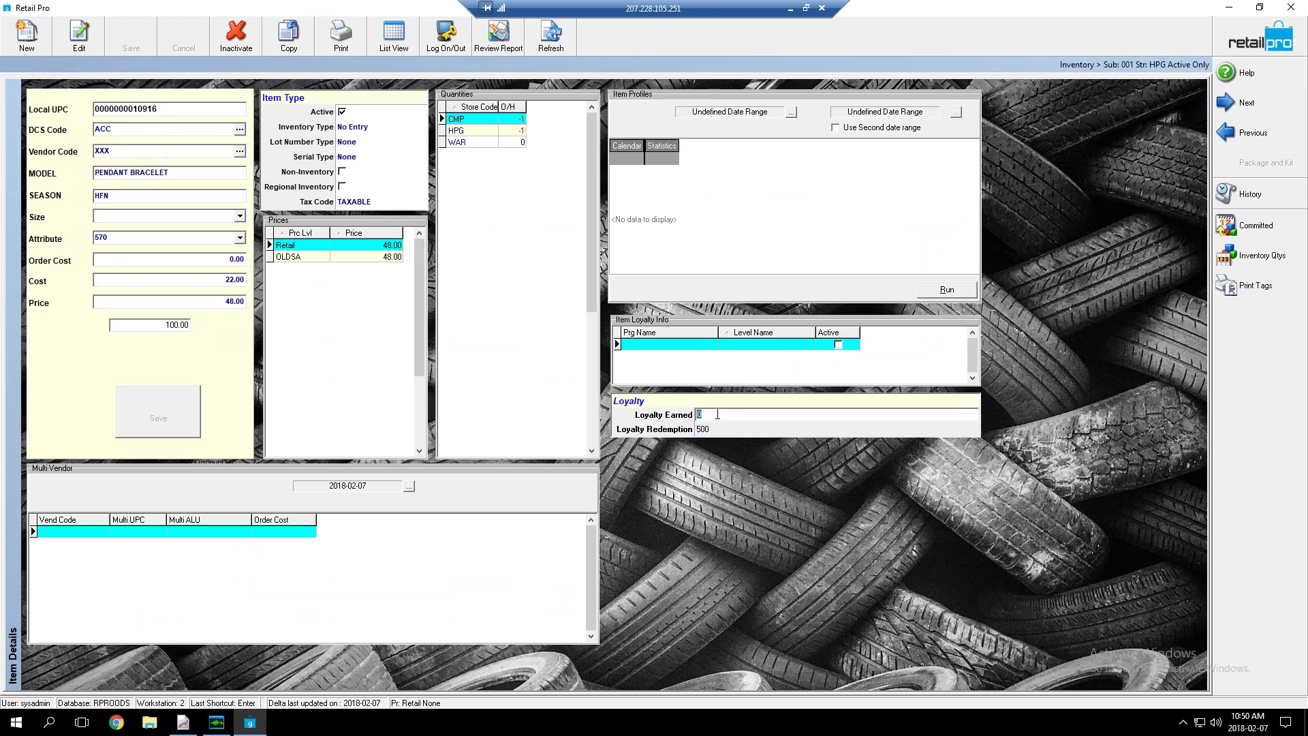
pyautogui.press('Tab')
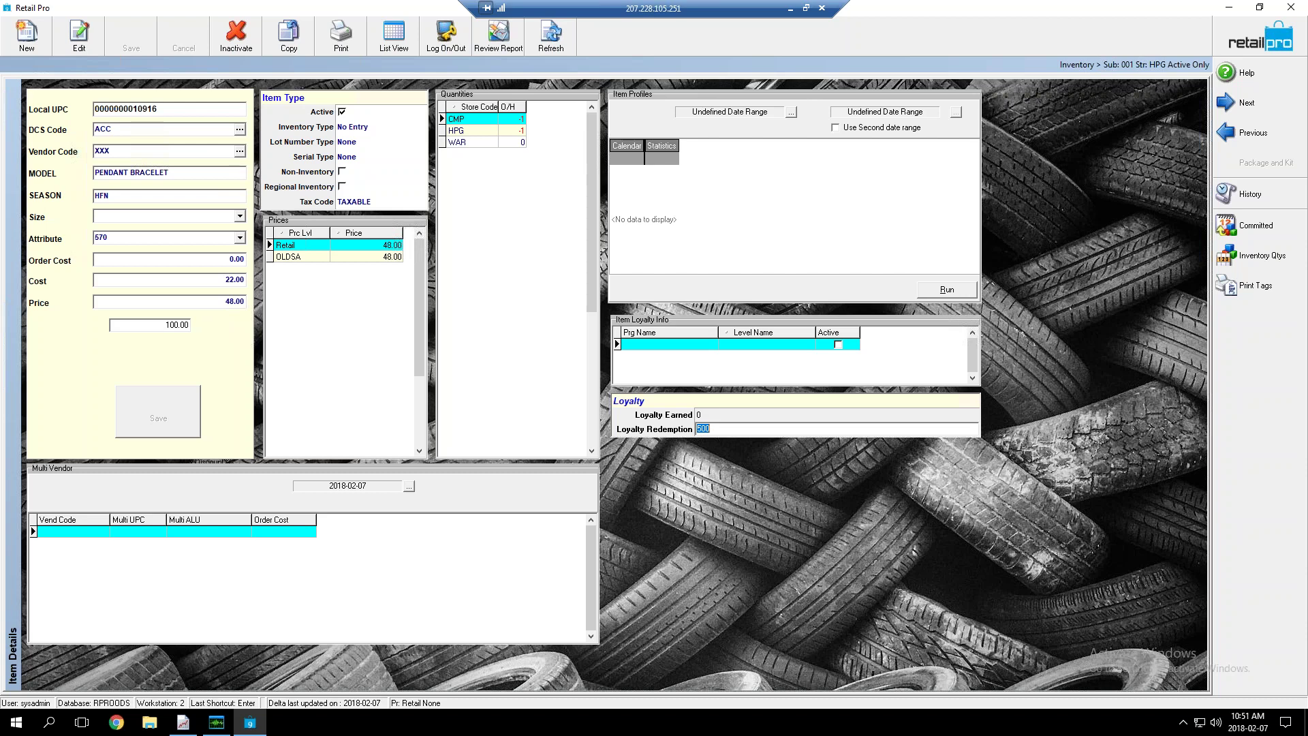
pyautogui.click(699, 415)
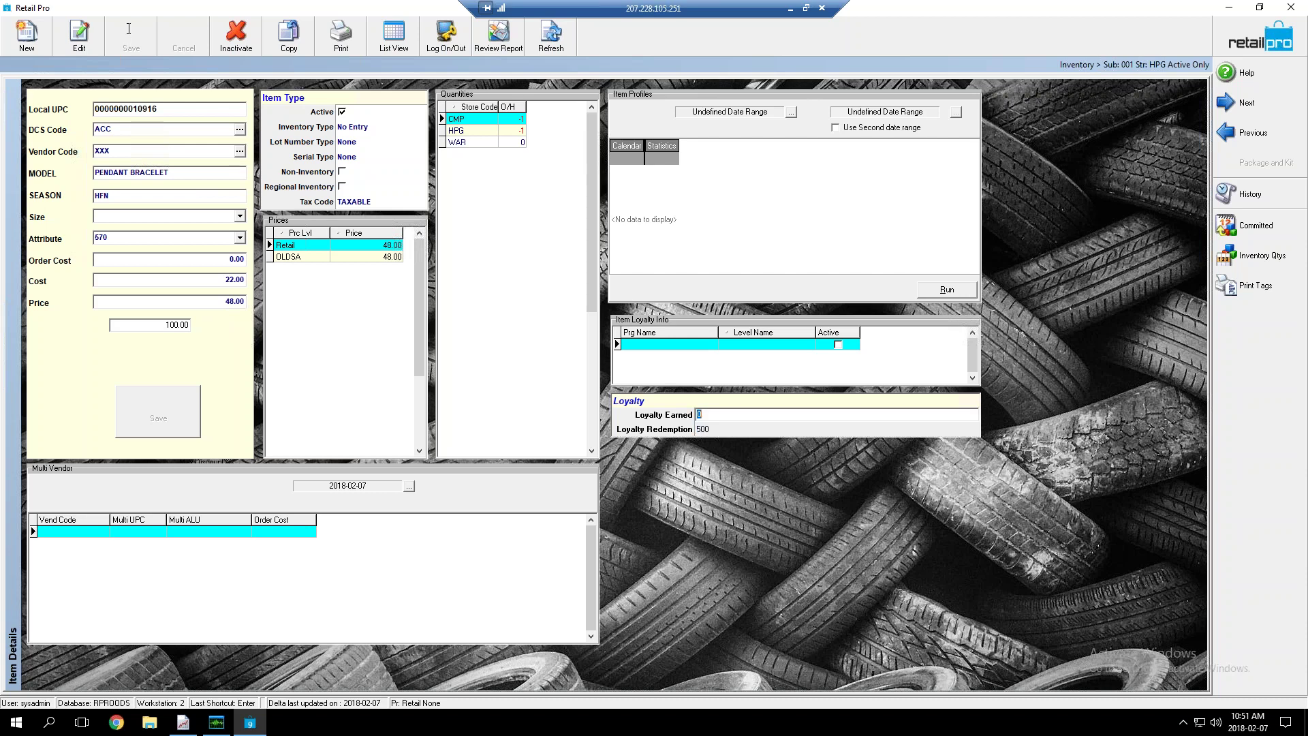
pyautogui.write('50')
pyautogui.click(178, 411)
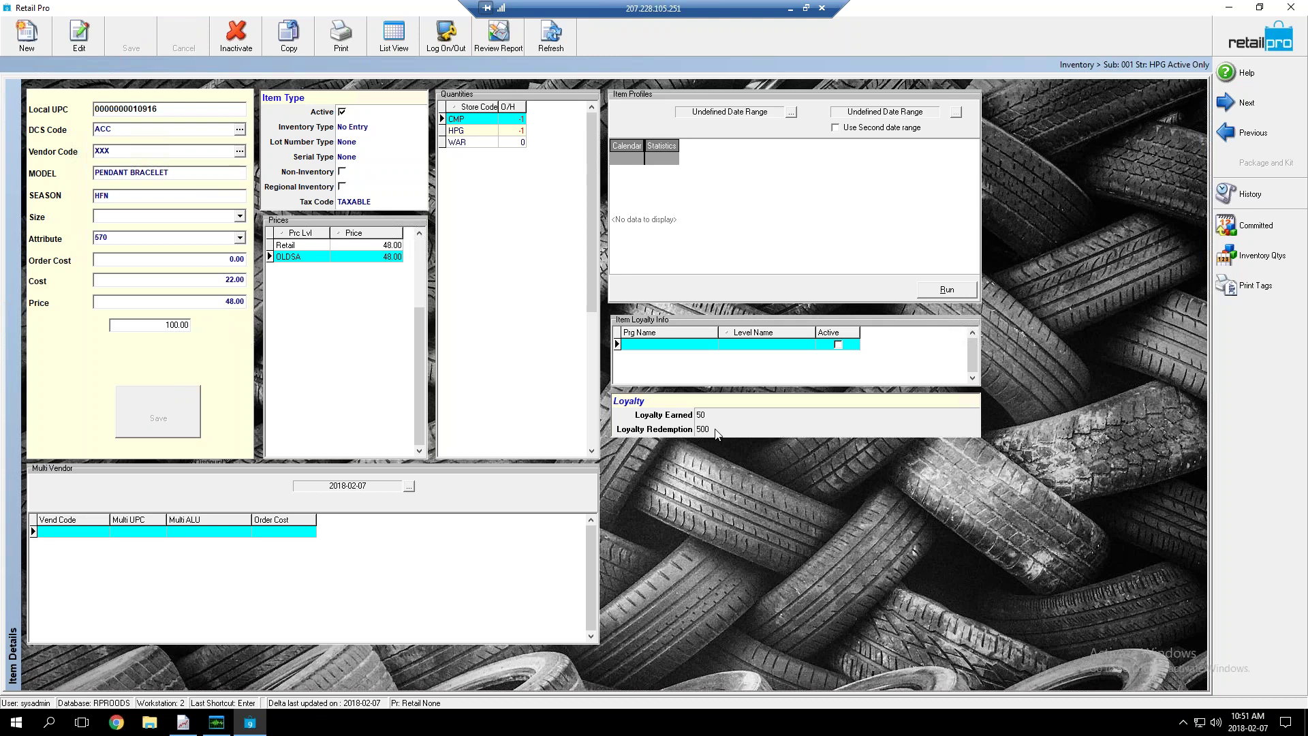
pyautogui.click(717, 415)
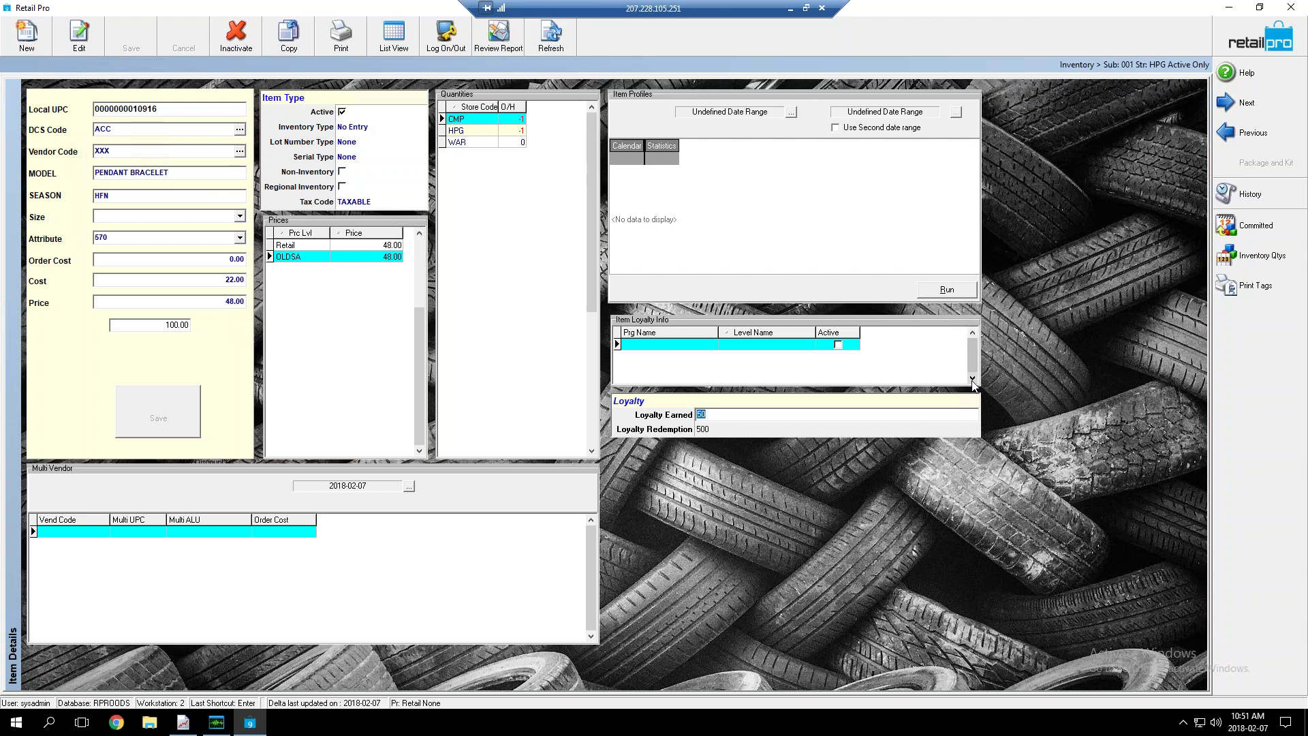
pyautogui.click(770, 429)
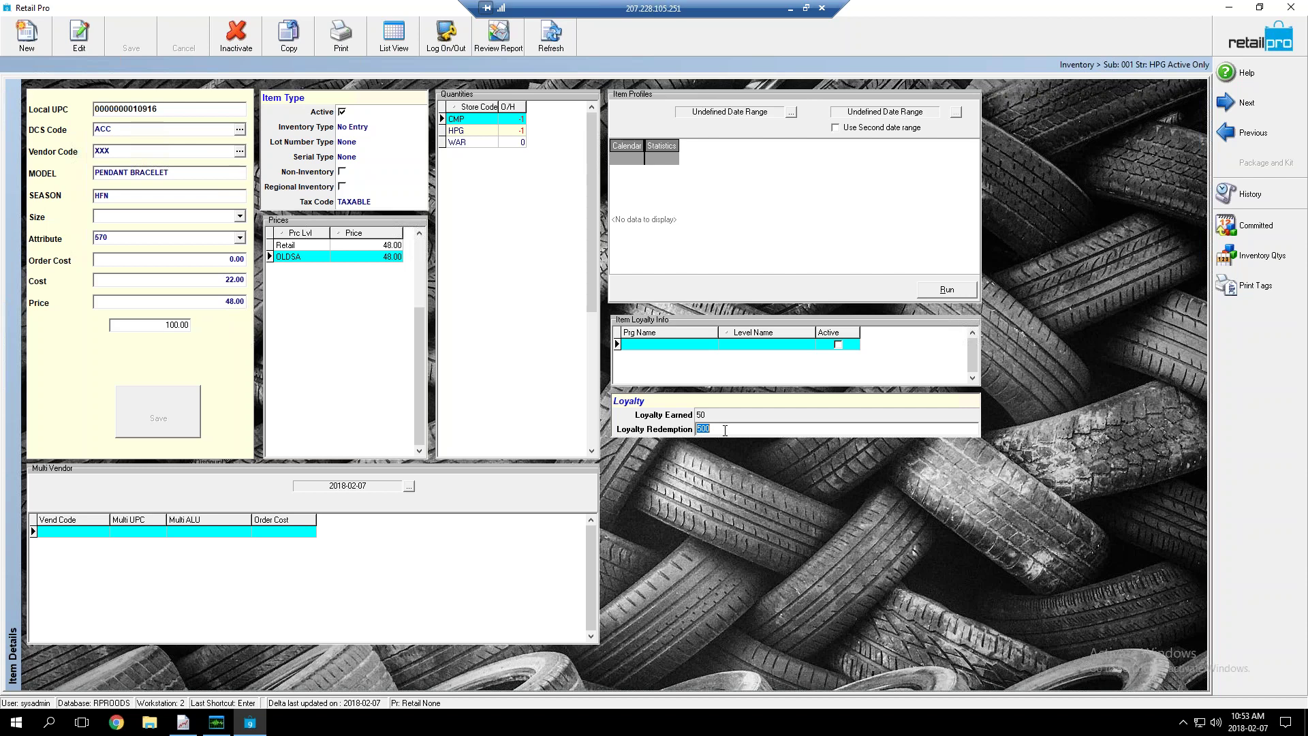
# Open BOOTZIE MAUI PERFUME OIL and mark its FREE ITEM - Bronze loyalty program active
pyautogui.click(394, 36)
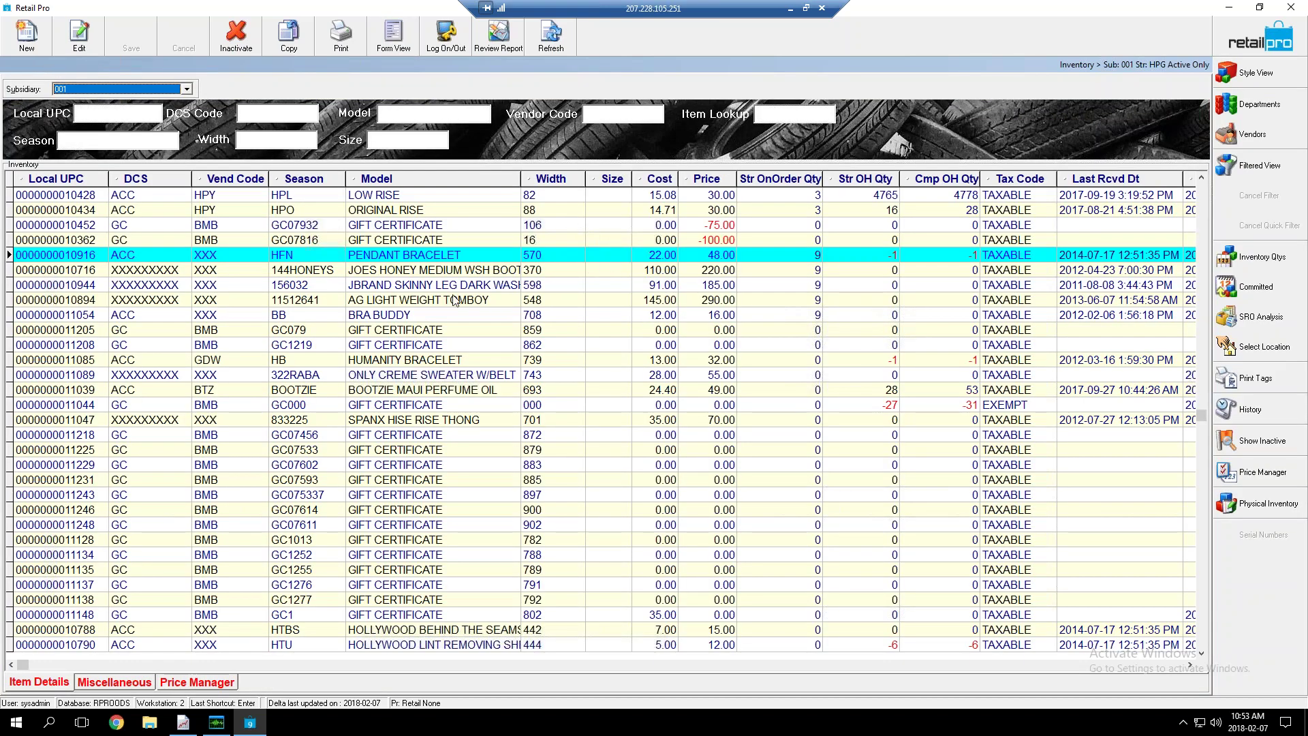
pyautogui.click(436, 391)
pyautogui.press('Return')
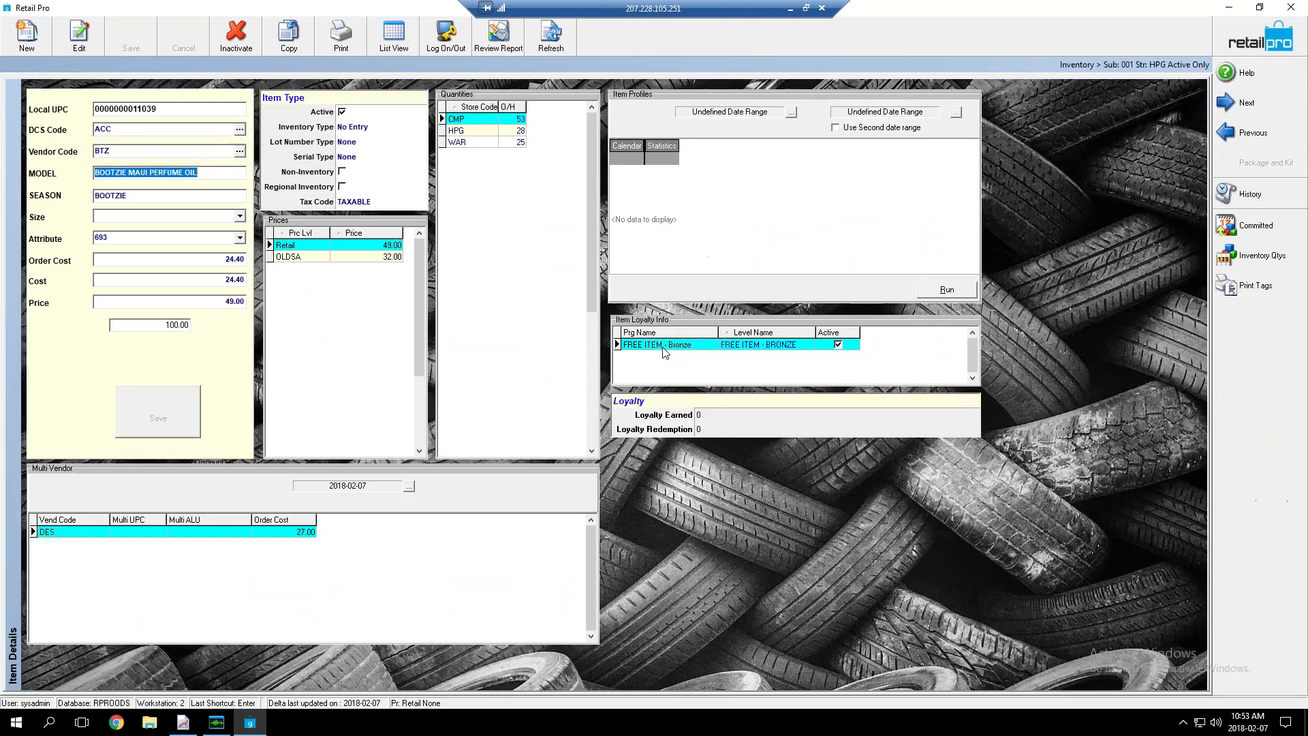
pyautogui.click(697, 345)
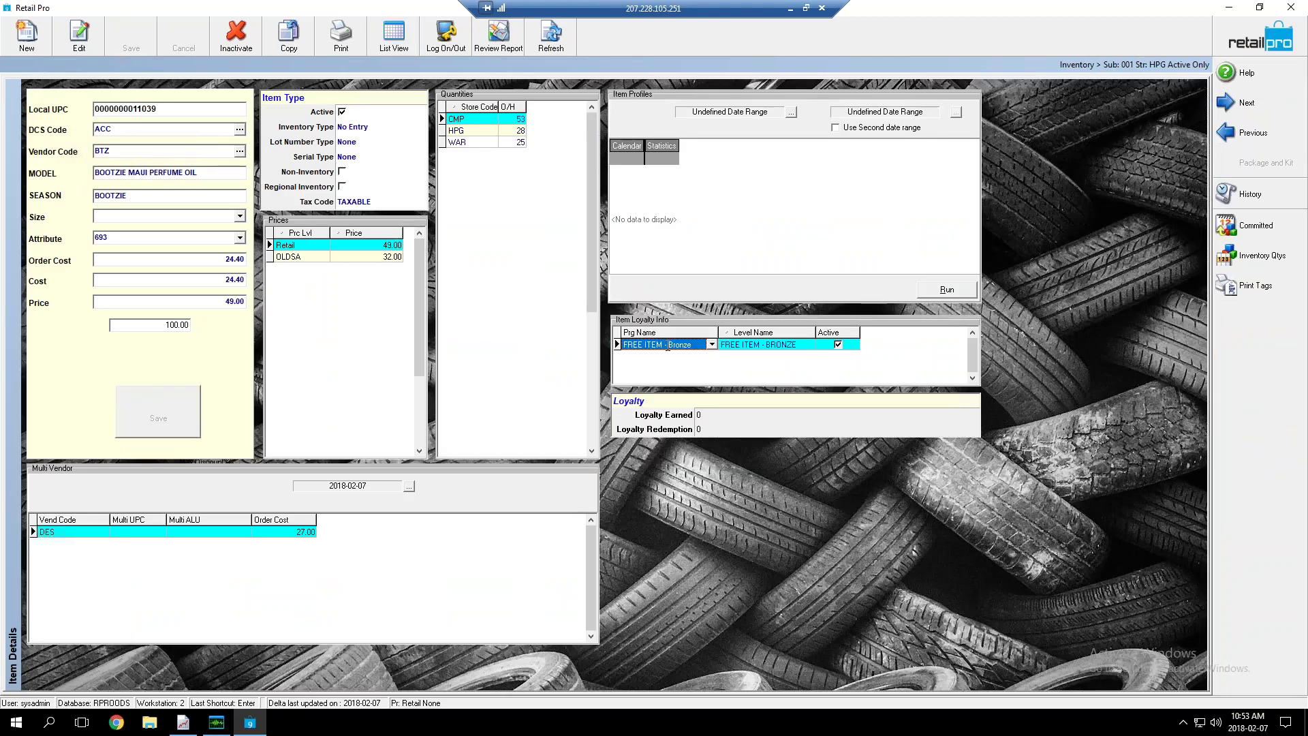
pyautogui.click(838, 345)
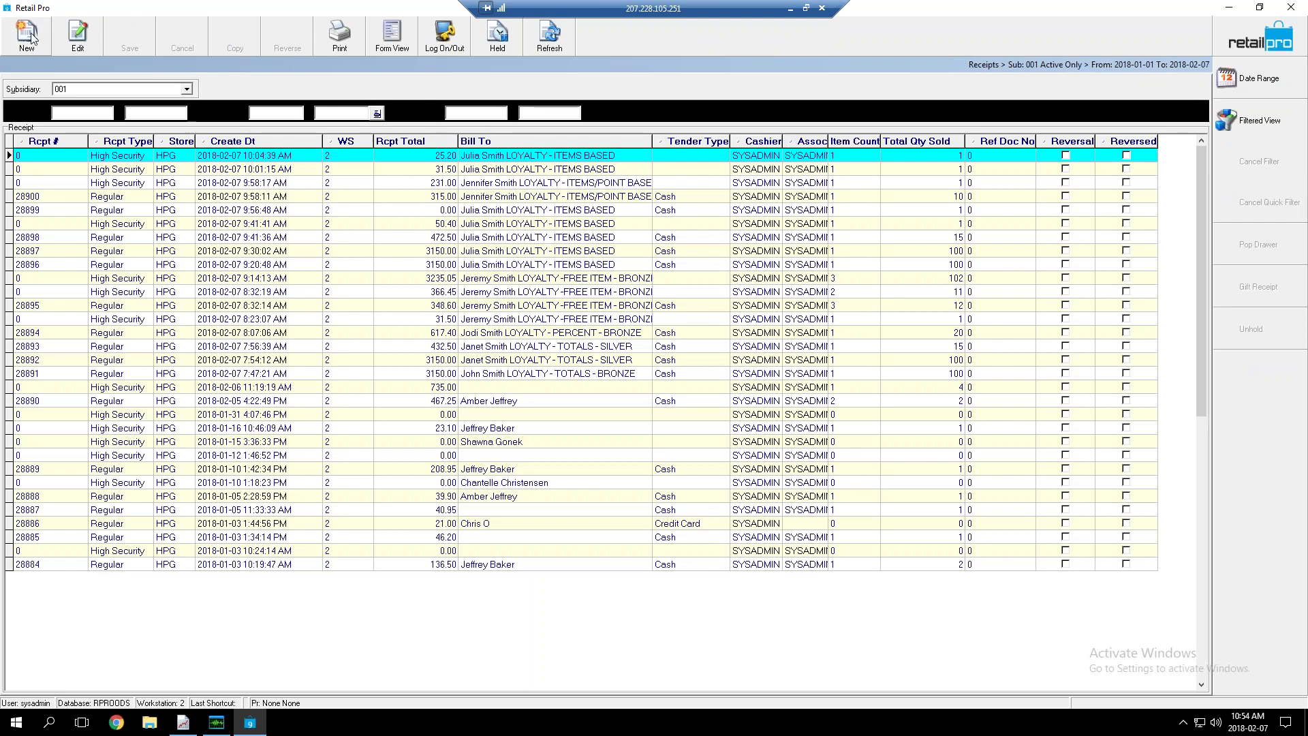
# Start a new receipt billed to LOYALTY - TOTALS - BRONZE, found by searching 'loyal'
pyautogui.click(28, 38)
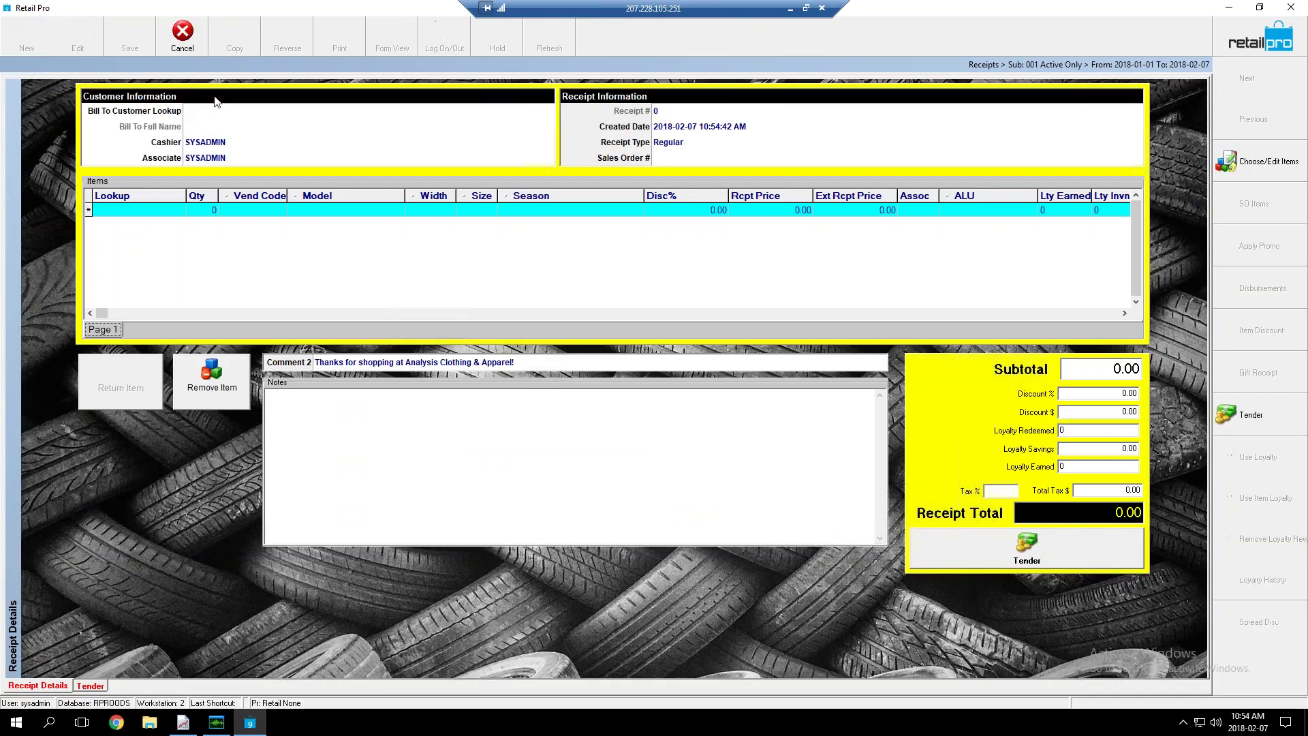
pyautogui.write('loyal')
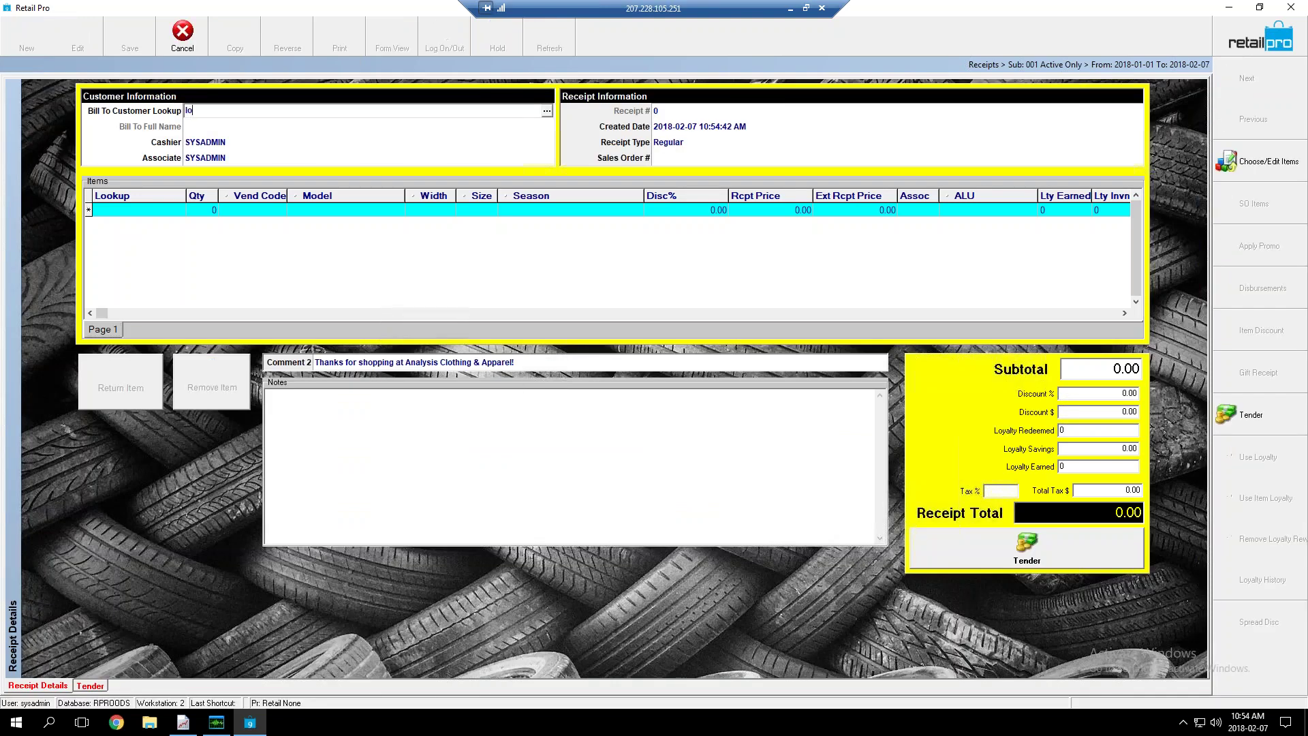
pyautogui.press('Return')
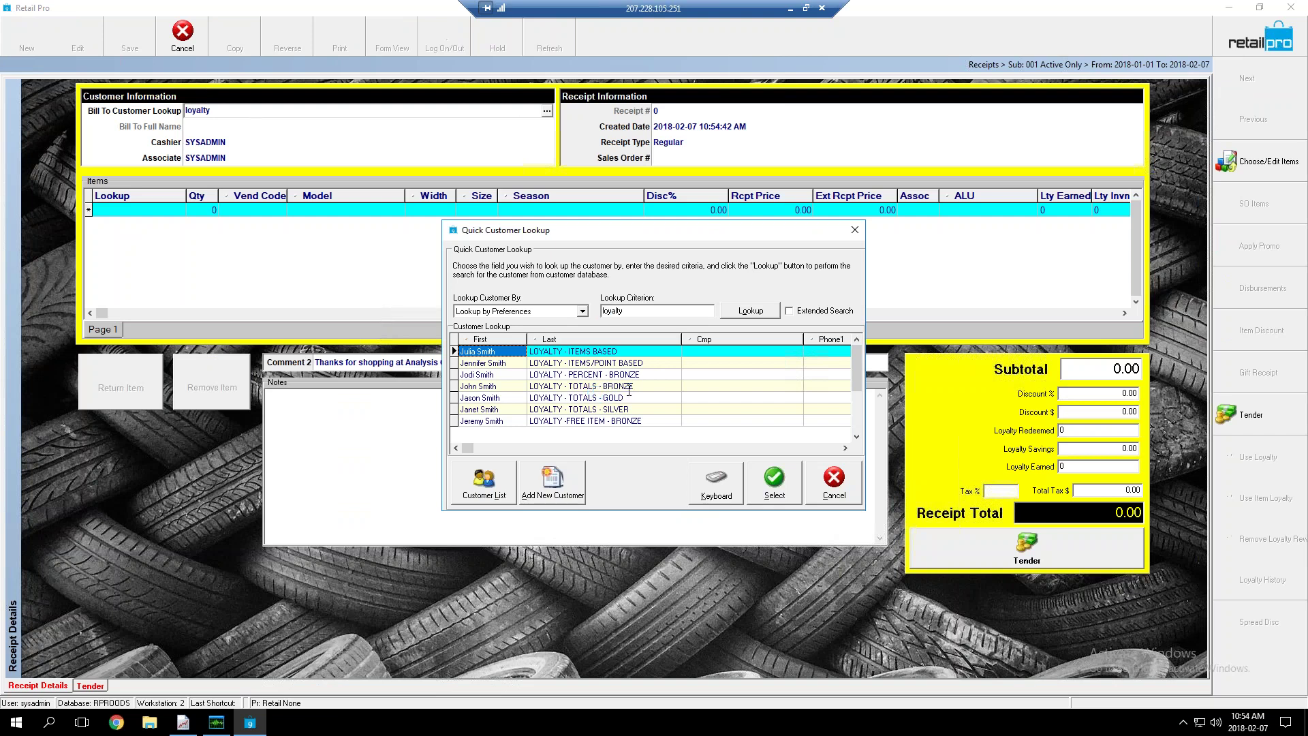
pyautogui.click(624, 387)
pyautogui.click(777, 492)
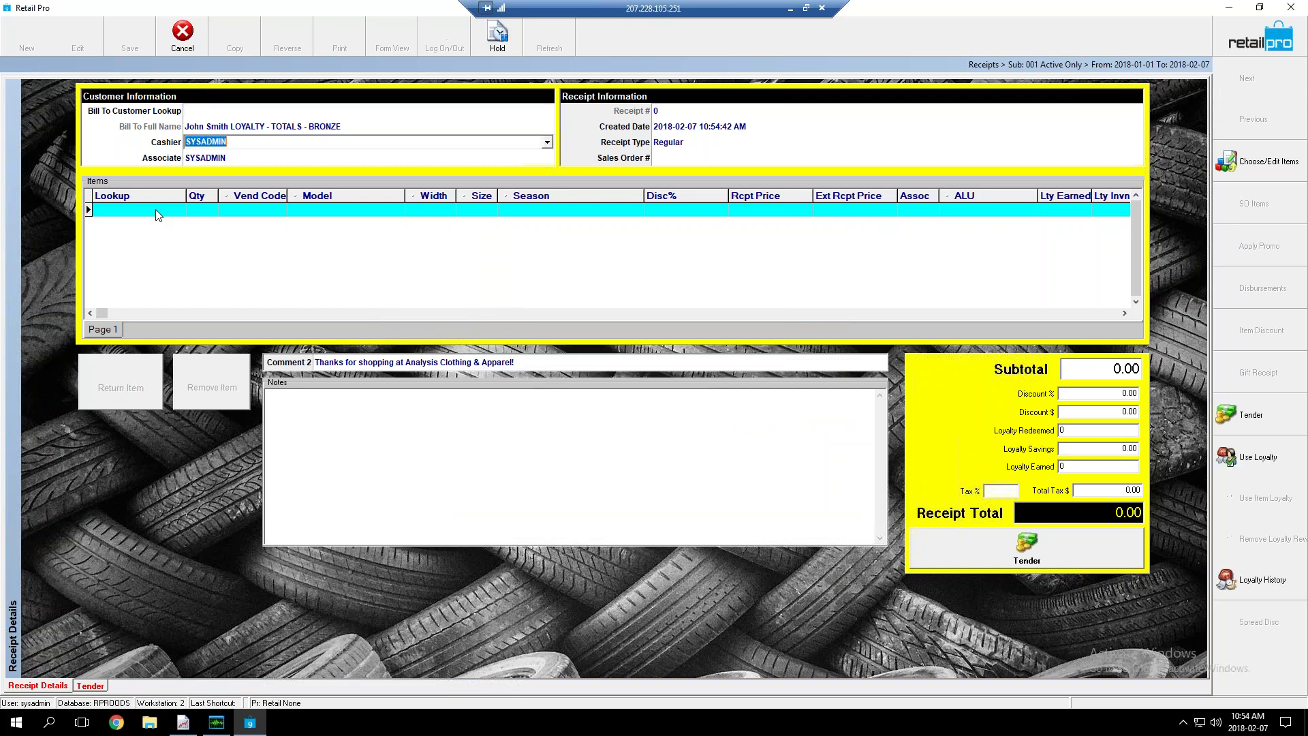
# Confirm the bronze customer's loyalty balance is 0 without redeeming, then open item selection
pyautogui.click(1269, 458)
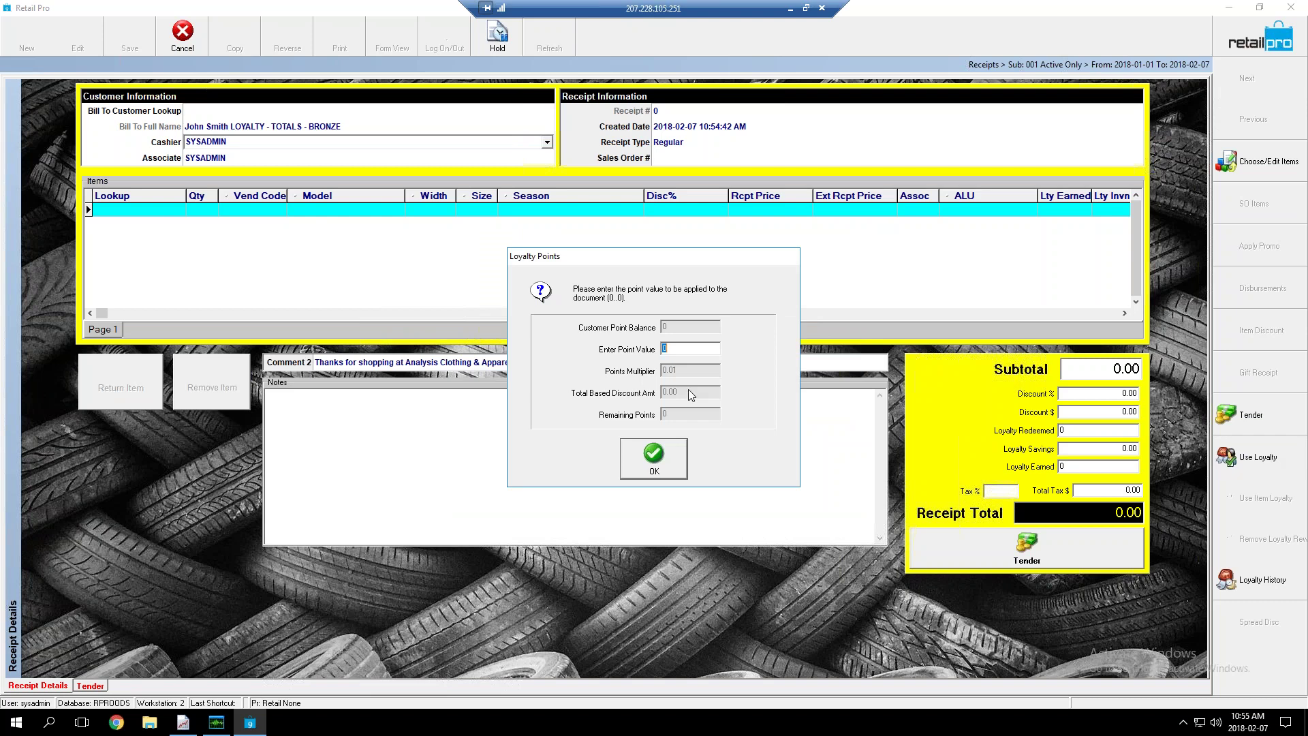
pyautogui.click(672, 462)
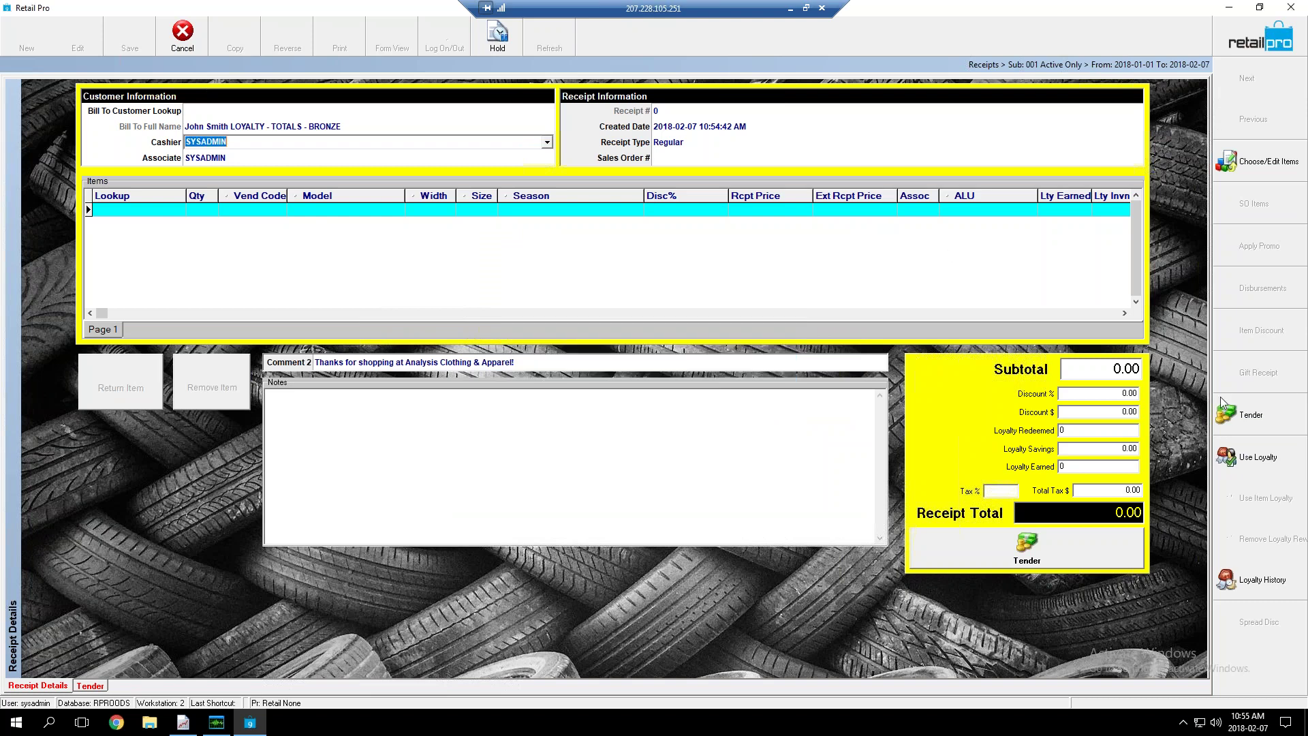
pyautogui.click(1244, 164)
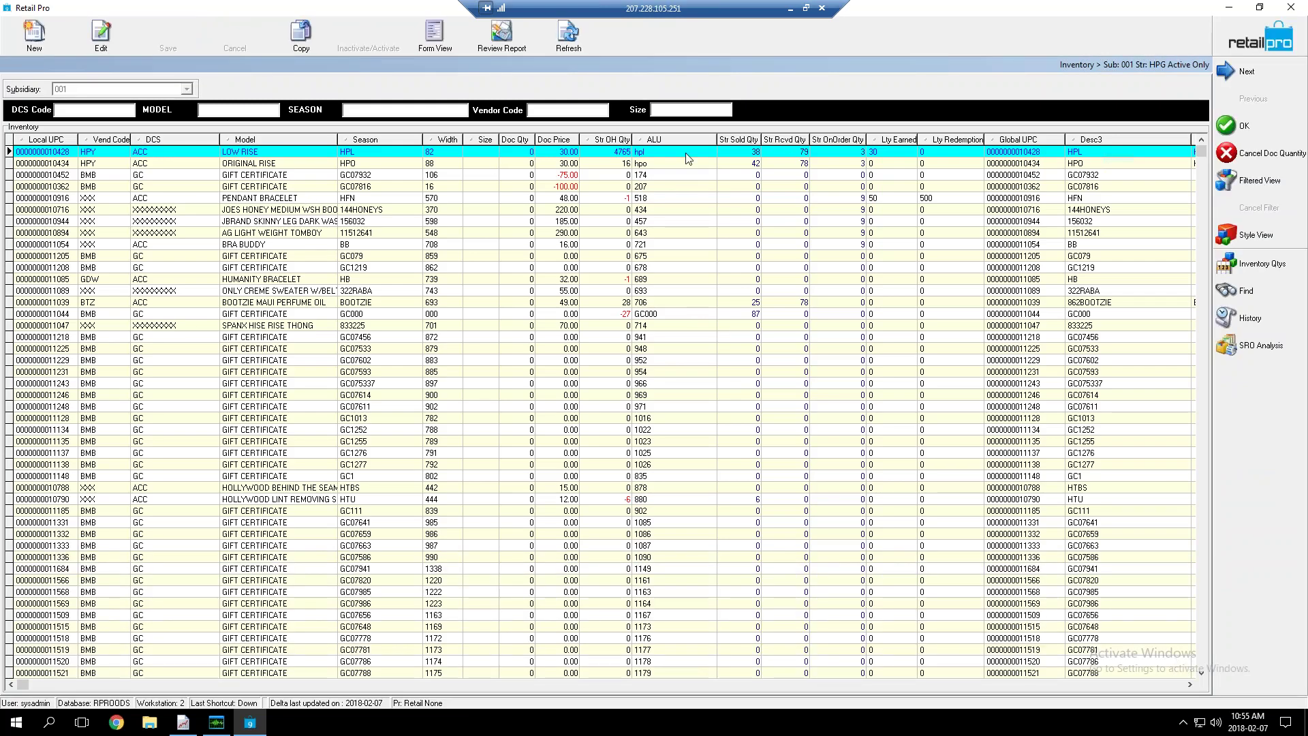
# Enter a quantity of 10 for LOW RISE and return to the receipt
pyautogui.click(505, 157)
pyautogui.write('10')
pyautogui.press('Down')
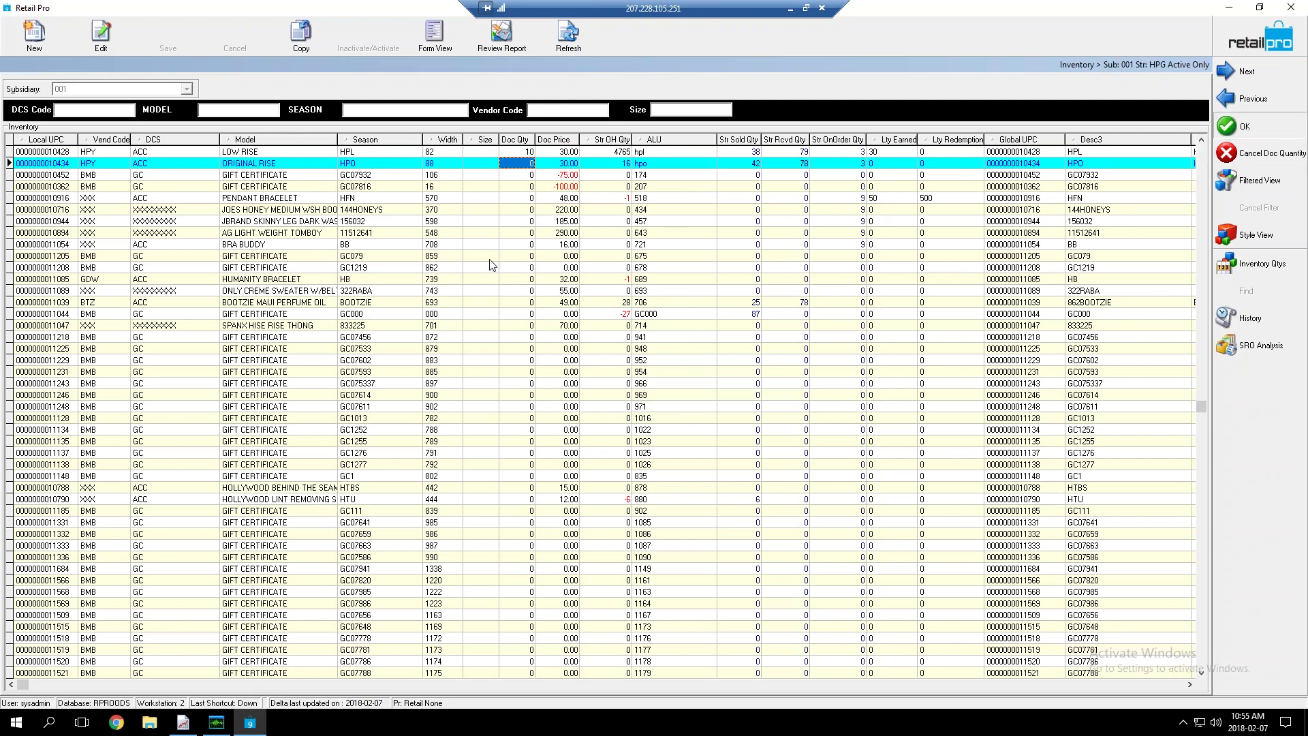
pyautogui.press('Return')
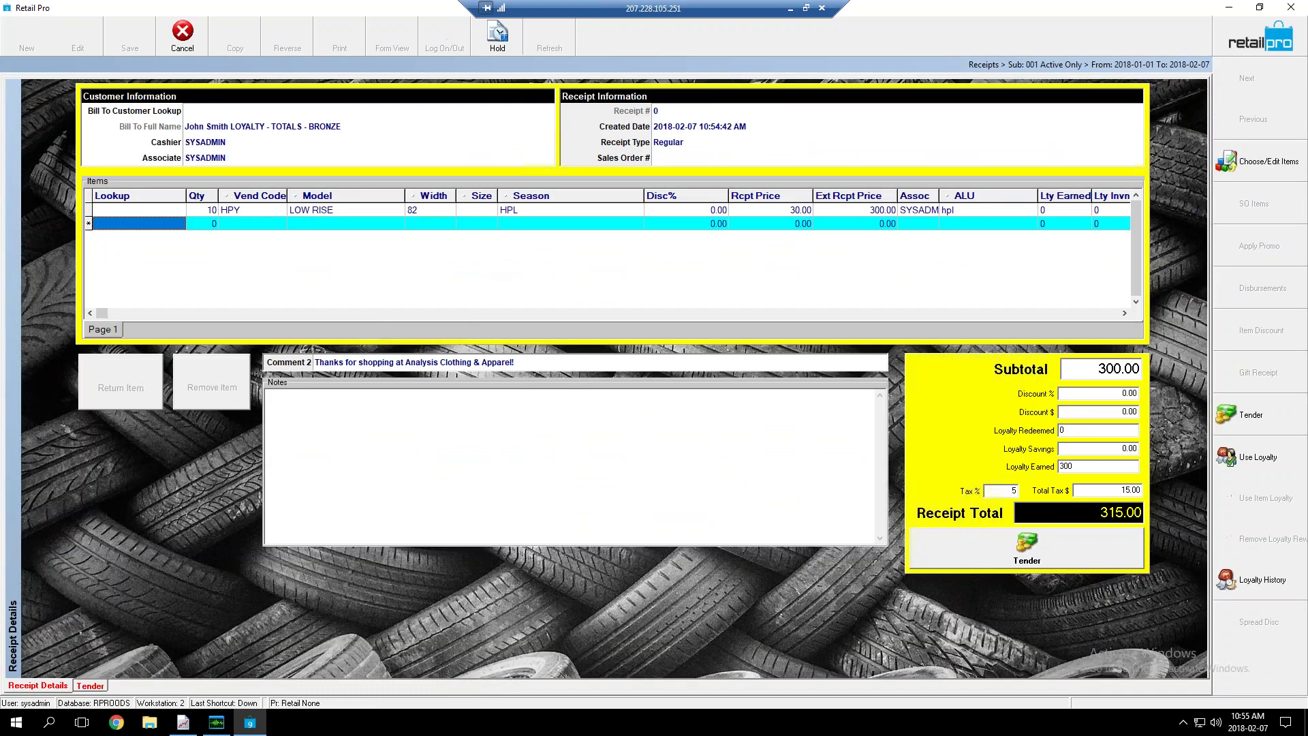
# Compare the receipt's 300 loyalty points earned against its 300.00 subtotal
pyautogui.click(473, 212)
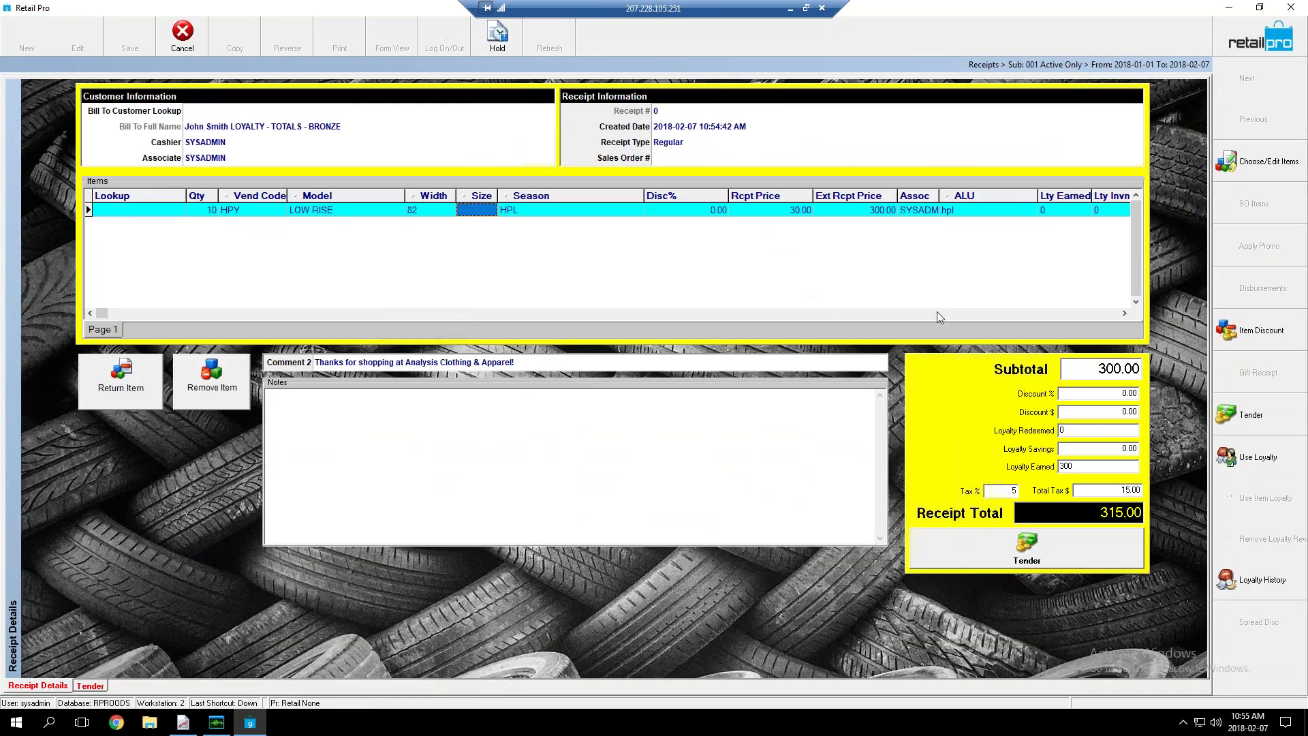
pyautogui.doubleClick(1083, 467)
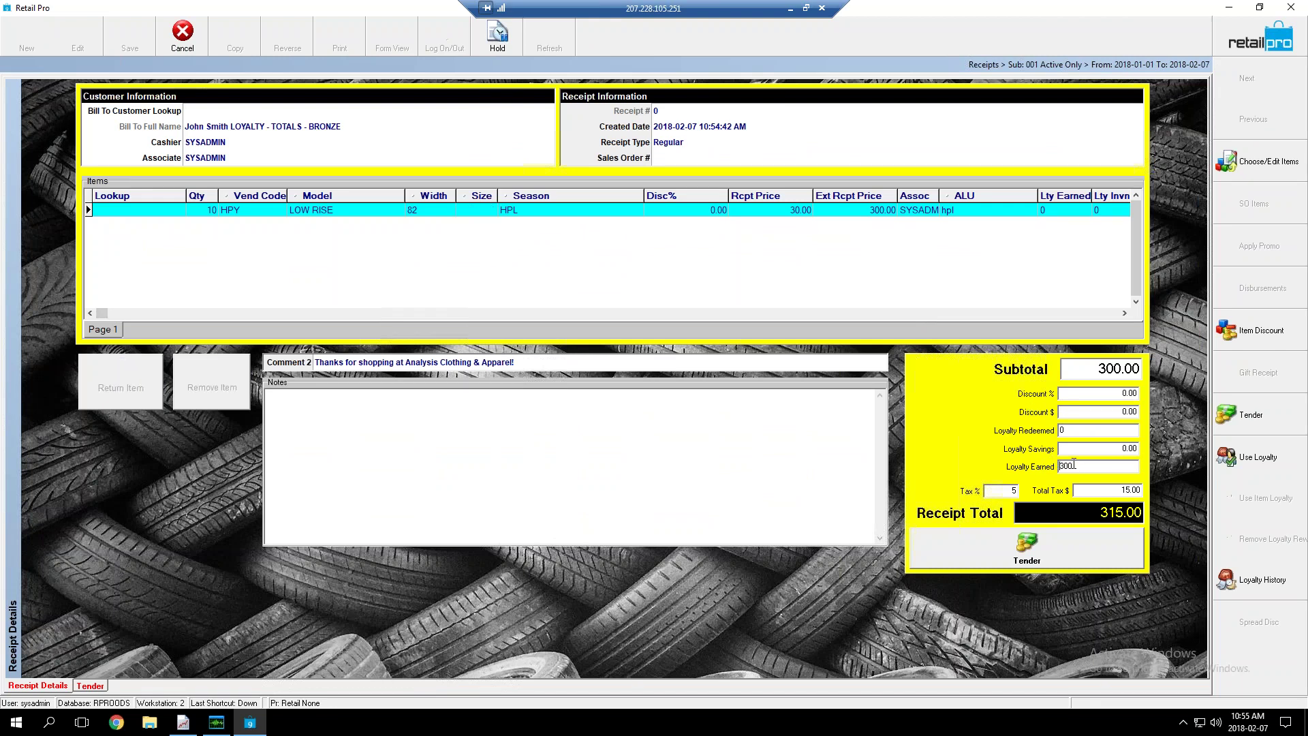
pyautogui.click(1119, 368)
pyautogui.click(1091, 470)
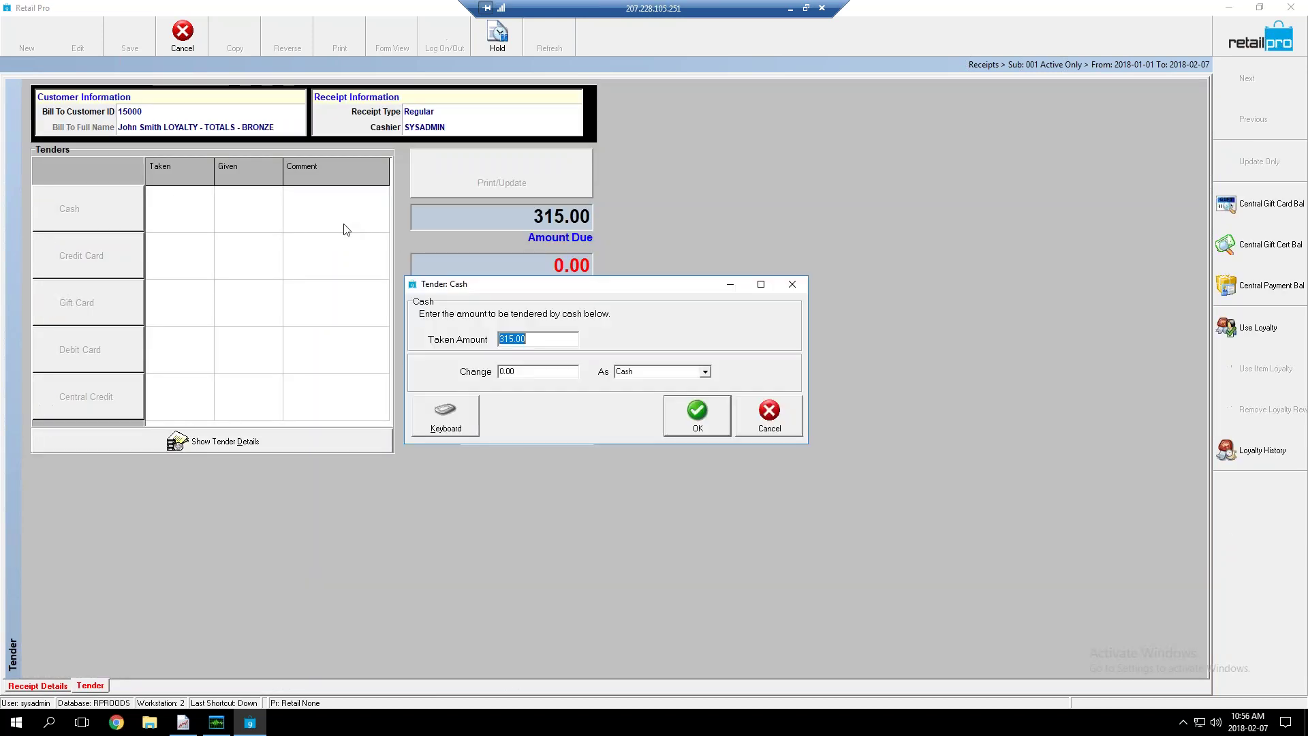
# Pay the full 315.00 in cash and save the receipt with Update Only
pyautogui.click(694, 411)
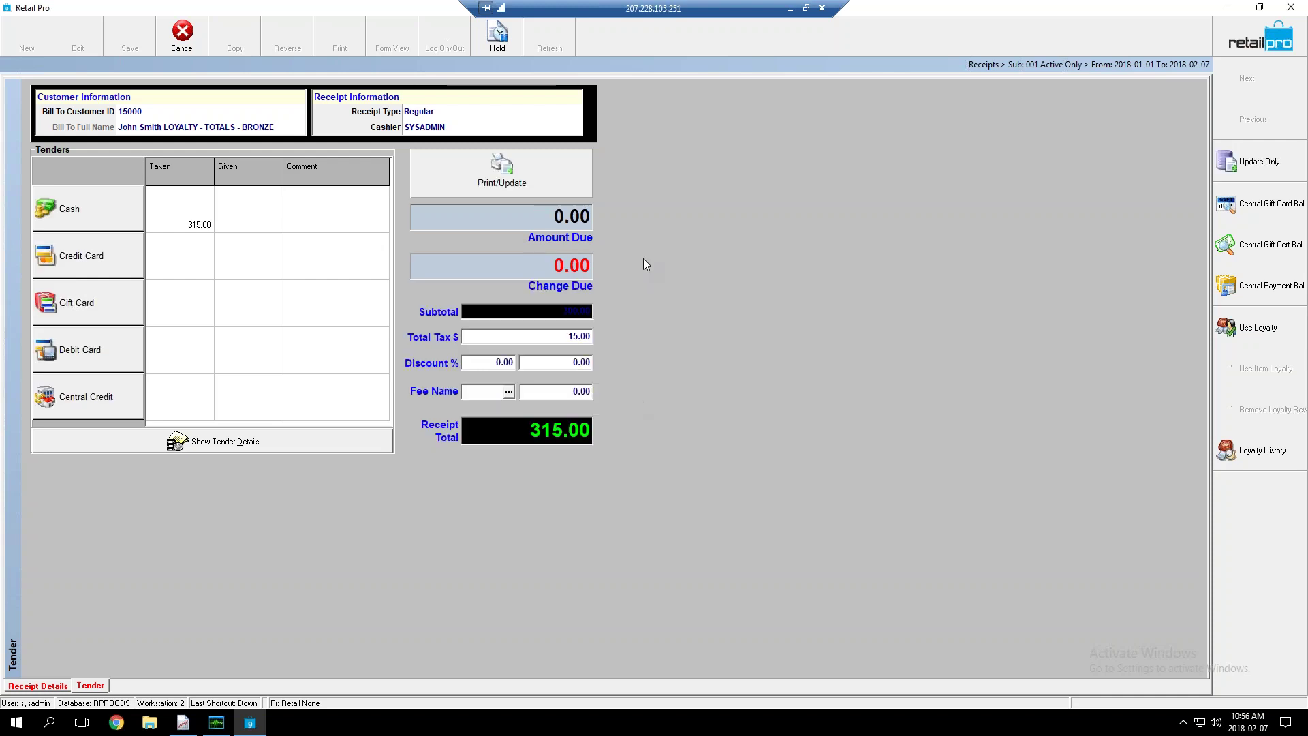
pyautogui.click(1259, 161)
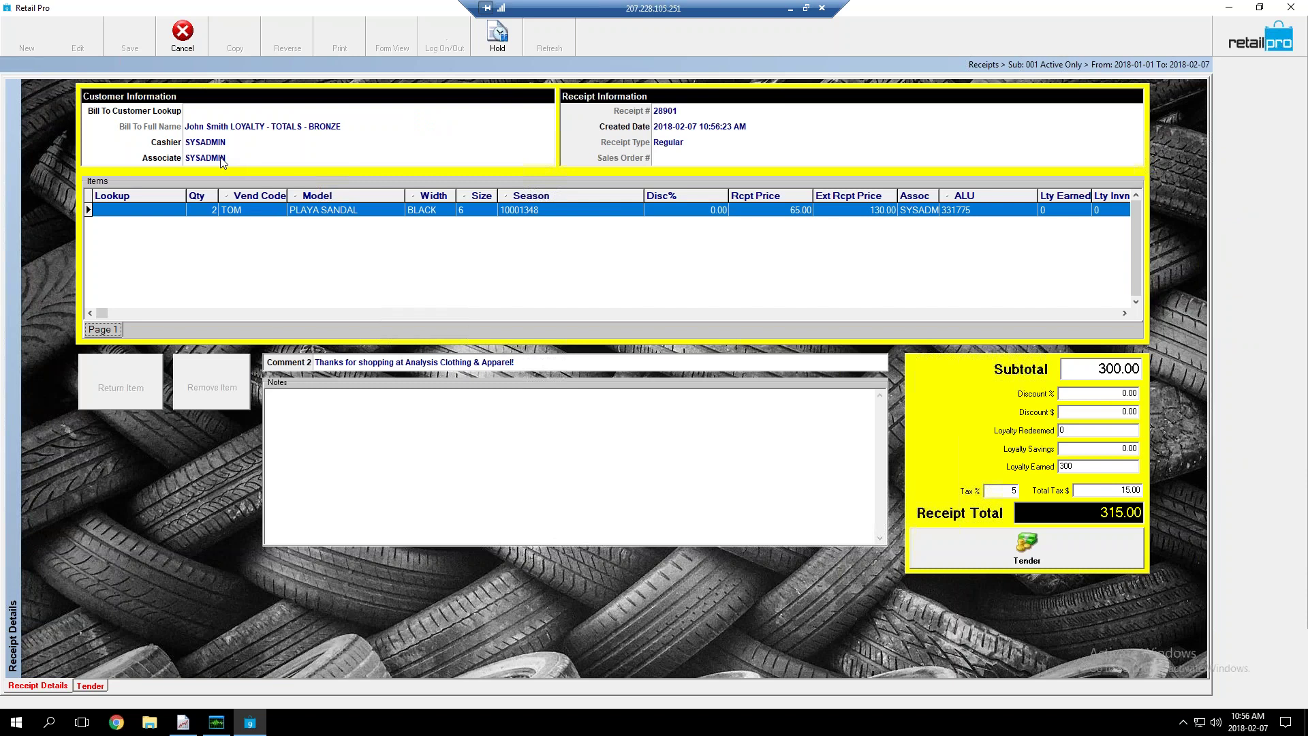
# Look up 'loyal' and bill the receipt to customer LOYALTY - TOTALS - BRONZE
pyautogui.click(284, 113)
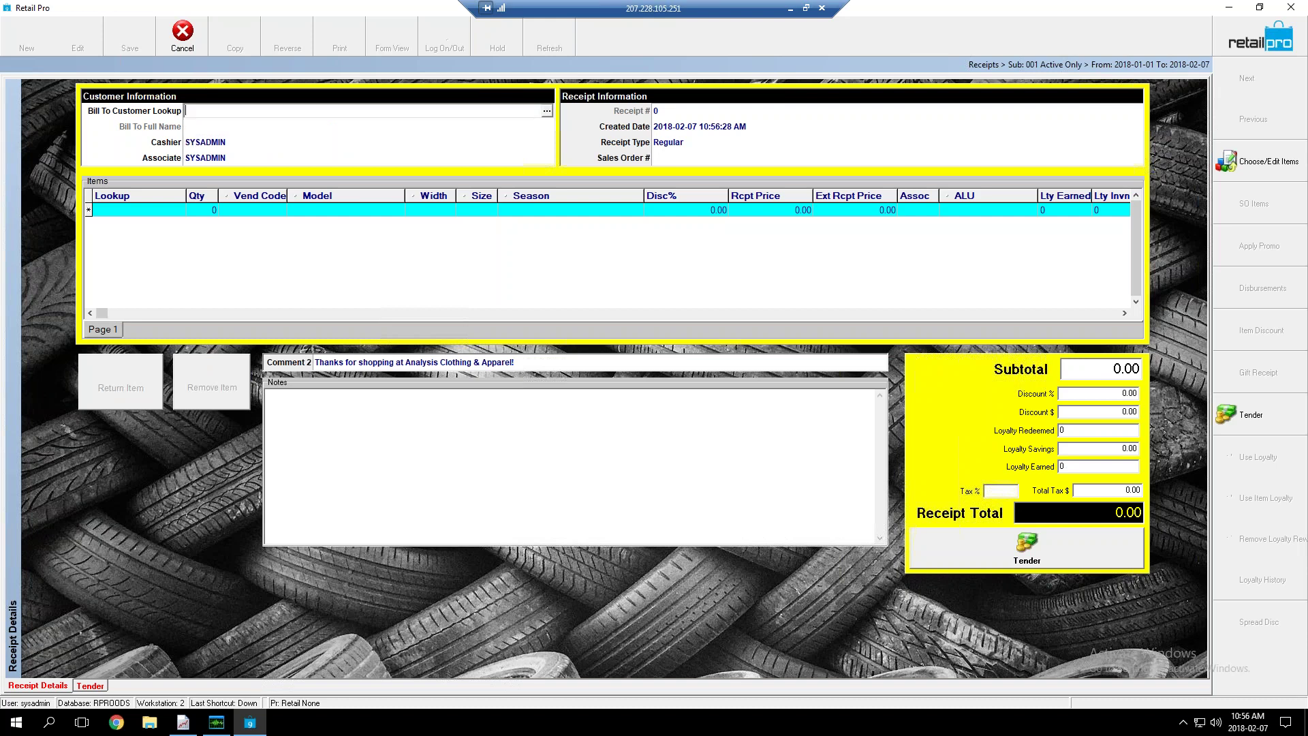
pyautogui.write('loyal')
pyautogui.press('Return')
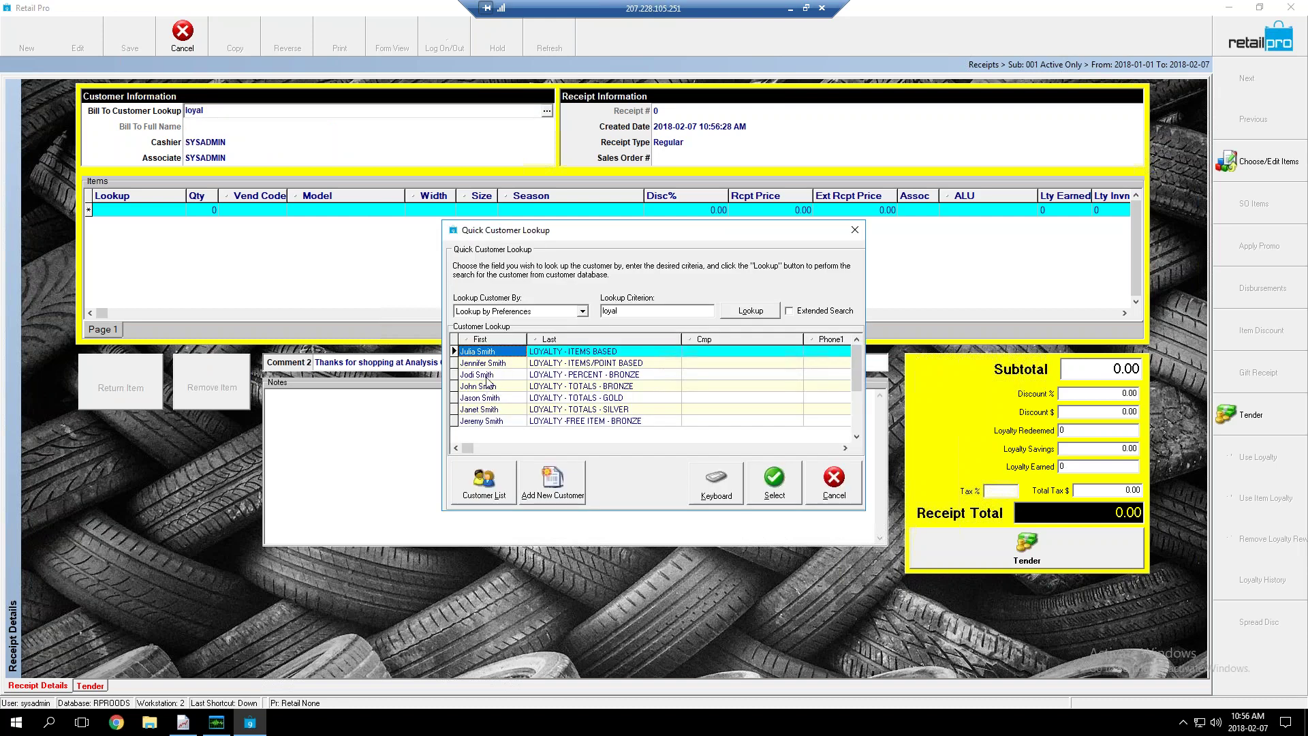
pyautogui.click(556, 386)
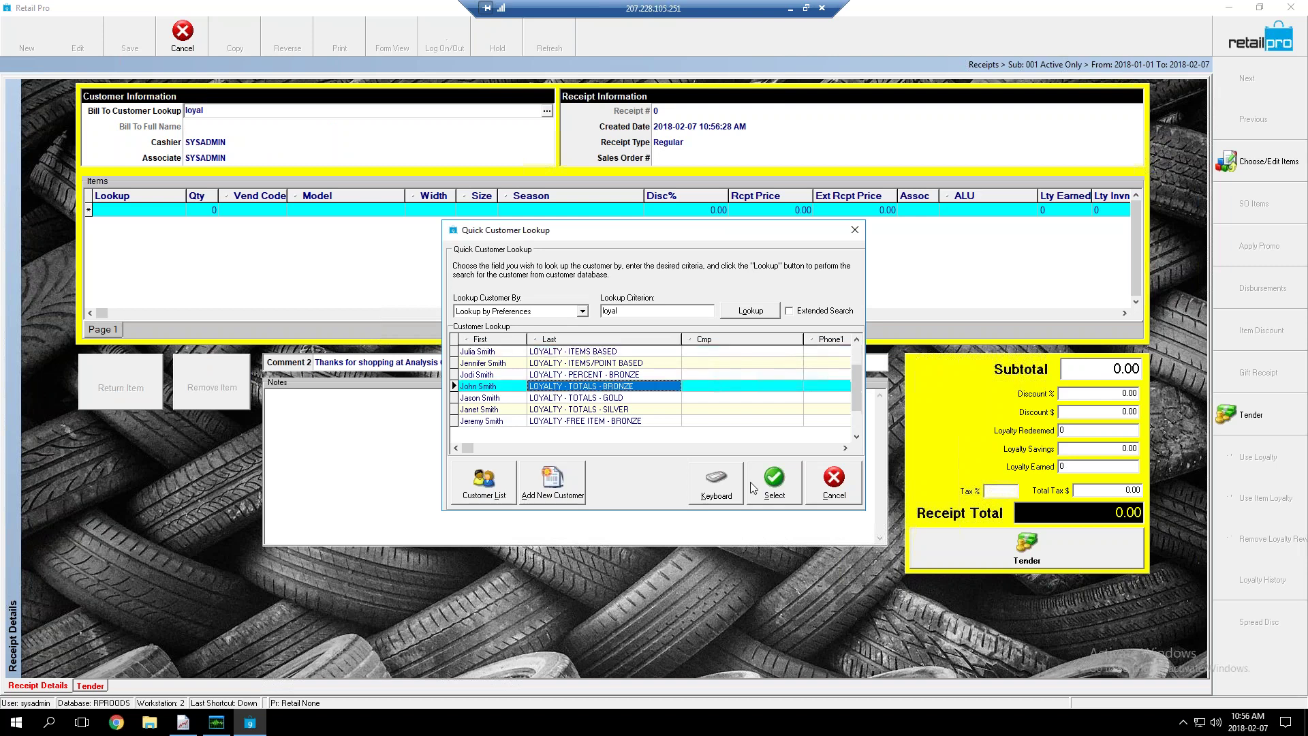
pyautogui.click(774, 489)
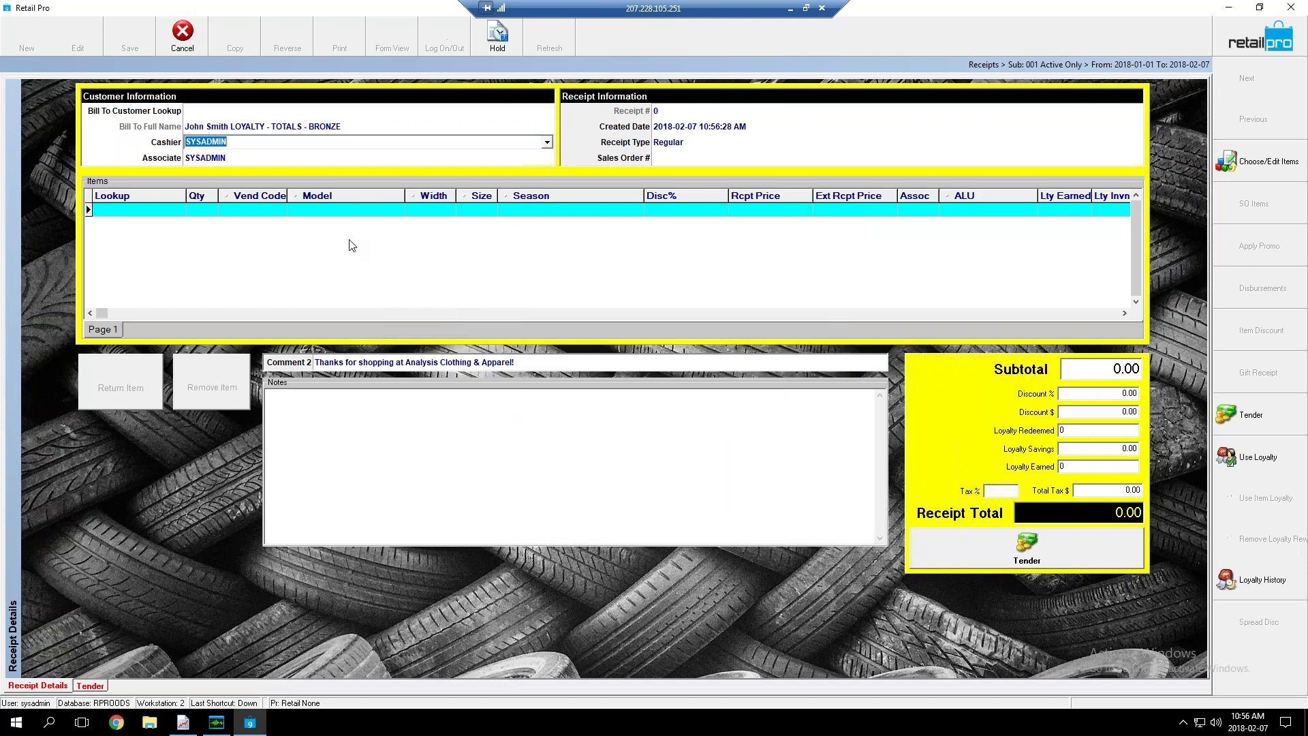
# Add one PENDANT BRACELET at 48.00 to the receipt, then bring up Use Loyalty
pyautogui.click(134, 211)
pyautogui.click(1271, 167)
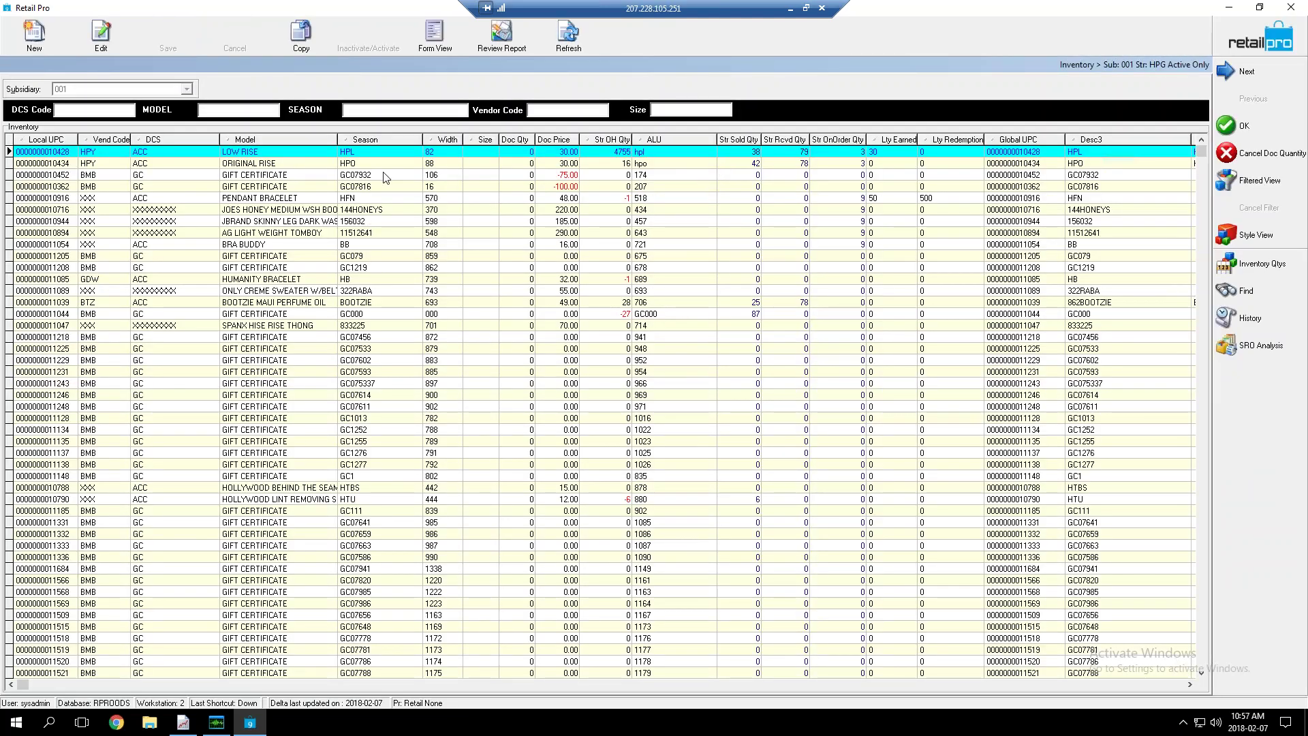
pyautogui.click(525, 197)
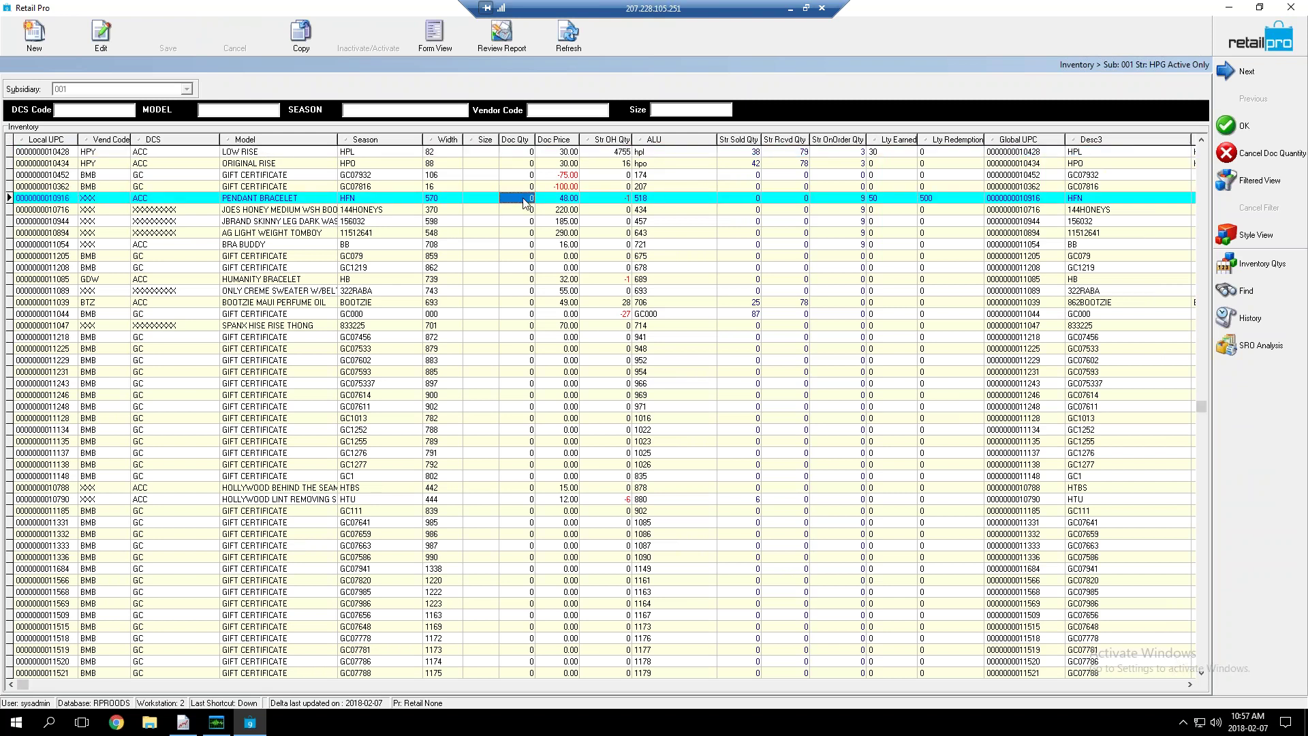
pyautogui.write('1')
pyautogui.press('Down')
pyautogui.click(588, 379)
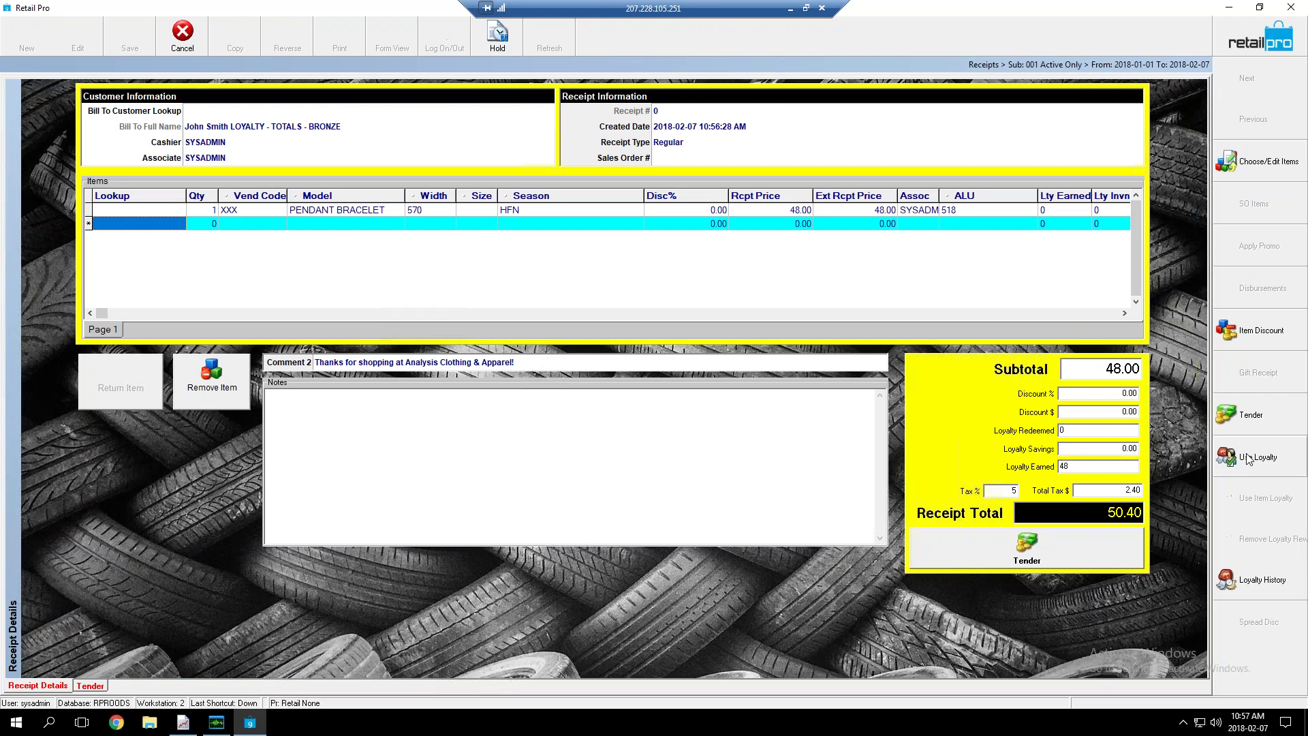
pyautogui.click(1248, 459)
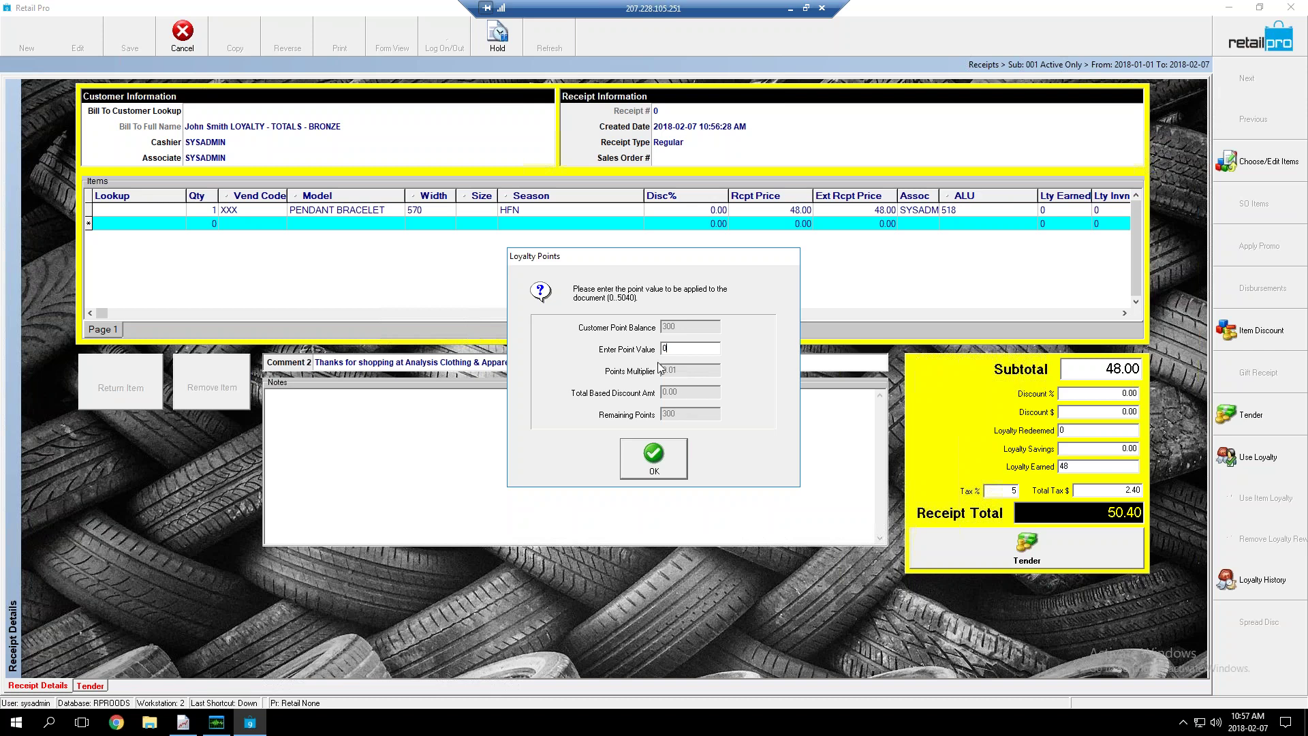
# Redeem 300 loyalty points, dropping the receipt total to 47.40
pyautogui.moveTo(675, 349); pyautogui.dragTo(646, 349)
pyautogui.write('300')
pyautogui.click(653, 464)
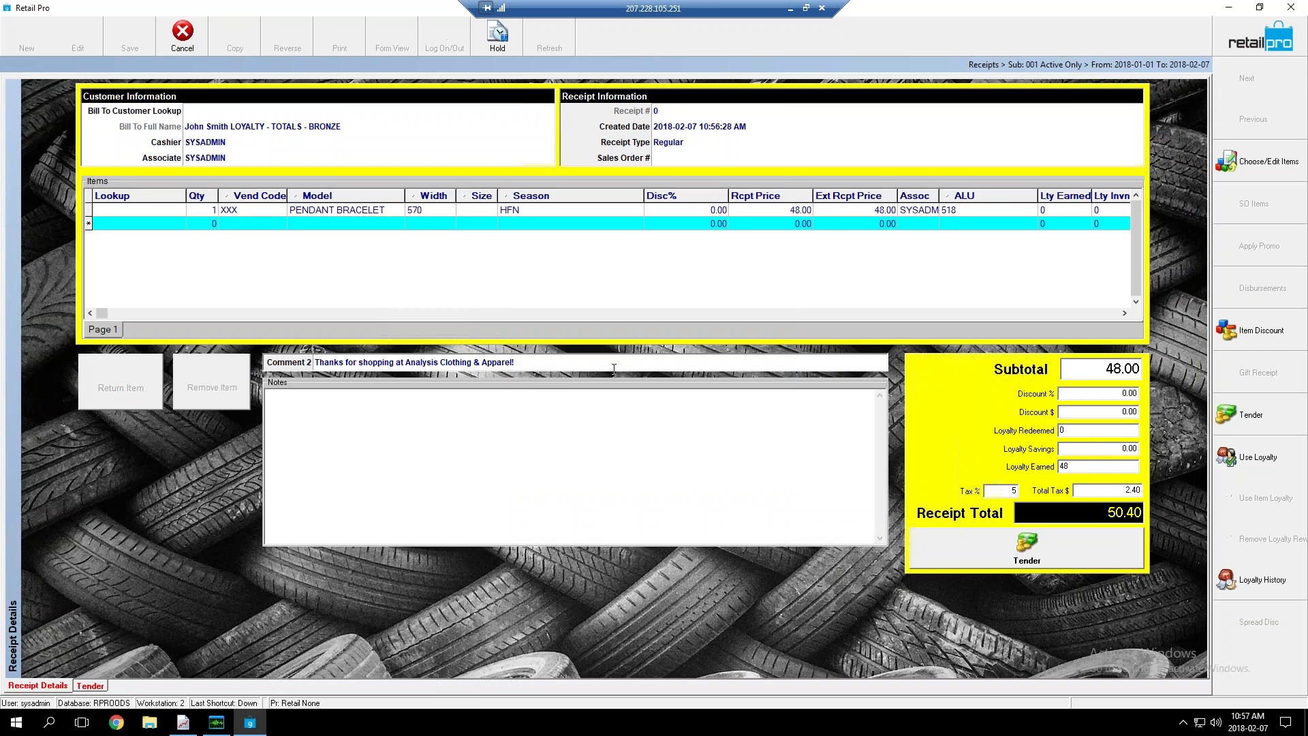
# Check the bracelet receipt's 300 points redeemed and 45 points earned
pyautogui.click(464, 208)
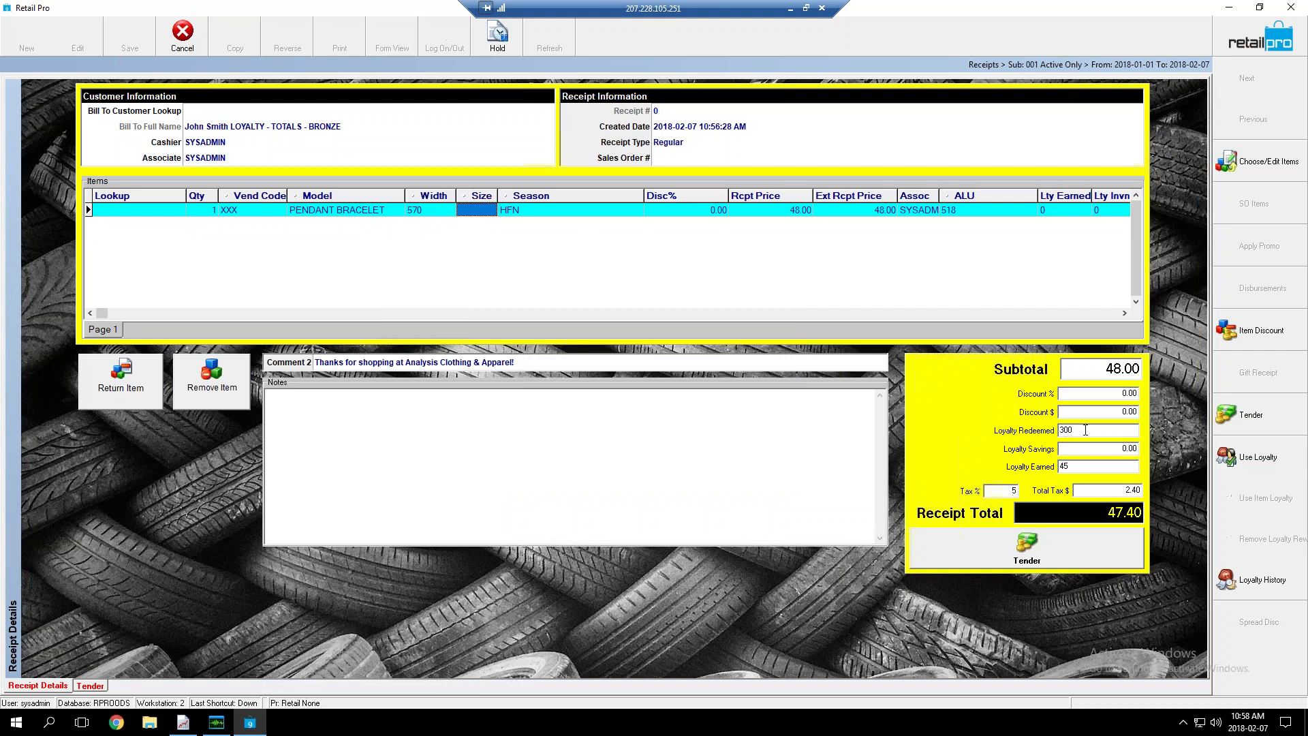
pyautogui.click(1062, 430)
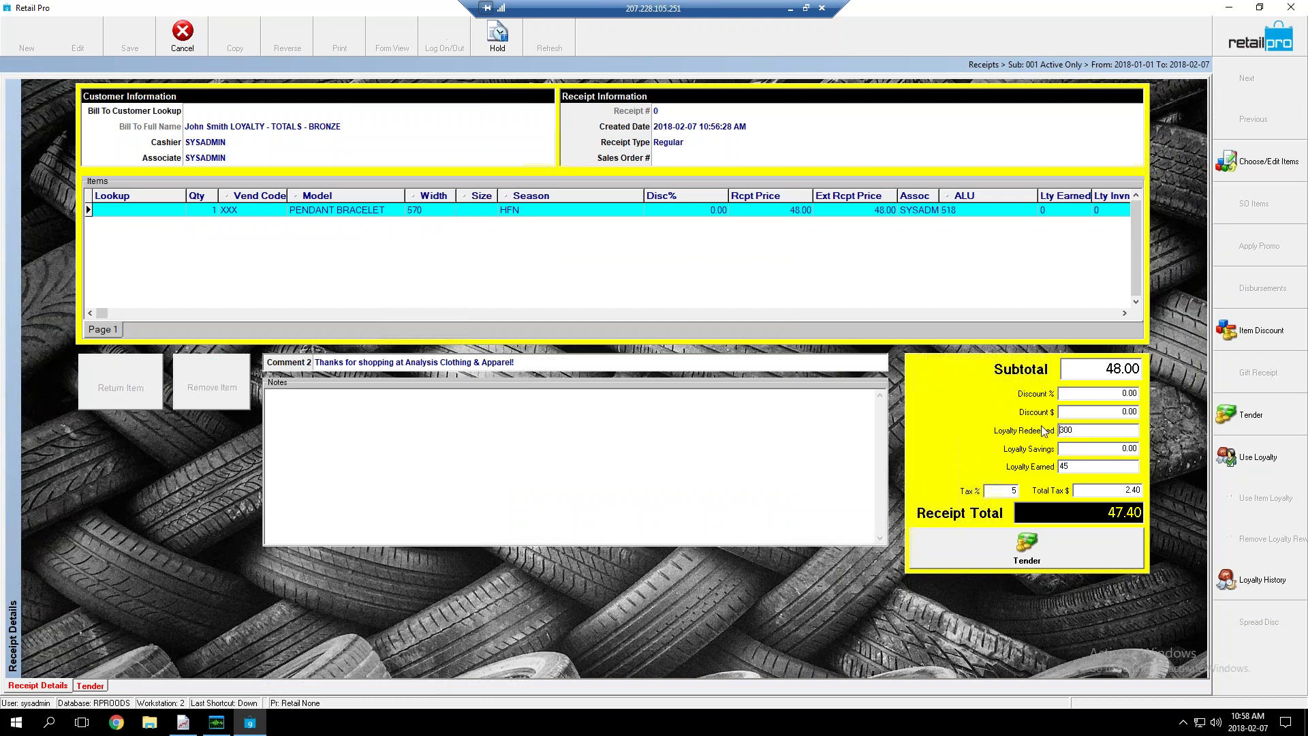
pyautogui.click(1080, 467)
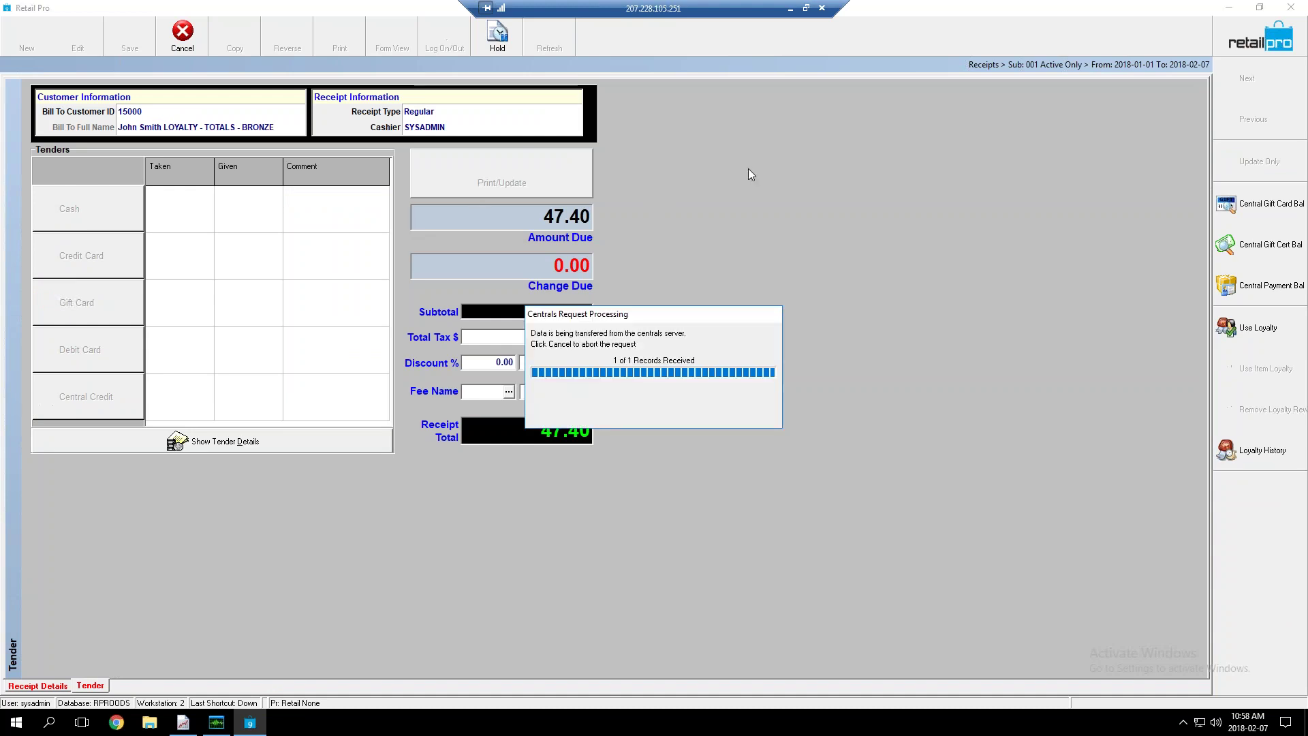
# Tender the full 47.40 due in cash
pyautogui.click(728, 428)
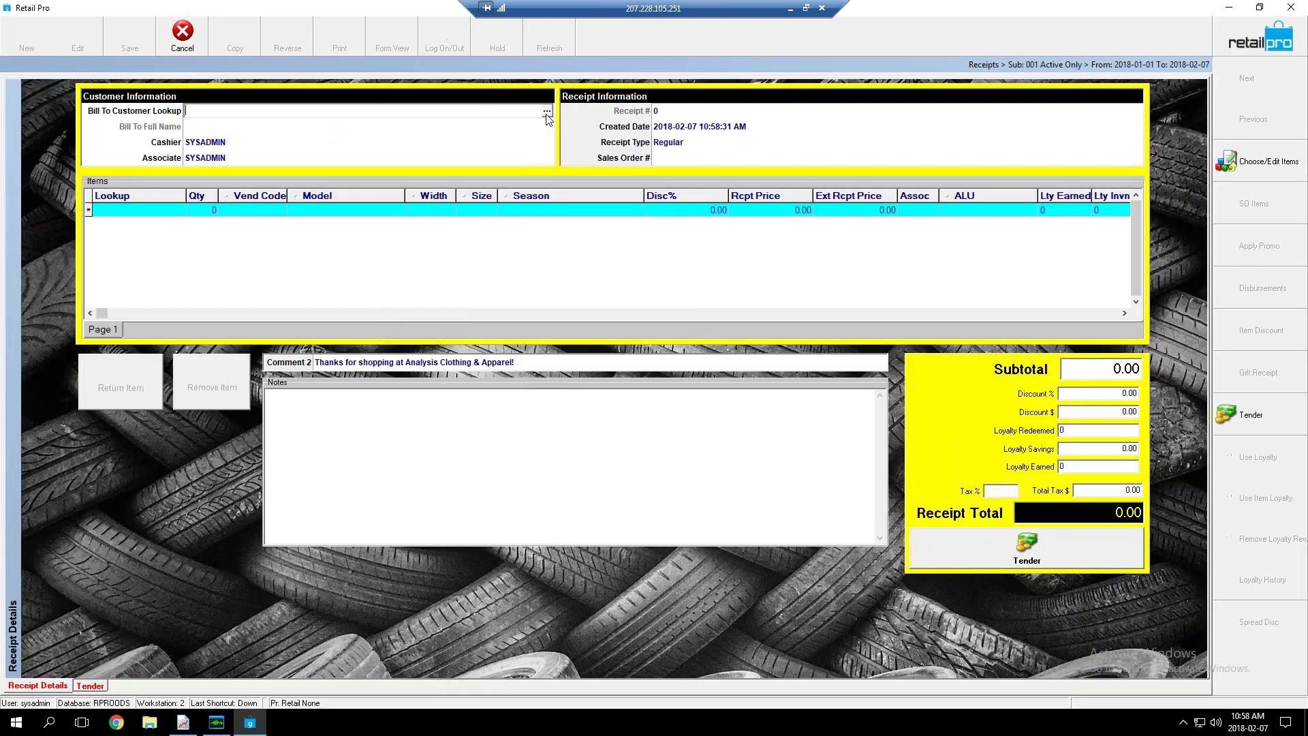
# Bill the receipt to LOYALTY - TOTALS - GOLD and open the inventory list for items
pyautogui.write('loyal')
pyautogui.press('Return')
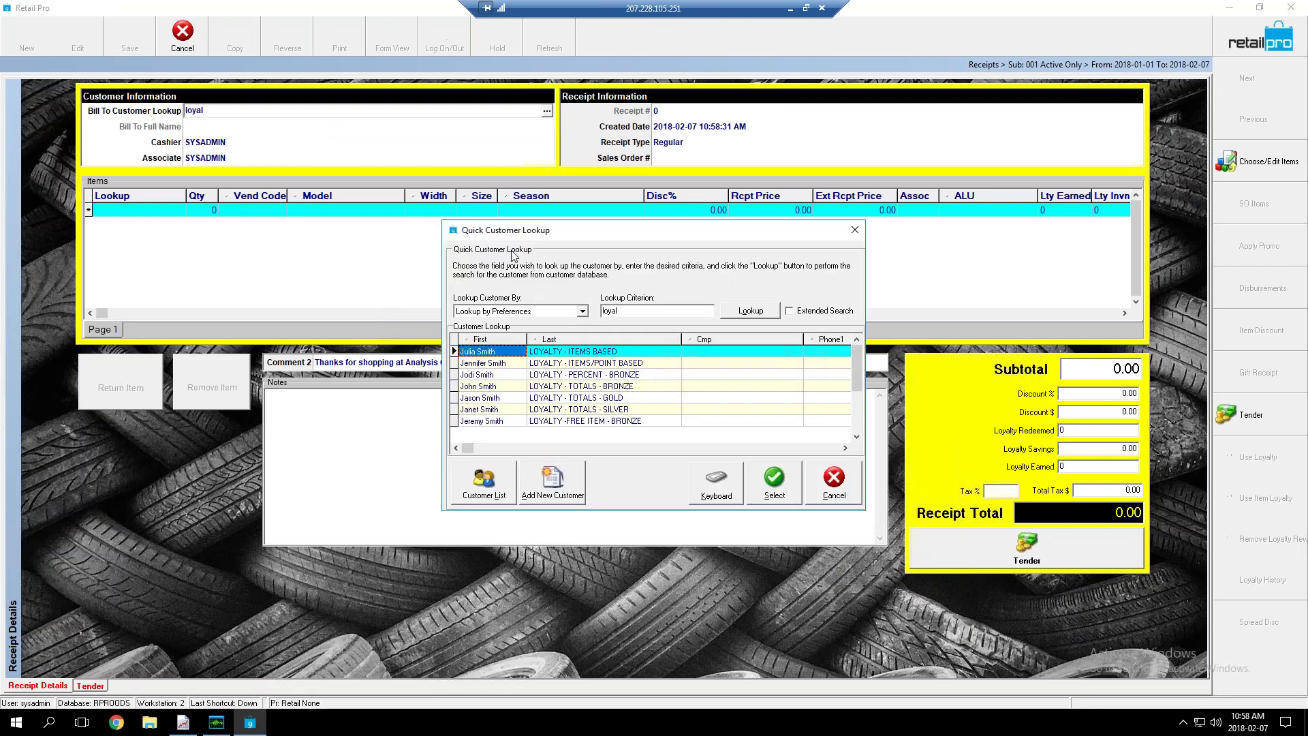
pyautogui.click(556, 398)
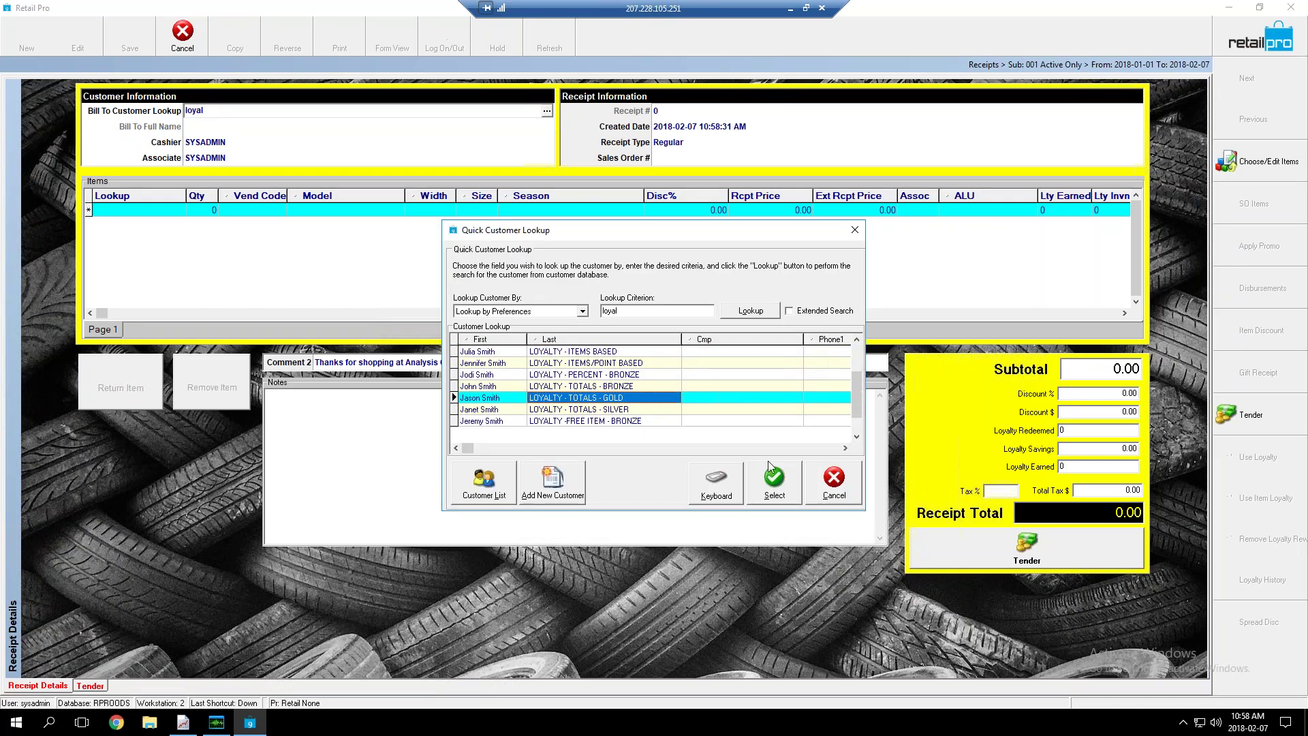
pyautogui.click(770, 466)
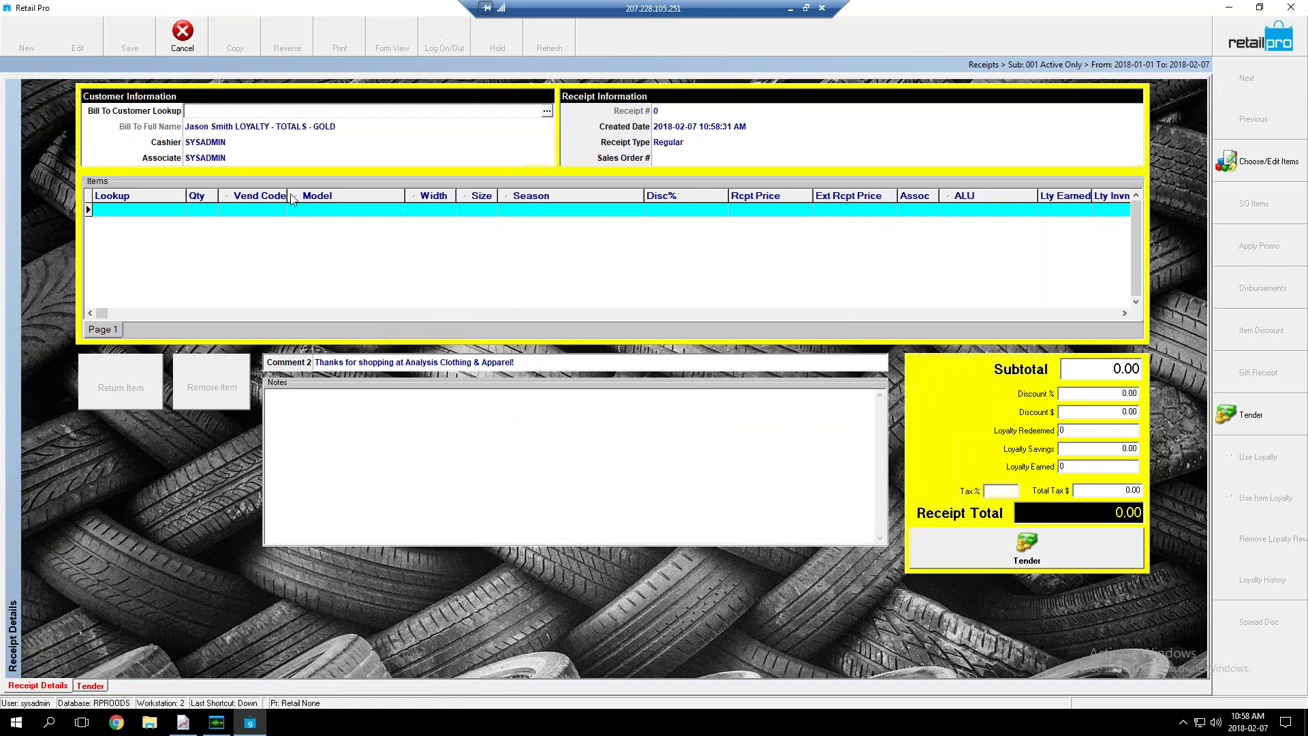
pyautogui.click(145, 210)
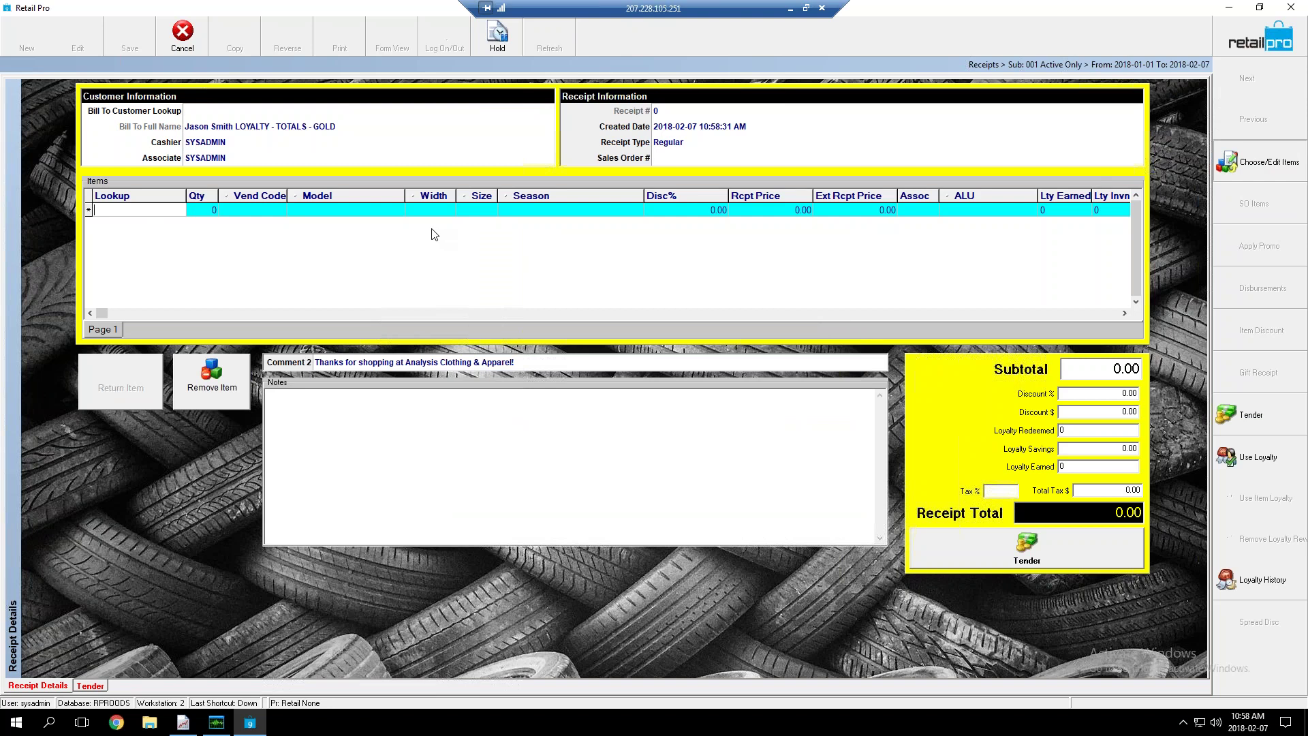
pyautogui.press('Return')
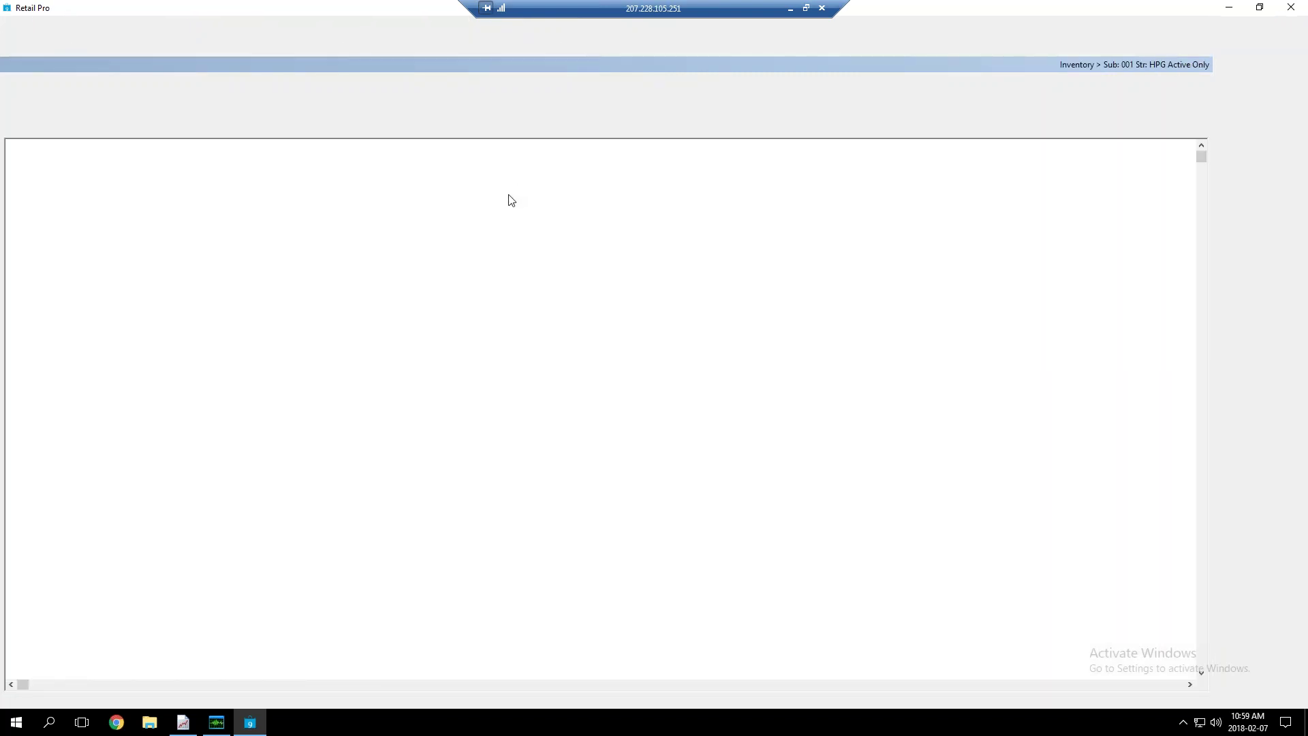
# Add 10 LOW RISE items, totalling 315.00 and earning 600 loyalty points
pyautogui.click(518, 152)
pyautogui.write('10')
pyautogui.click(1271, 124)
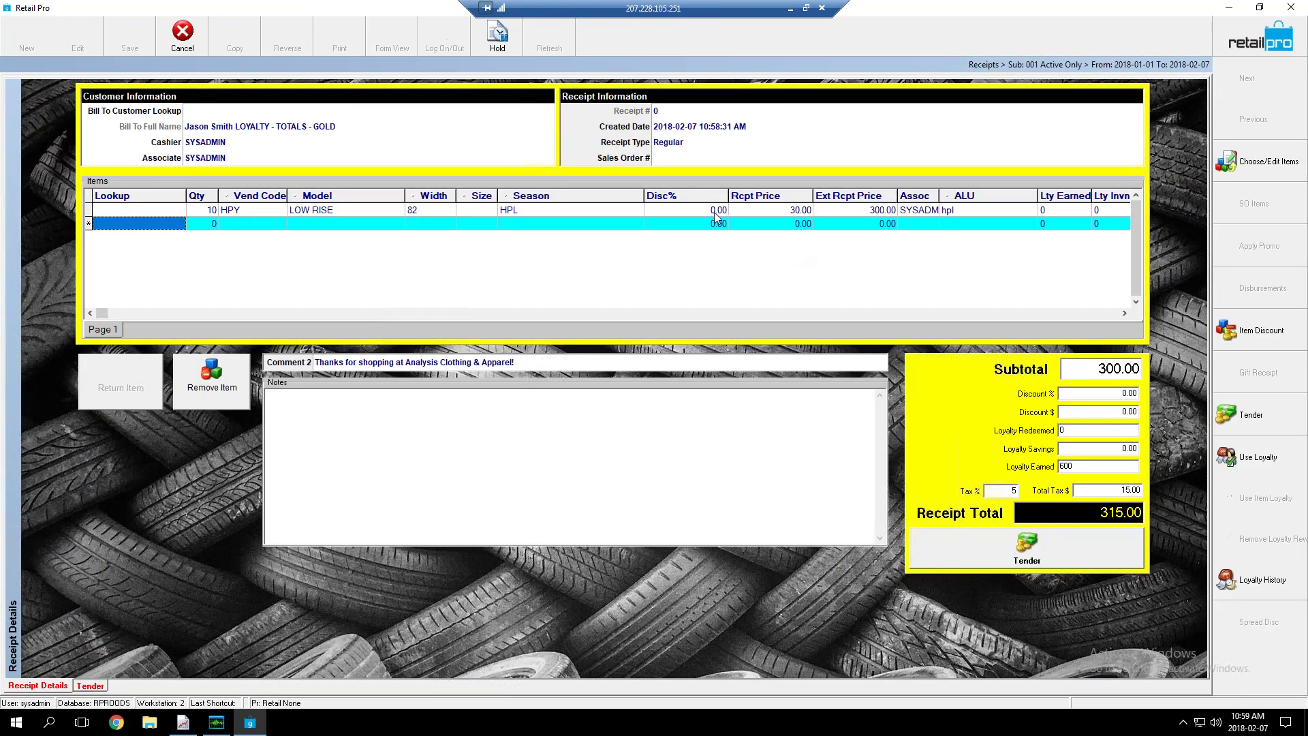
pyautogui.click(715, 214)
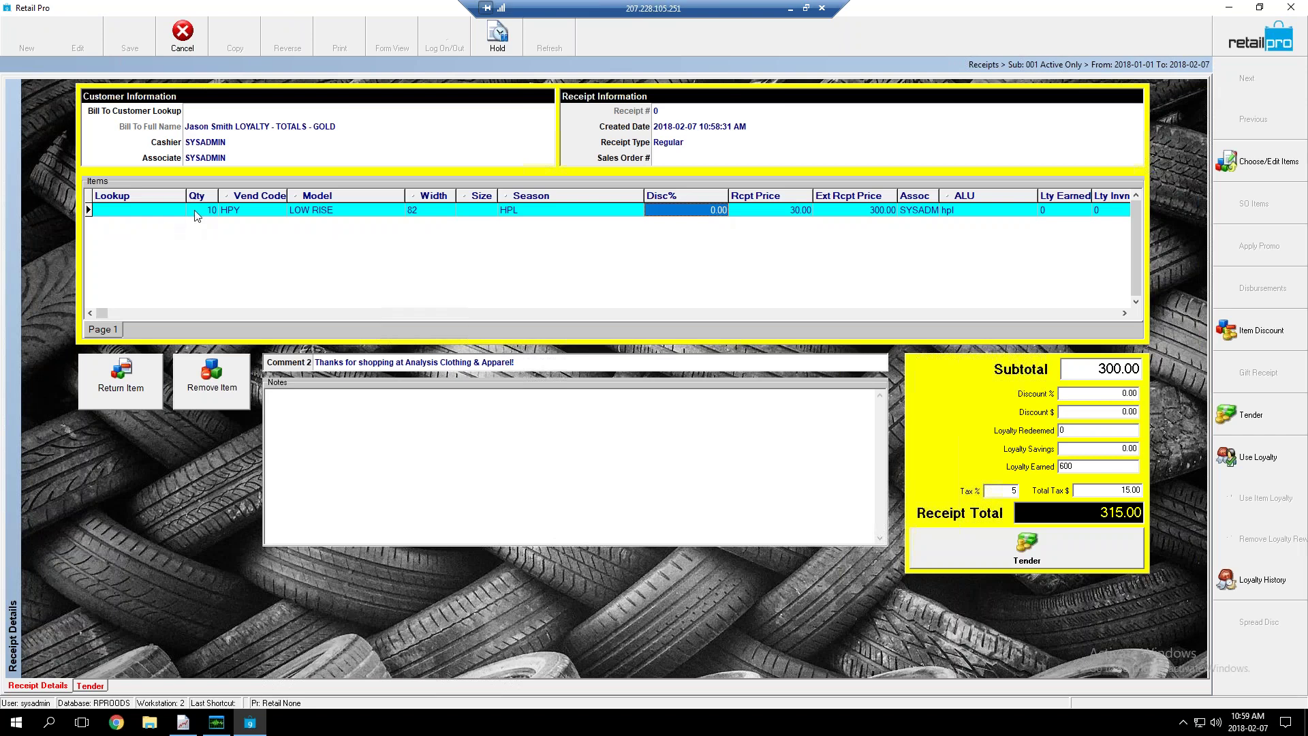
pyautogui.click(198, 212)
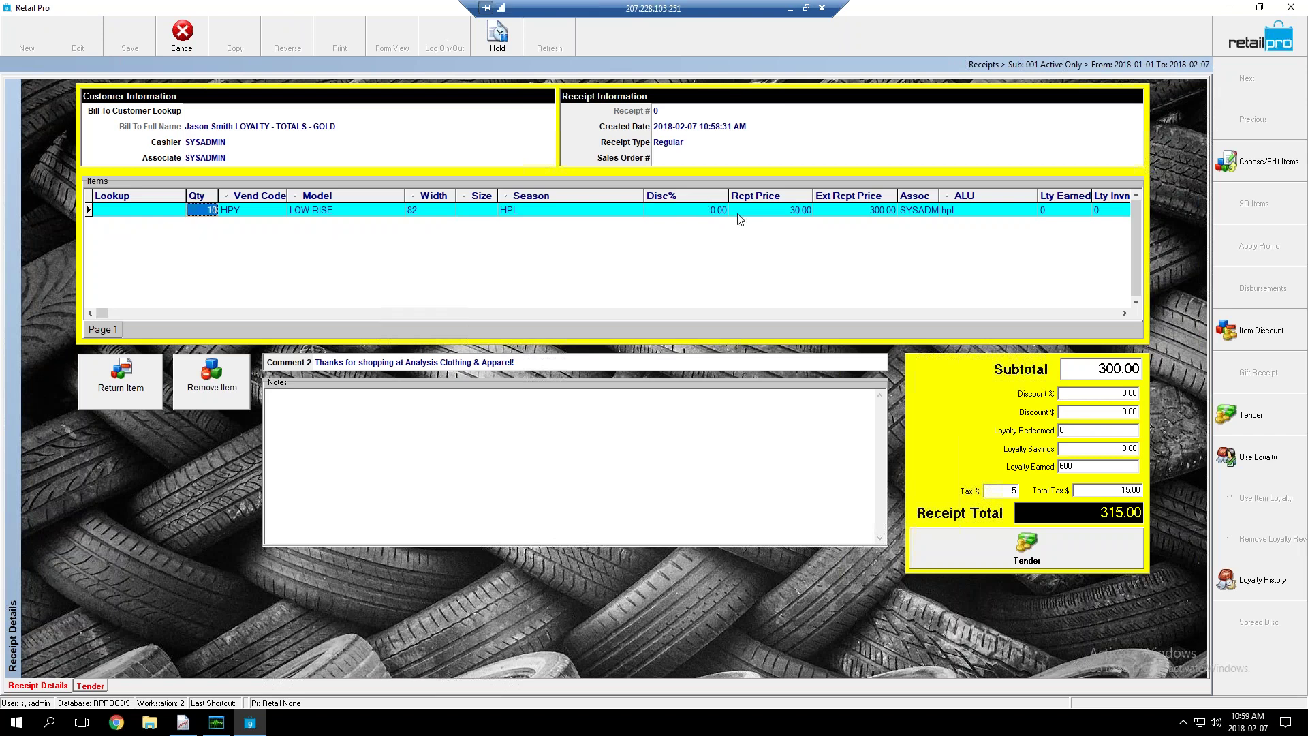
pyautogui.click(772, 212)
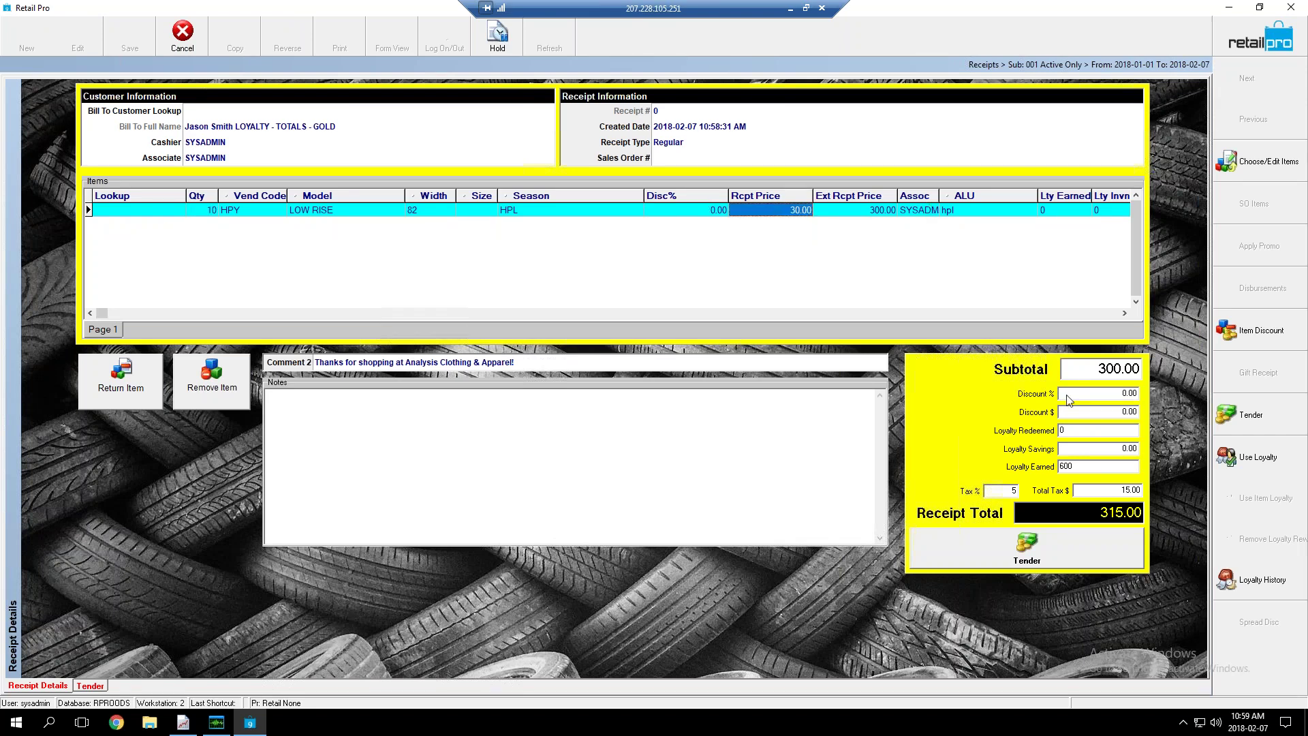
pyautogui.click(1064, 466)
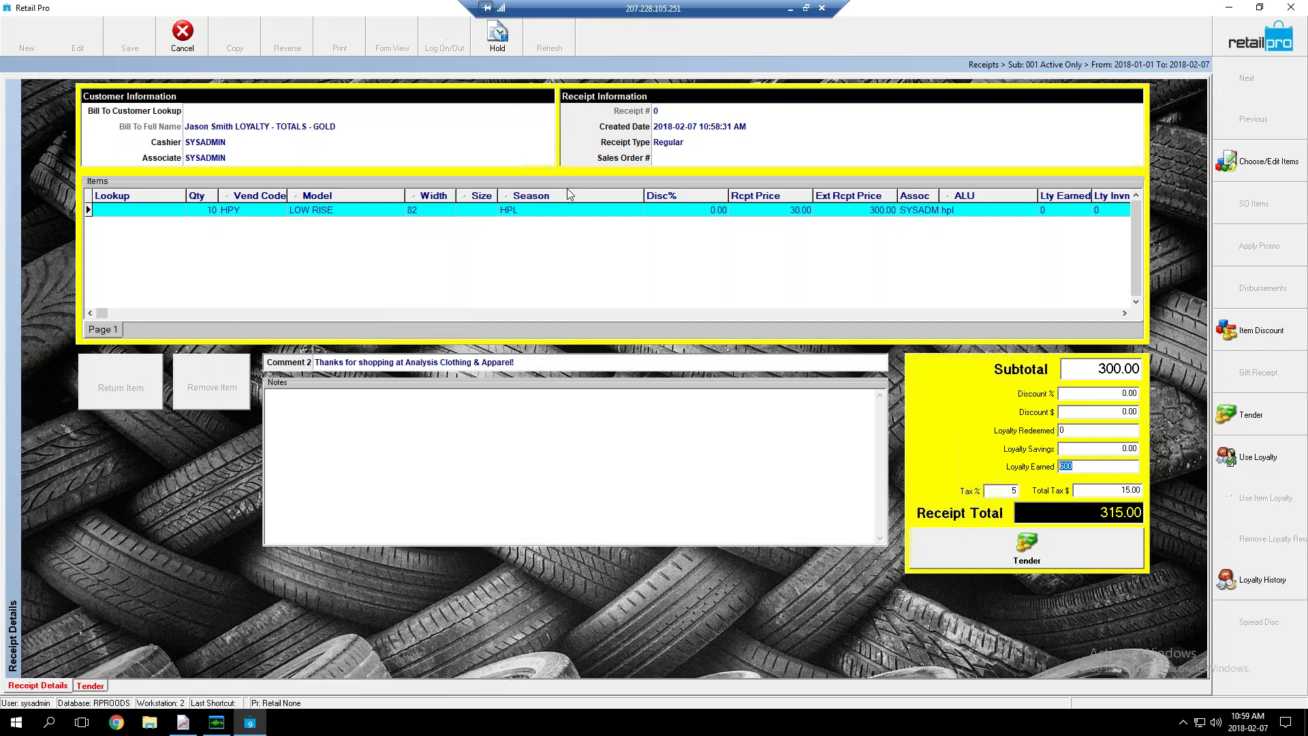
pyautogui.click(686, 215)
pyautogui.click(686, 215)
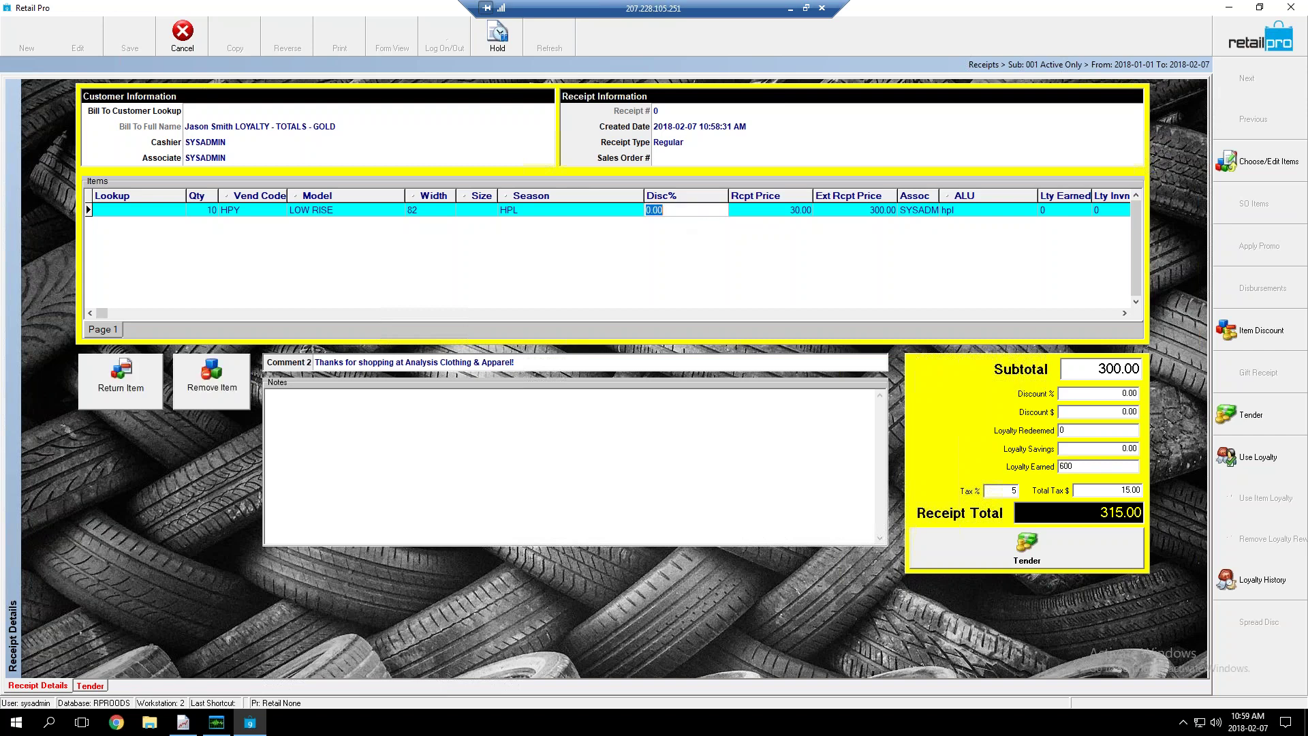
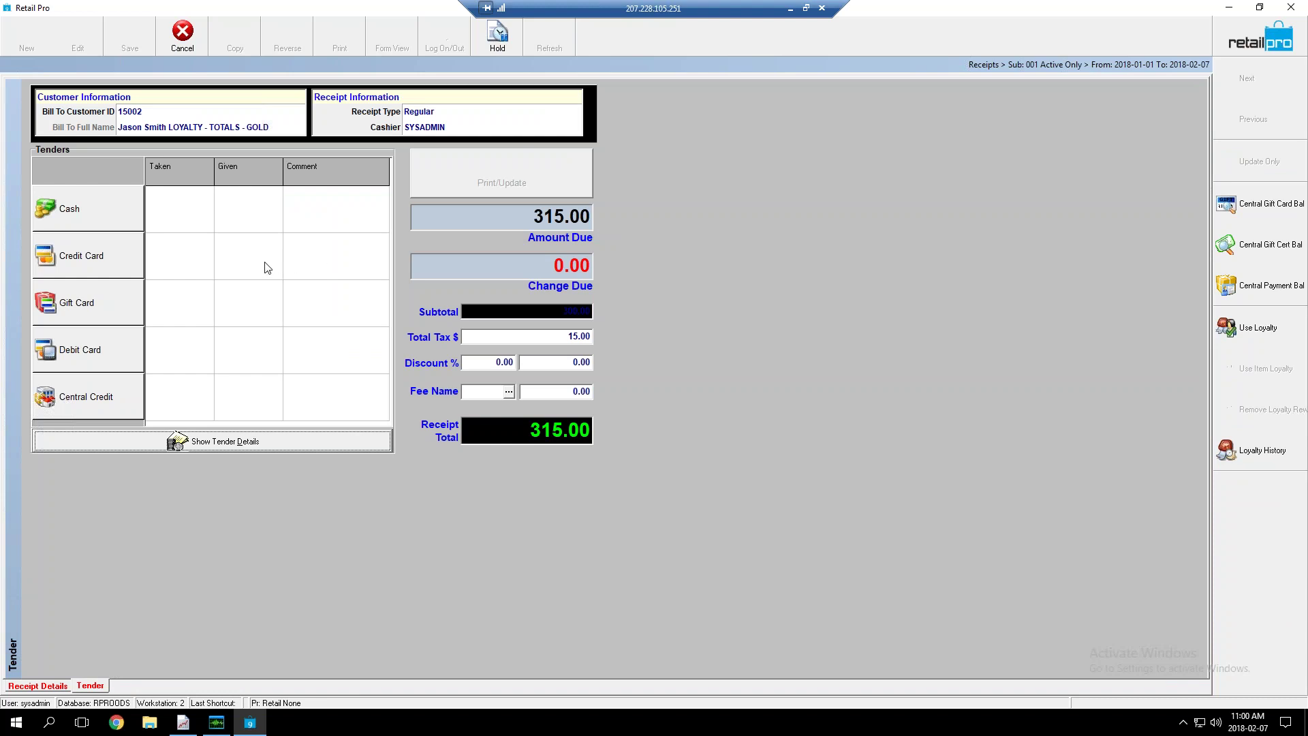
# Pay the 315.00 loyalty receipt in full with cash, leaving a fresh blank receipt
pyautogui.click(69, 211)
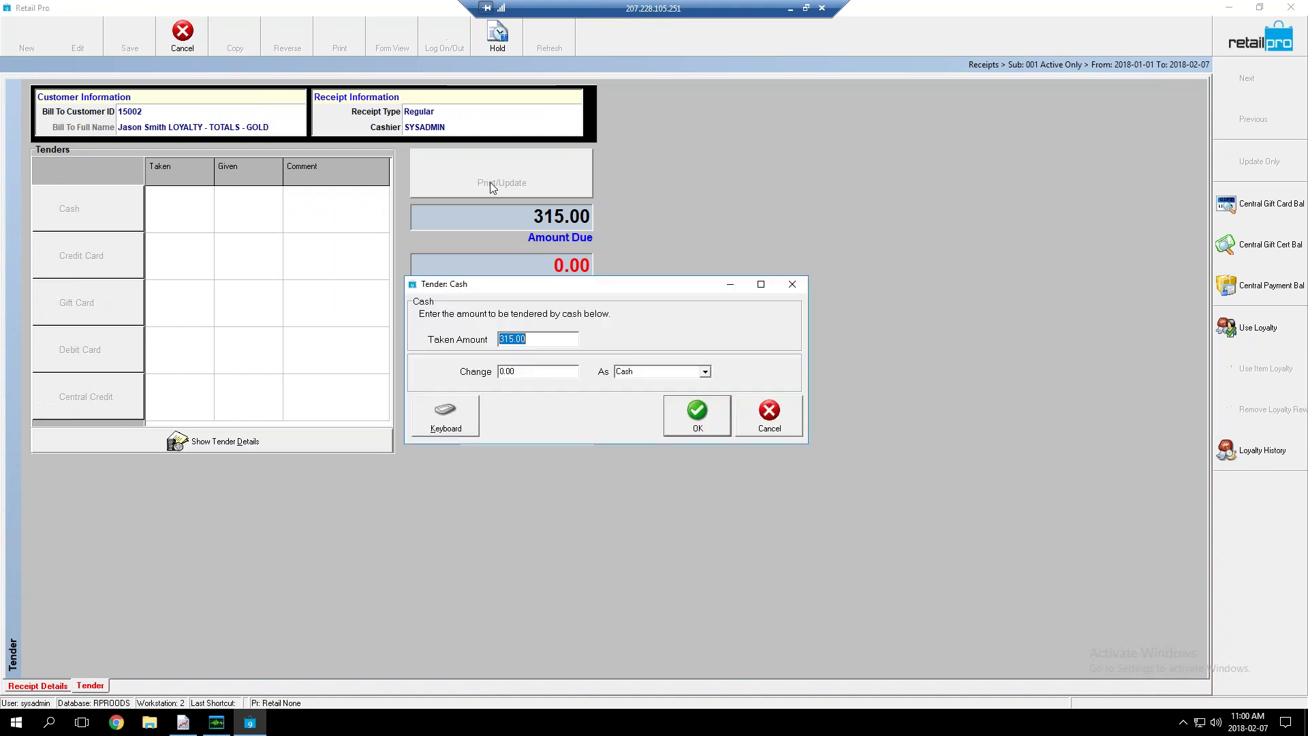
pyautogui.click(698, 416)
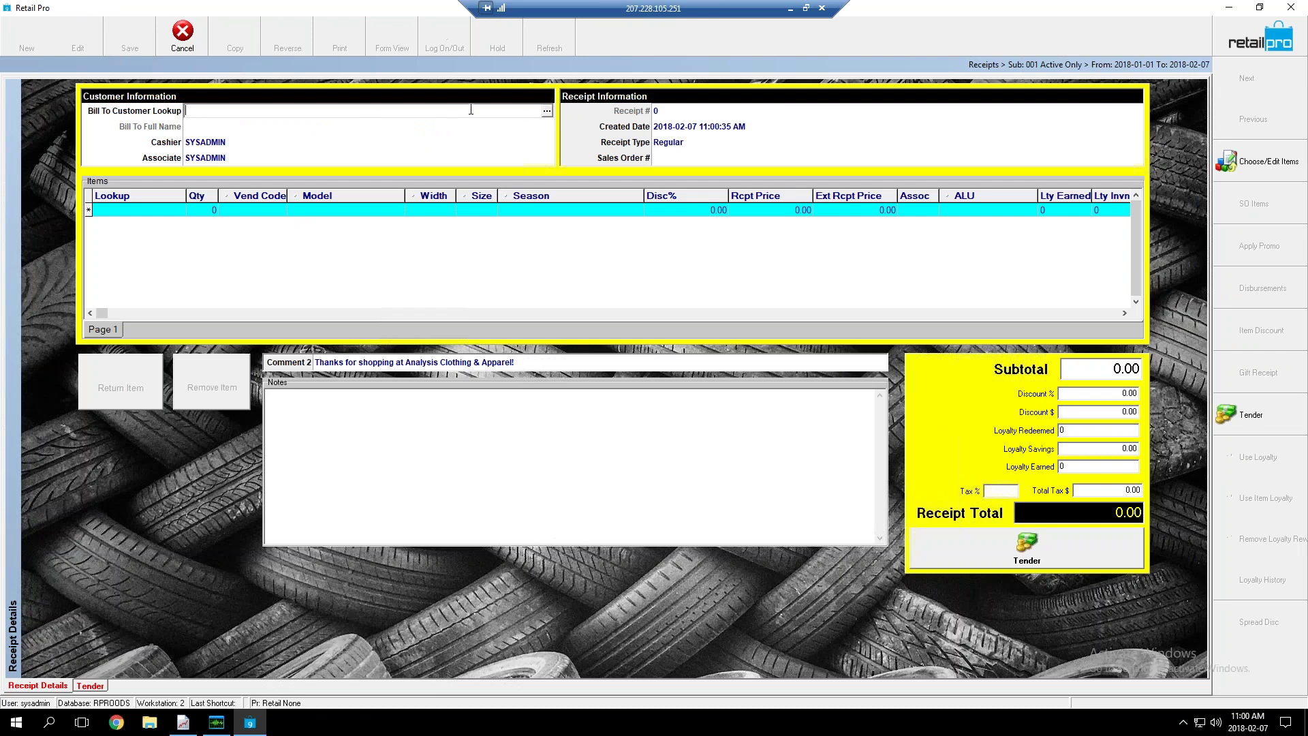
# Look up 'loya', bill the receipt to the FREE ITEM - BRONZE customer, and open inventory
pyautogui.write('loyal')
pyautogui.press('Return')
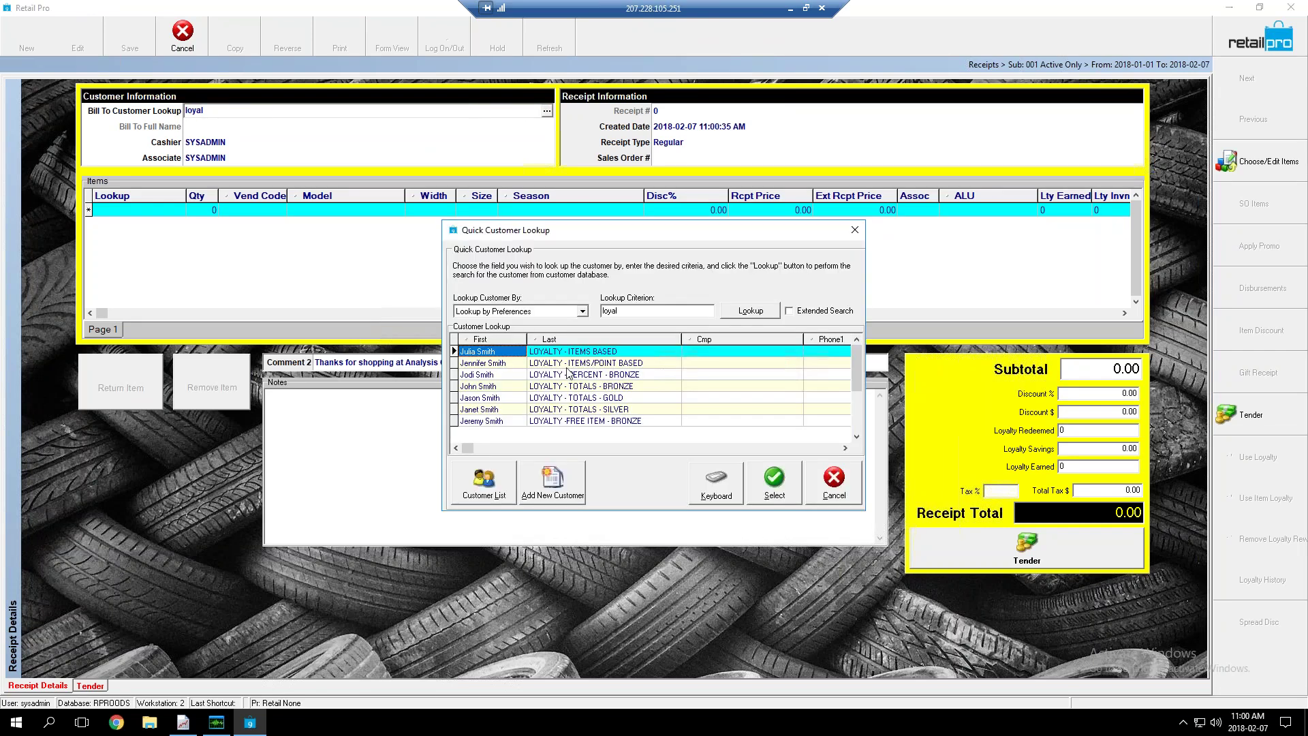
pyautogui.click(590, 423)
pyautogui.click(773, 477)
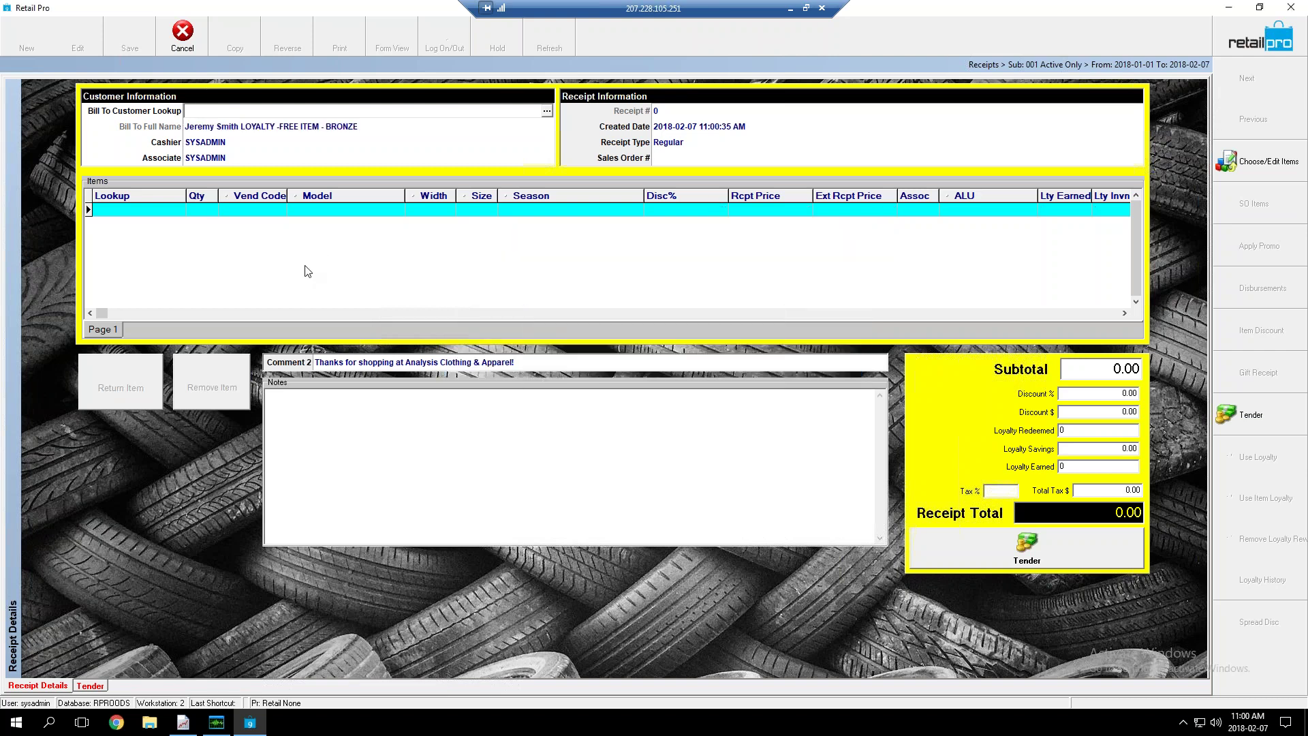
pyautogui.click(1257, 163)
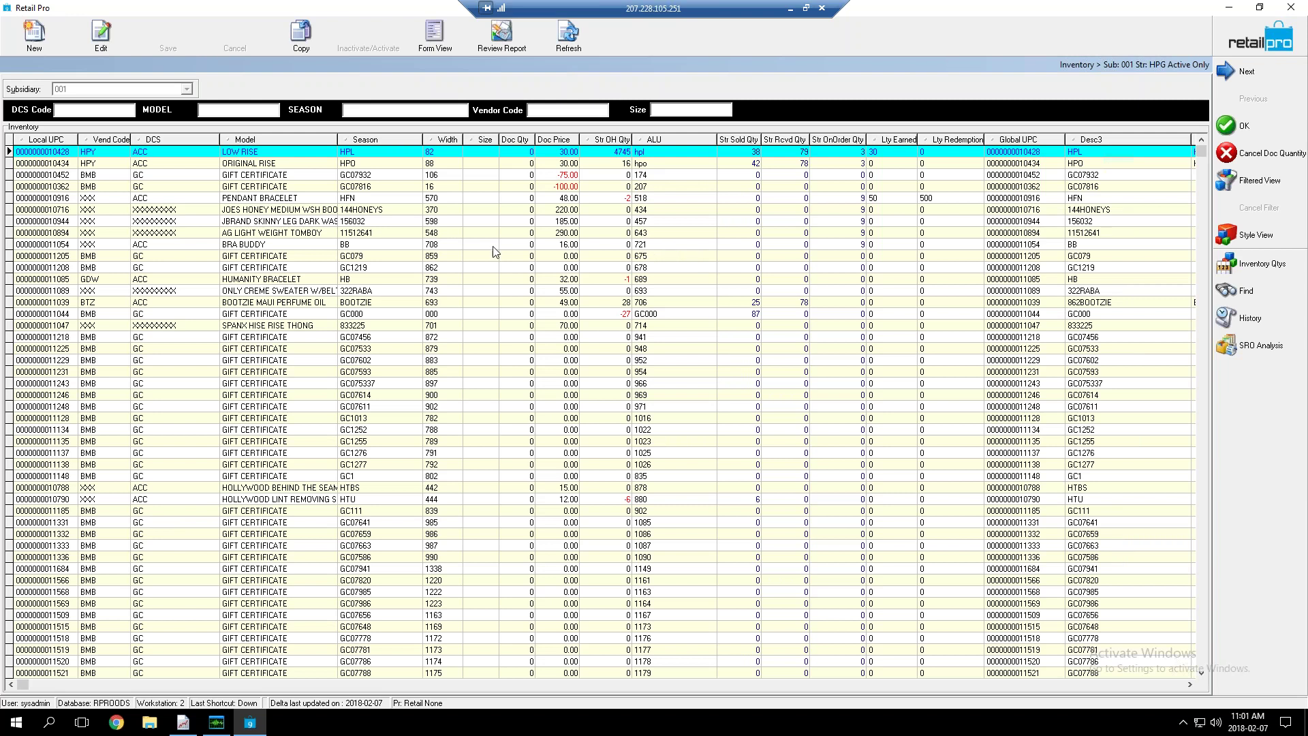
# Enter Doc Qty 2 for LOW RISE and 1 for ORIGINAL RISE
pyautogui.click(351, 199)
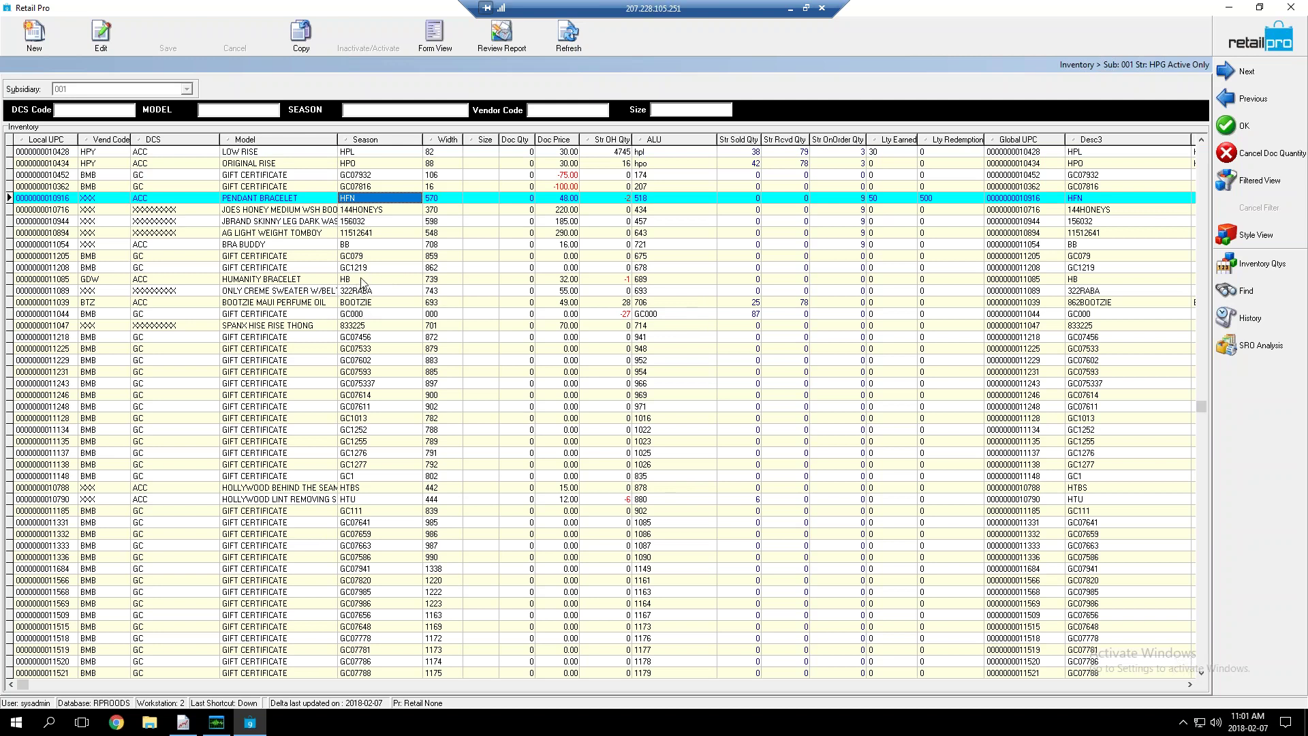
pyautogui.click(359, 280)
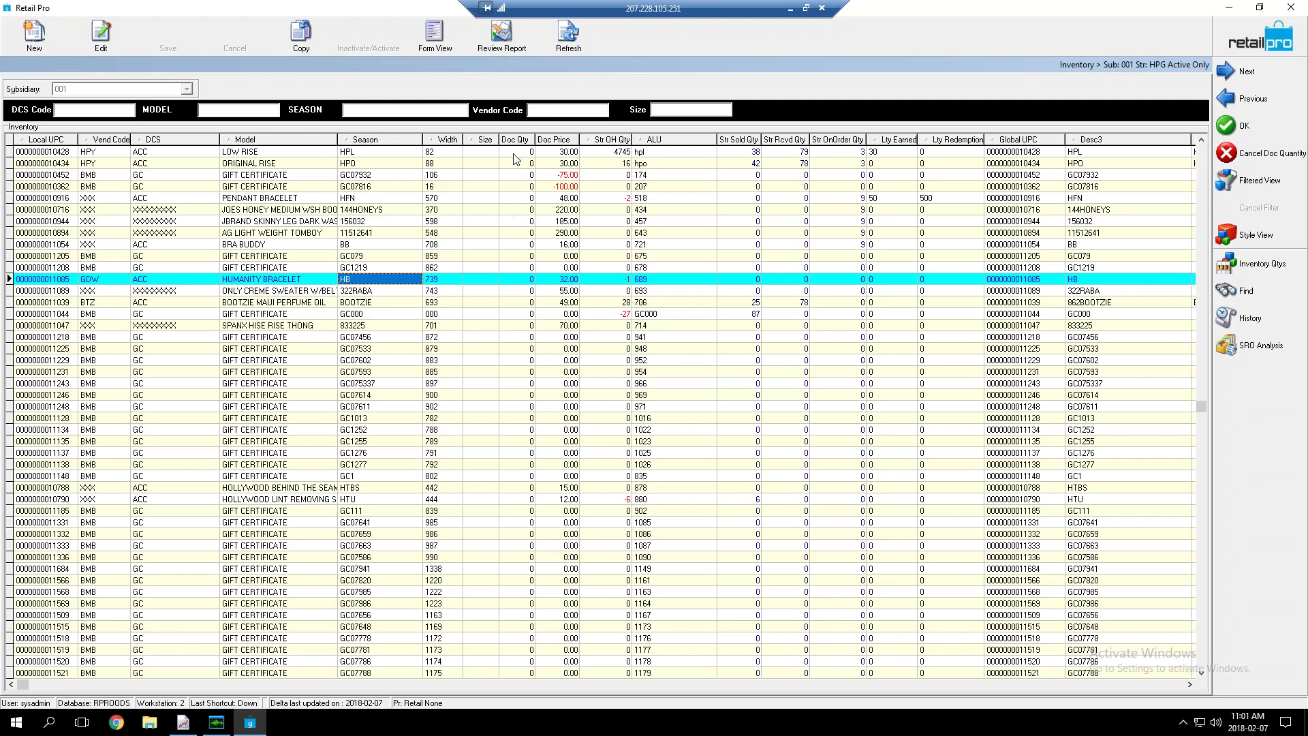
pyautogui.click(514, 154)
pyautogui.write('2')
pyautogui.press('Down')
pyautogui.write('1')
pyautogui.press('Down')
# Reset the mistaken gift certificate quantity to 0 and give HUMANITY BRACELET quantity 1 (Qty specified)
pyautogui.press('Down')
pyautogui.press('Down')
pyautogui.press('Down')
pyautogui.press('Down')
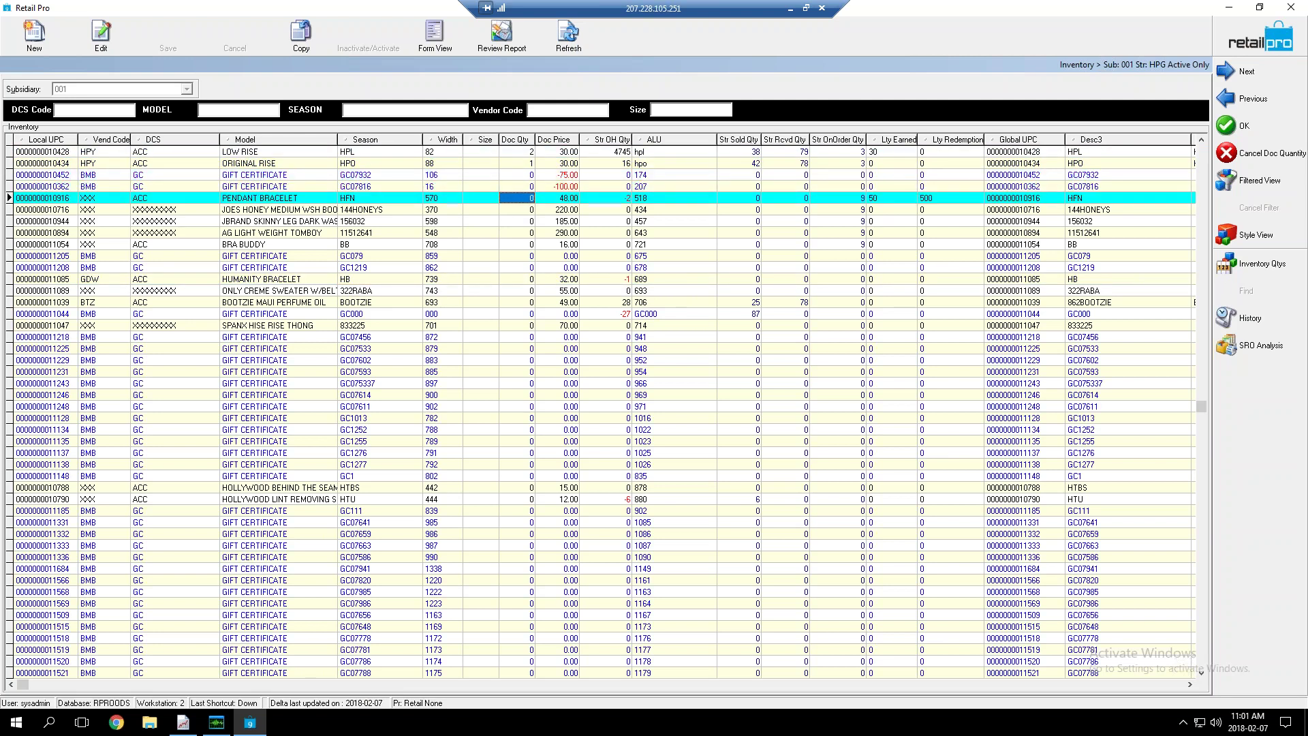
pyautogui.press('Down')
pyautogui.press('Down')
pyautogui.press('Down')
pyautogui.press('Down')
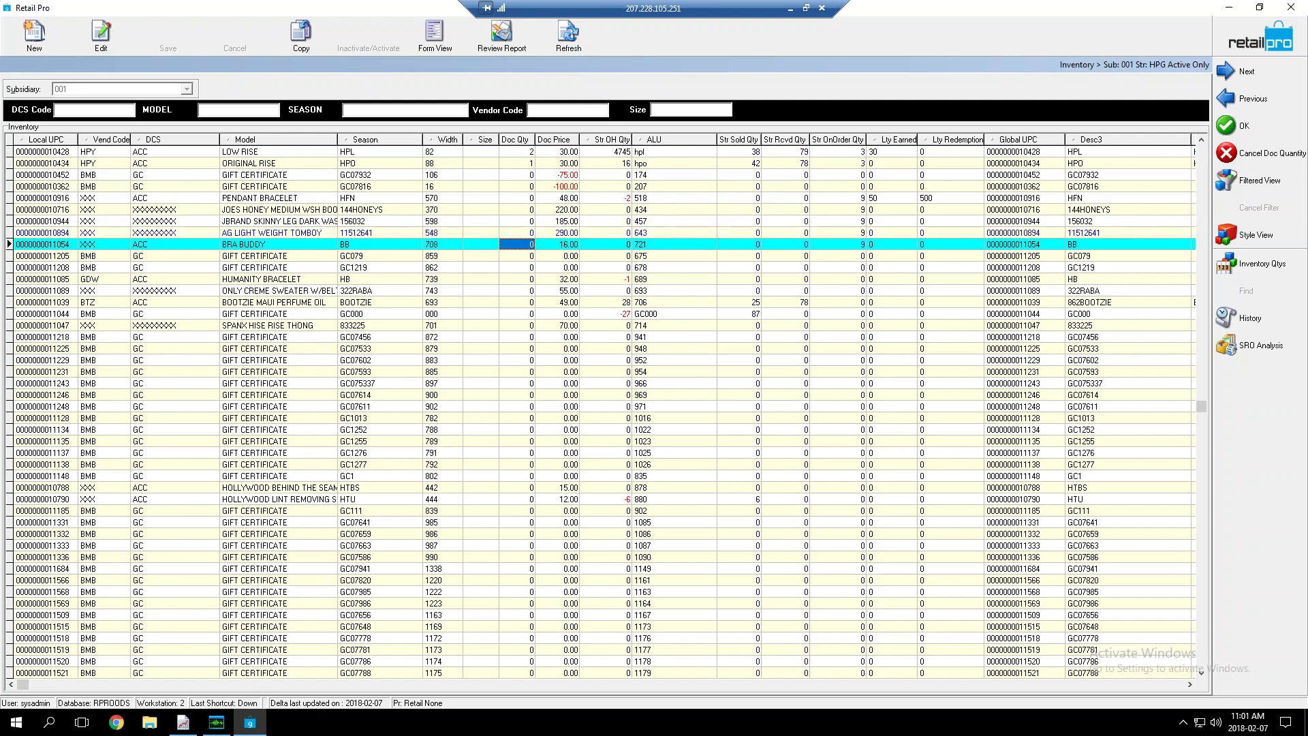
pyautogui.press('Down')
pyautogui.press('Down')
pyautogui.press('Down')
pyautogui.press('Down')
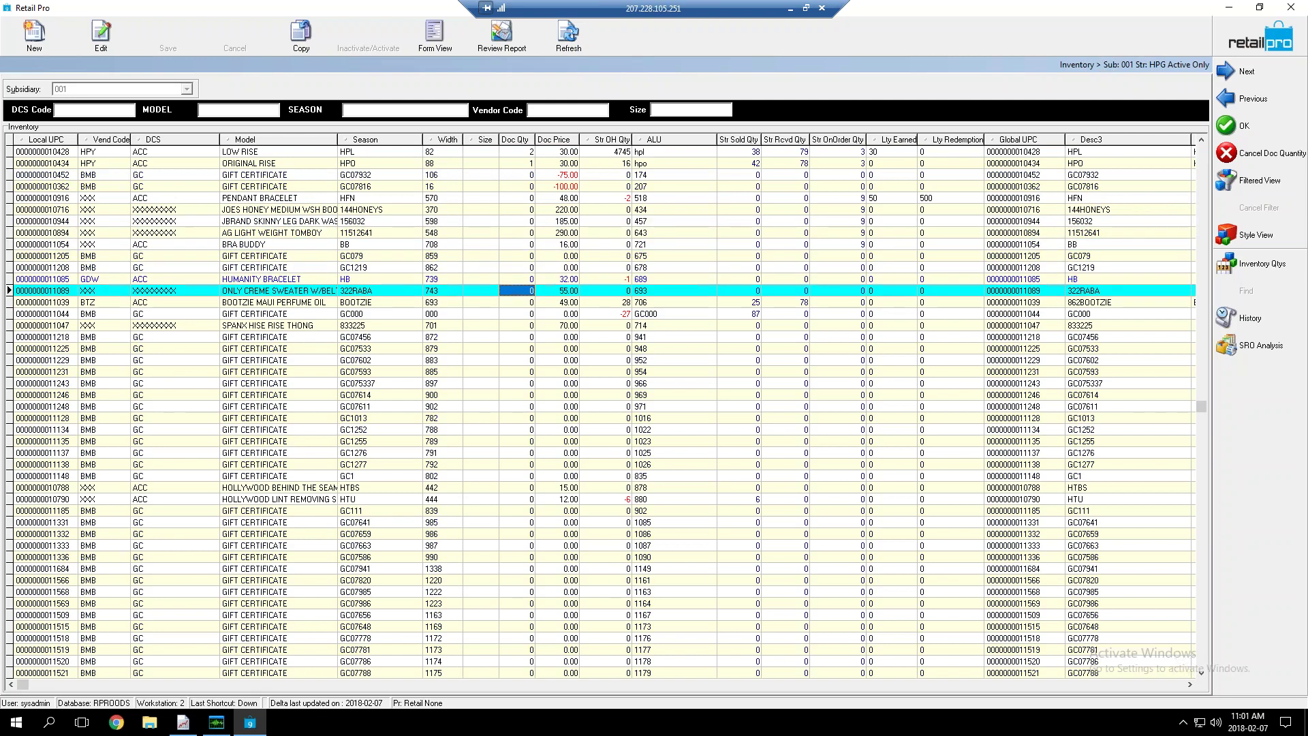
pyautogui.press('Down')
pyautogui.press('Down')
pyautogui.press('Down')
pyautogui.press('Down')
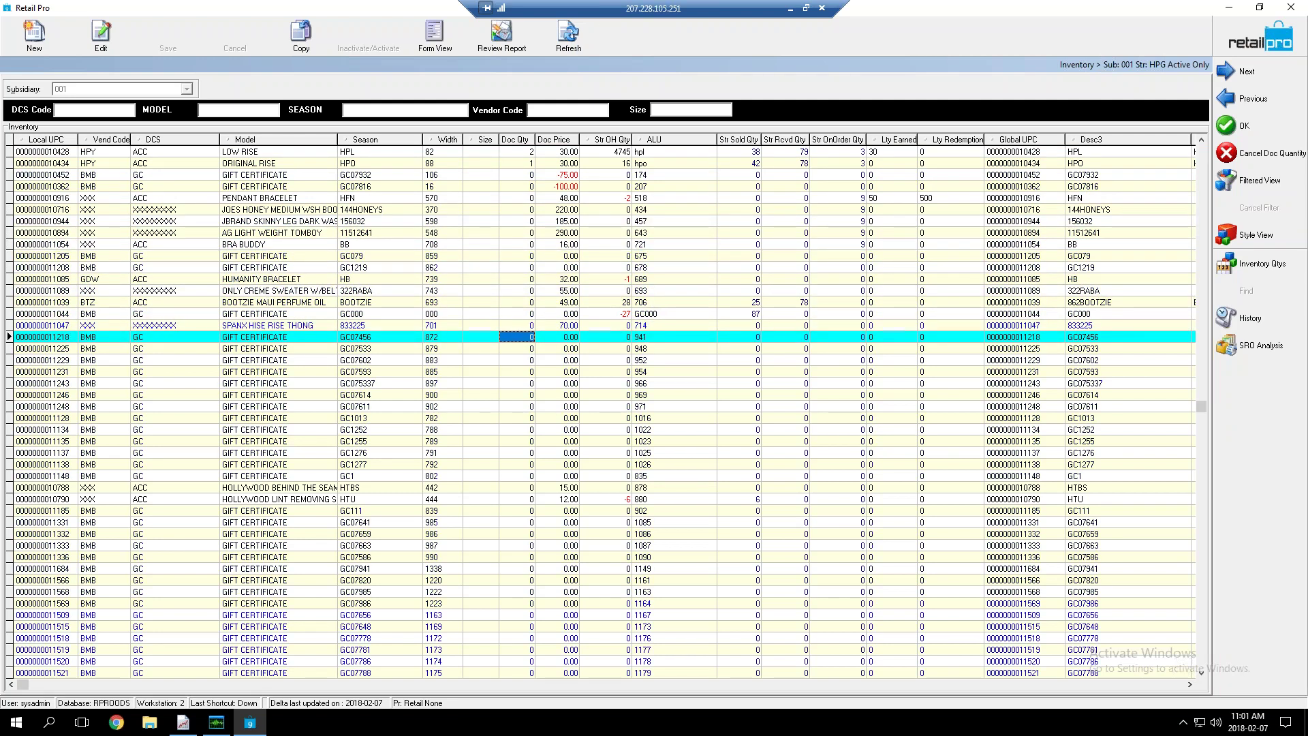
pyautogui.press('Down')
pyautogui.write('1')
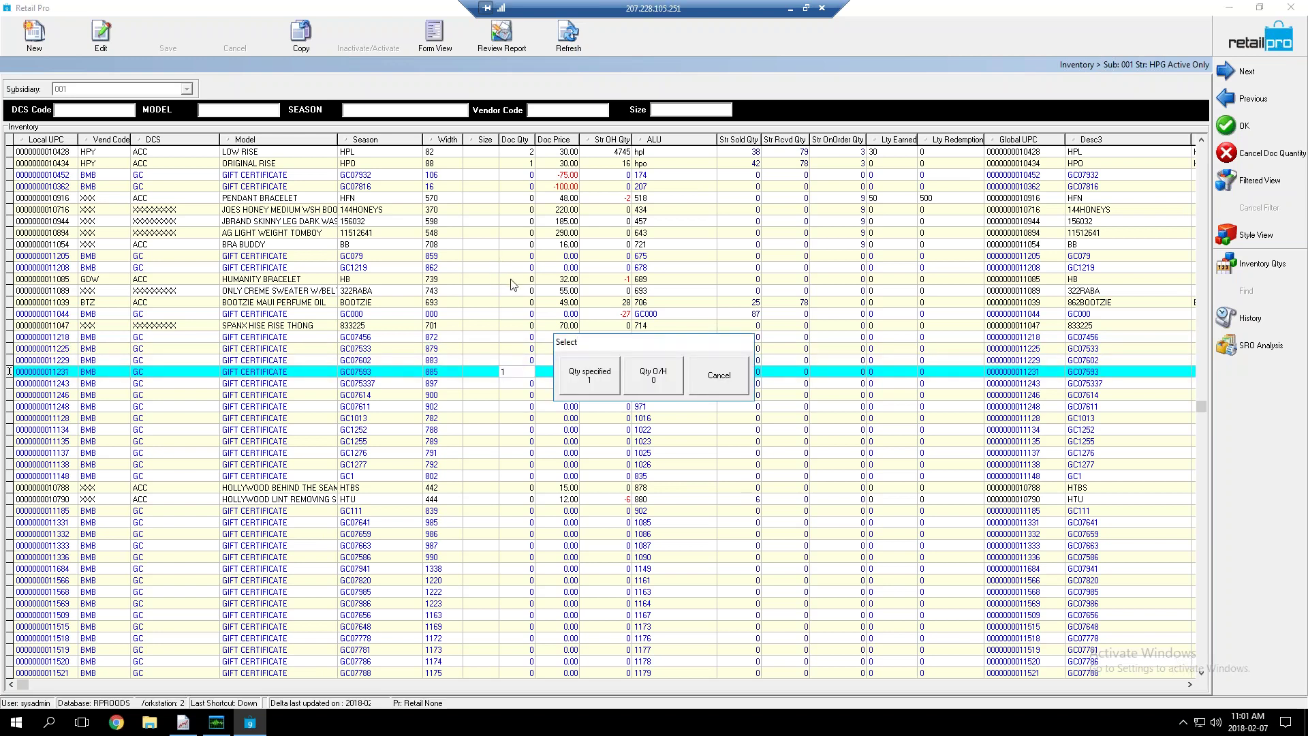
pyautogui.click(689, 396)
pyautogui.press('BackSpace')
pyautogui.write('0')
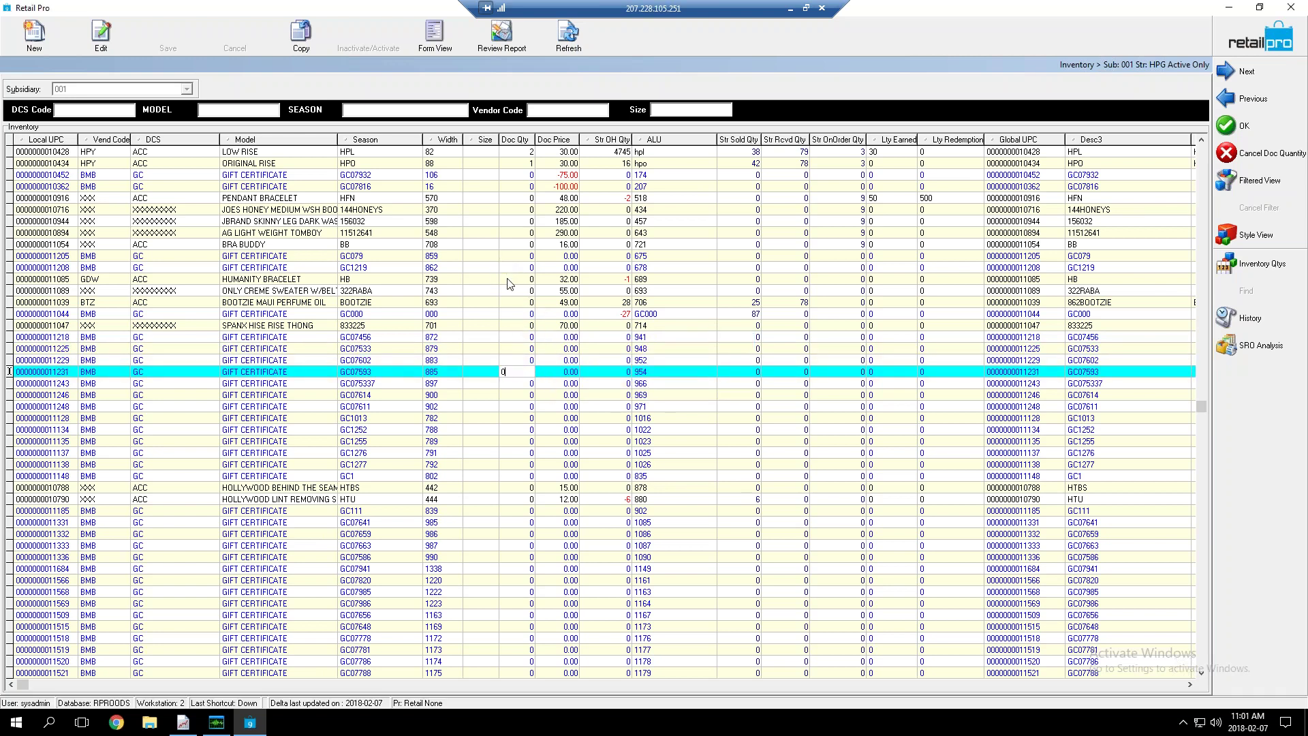
pyautogui.click(513, 280)
pyautogui.write('1')
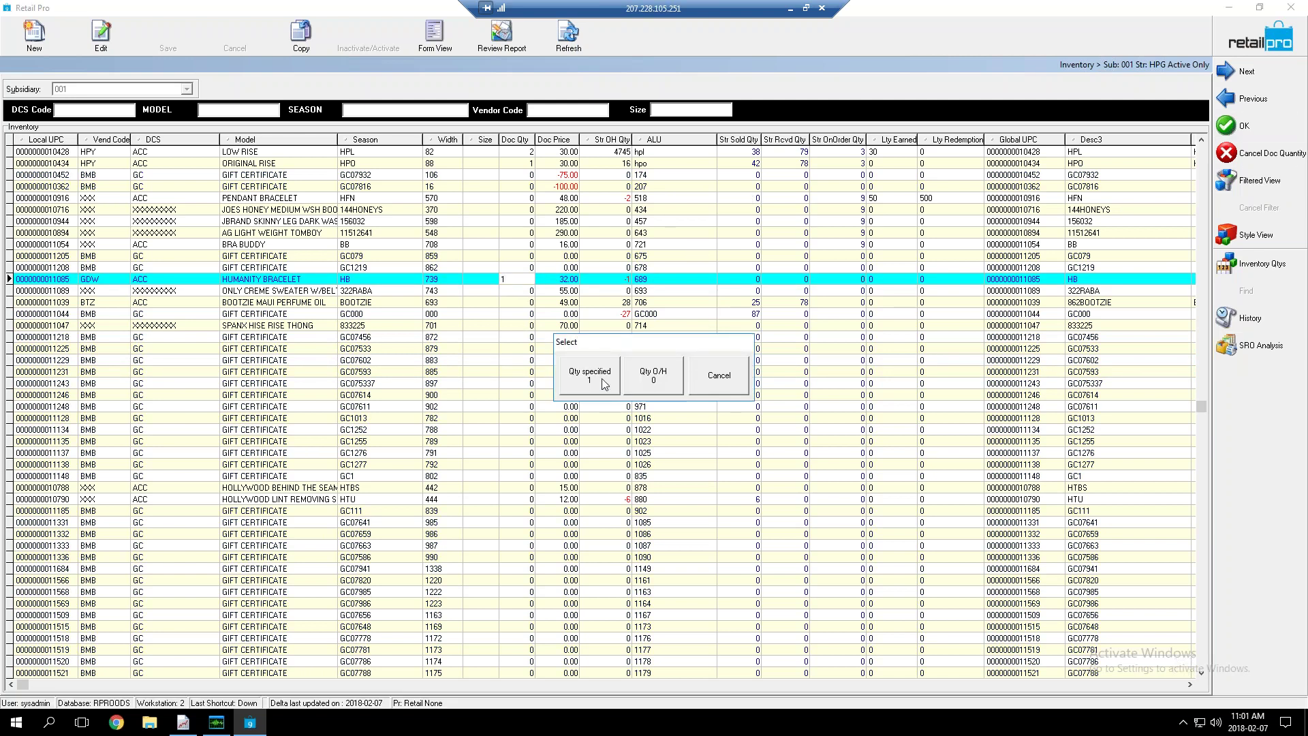
pyautogui.click(604, 382)
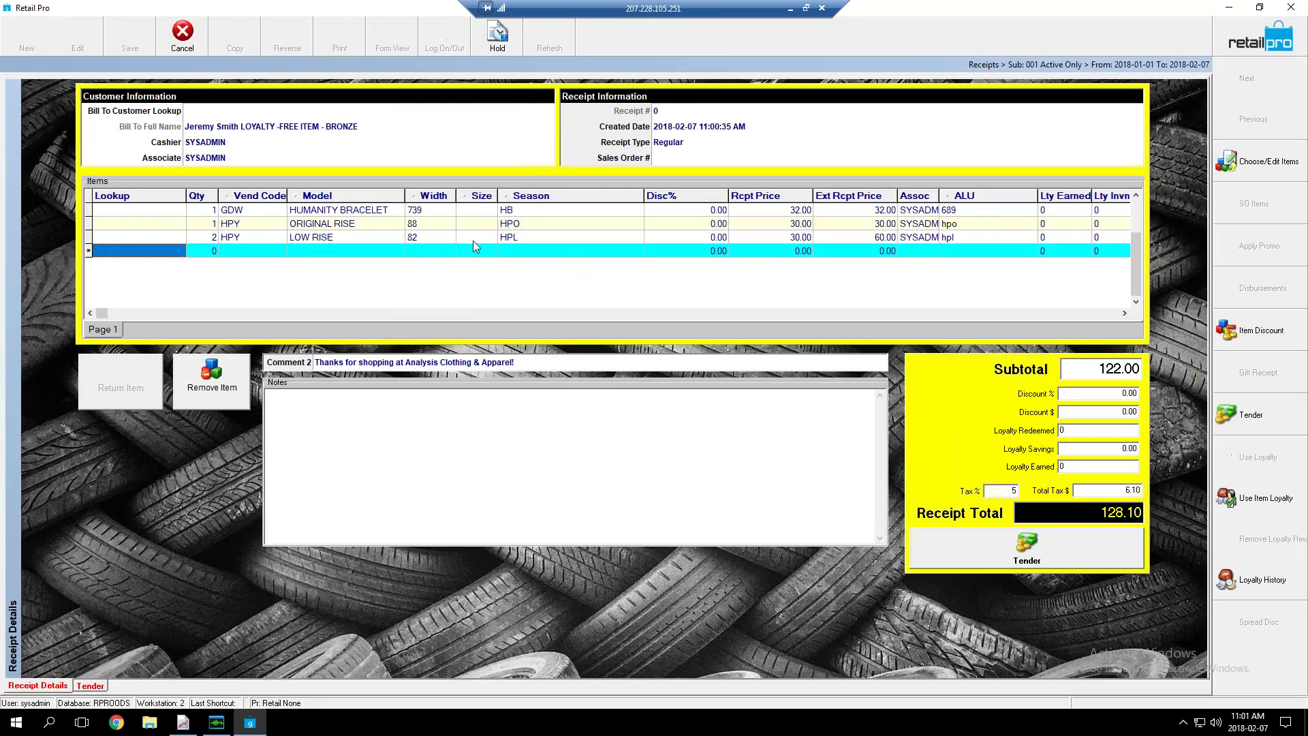
# Preview Use Item Loyalty for the HUMANITY BRACELET line, cancel it, and open the customer lookup
pyautogui.click(469, 239)
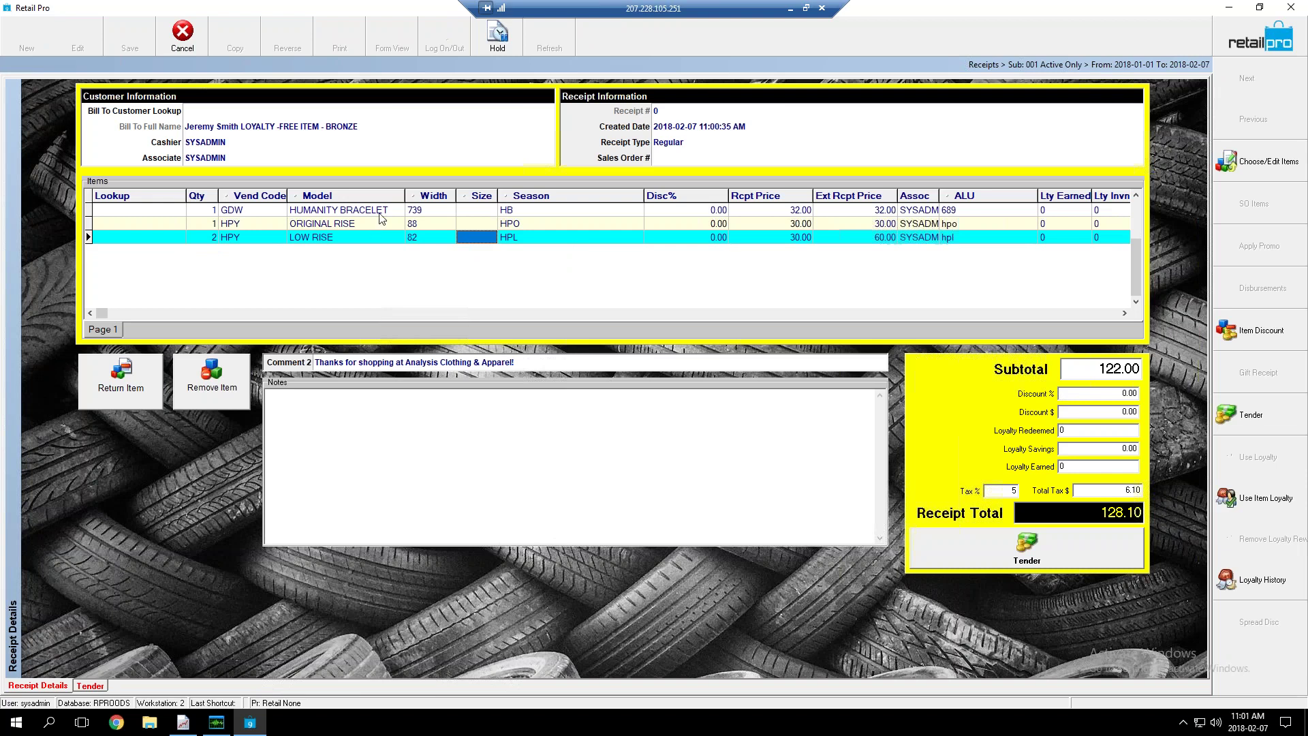
pyautogui.click(380, 213)
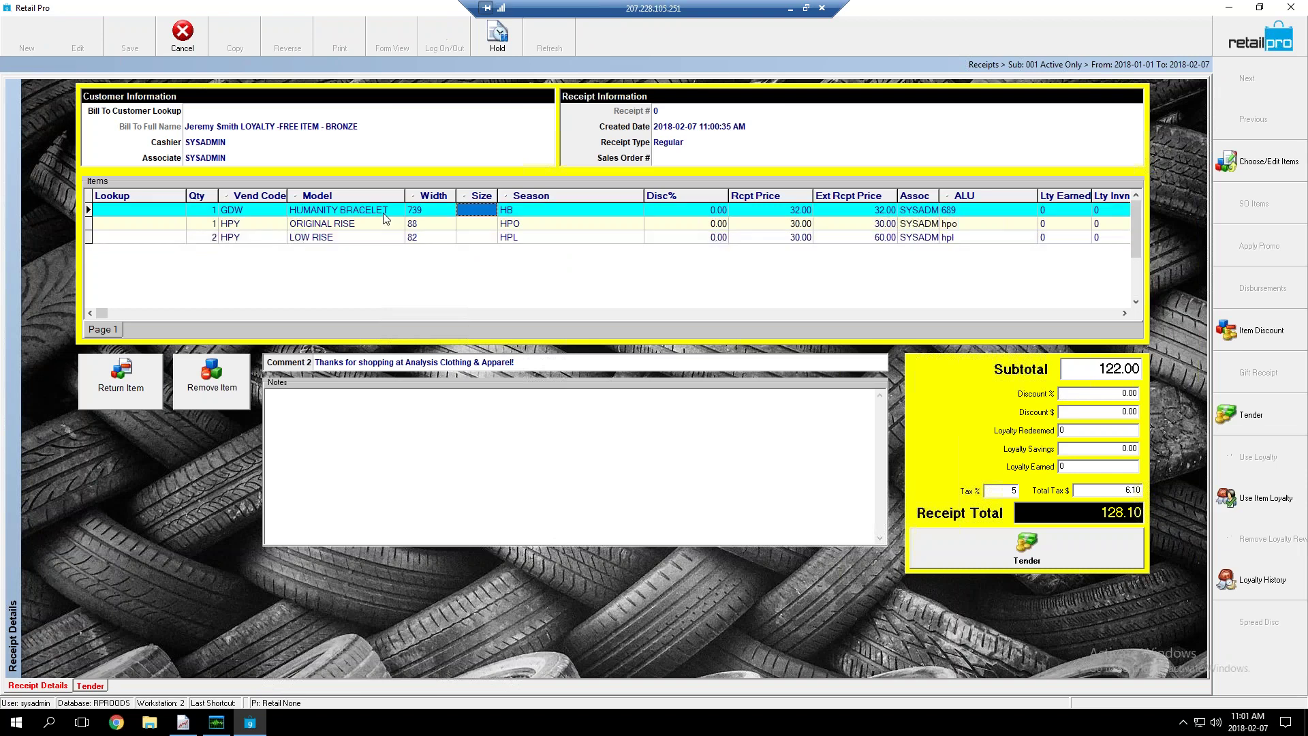
pyautogui.click(1258, 511)
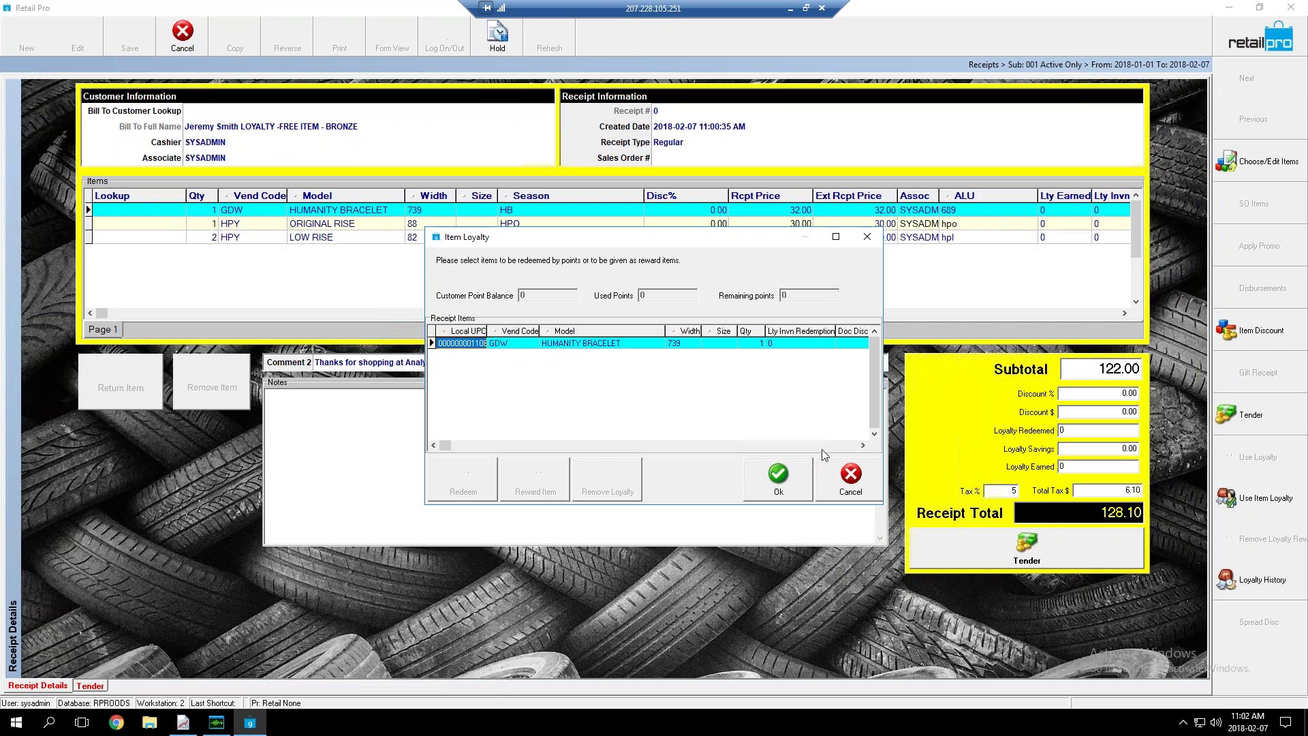
pyautogui.click(851, 477)
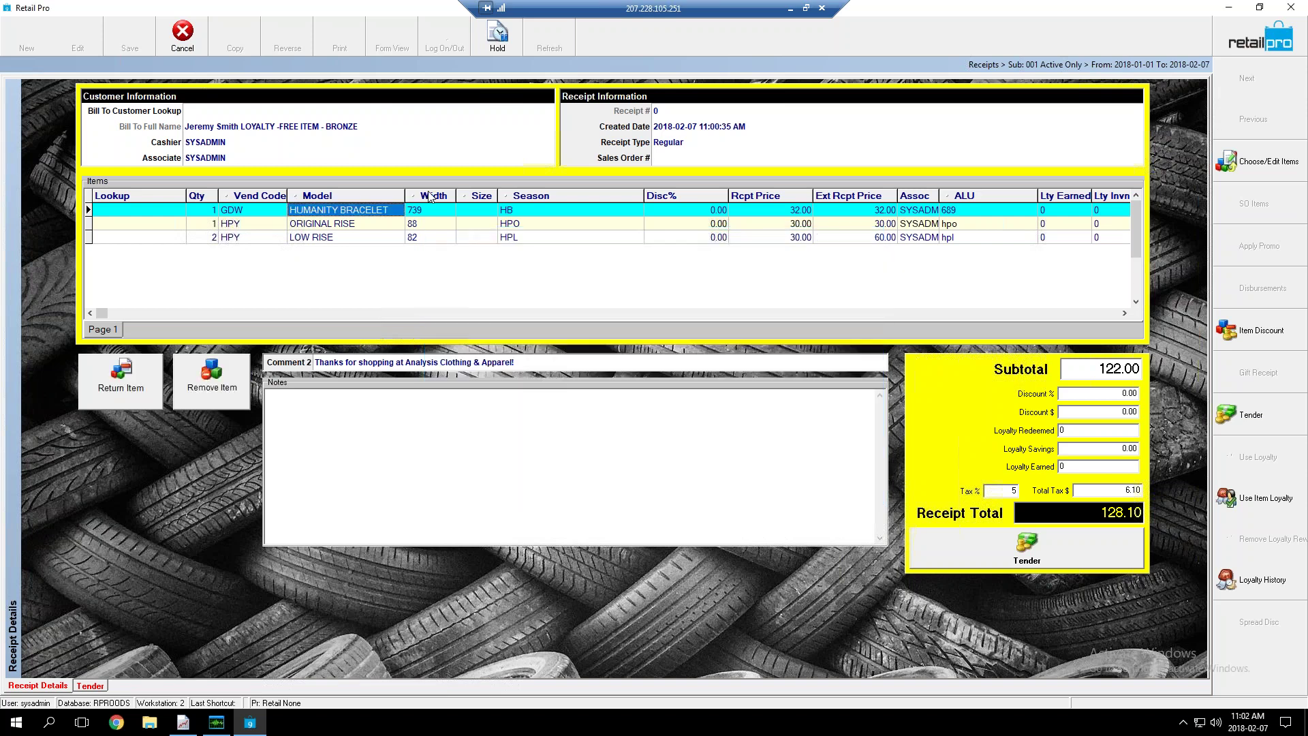
pyautogui.click(353, 115)
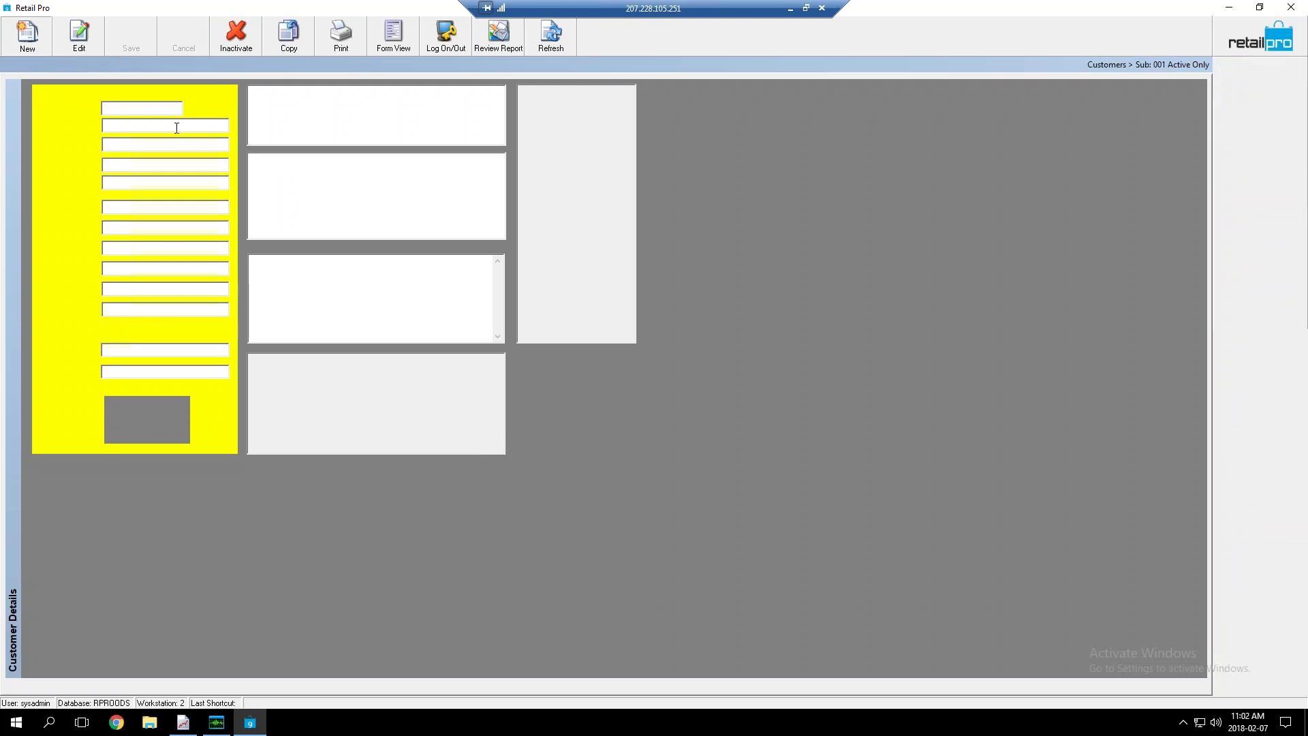
# Create and save a new customer with the customer's first and last name
pyautogui.press('Tab')
pyautogui.press('Tab')
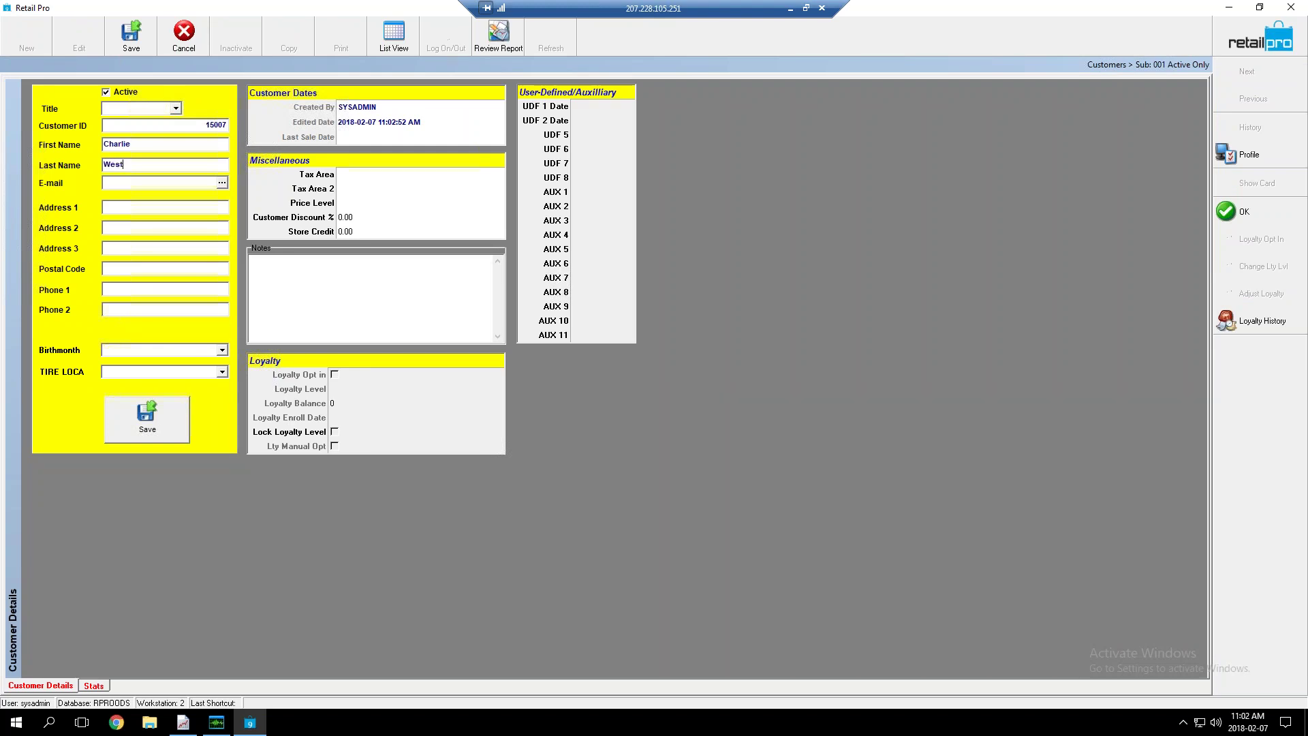
pyautogui.click(160, 409)
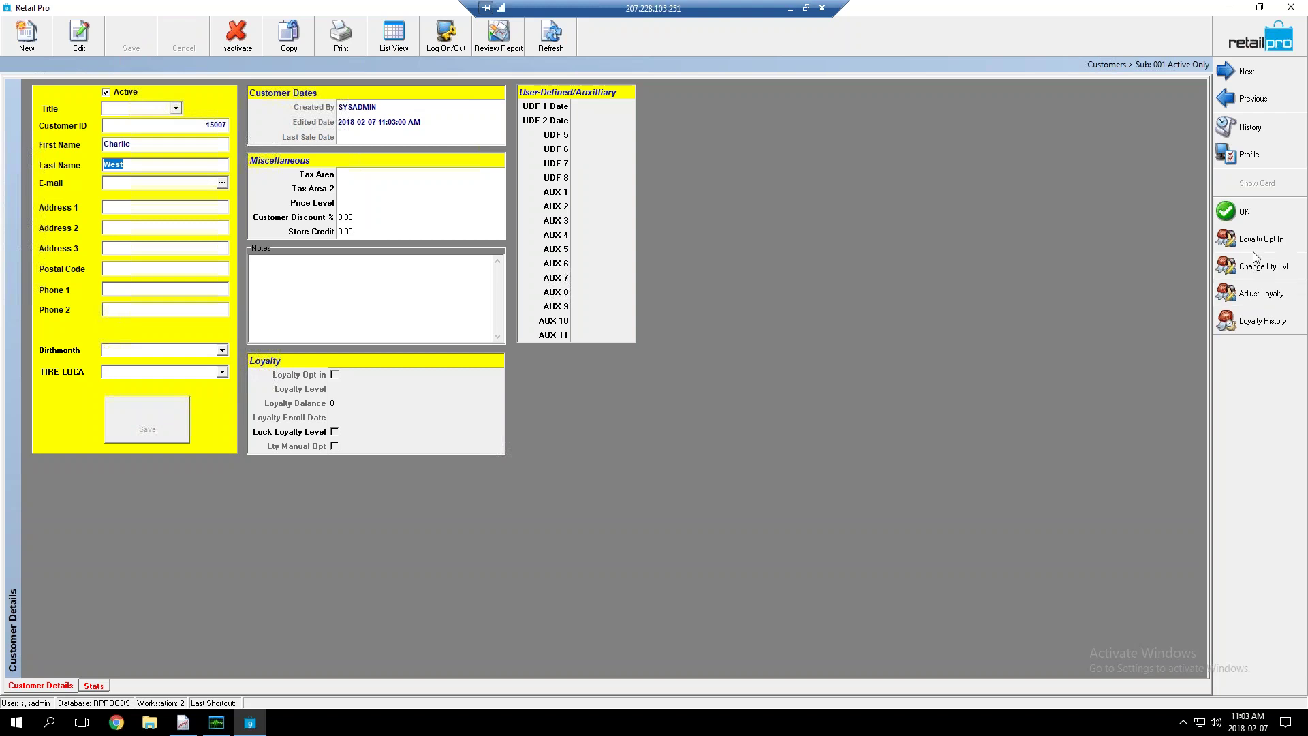
# Opt the customer into the FREE ITEM - BRONZE loyalty level and return to the 128.10 receipt
pyautogui.click(1258, 243)
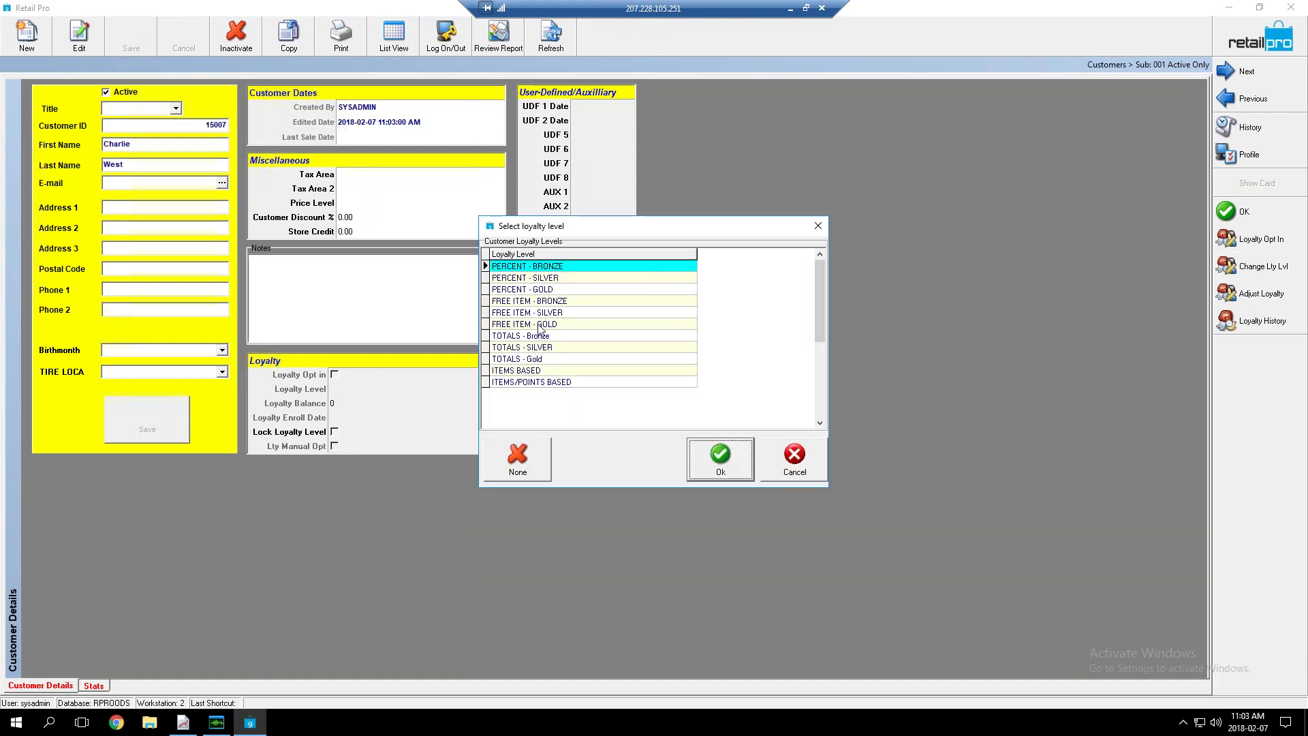
pyautogui.click(542, 302)
pyautogui.click(719, 455)
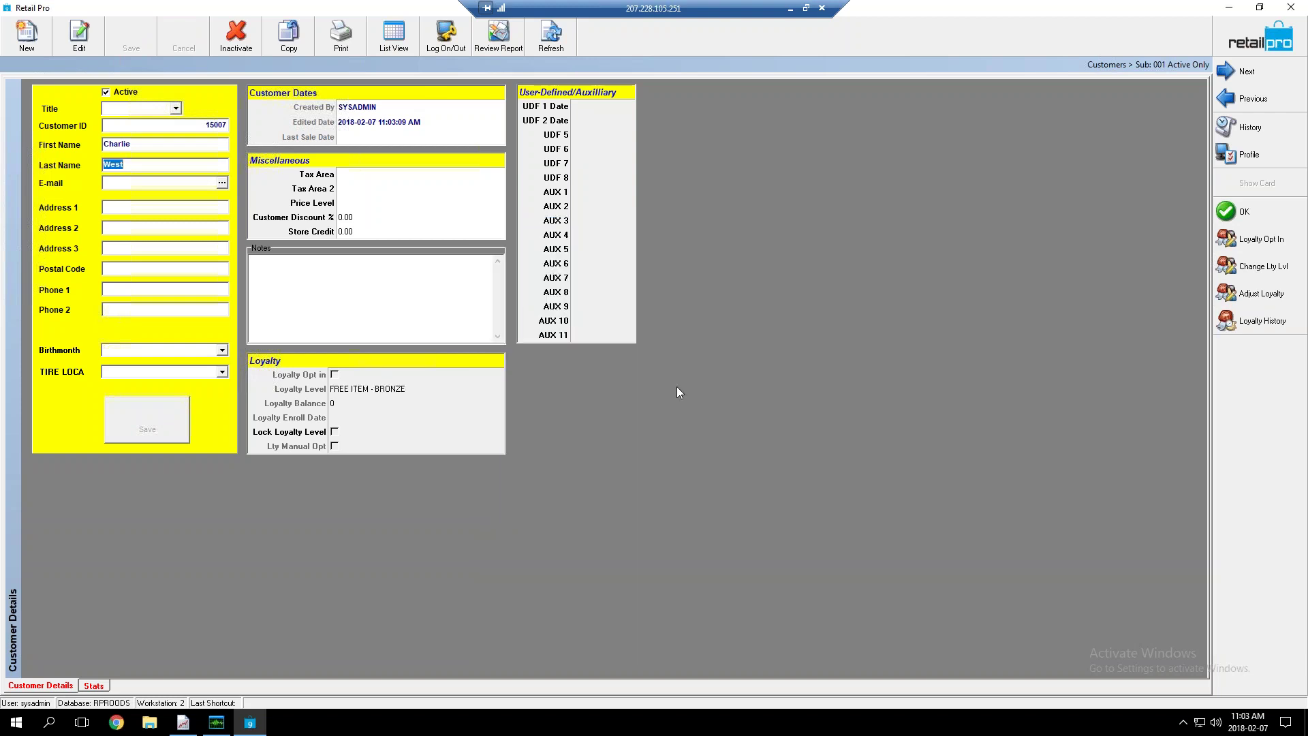
pyautogui.click(1227, 239)
pyautogui.click(1237, 212)
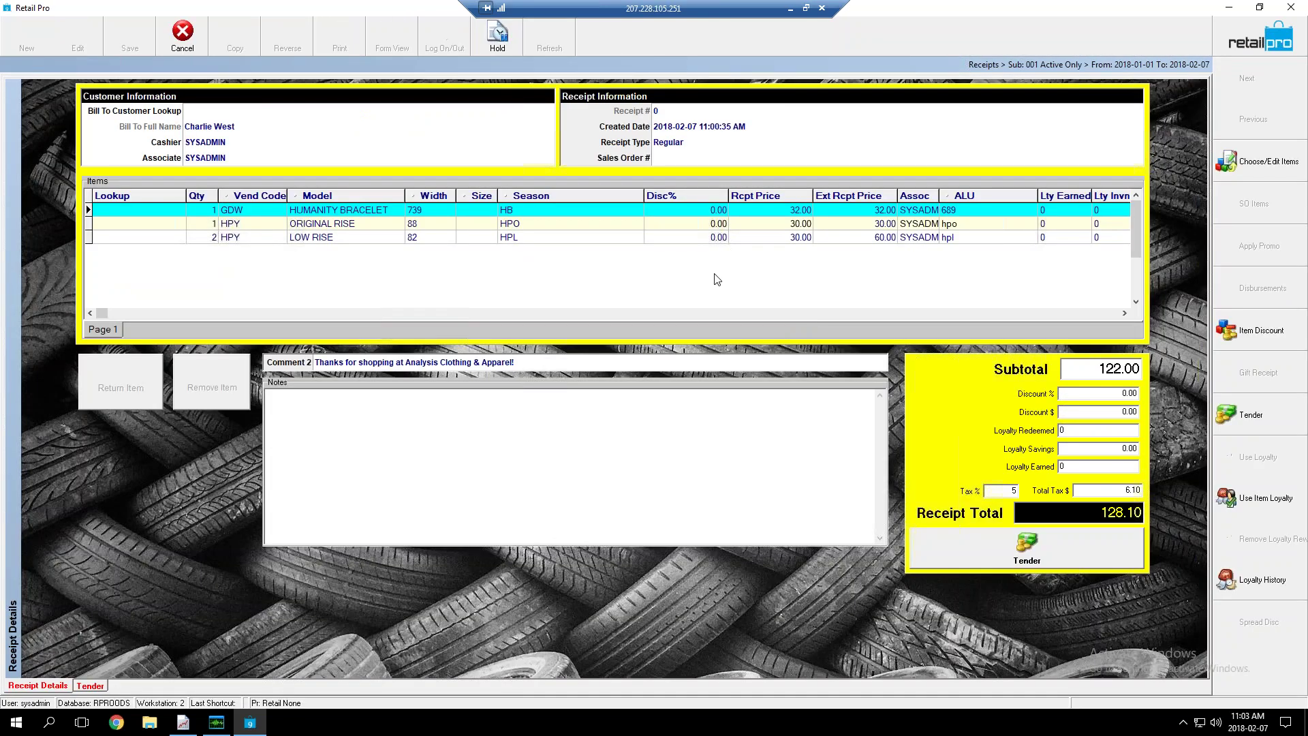
# Redeem the HUMANITY BRACELET as a free loyalty item (100% off), then open tender for 94.50
pyautogui.click(1251, 502)
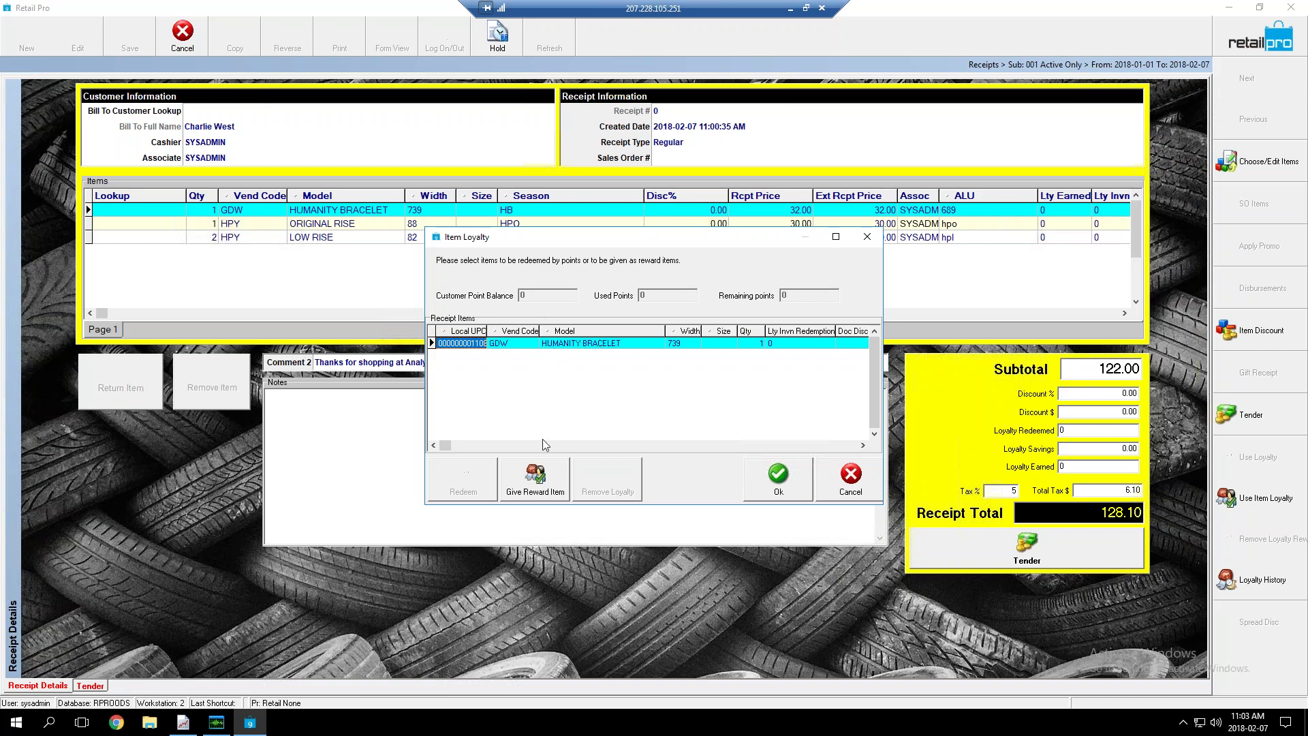
pyautogui.click(539, 489)
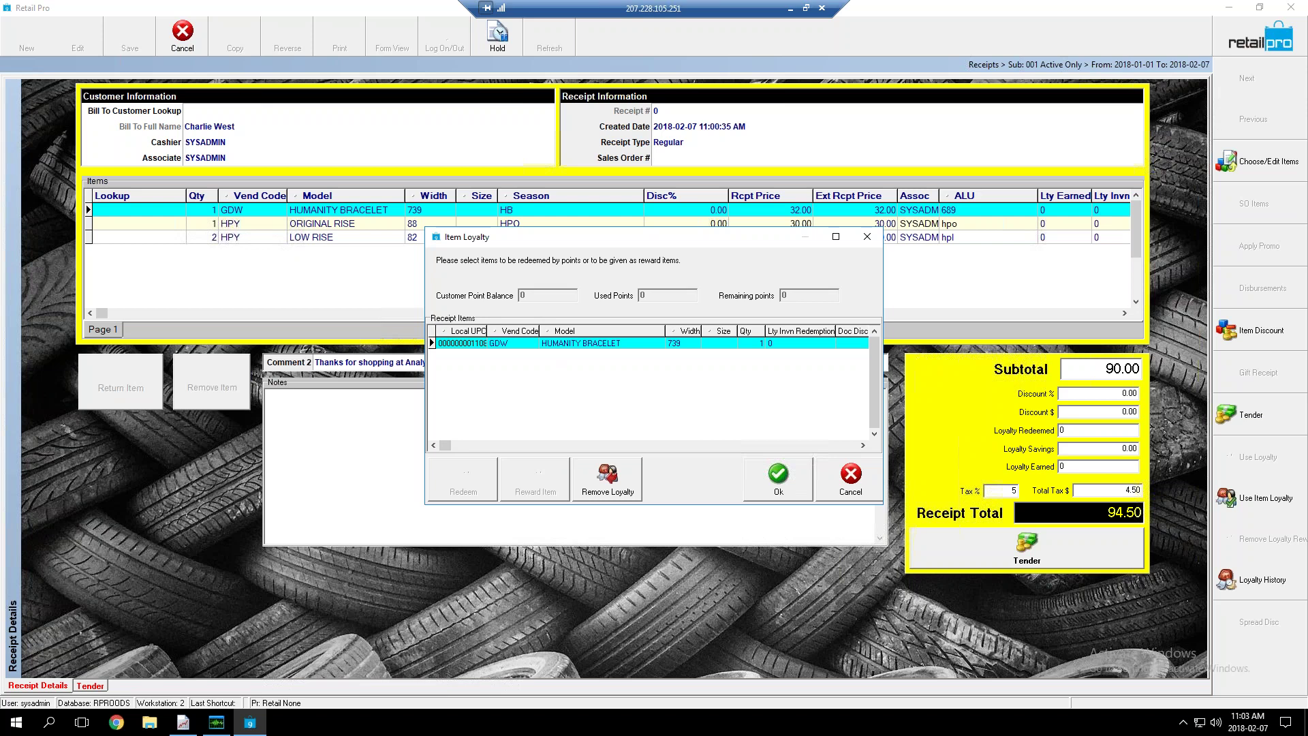
pyautogui.click(762, 481)
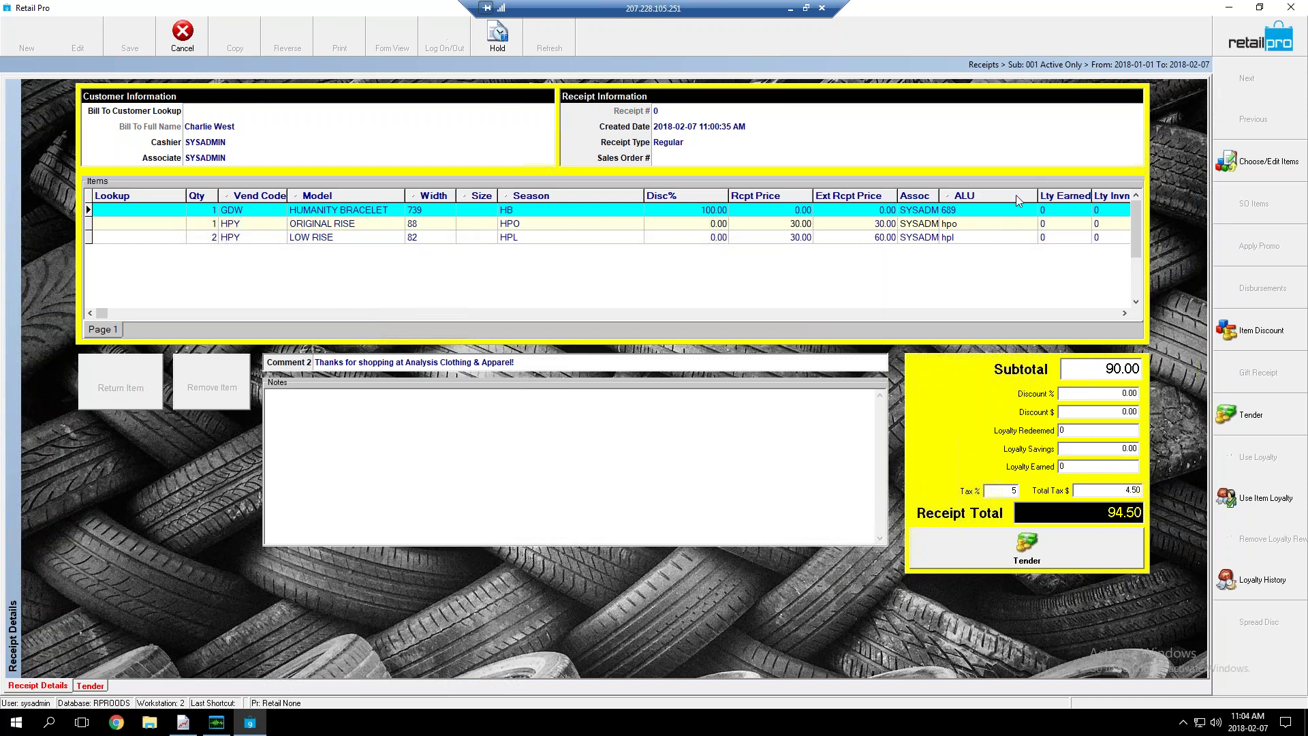
pyautogui.click(691, 212)
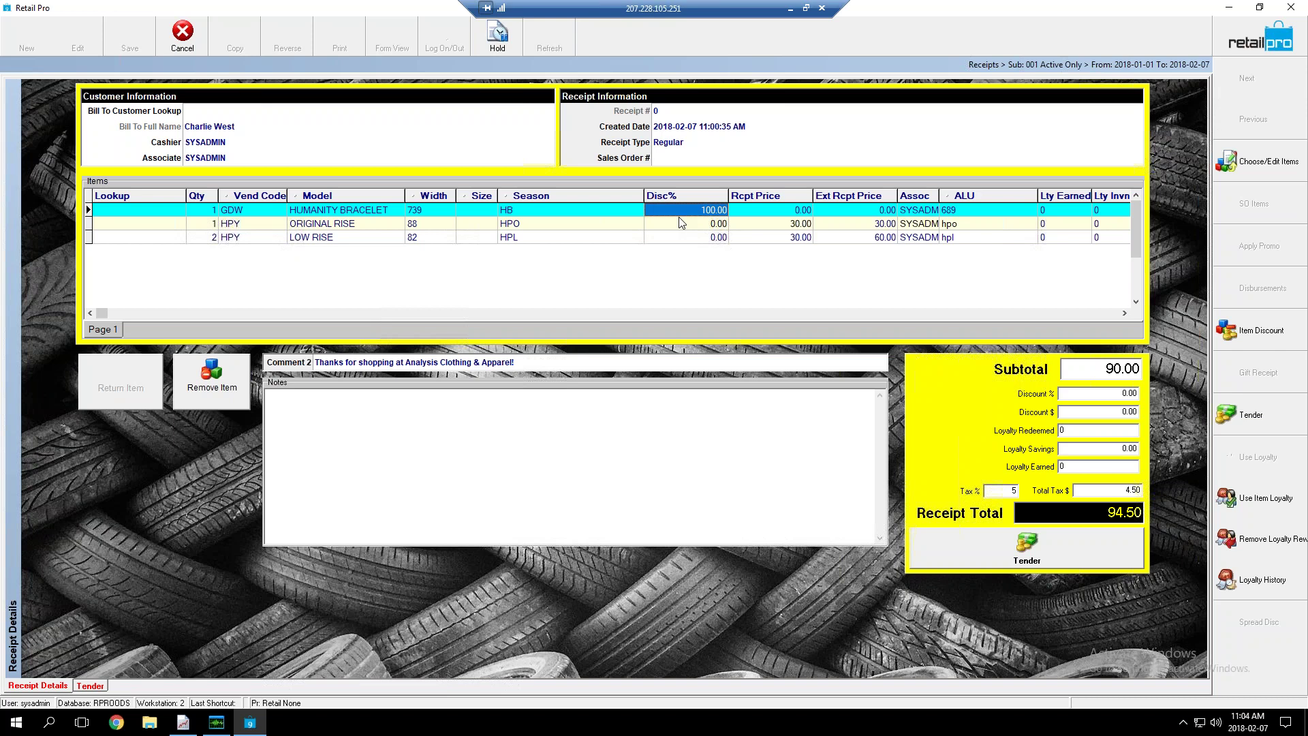
pyautogui.click(1026, 558)
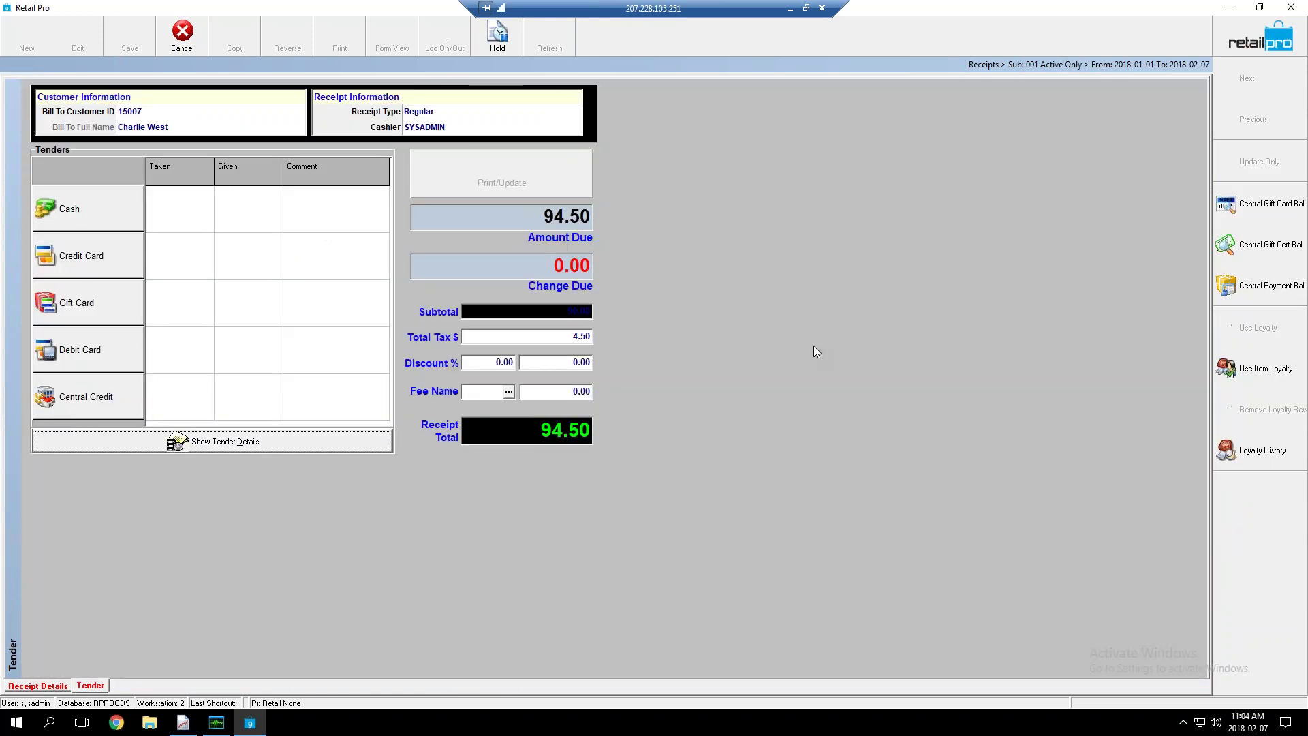
pyautogui.click(102, 219)
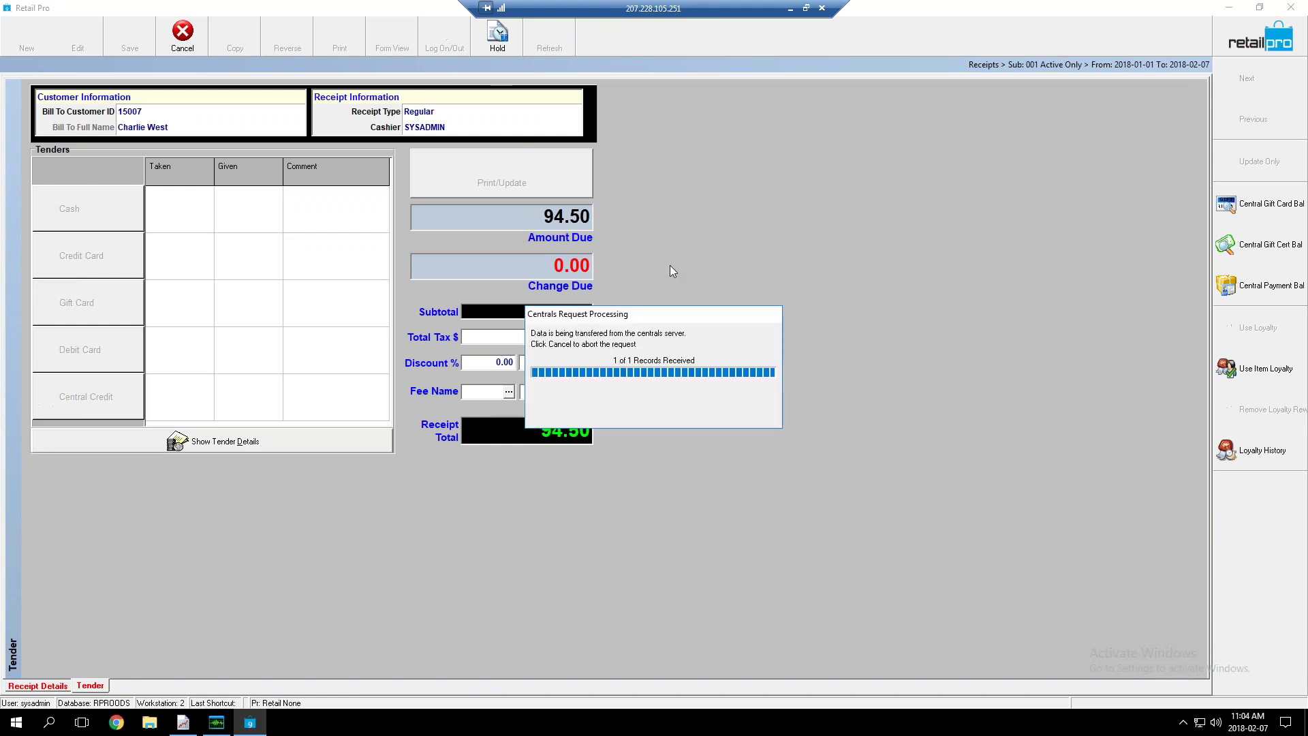
# Tender the full 94.50 in cash and save the receipt with Update Only
pyautogui.click(686, 415)
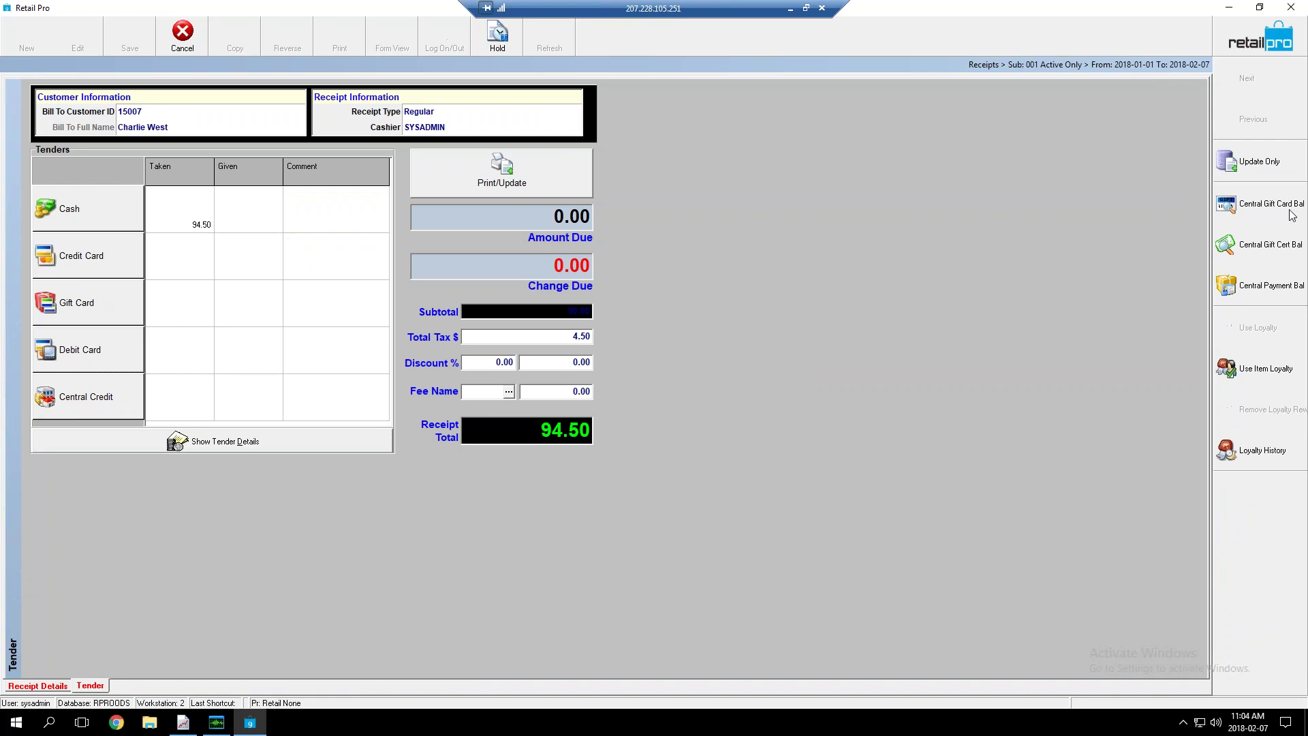
pyautogui.click(1305, 177)
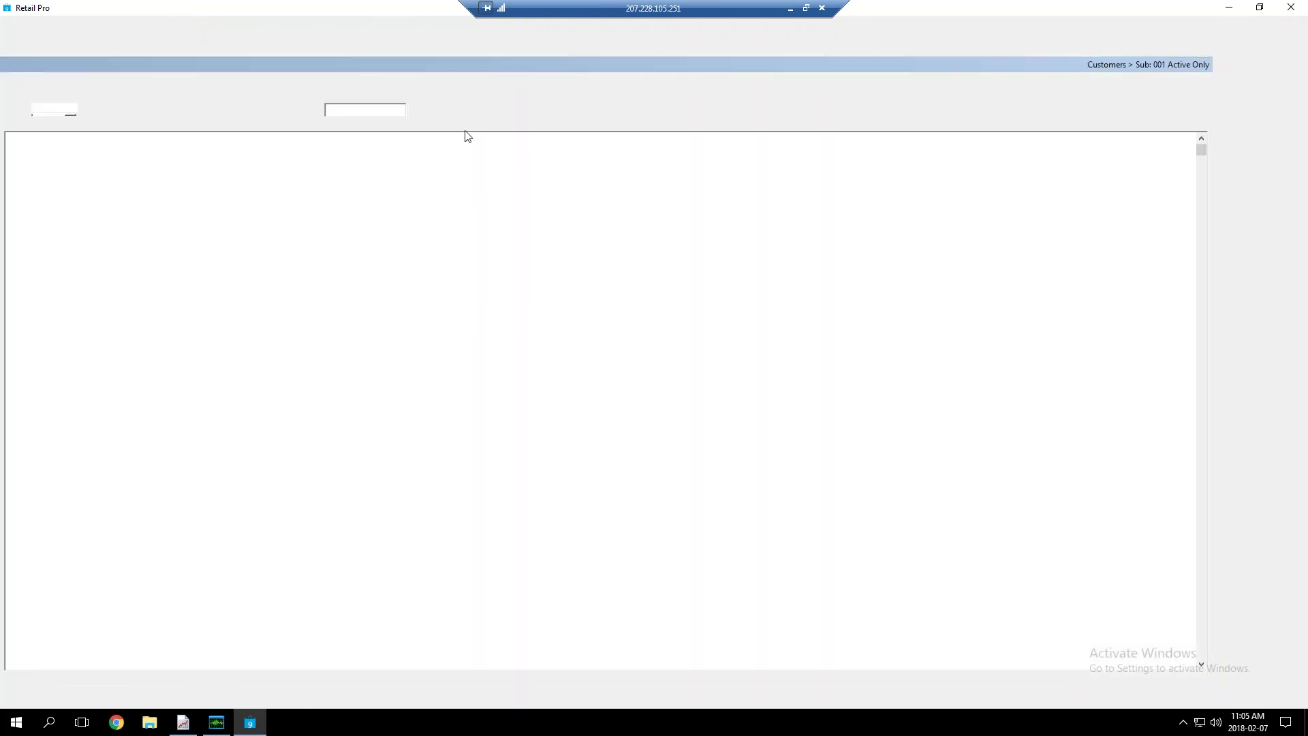
# Filter customers by last name 'loyalty' and start a receipt for LOYALTY - PERCENT - BRONZE
pyautogui.write('loyalty')
pyautogui.press('Return')
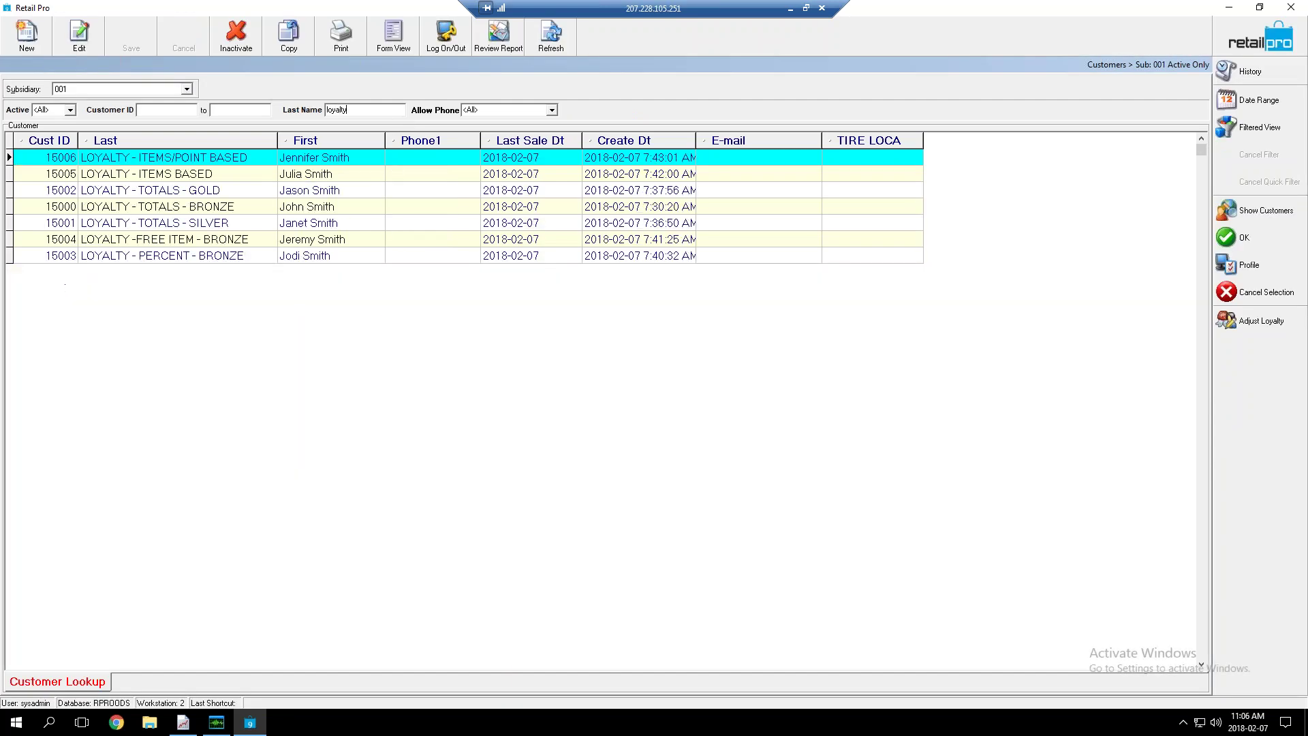
pyautogui.click(191, 257)
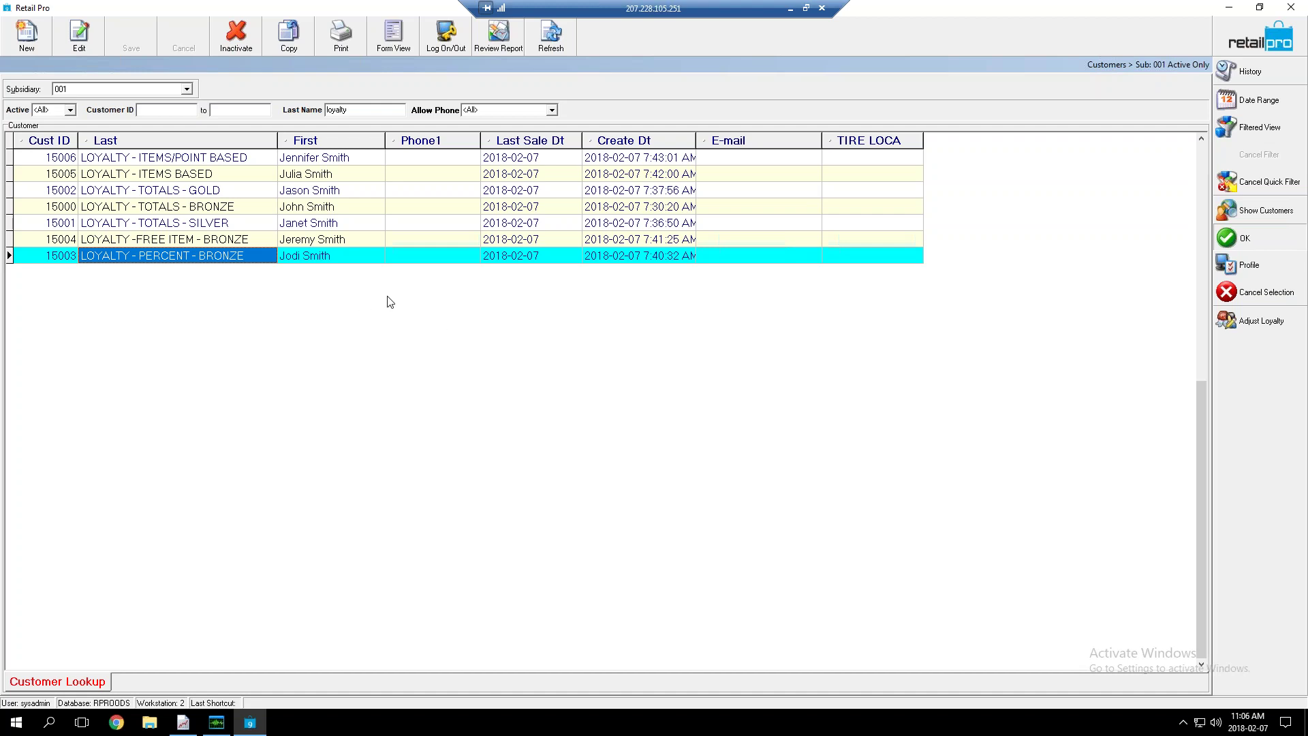
pyautogui.press('Return')
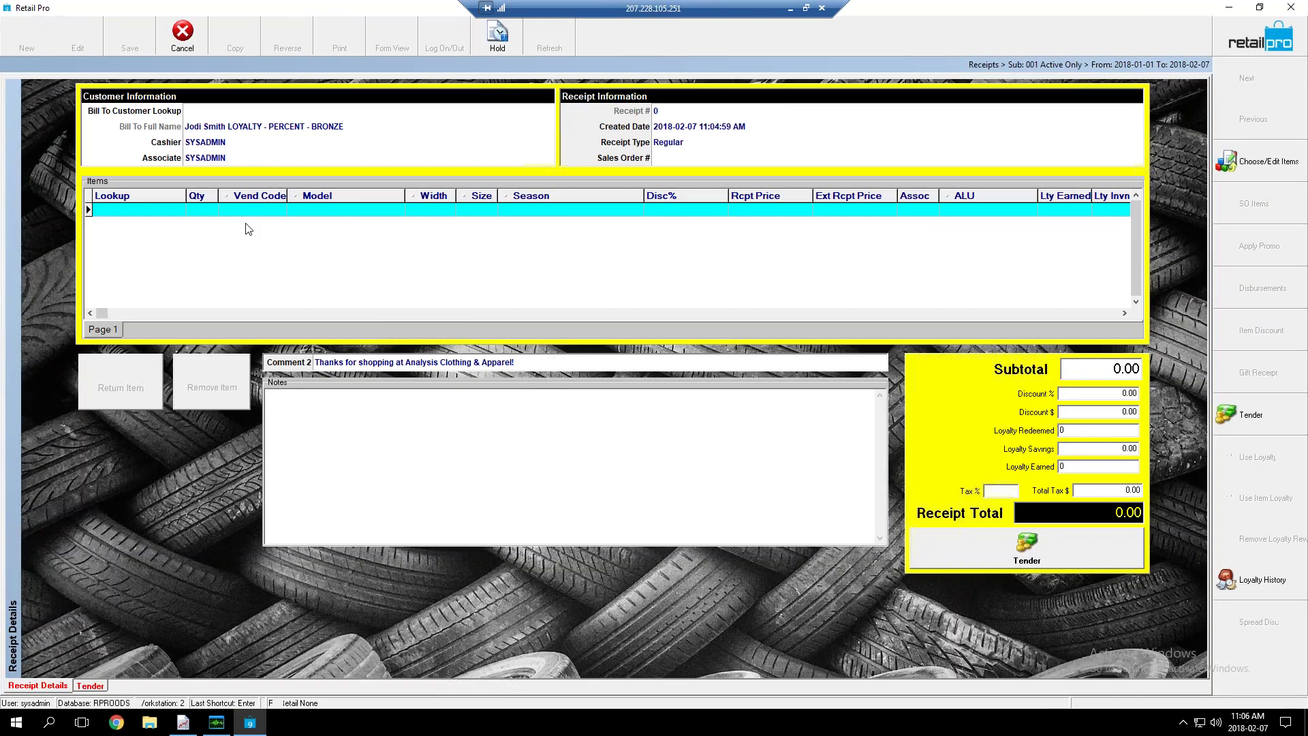
pyautogui.click(167, 211)
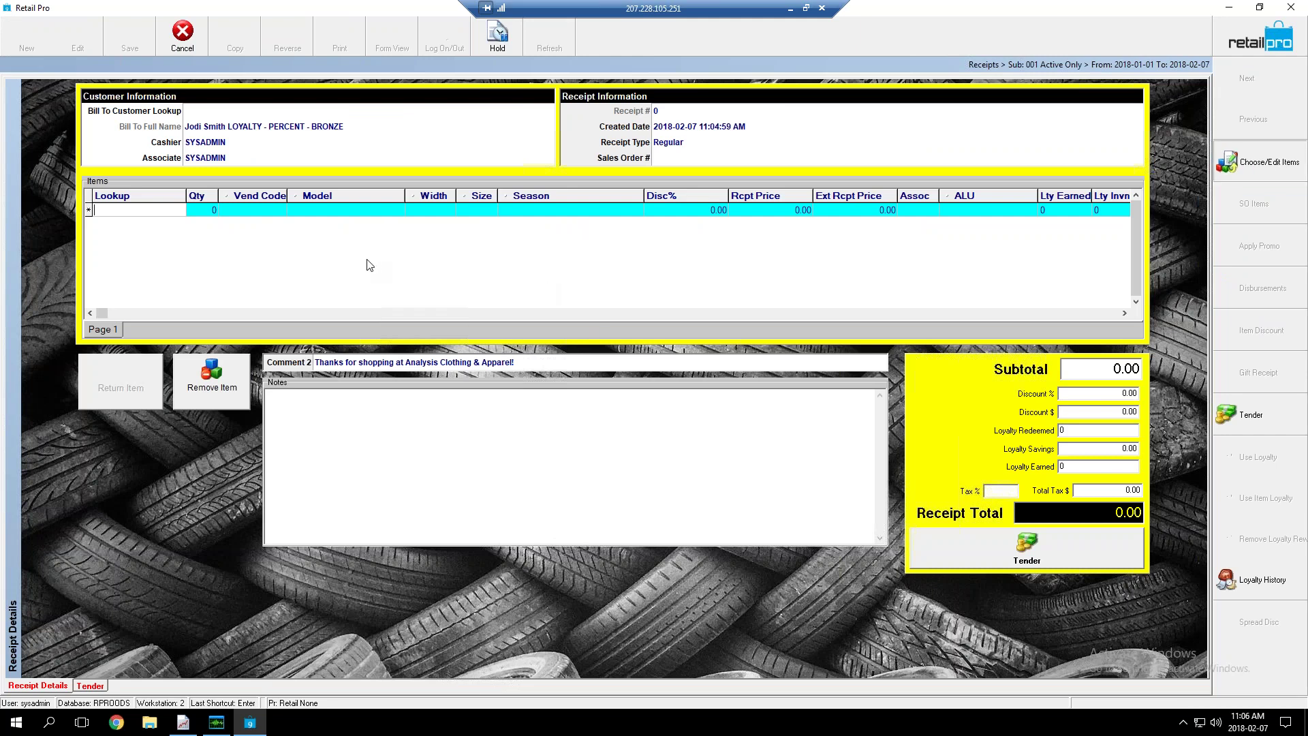
# Add 10 LOW RISE items to the receipt from the inventory list
pyautogui.click(1259, 162)
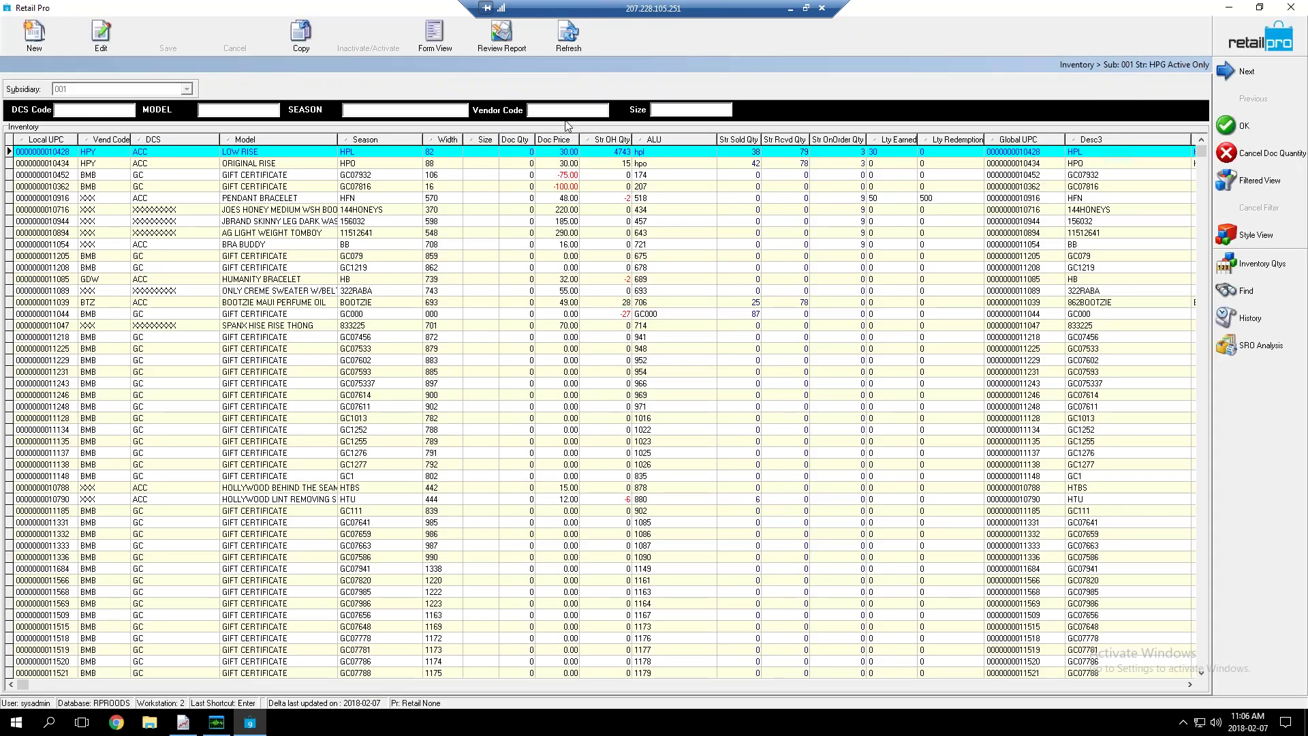
pyautogui.click(530, 154)
pyautogui.write('10')
pyautogui.click(1224, 126)
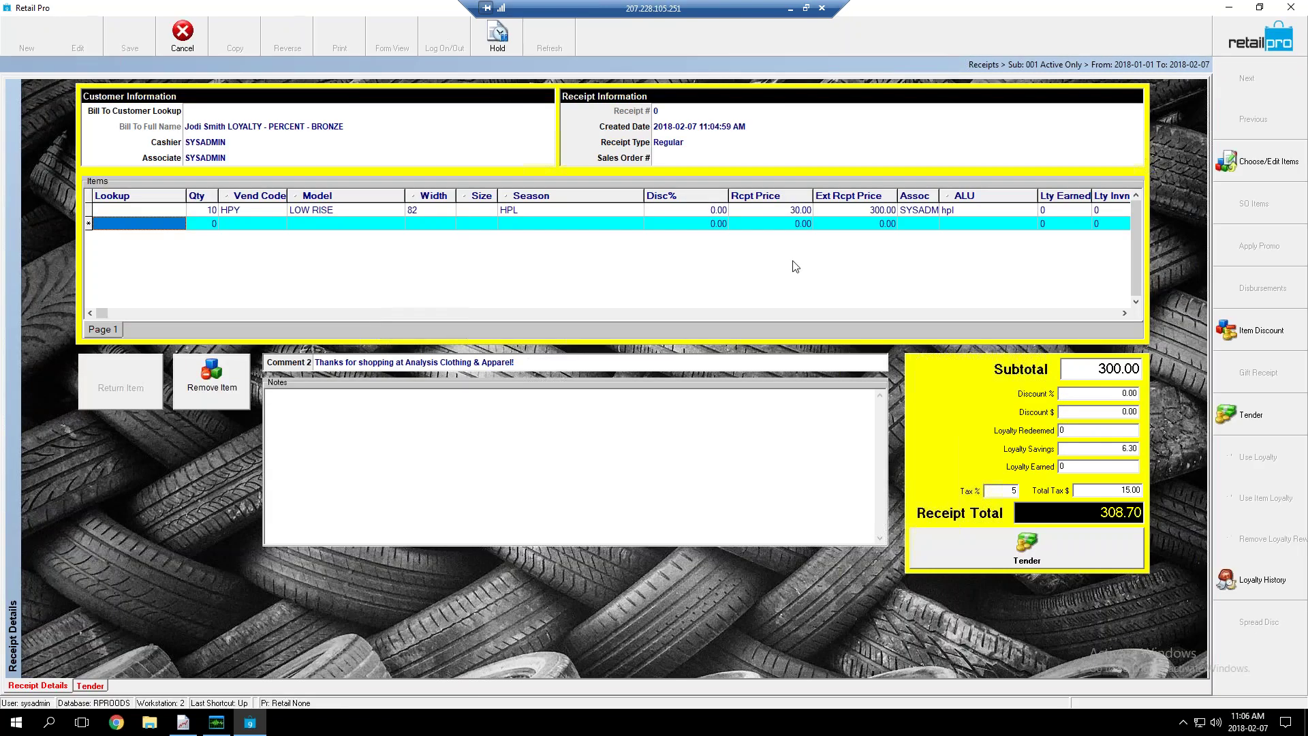
# Check the 6.30 loyalty savings on the LOW RISE line and move to tender 308.70
pyautogui.click(701, 215)
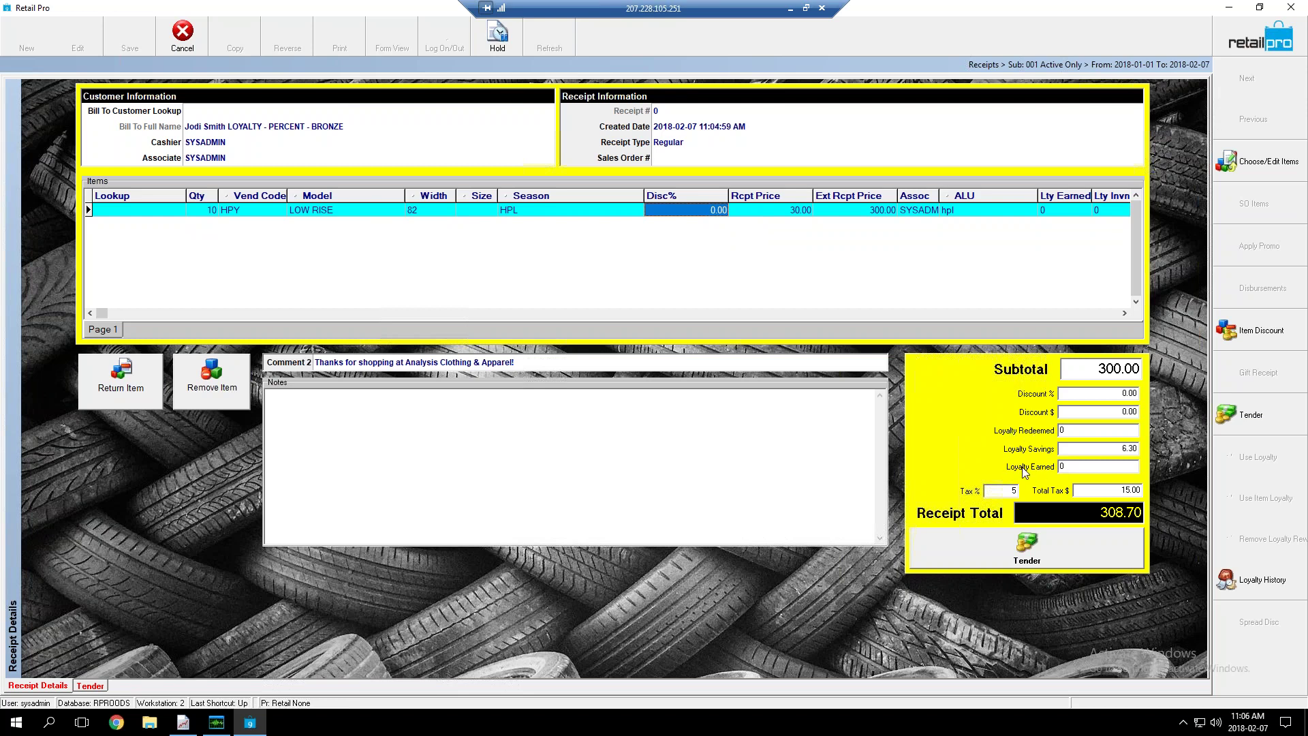
pyautogui.click(1141, 451)
pyautogui.click(1088, 454)
pyautogui.doubleClick(1084, 451)
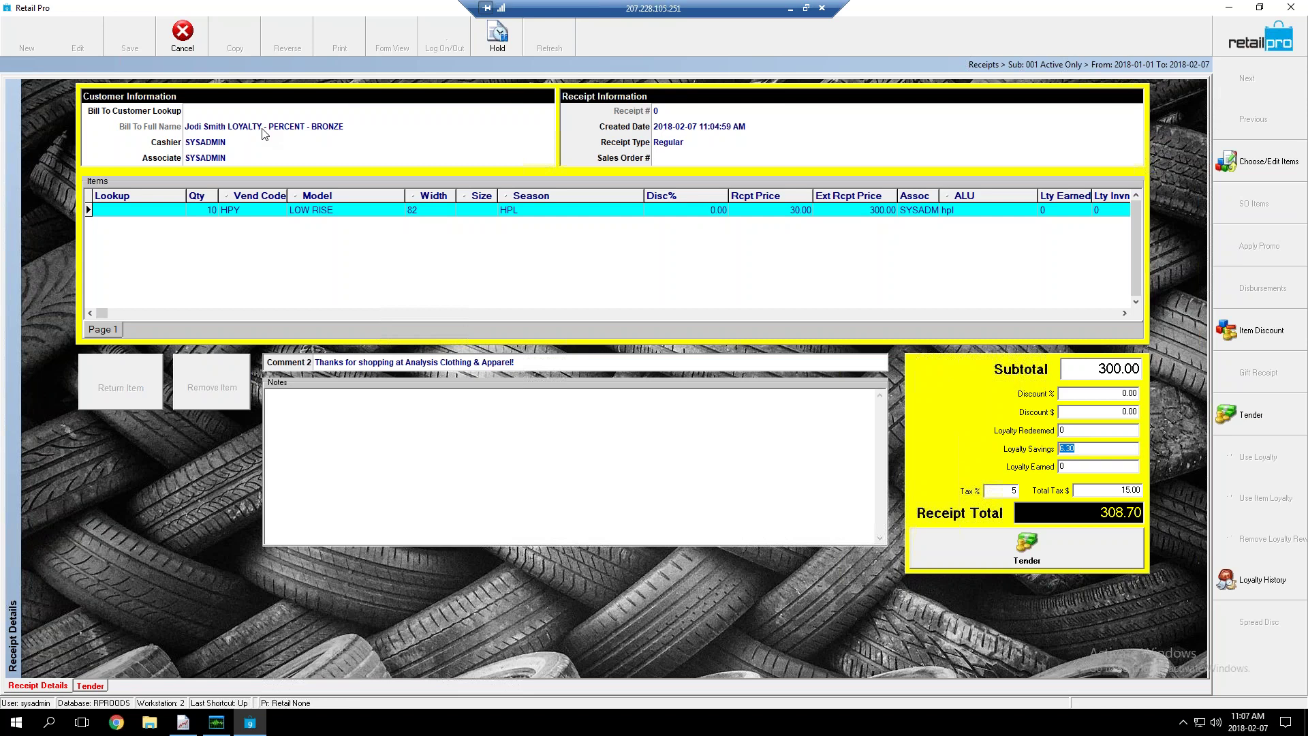
pyautogui.click(1083, 557)
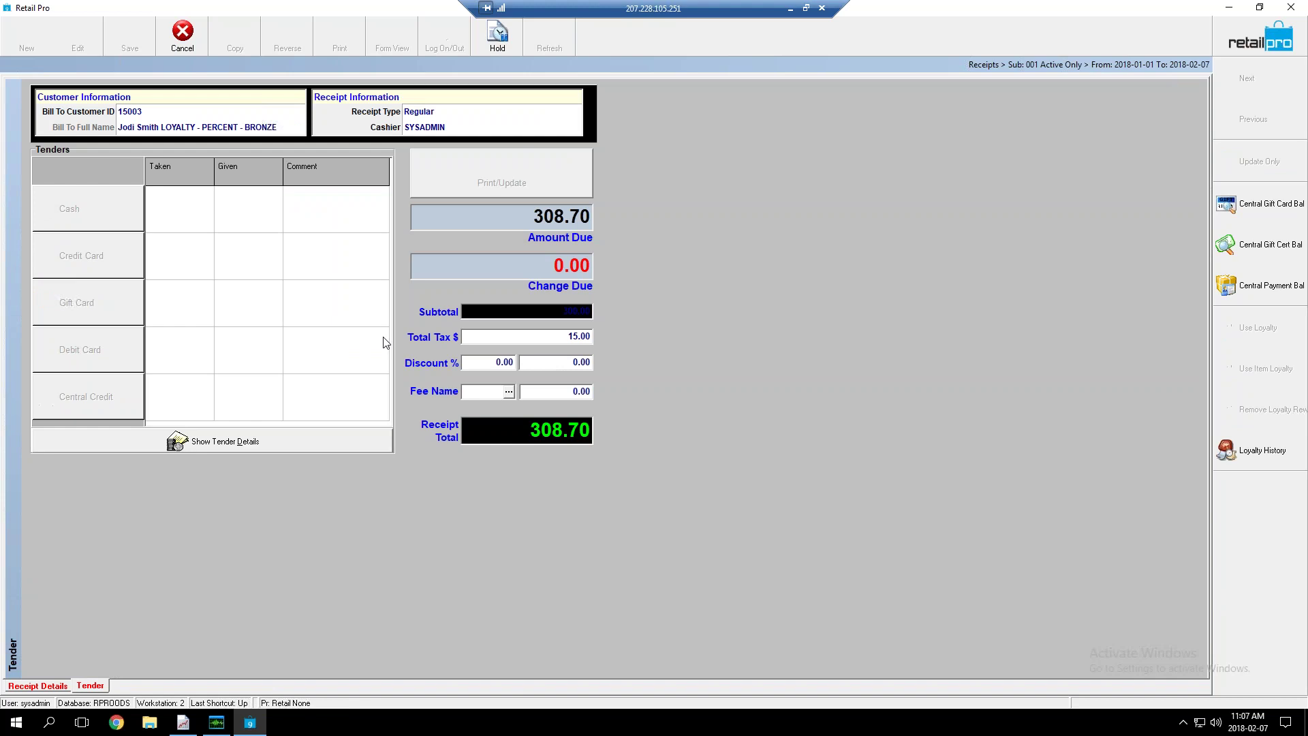
# Accept 308.70 in cash to pay off and finalize the receipt
pyautogui.click(696, 417)
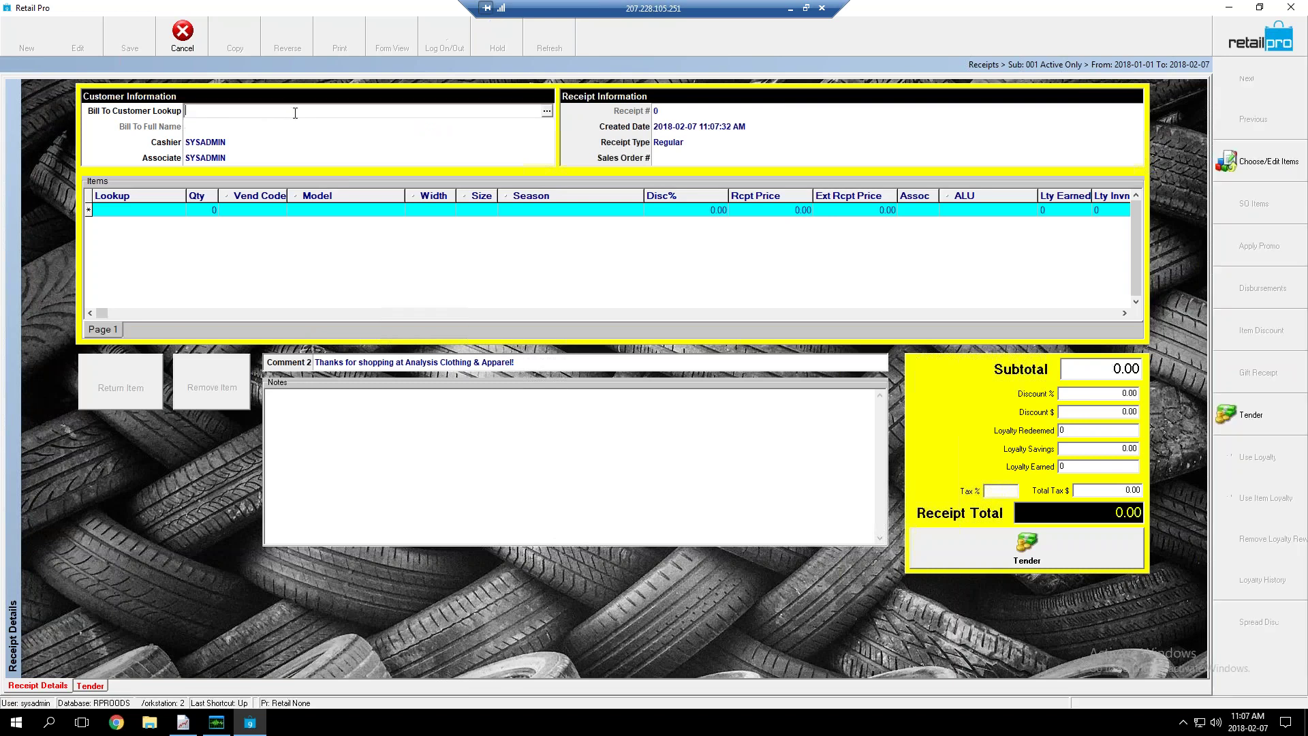
# Search 'loyal', bill the receipt to LOYALTY - ITEMS BASED, and open the Inventory list
pyautogui.write('loyal')
pyautogui.press('Return')
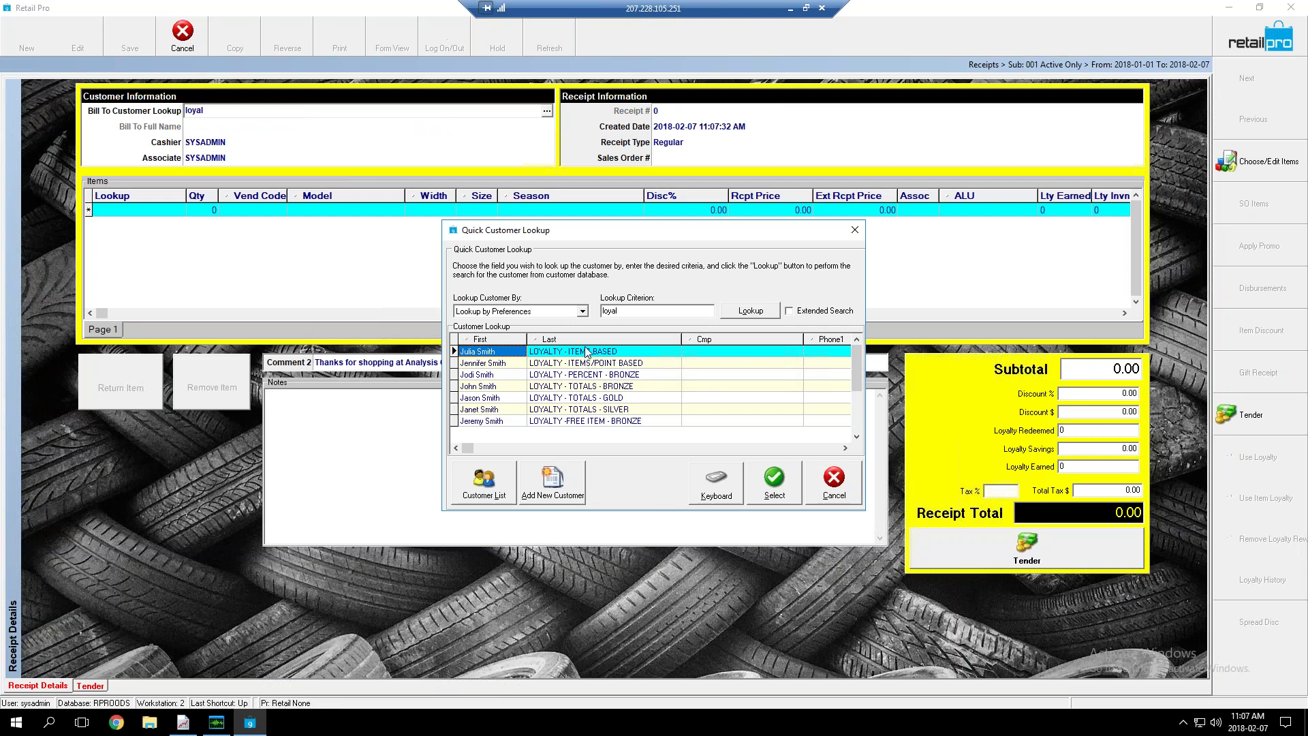
pyautogui.click(777, 485)
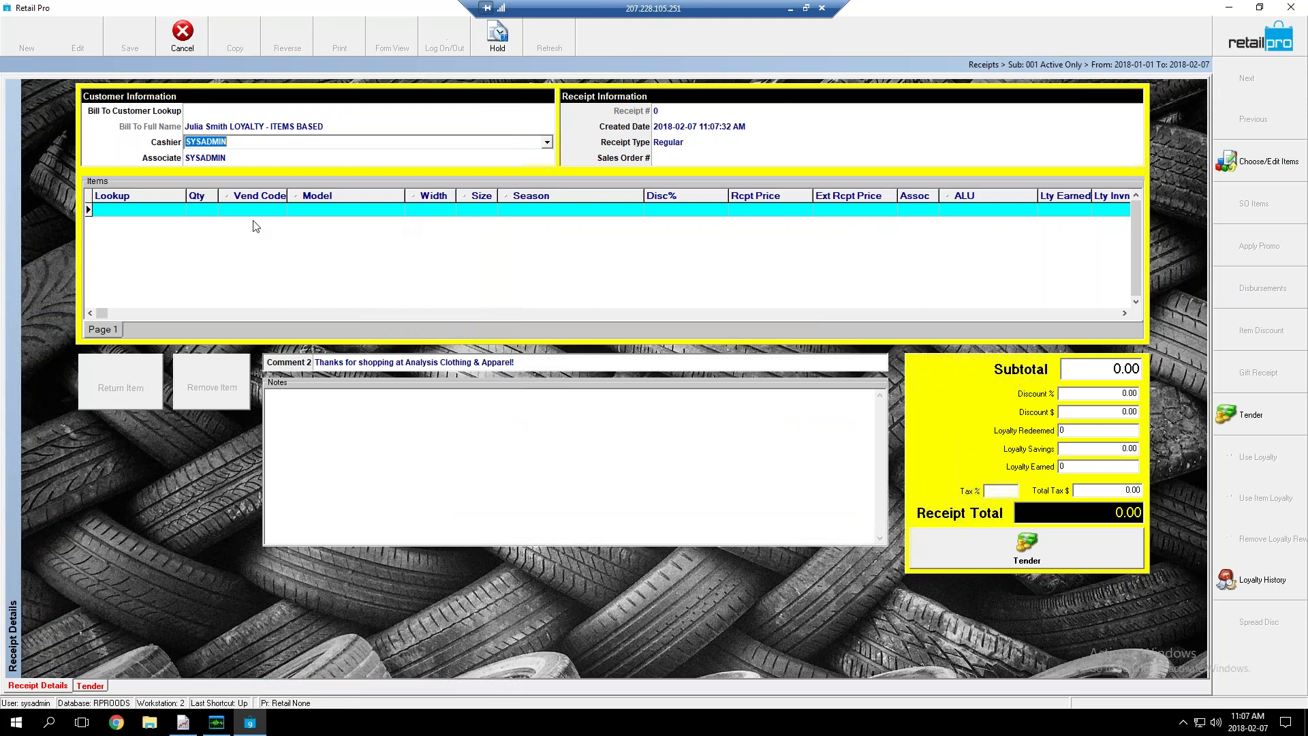
pyautogui.click(172, 214)
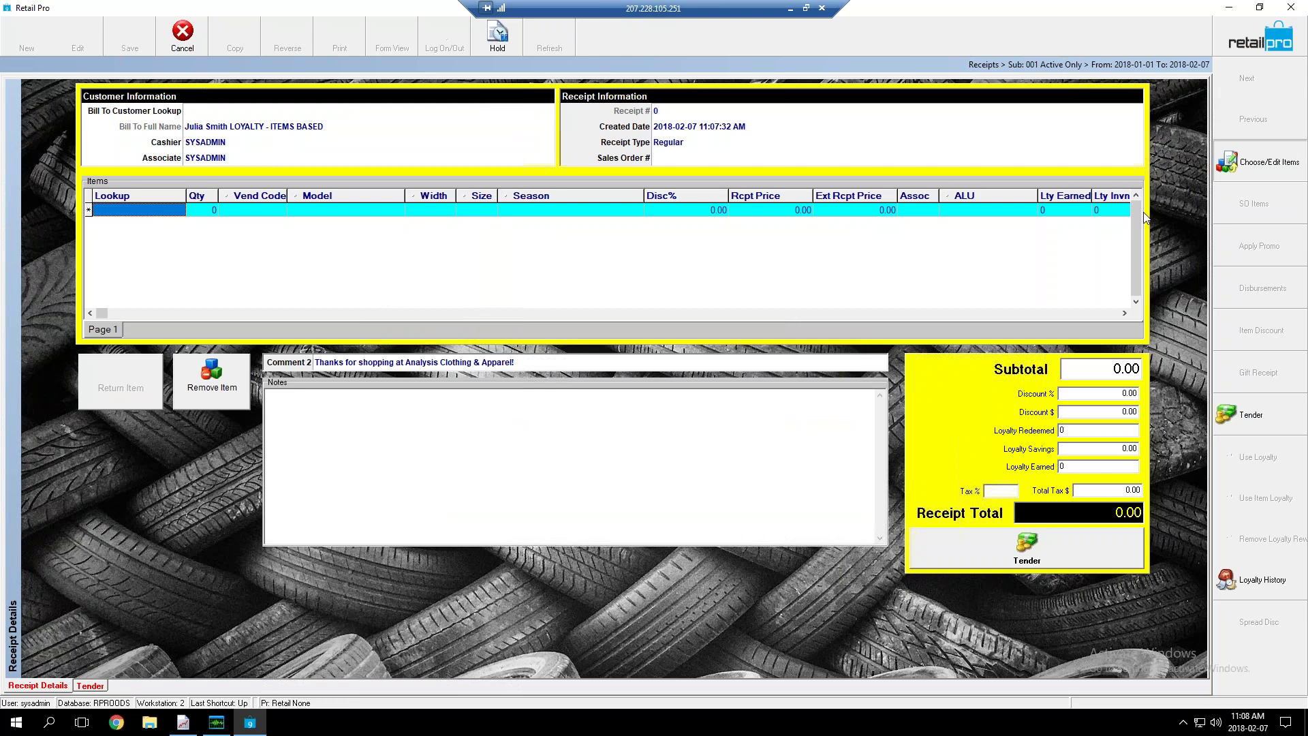
pyautogui.doubleClick(384, 304)
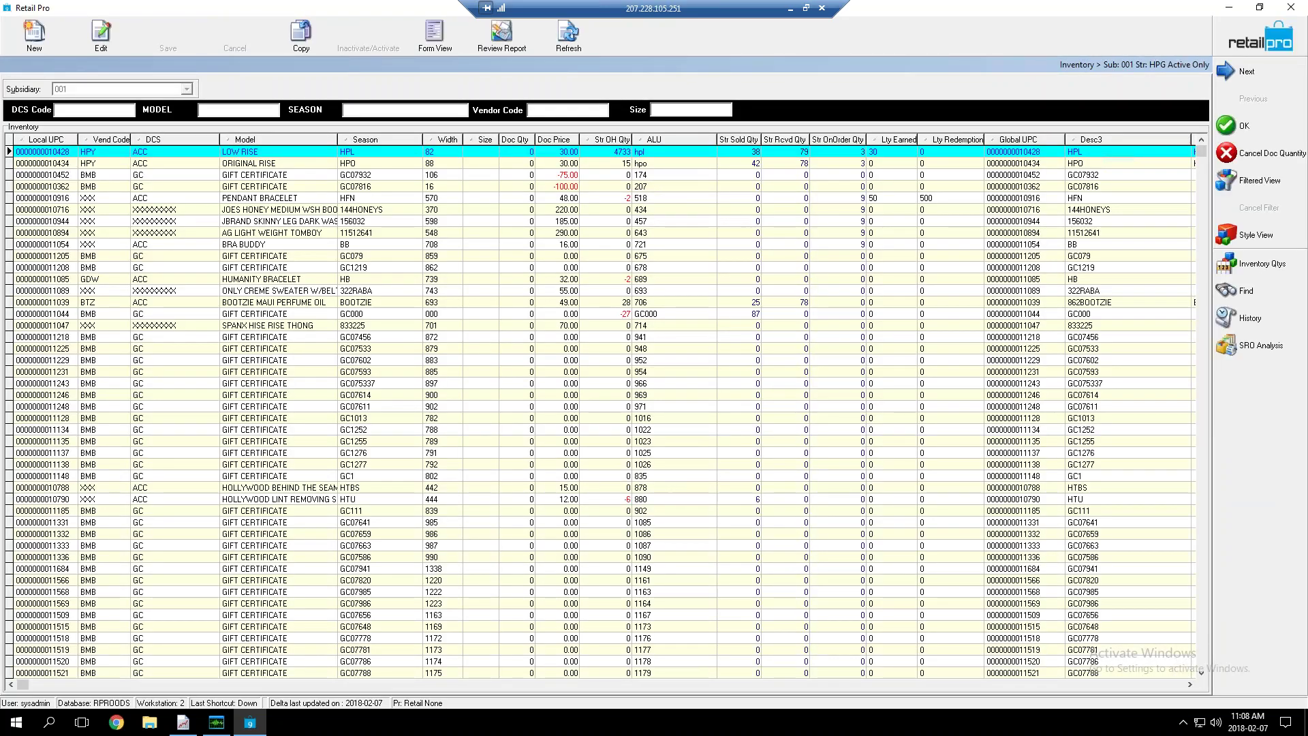
# Enter Doc Qty 10 for LOW RISE and 5 for PENDANT BRACELET, then add them to the receipt
pyautogui.click(522, 153)
pyautogui.write('10')
pyautogui.press('Return')
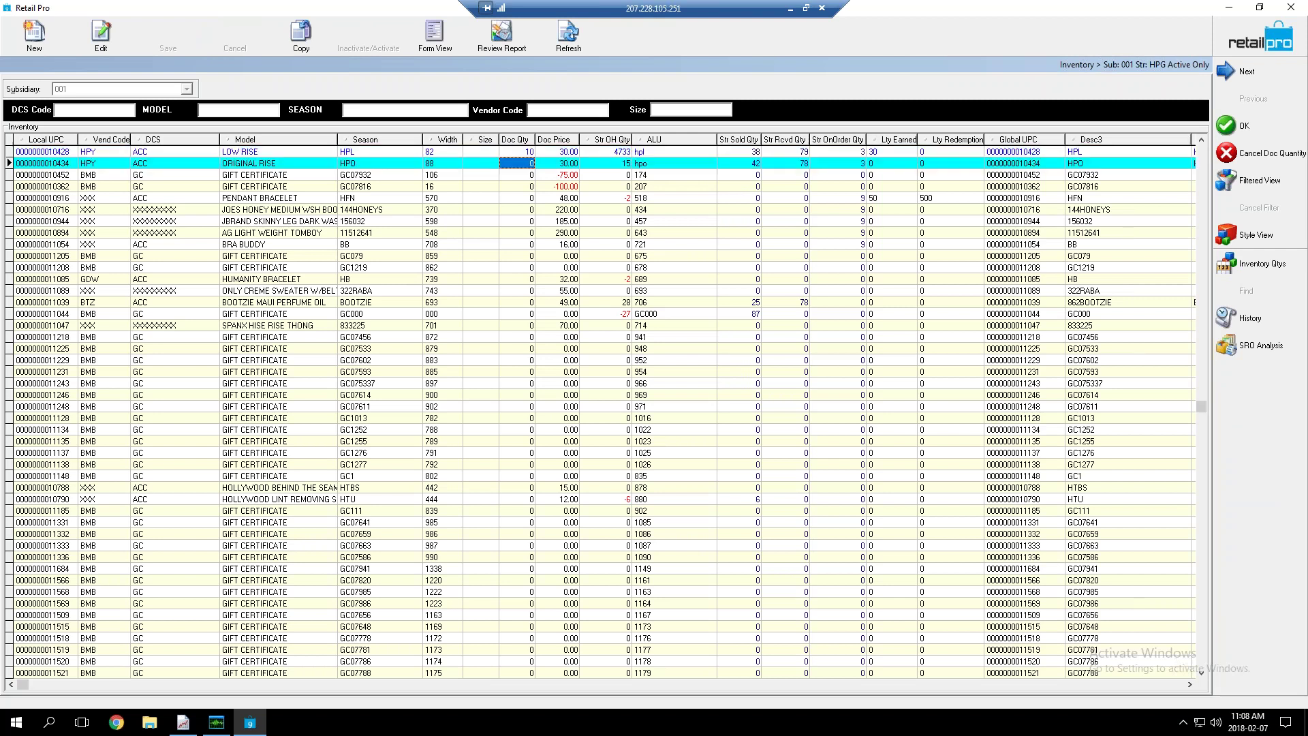
pyautogui.press('Up')
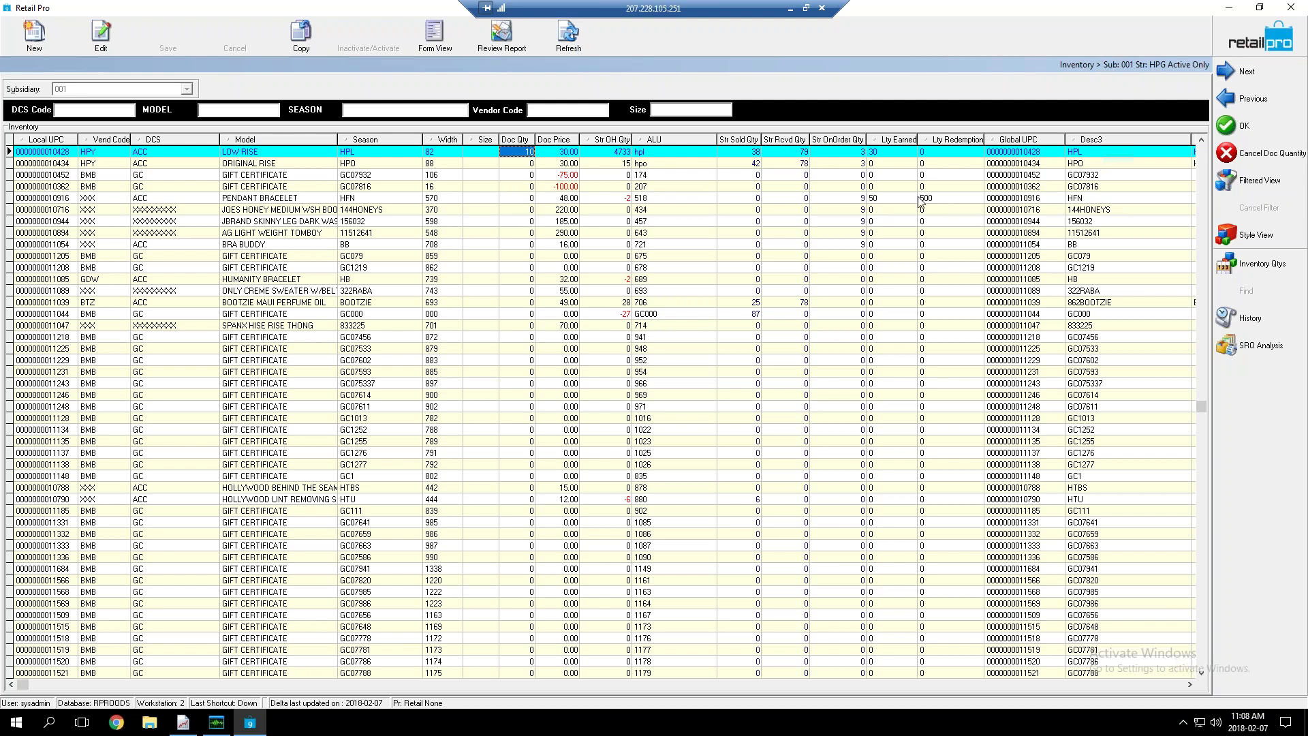
pyautogui.click(528, 199)
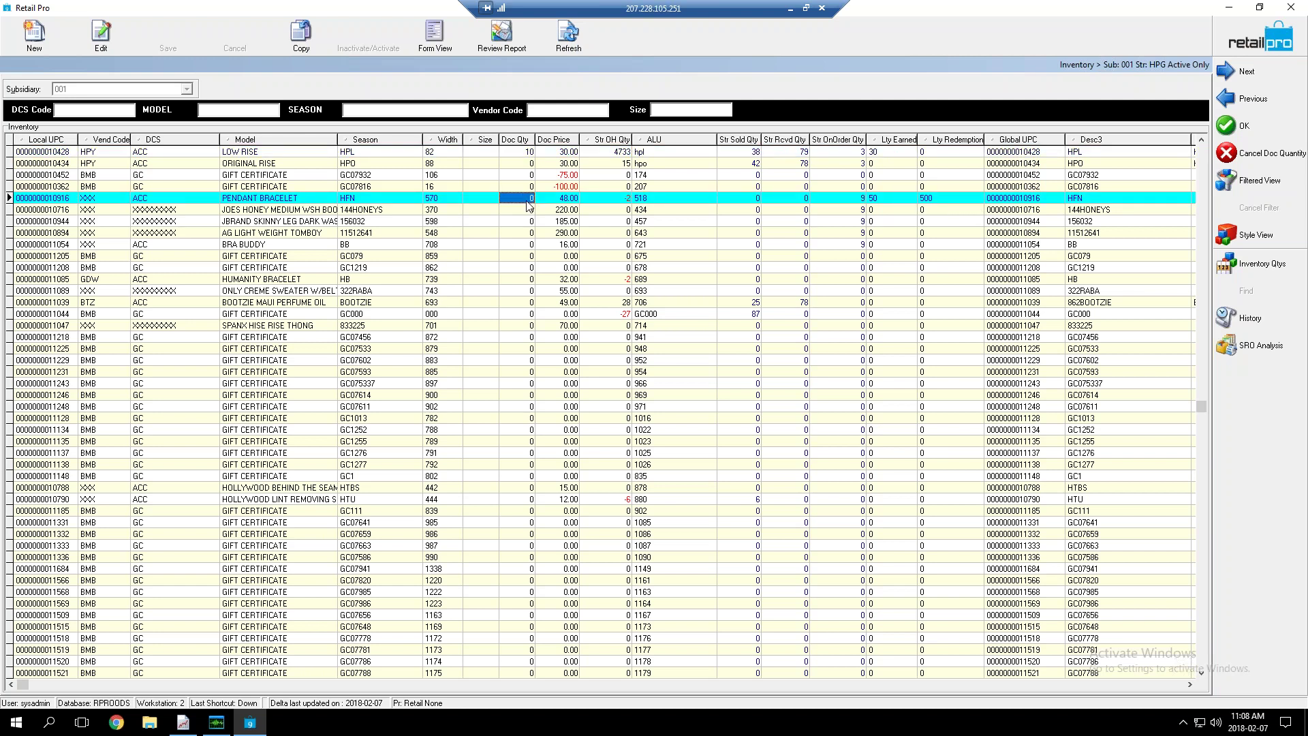
pyautogui.write('5')
pyautogui.press('Down')
pyautogui.click(597, 383)
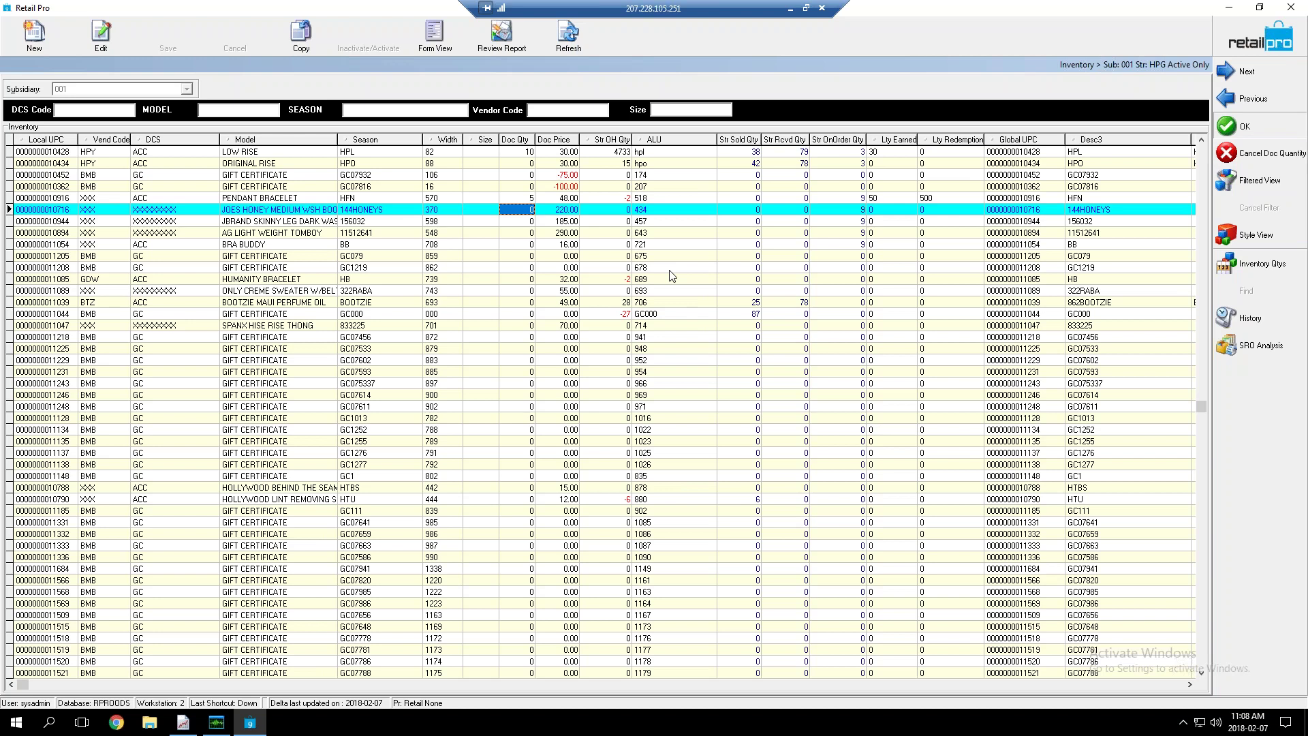
pyautogui.press('Return')
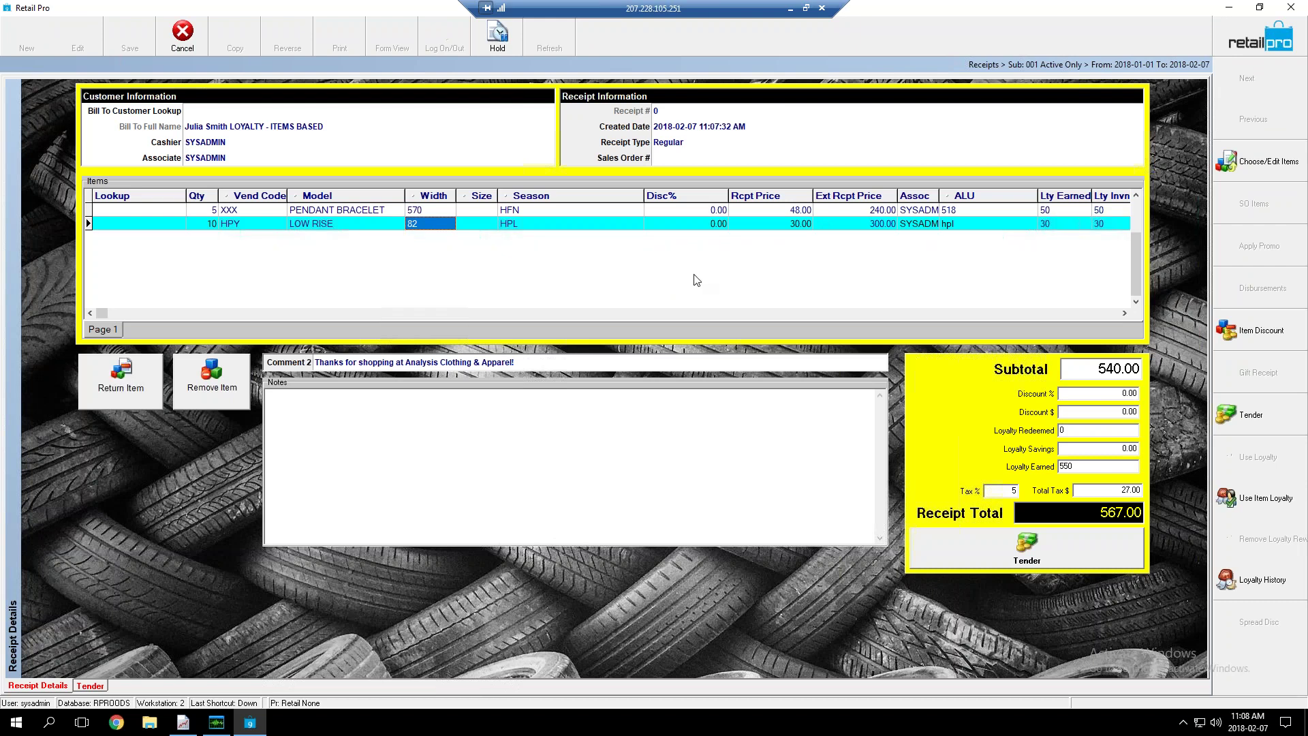
pyautogui.click(1083, 467)
pyautogui.doubleClick(1081, 464)
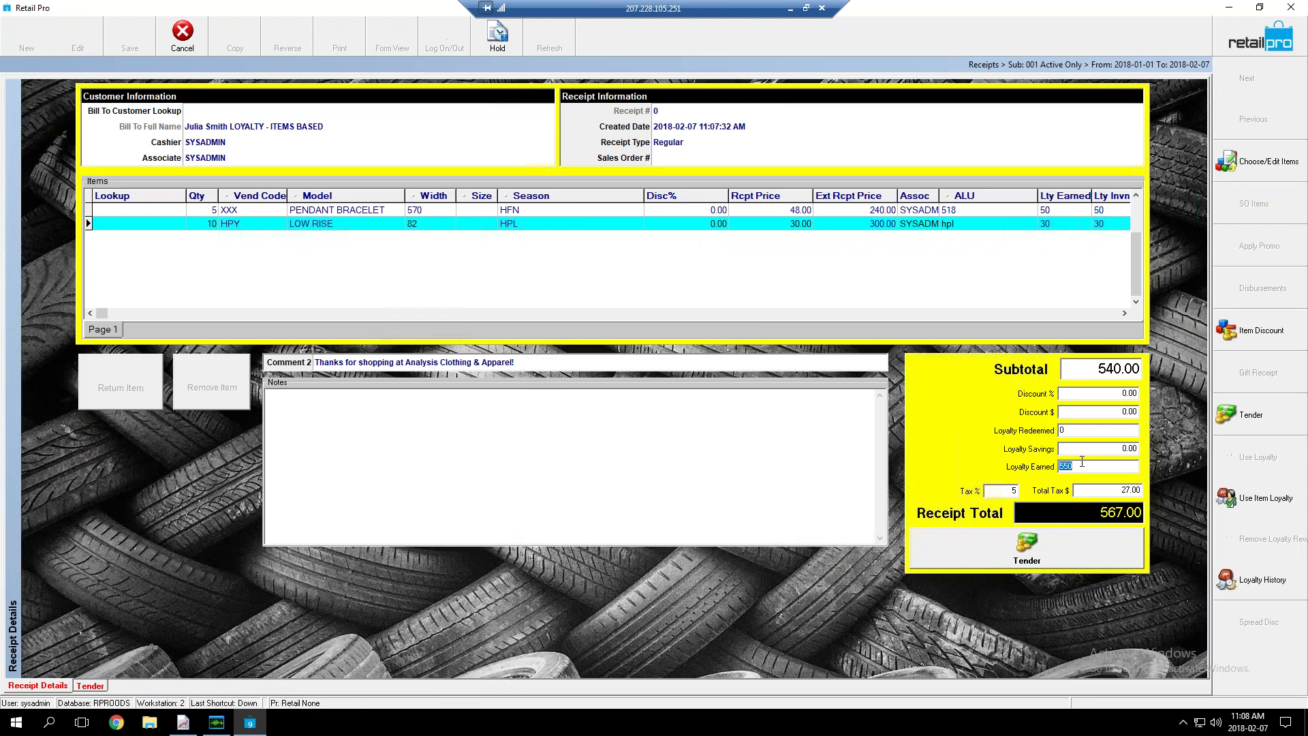
pyautogui.click(1083, 467)
pyautogui.moveTo(1084, 467); pyautogui.dragTo(1039, 465)
# Tender the full 567.00 in cash and finalize the receipt with Ctrl+U
pyautogui.click(690, 423)
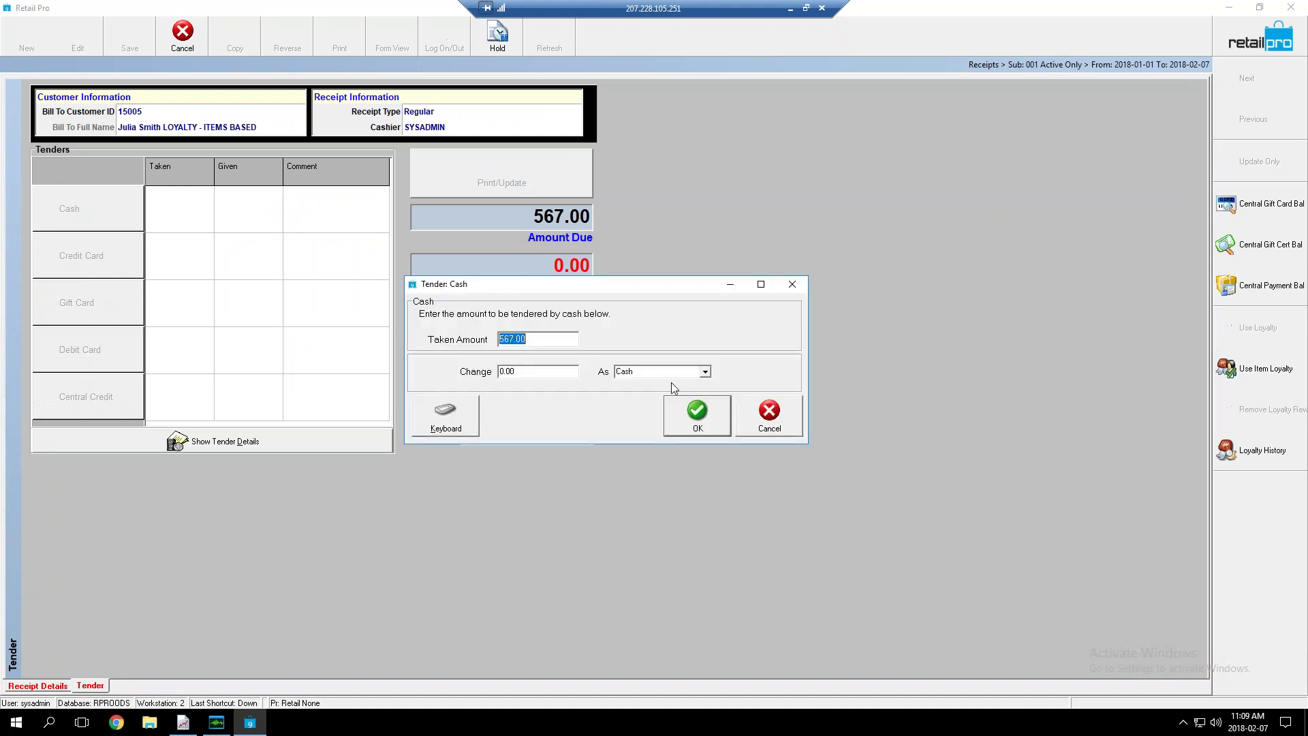
pyautogui.press('Escape')
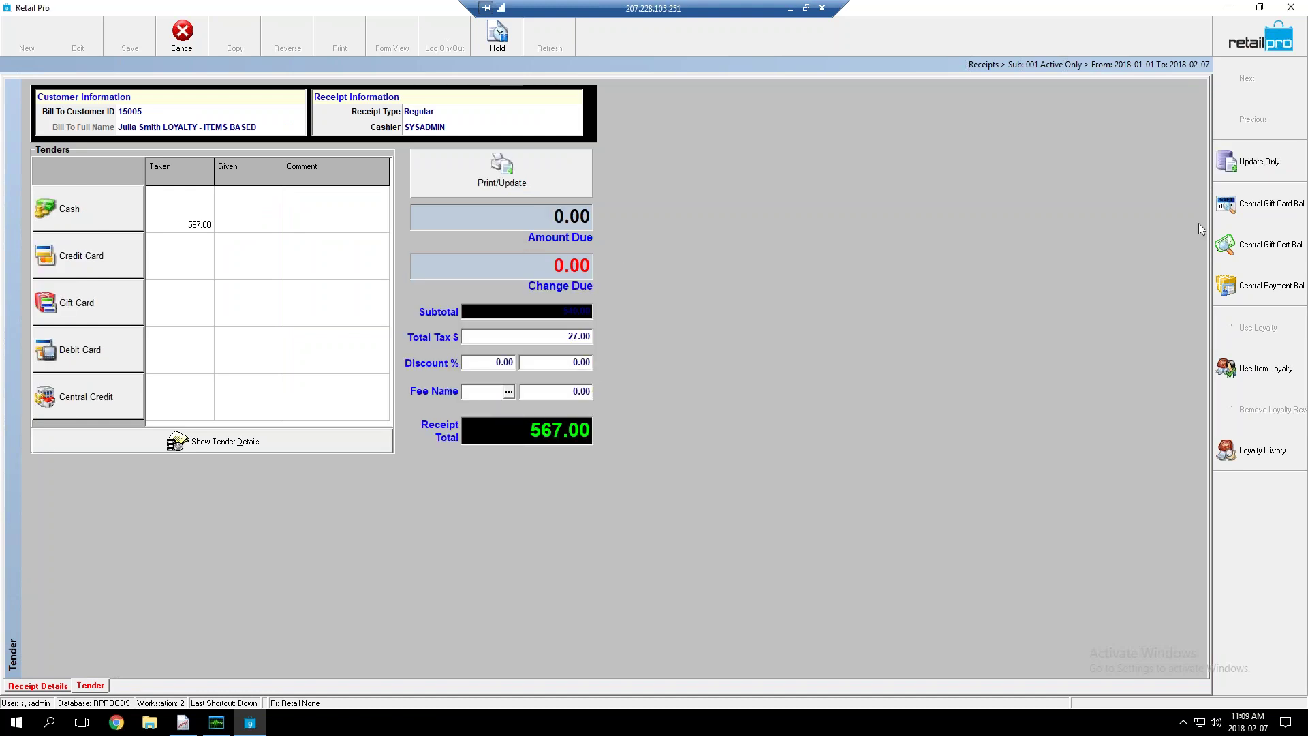
pyautogui.hotkey('ctrl', 'u')
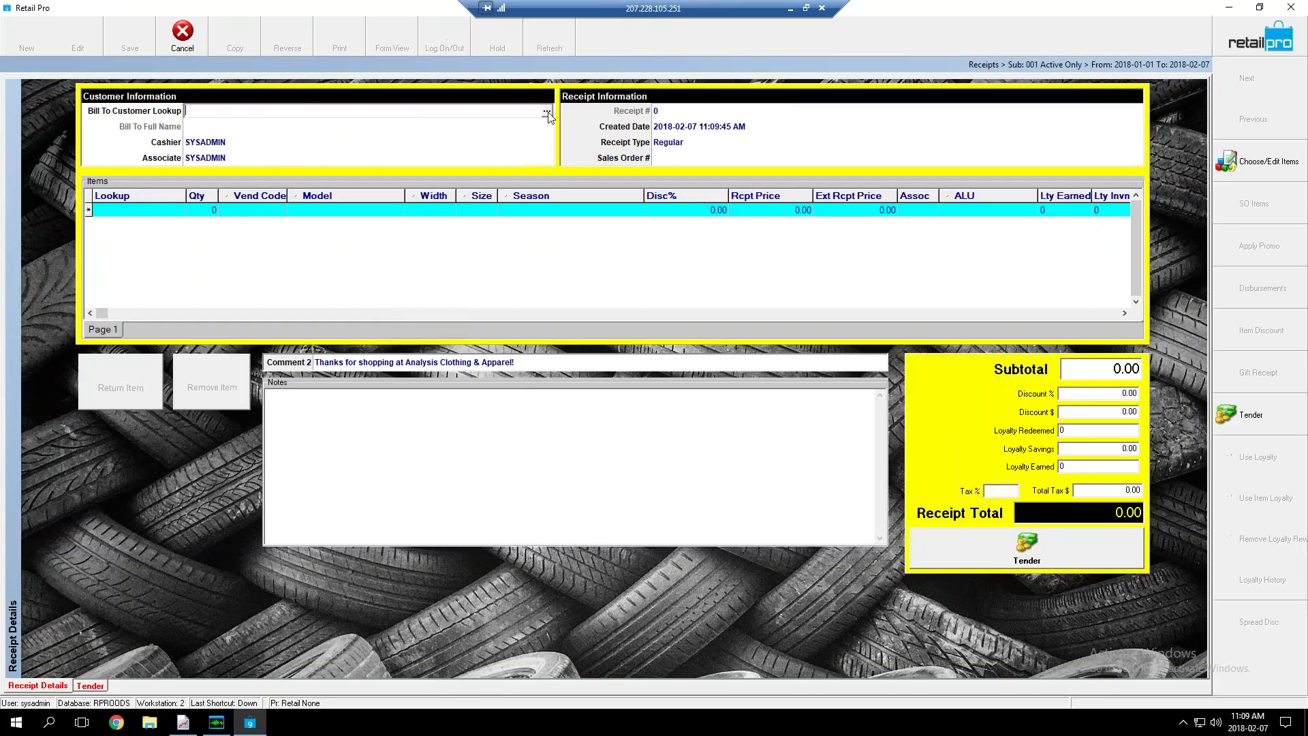
# Bill the new receipt to LOYALTY - ITEMS BASED via a 'loyalty' search, then open Inventory with Ctrl+I
pyautogui.write('loyalty')
pyautogui.press('Return')
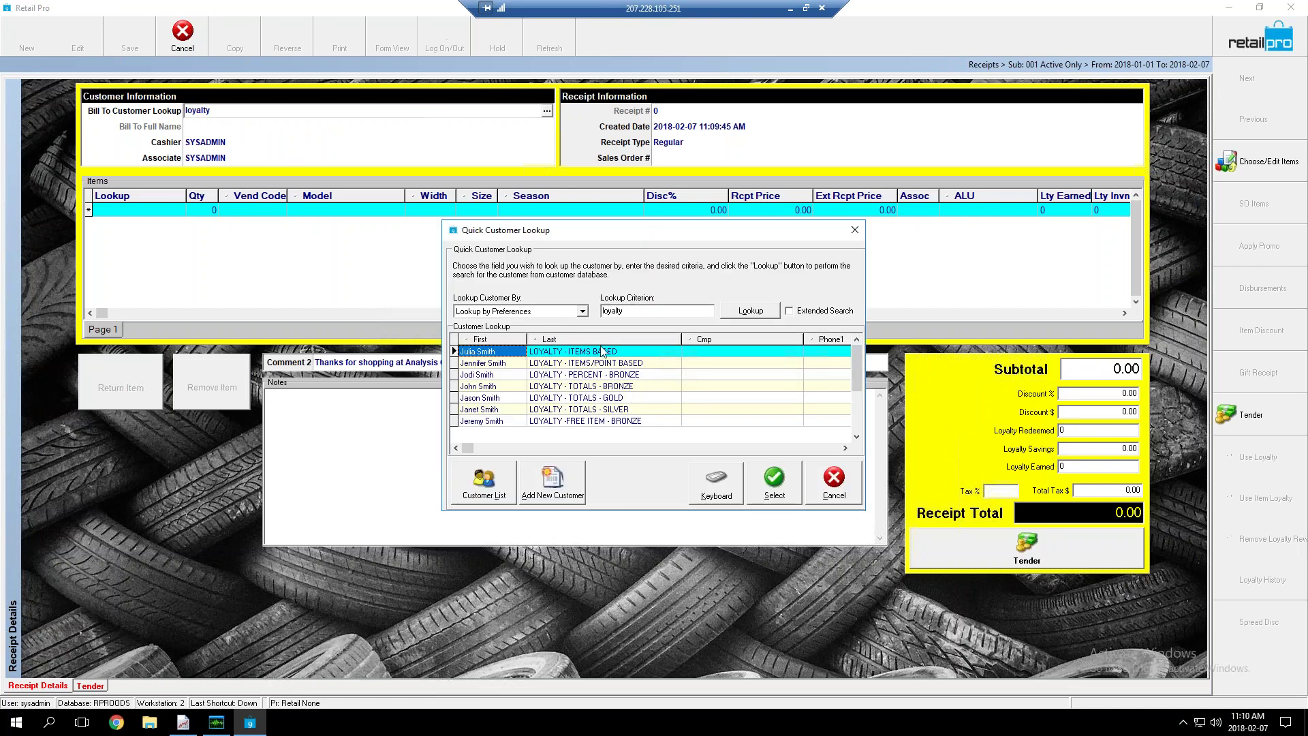
pyautogui.click(773, 484)
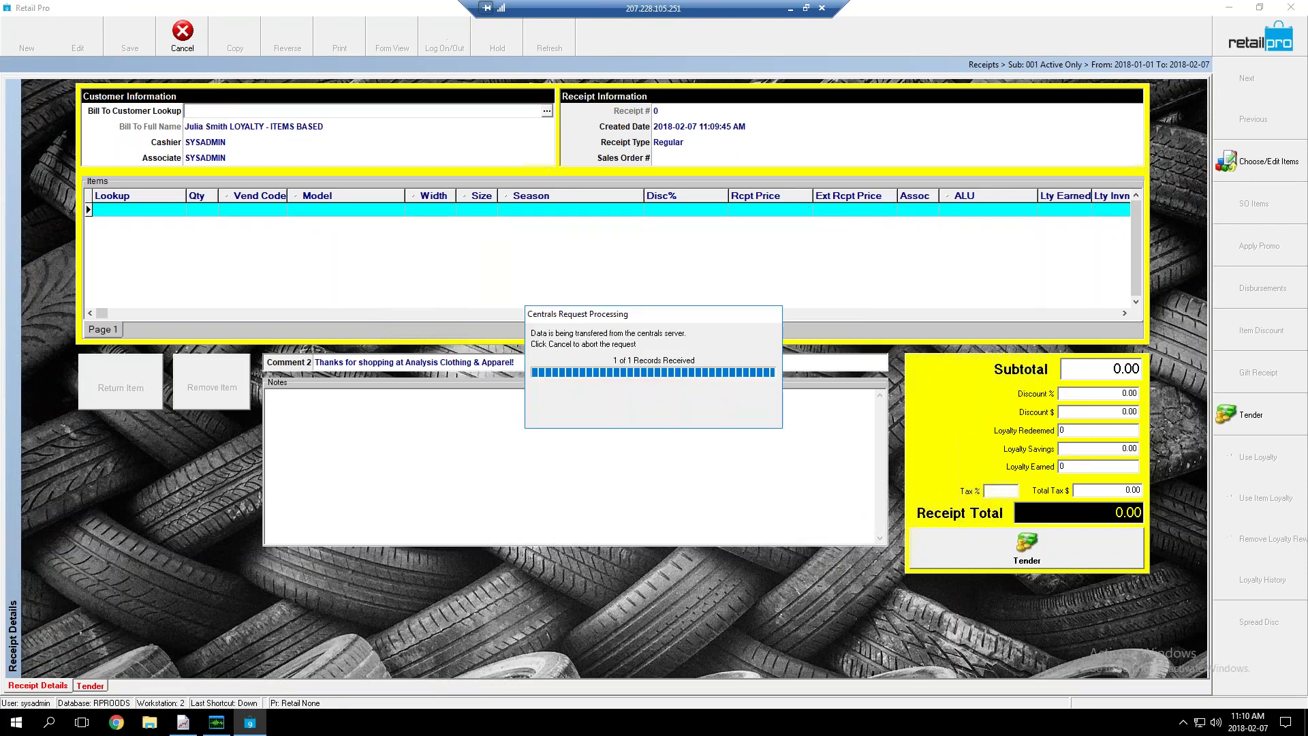
pyautogui.press('Tab')
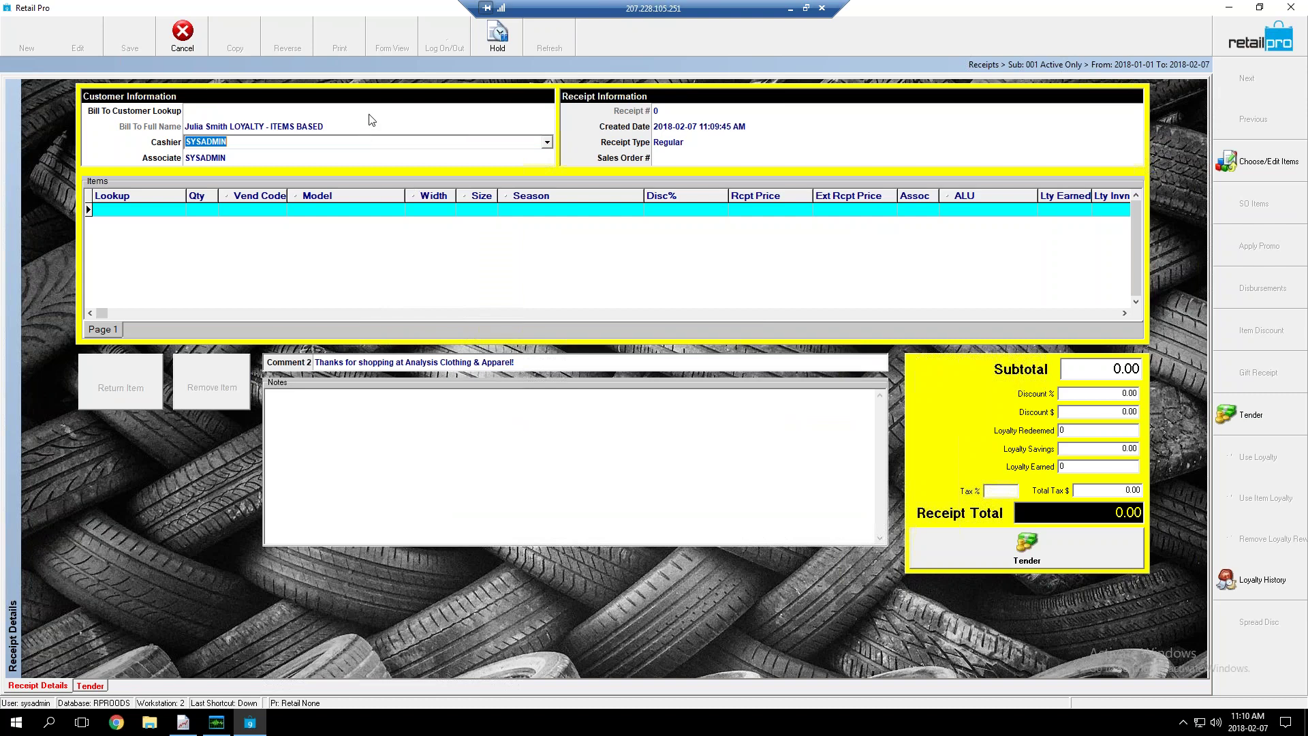
pyautogui.click(158, 212)
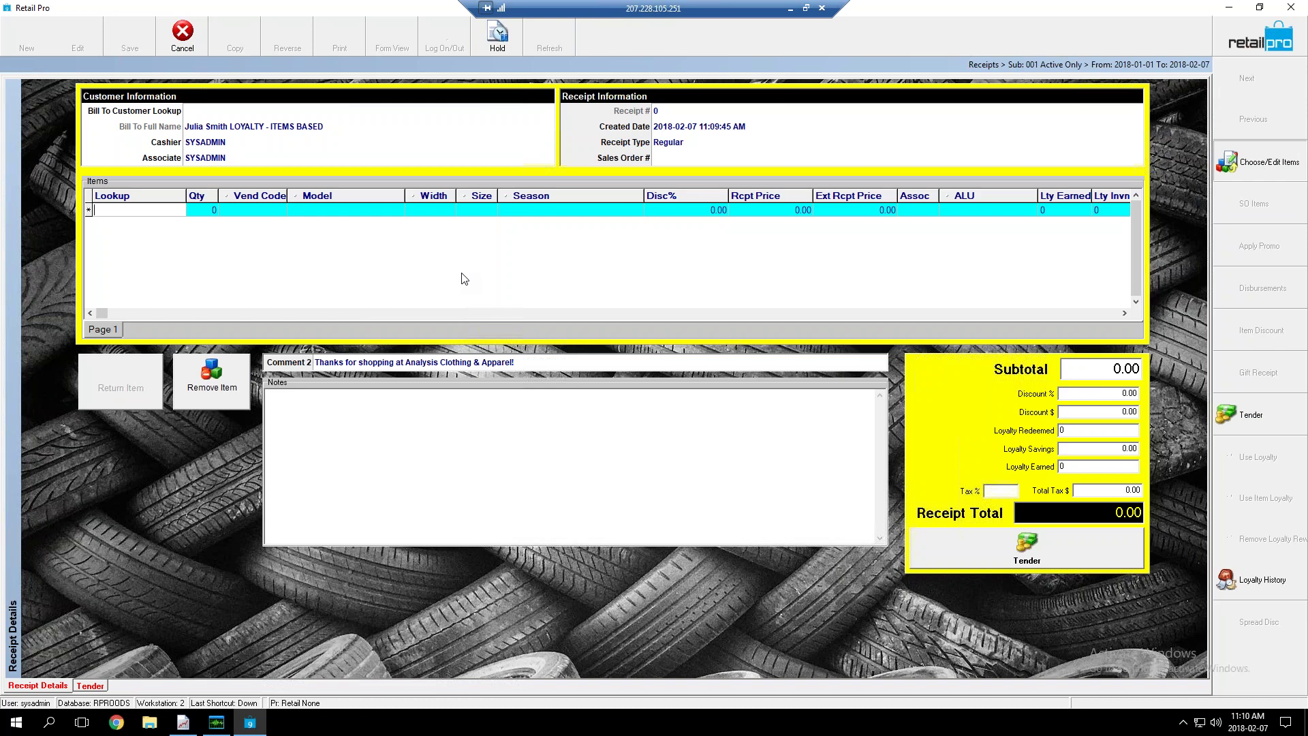
pyautogui.hotkey('ctrl', 'i')
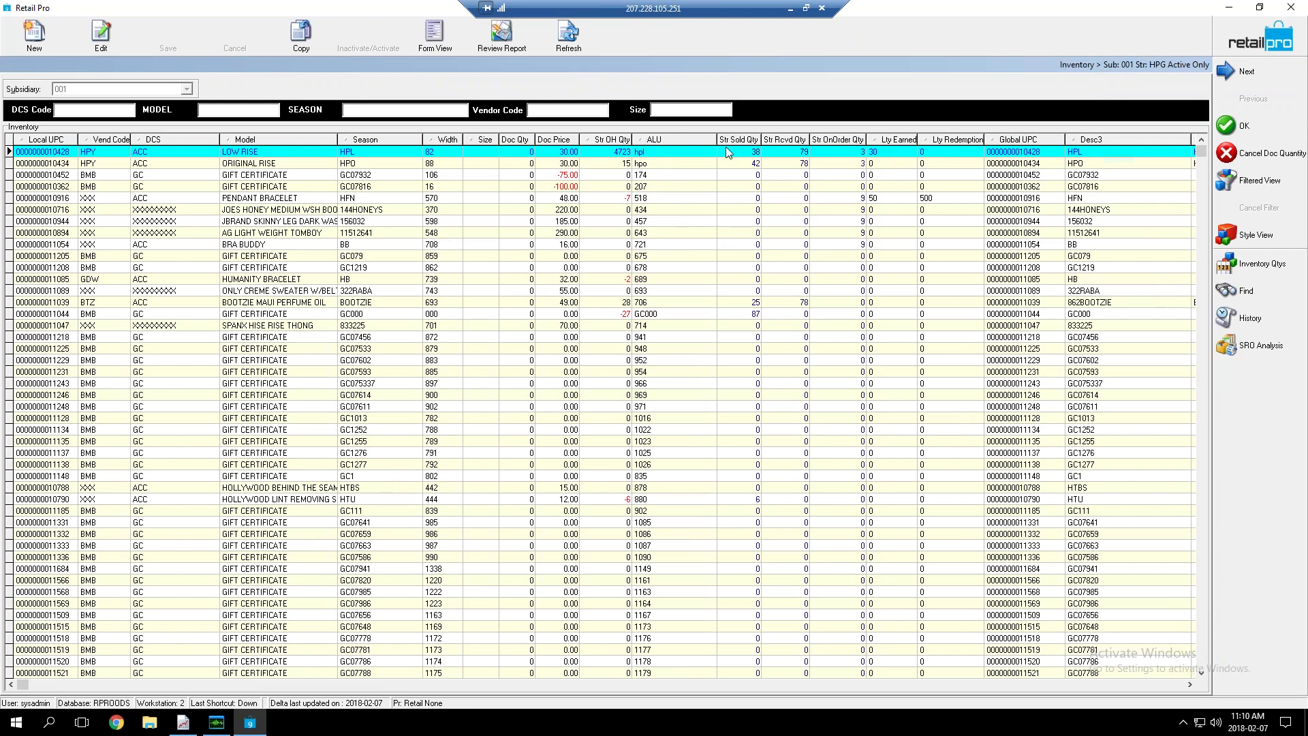
# Enter Doc Qty 1 for LOW RISE and PENDANT BRACELET, keep Qty specified, and add them to the receipt
pyautogui.click(514, 153)
pyautogui.write('1')
pyautogui.press('Down')
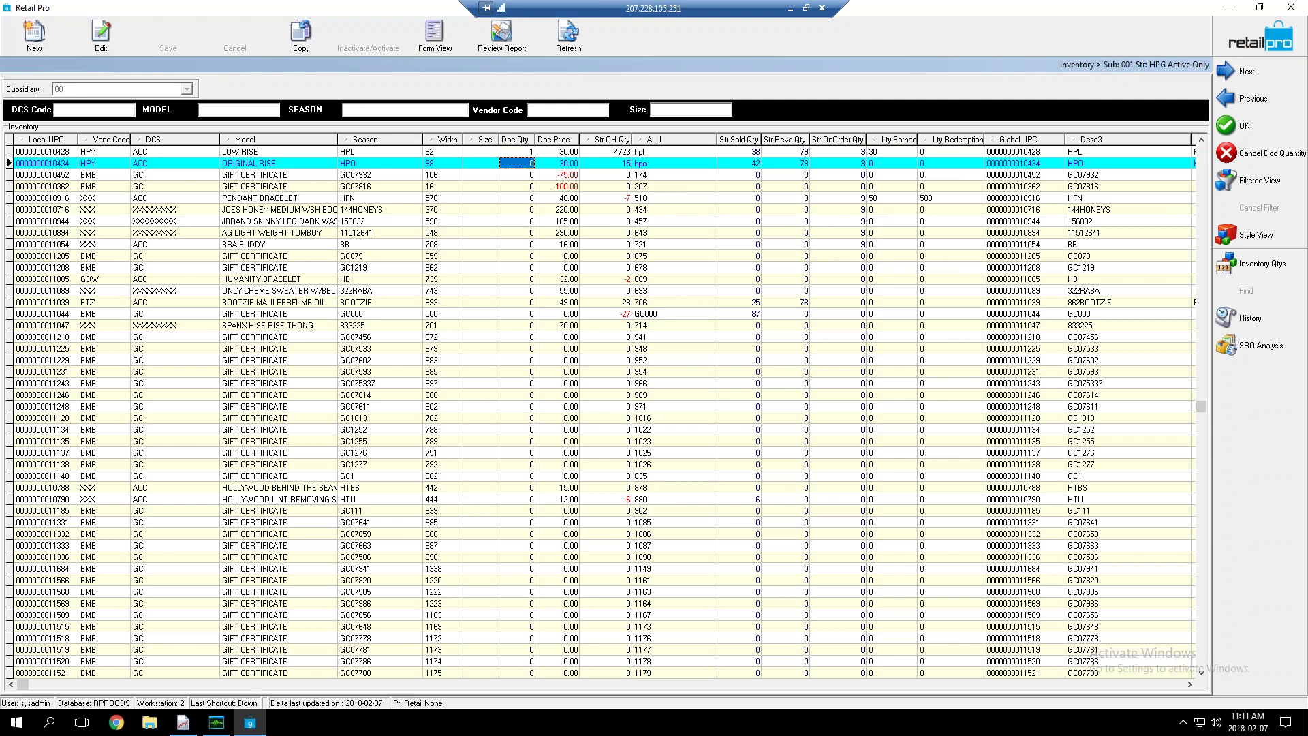
pyautogui.press('Down')
pyautogui.press('Down')
pyautogui.press('Down')
pyautogui.write('1')
pyautogui.press('Return')
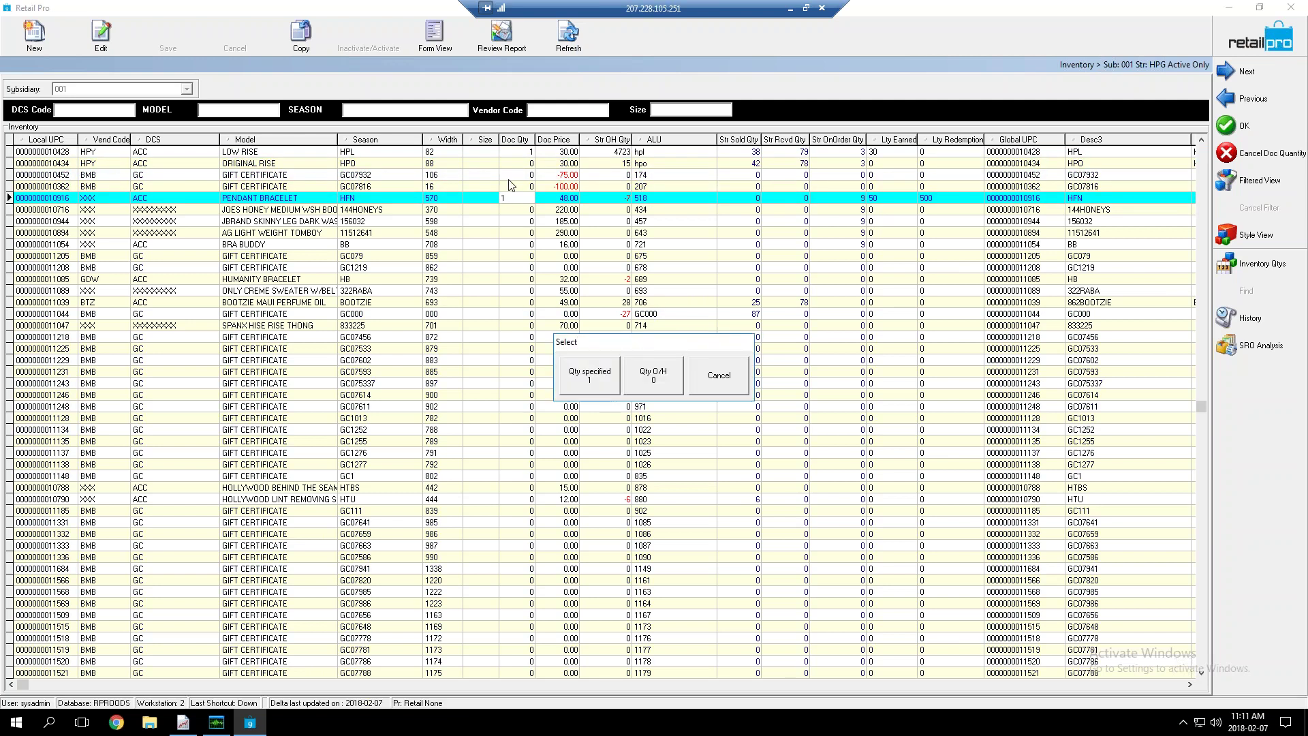
pyautogui.click(593, 377)
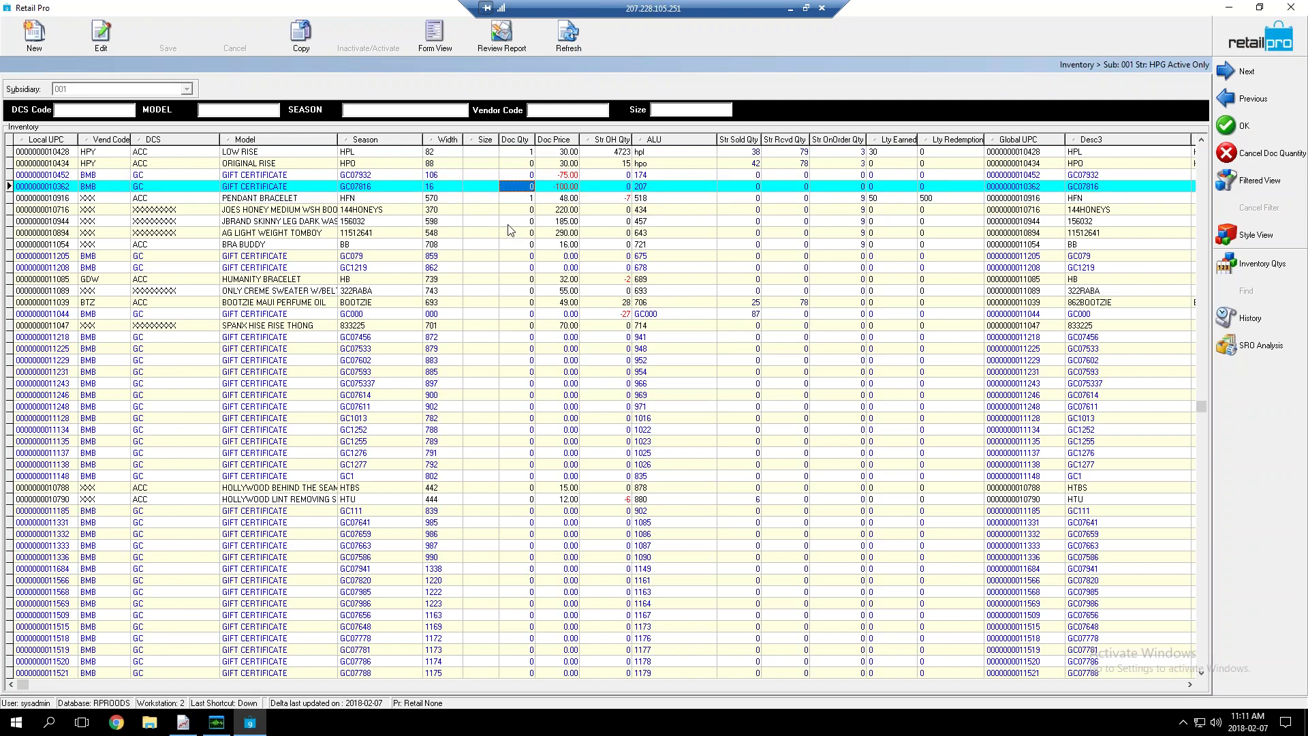
pyautogui.click(510, 223)
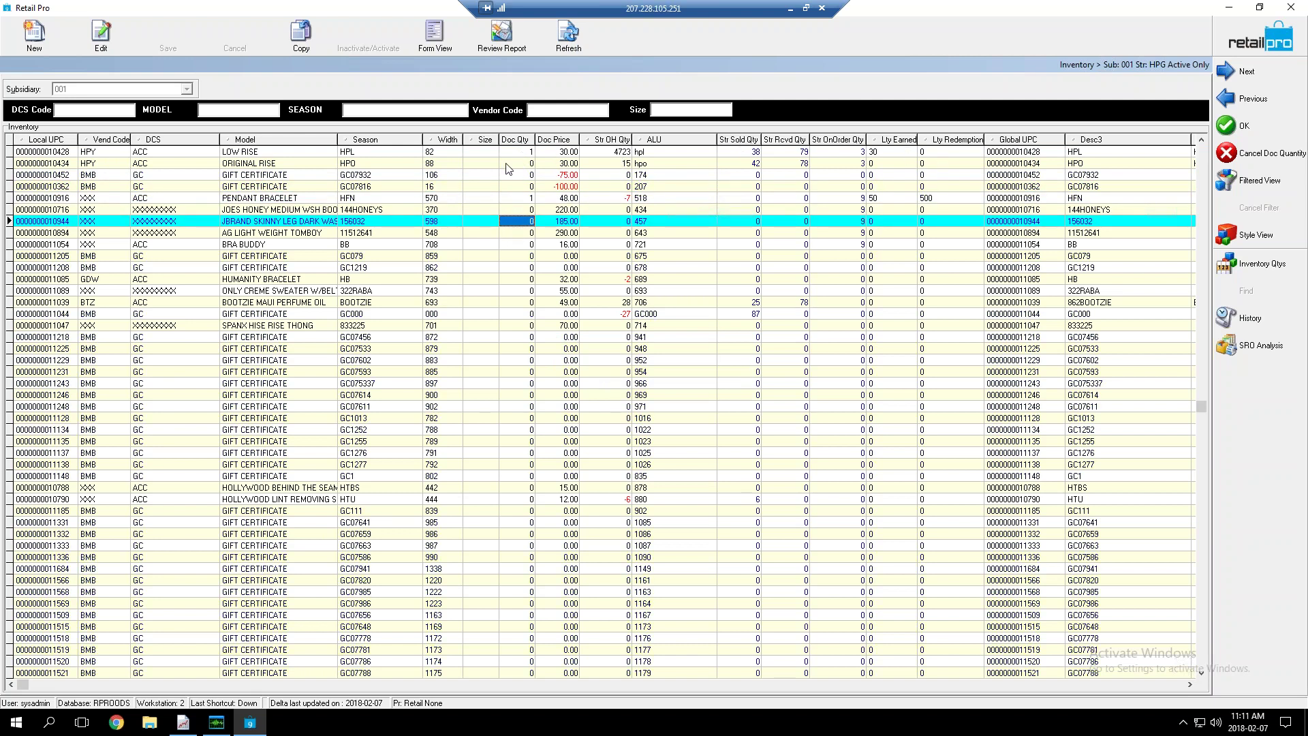
pyautogui.click(506, 154)
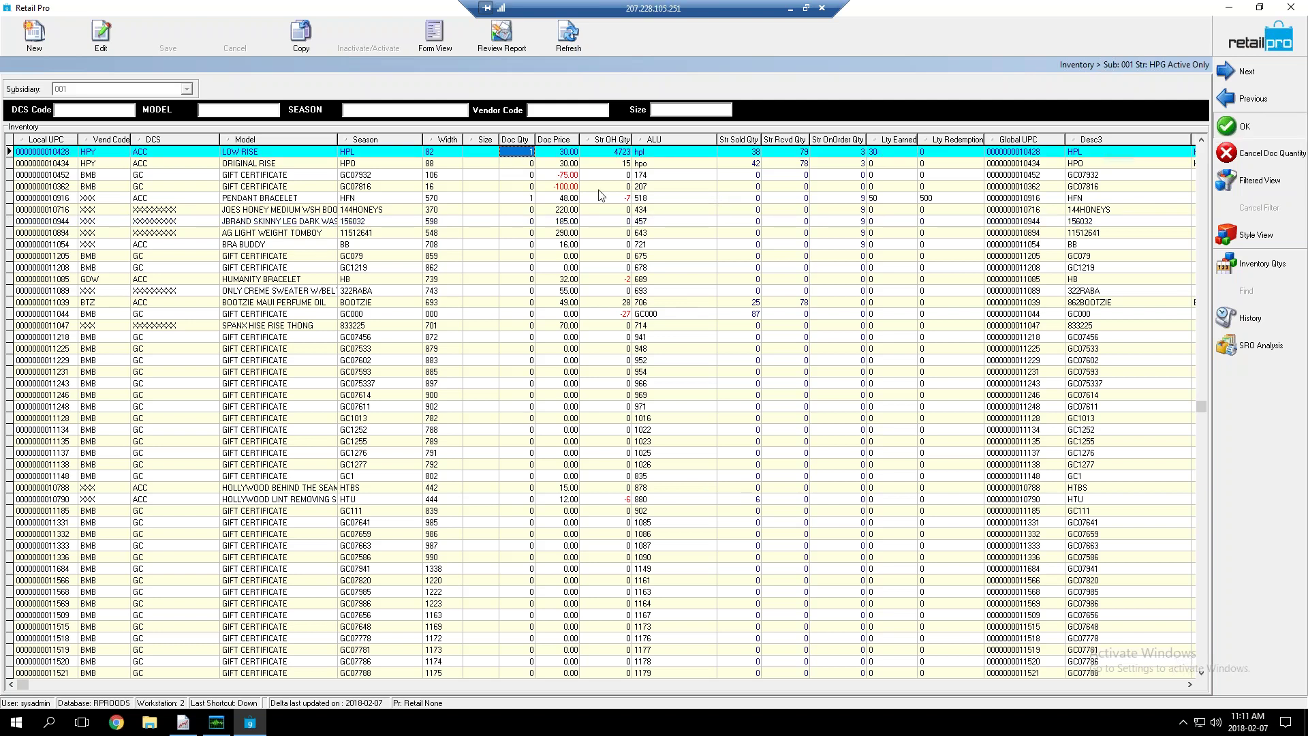
pyautogui.press('Return')
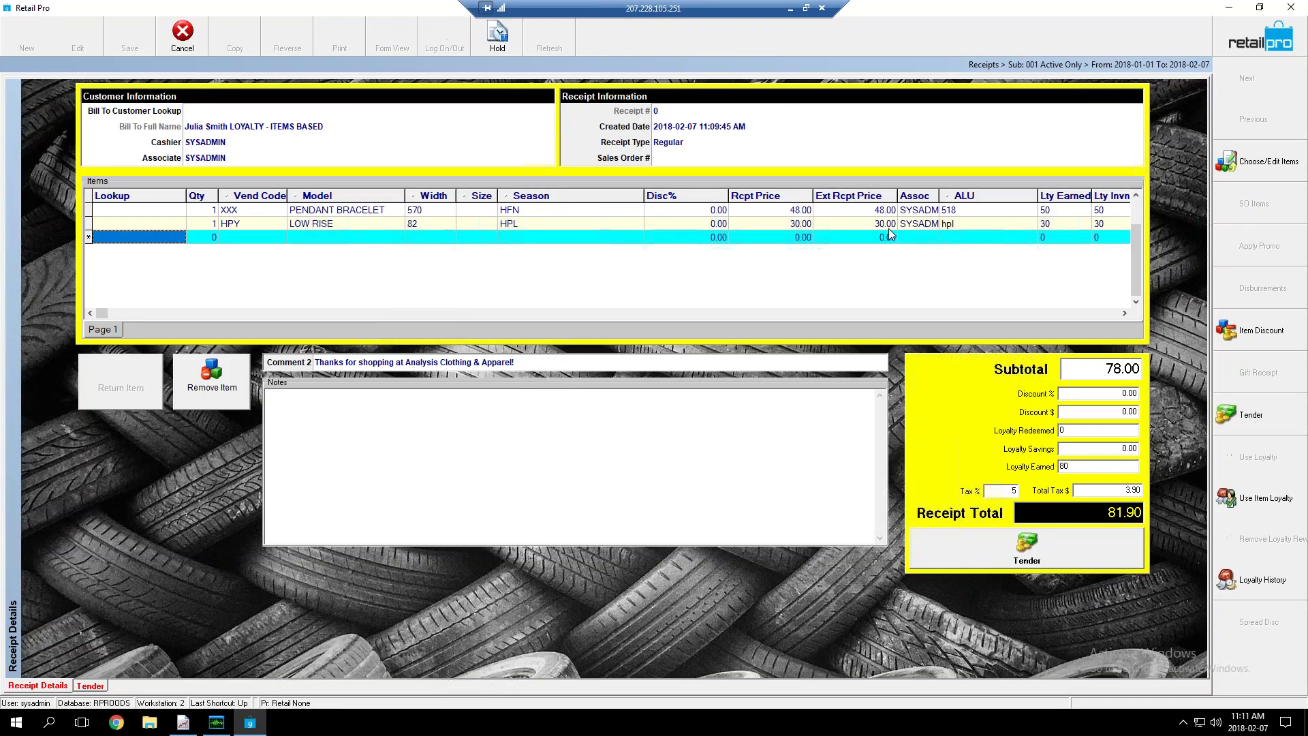
# Change the LOW RISE quantity to -1 as a No Receipt return, dropping the total to 18.90
pyautogui.click(892, 223)
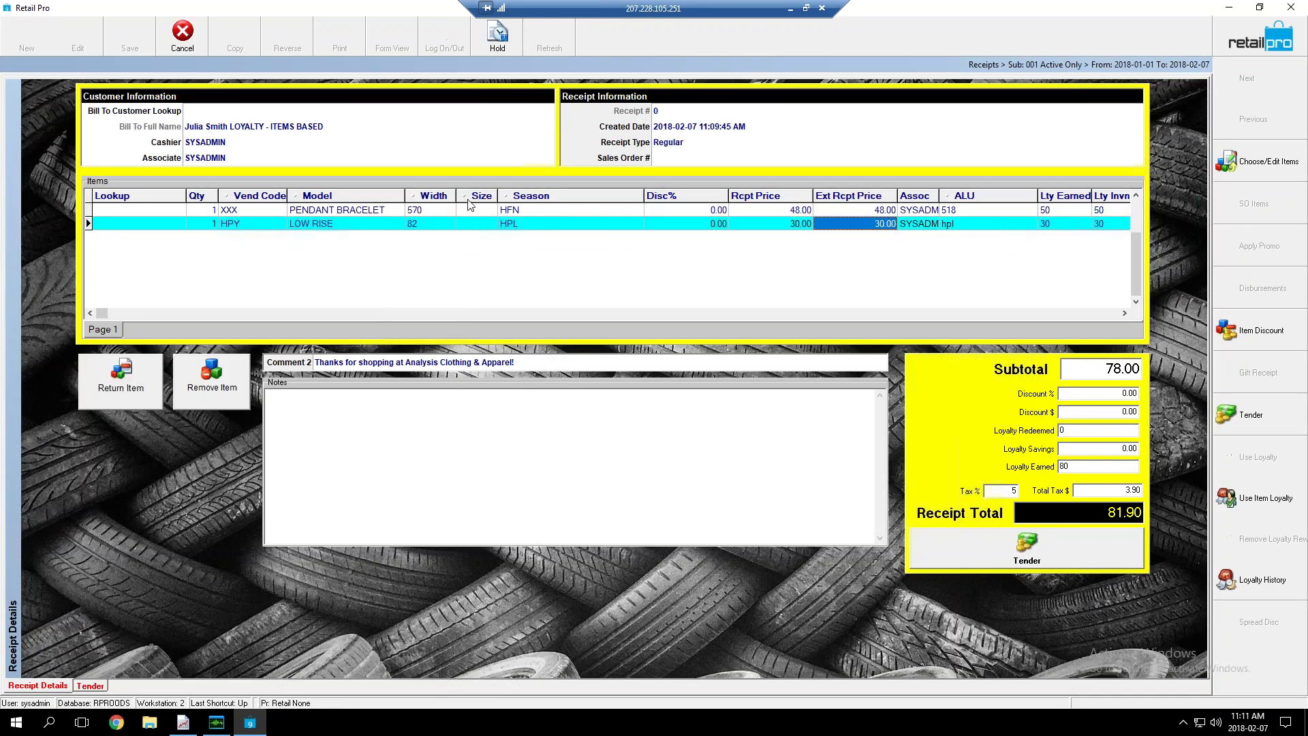
pyautogui.click(203, 224)
pyautogui.write('-1')
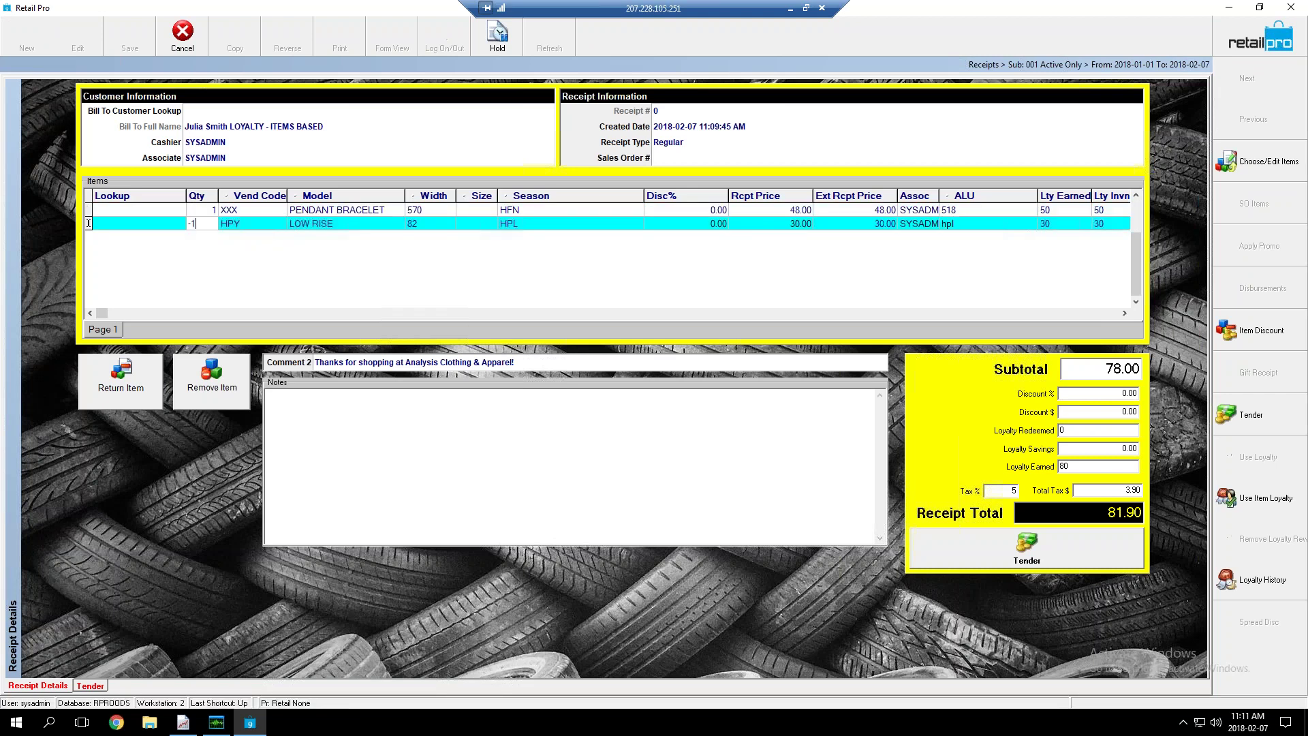
pyautogui.press('Return')
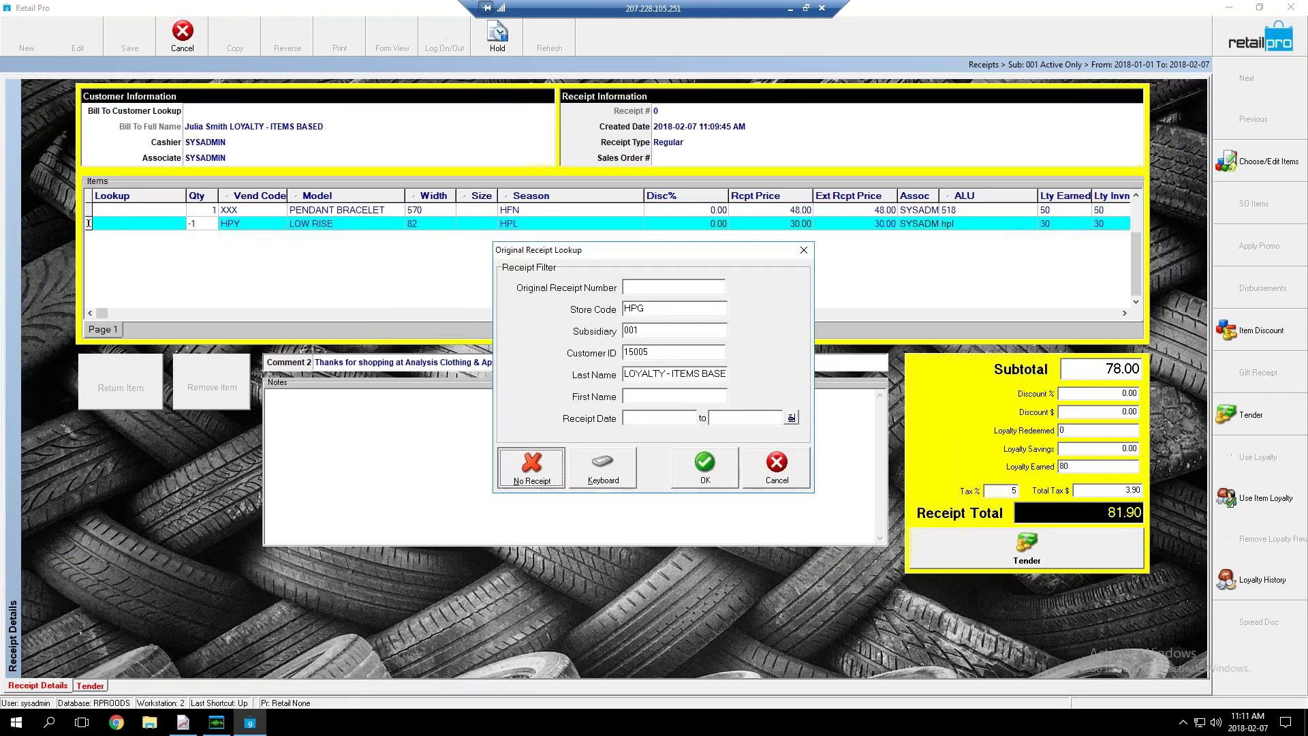
pyautogui.press('Return')
pyautogui.press('Up')
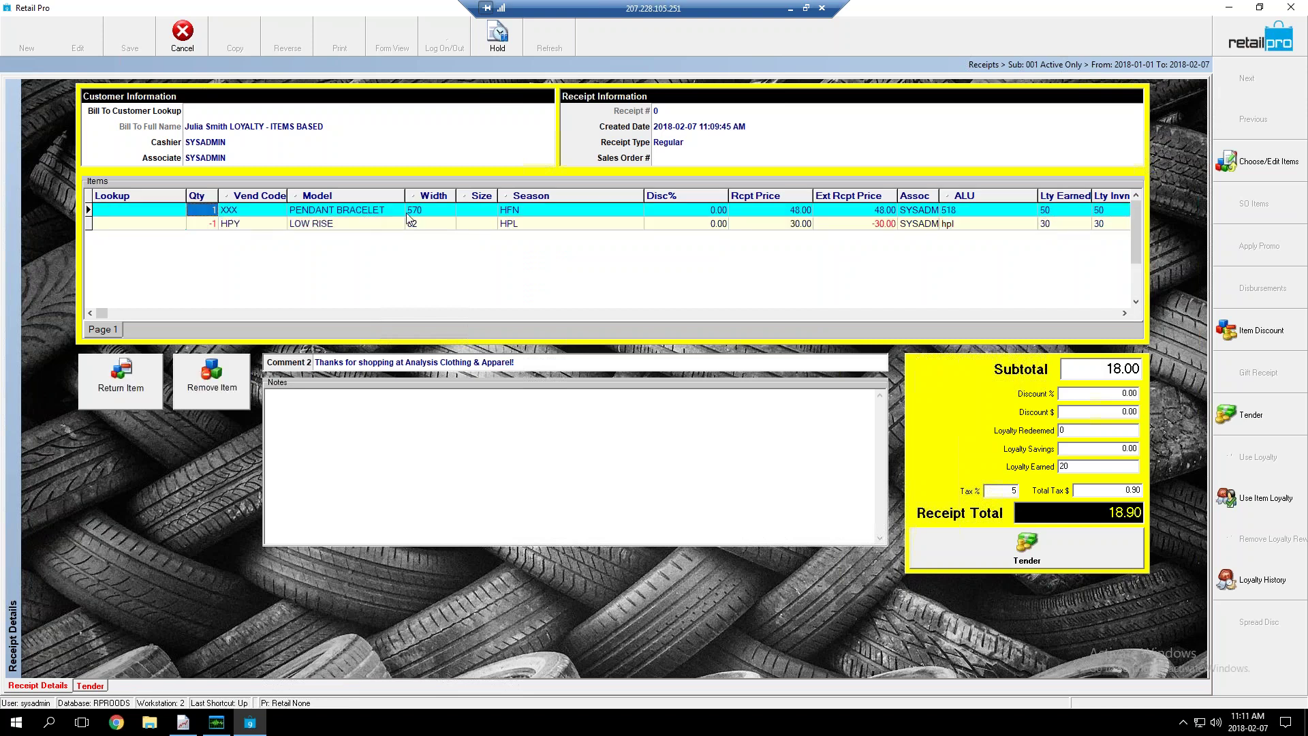
# Check the 20 loyalty points earned and reselect the LOW RISE return line
pyautogui.click(1090, 466)
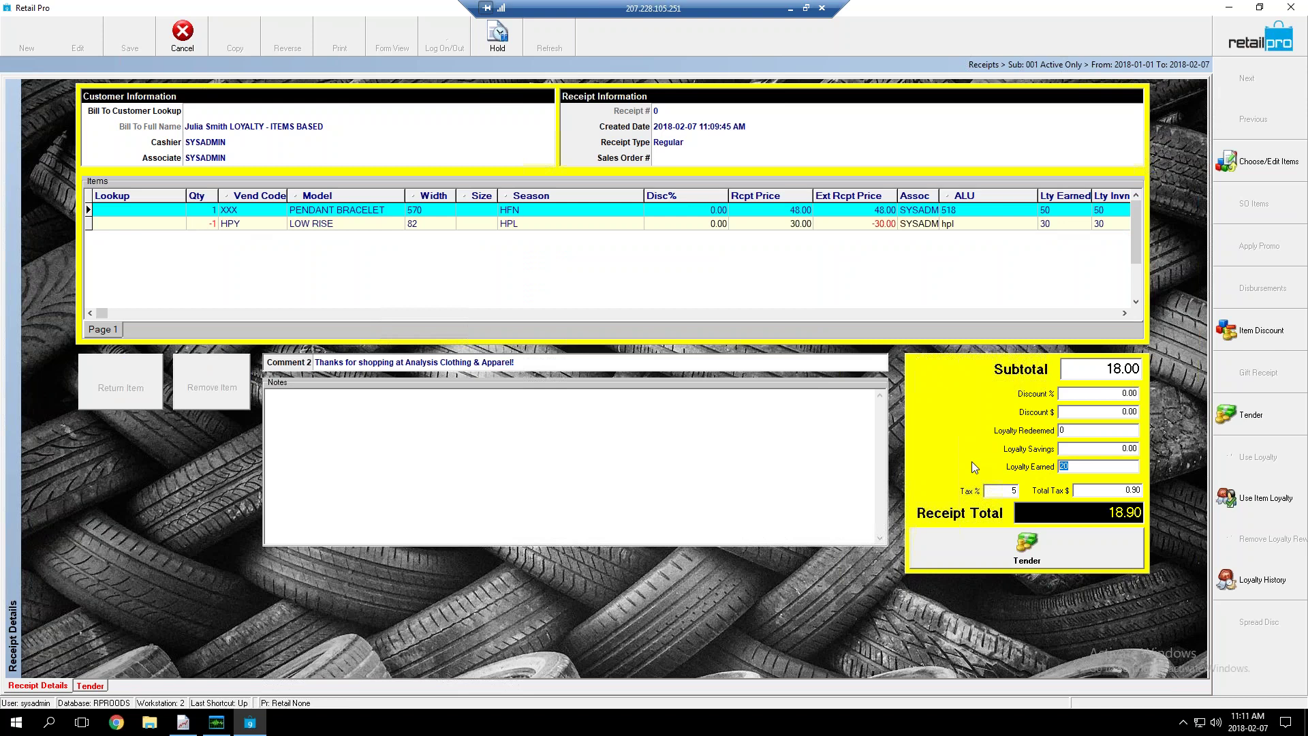
pyautogui.click(1048, 461)
pyautogui.click(364, 218)
pyautogui.click(354, 225)
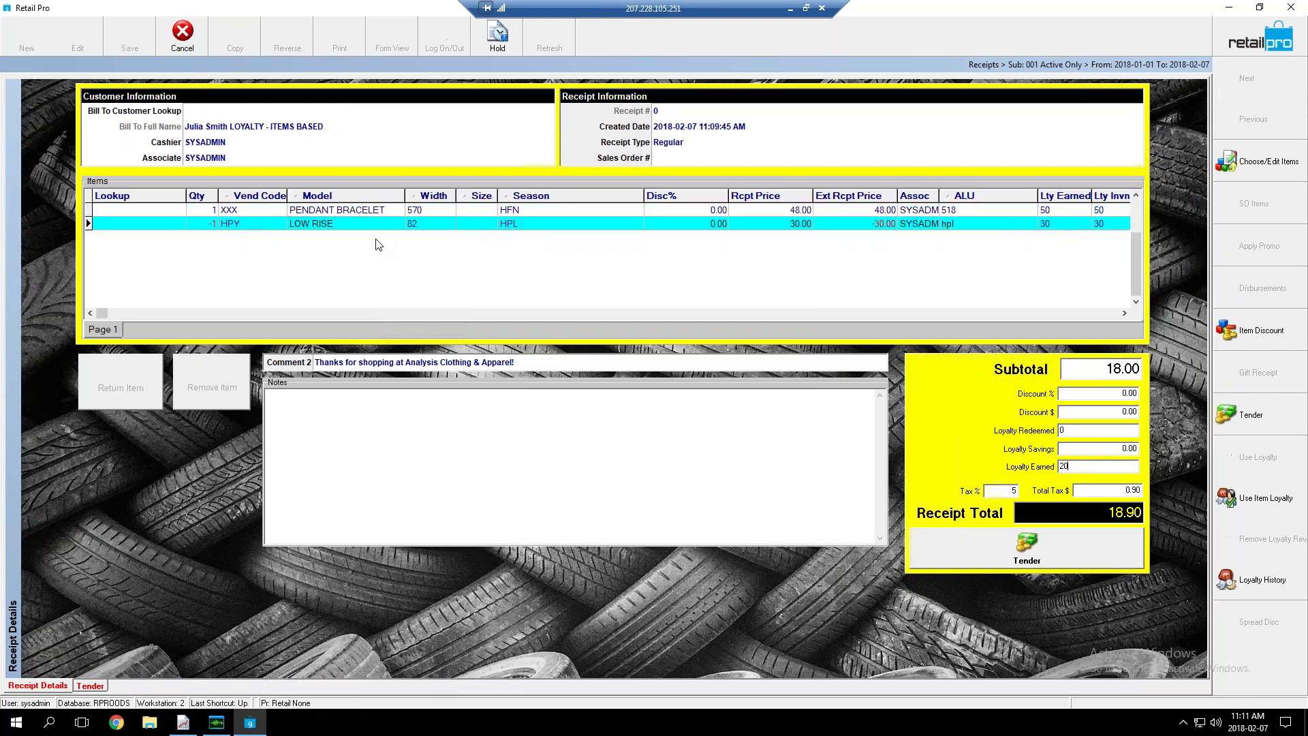
# Remove the LOW RISE return line, leaving only the PENDANT BRACELET at a 50.40 total
pyautogui.click(326, 210)
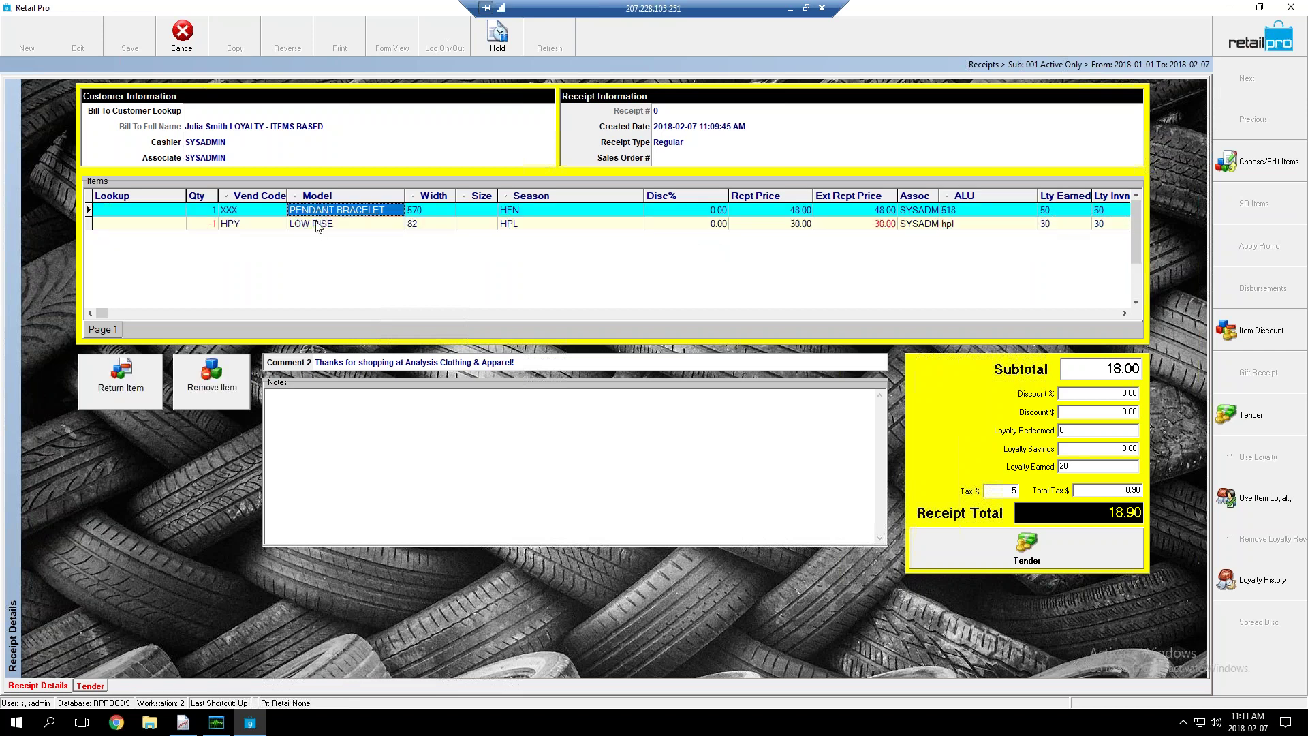
pyautogui.click(317, 227)
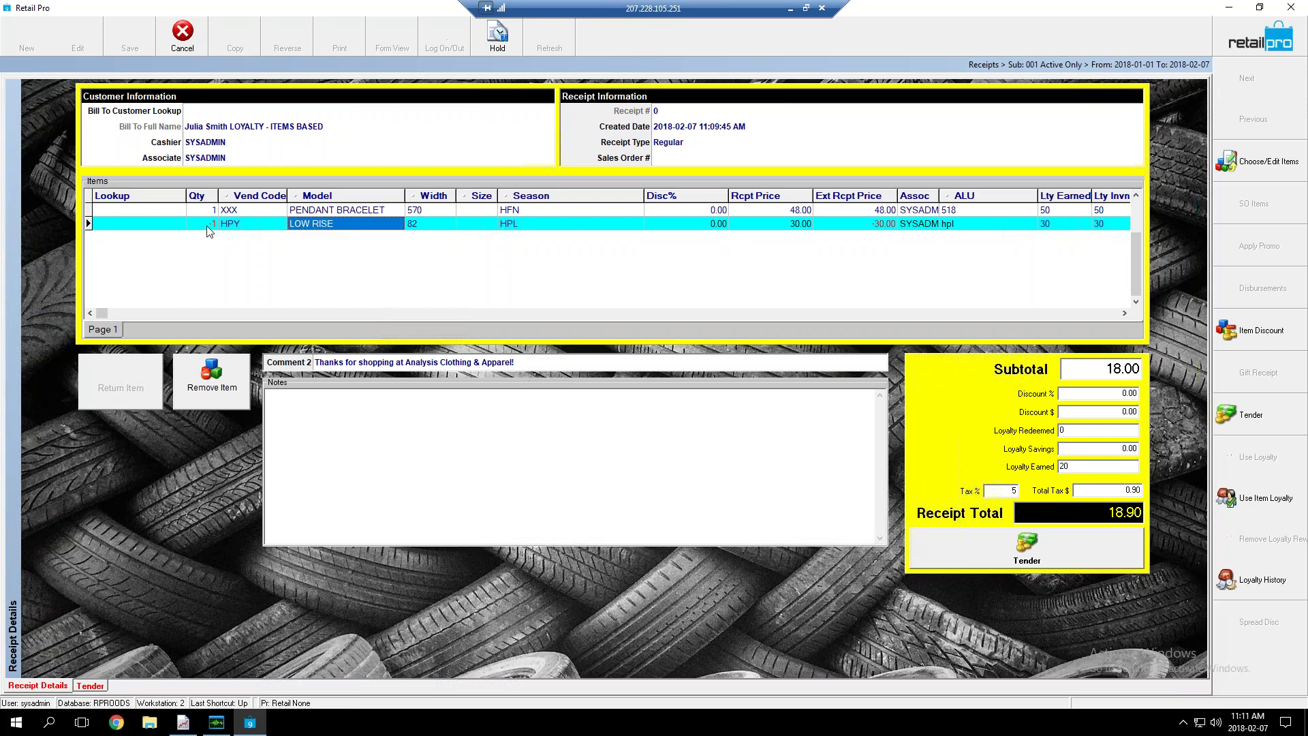
pyautogui.click(228, 362)
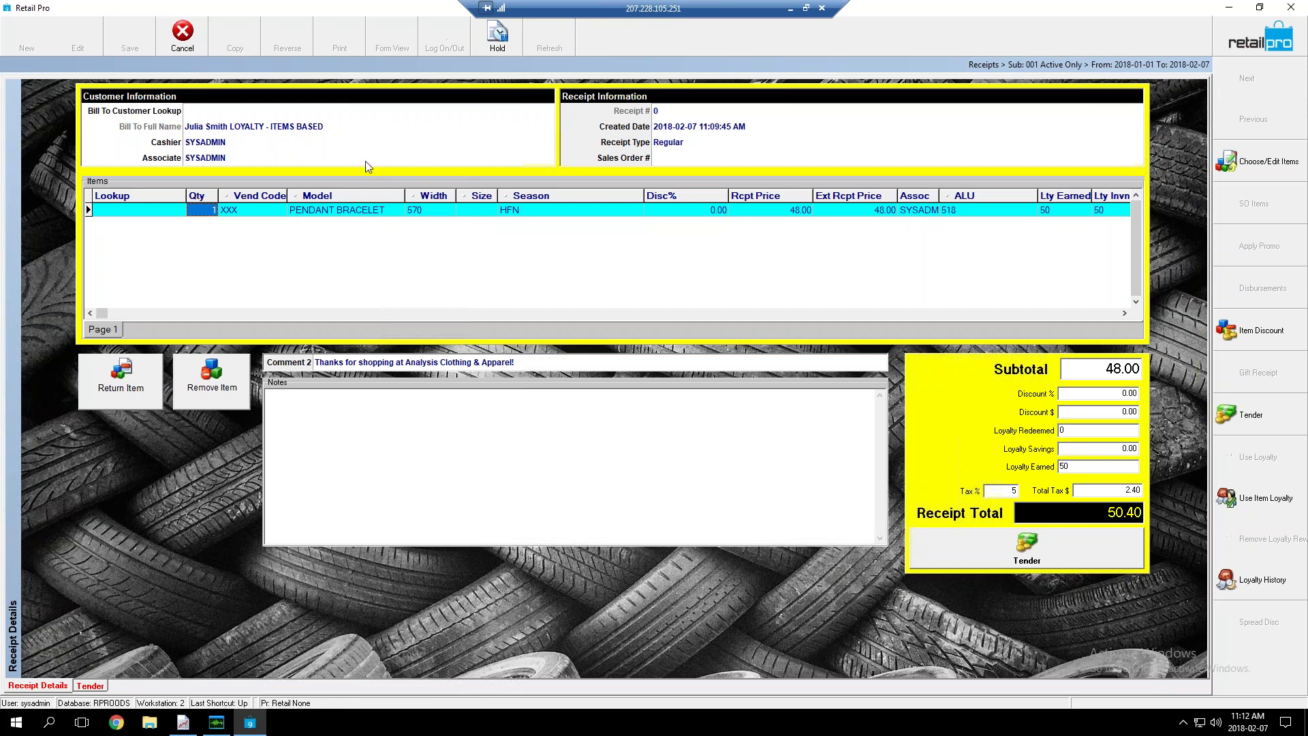
# Redeem 500 item loyalty points for the PENDANT BRACELET, bringing the receipt to 0.00
pyautogui.click(1252, 508)
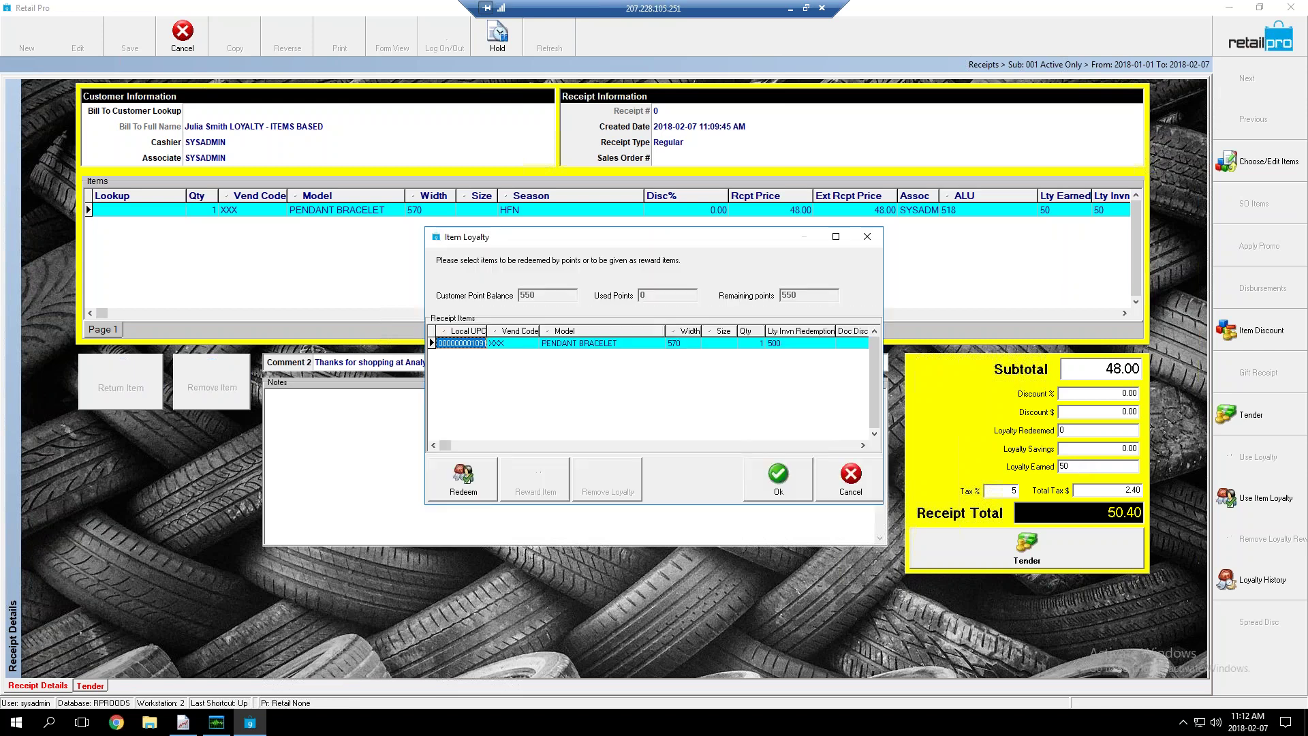
pyautogui.click(784, 348)
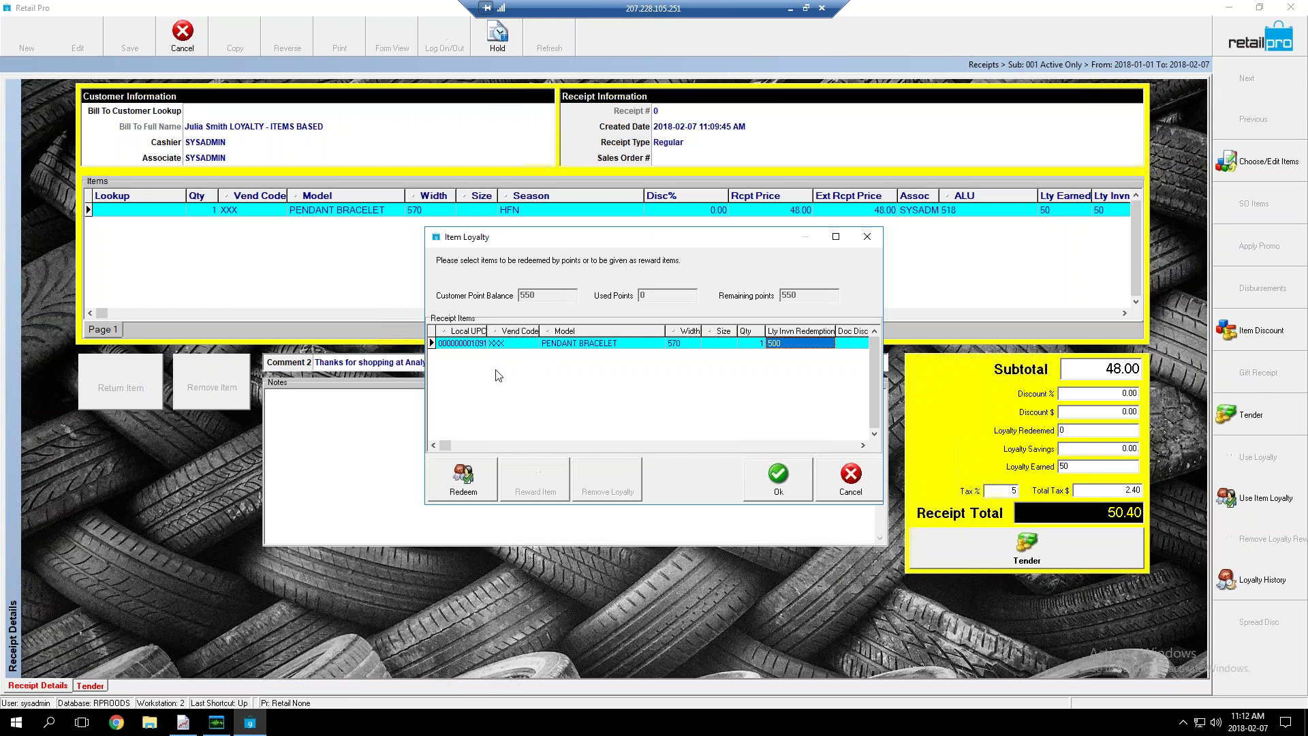
pyautogui.click(813, 345)
pyautogui.click(464, 480)
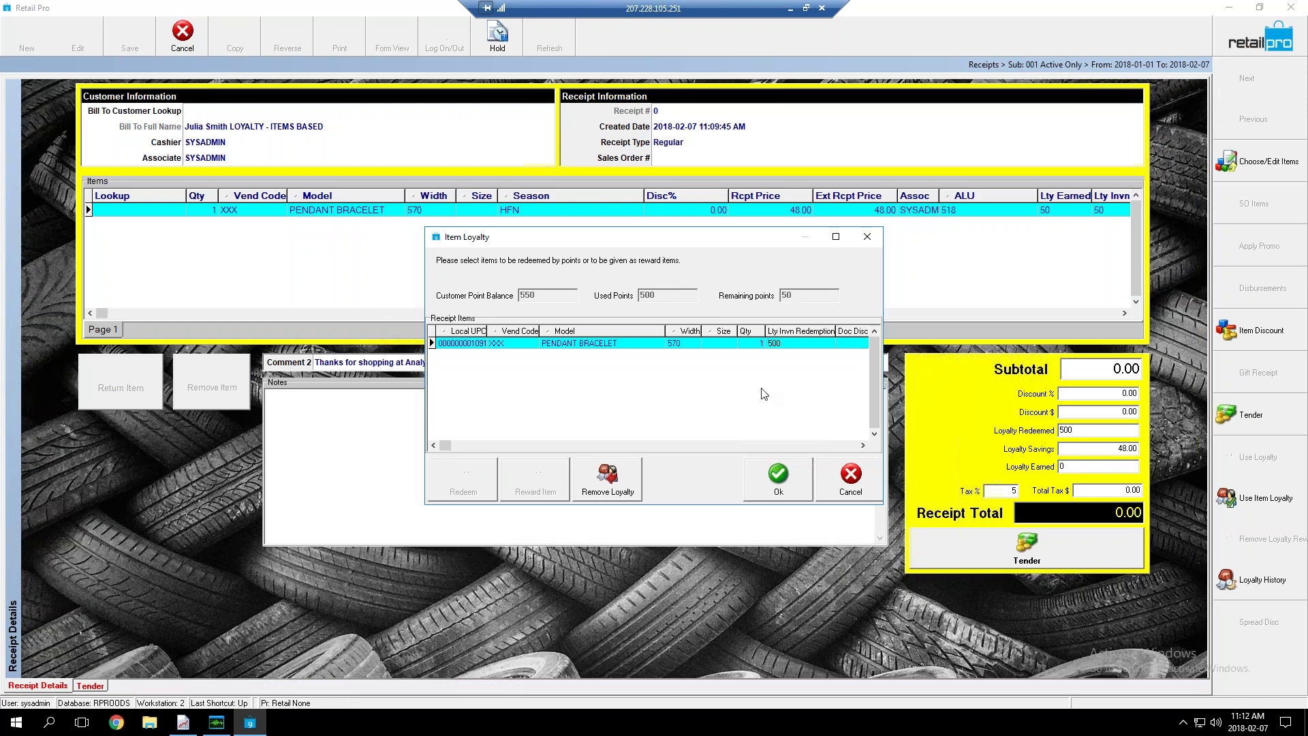
pyautogui.click(778, 481)
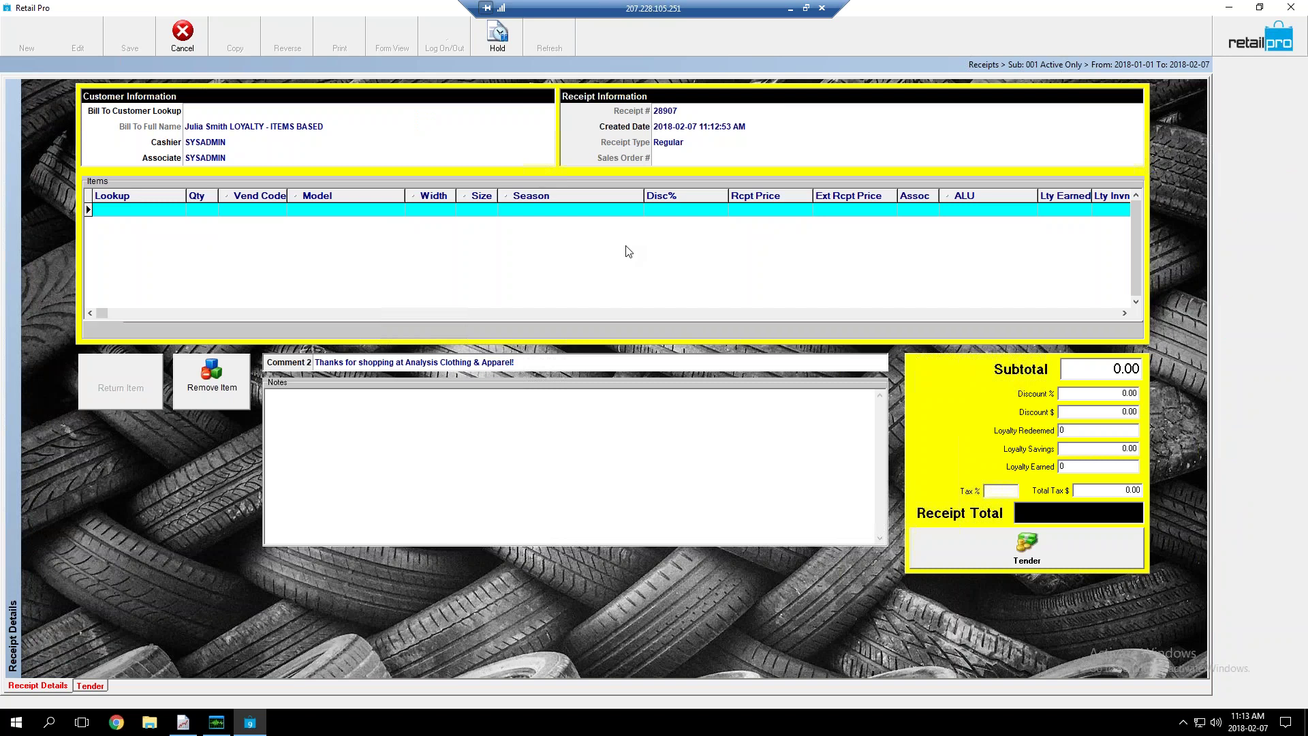
# Search 'loyalty' in Bill To Customer Lookup and select the ITEMS/POINT BASED loyalty customer
pyautogui.click(225, 113)
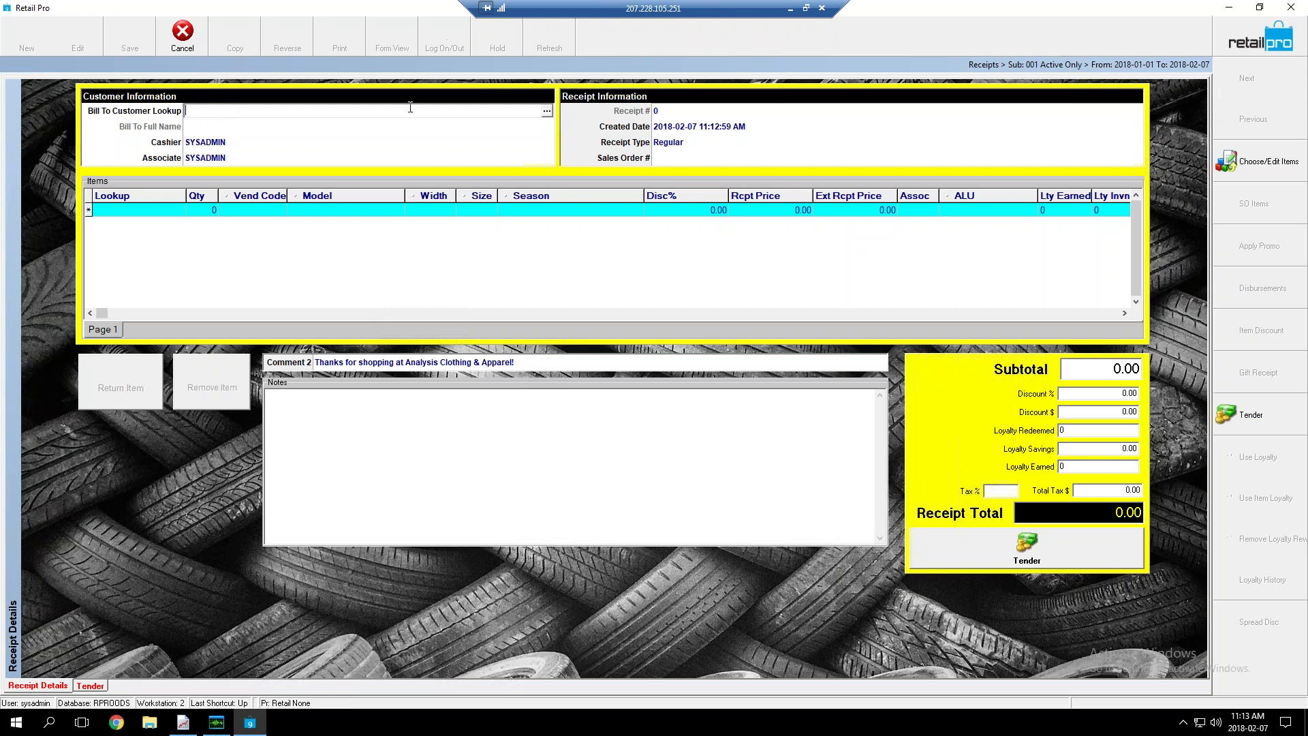
pyautogui.write('loyalty')
pyautogui.press('Return')
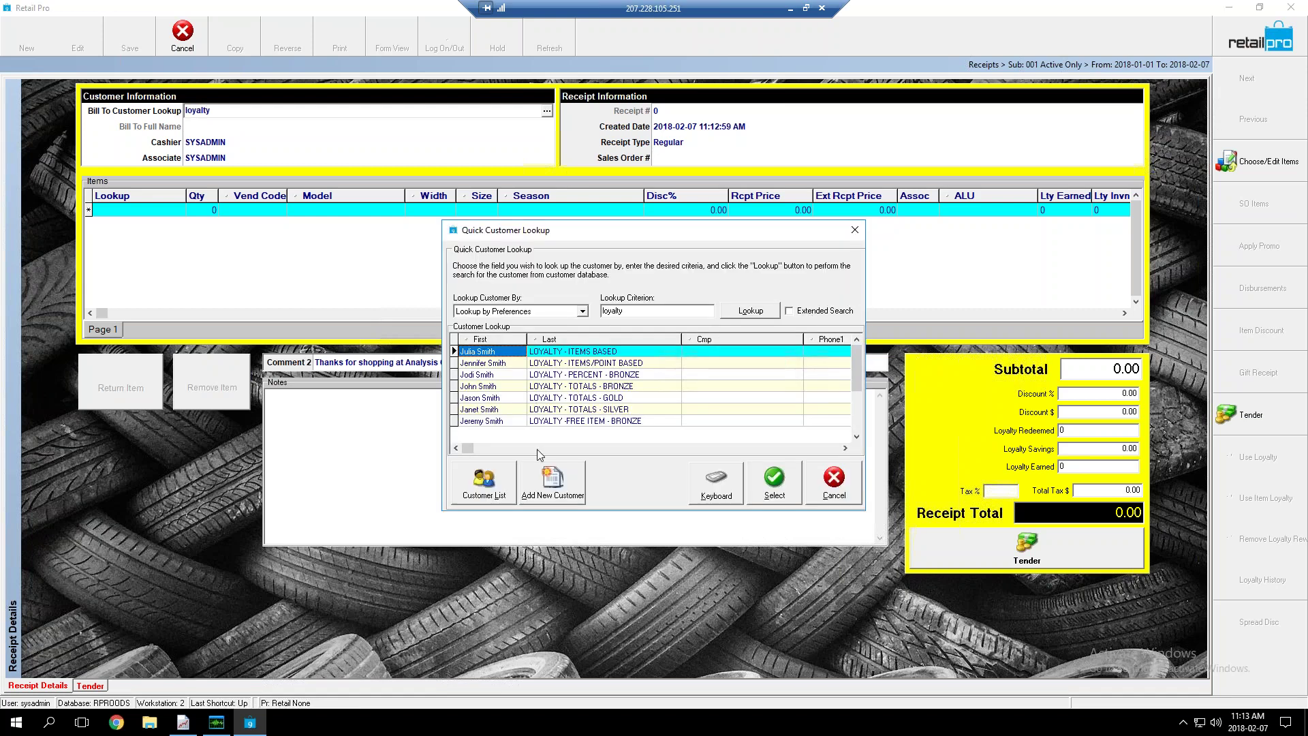
pyautogui.click(579, 364)
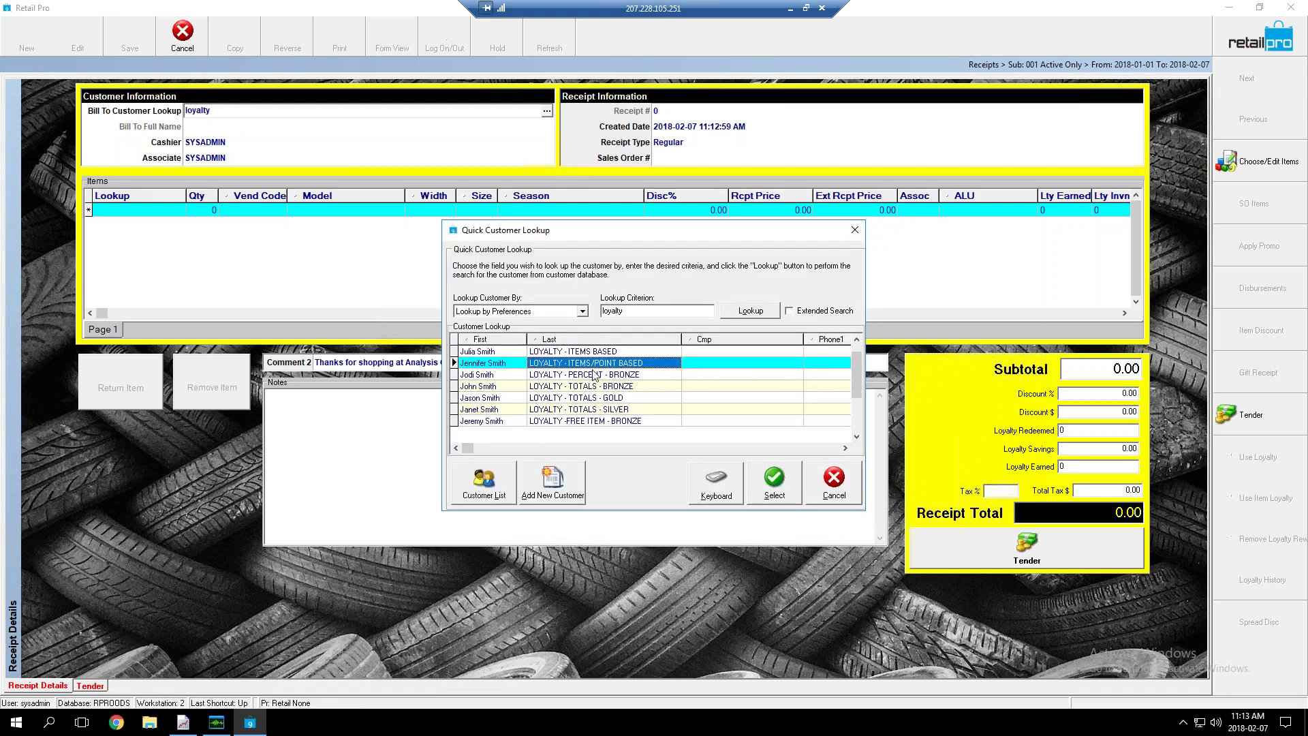
pyautogui.click(778, 492)
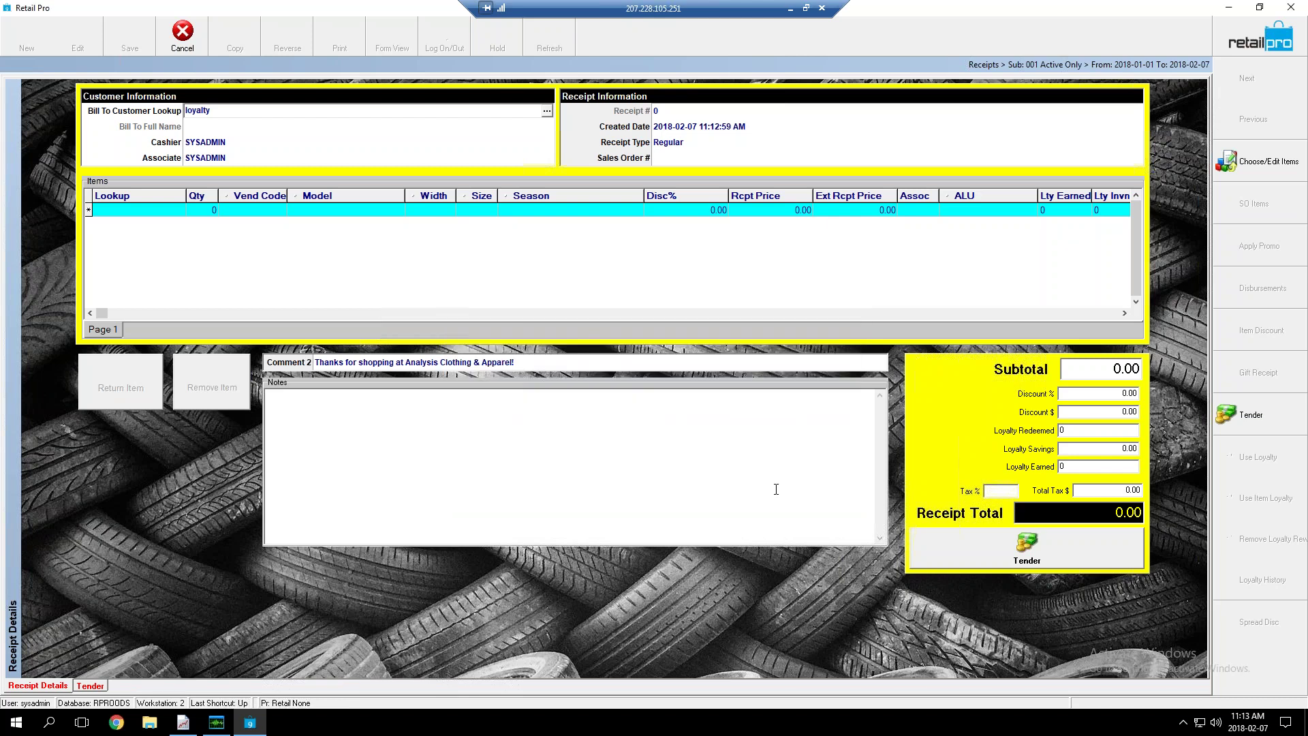
pyautogui.click(170, 215)
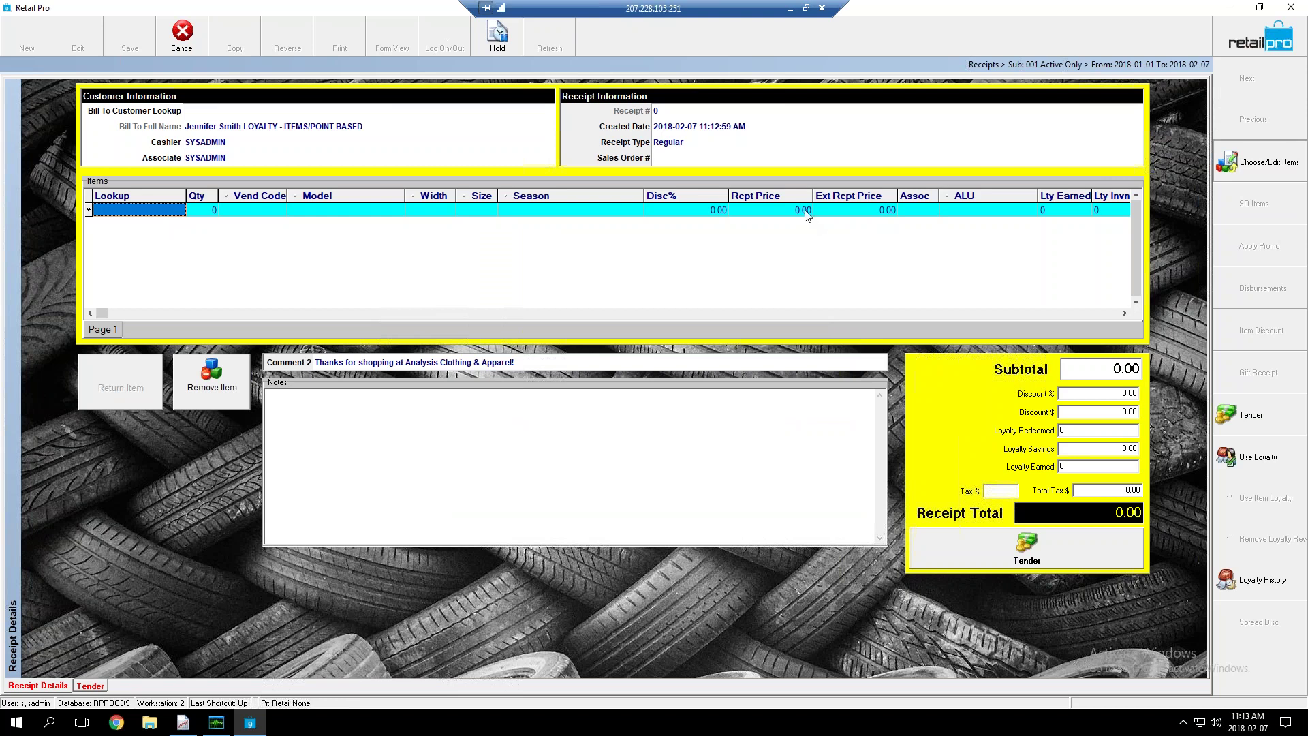
# Add 100 LOW RISE from Inventory, for a 3150.00 total earning 3000 loyalty points
pyautogui.press('Return')
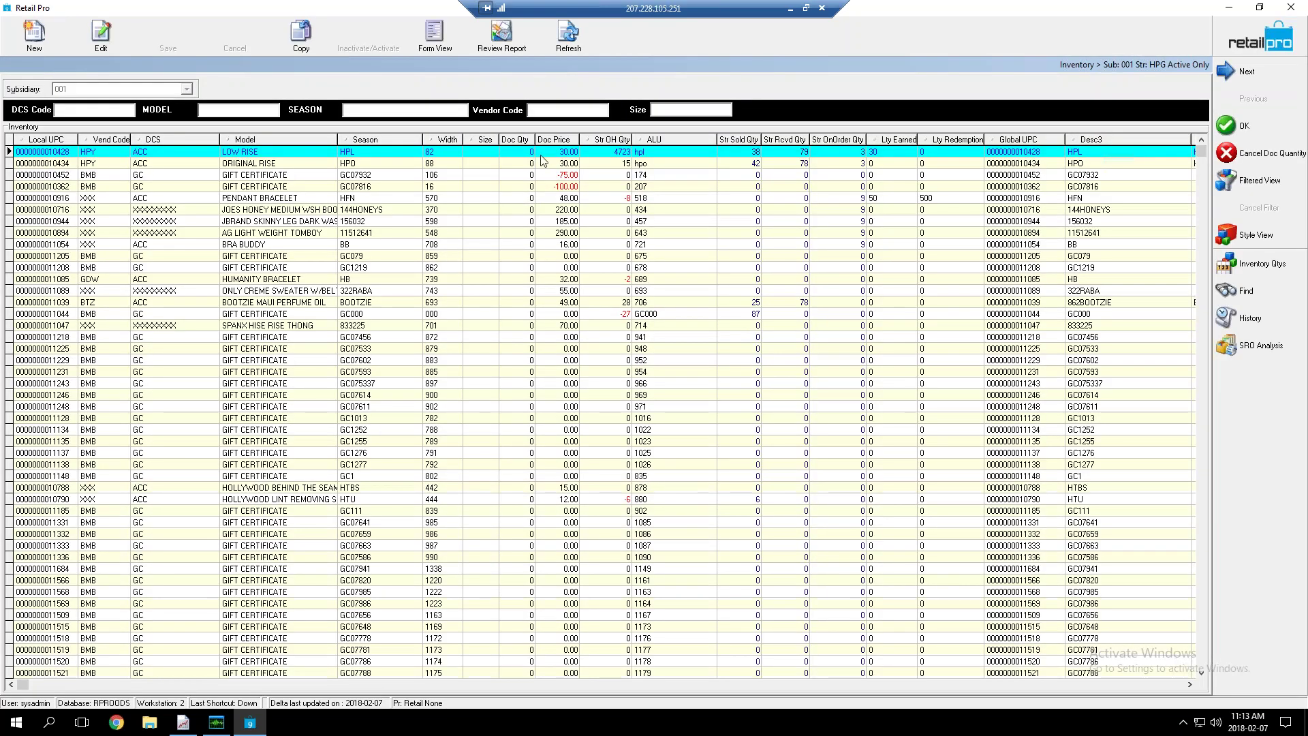
pyautogui.click(519, 152)
pyautogui.write('100')
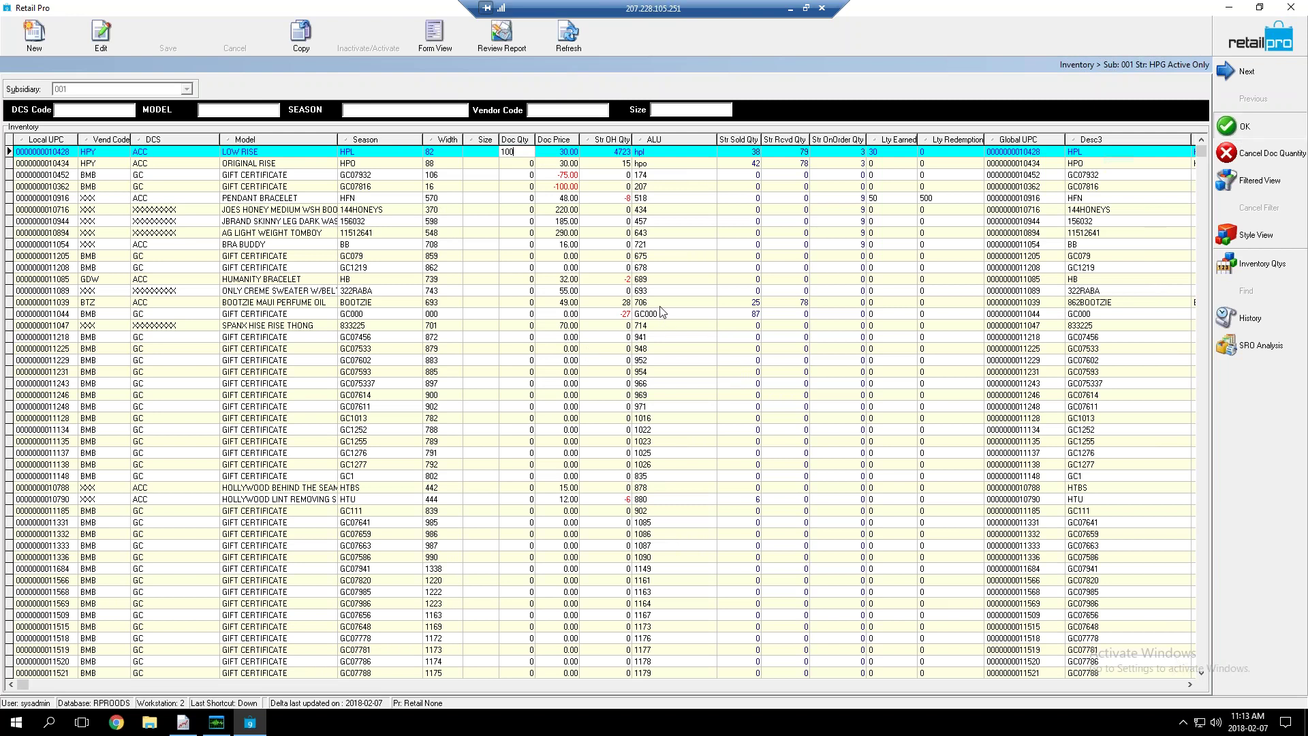
pyautogui.press('Return')
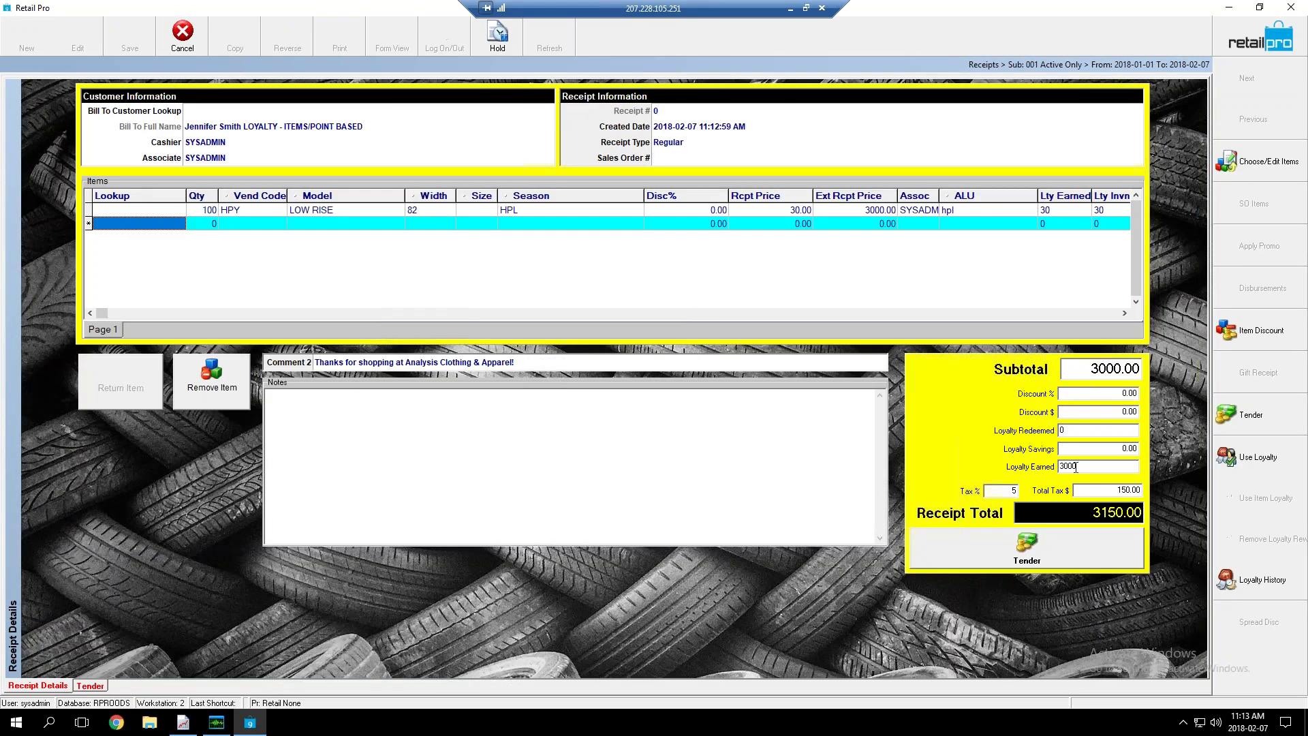
# Review the LOW RISE line's quantity of 100, its 30 loyalty points, and 3000 points earned in total
pyautogui.moveTo(1088, 467); pyautogui.dragTo(1050, 463)
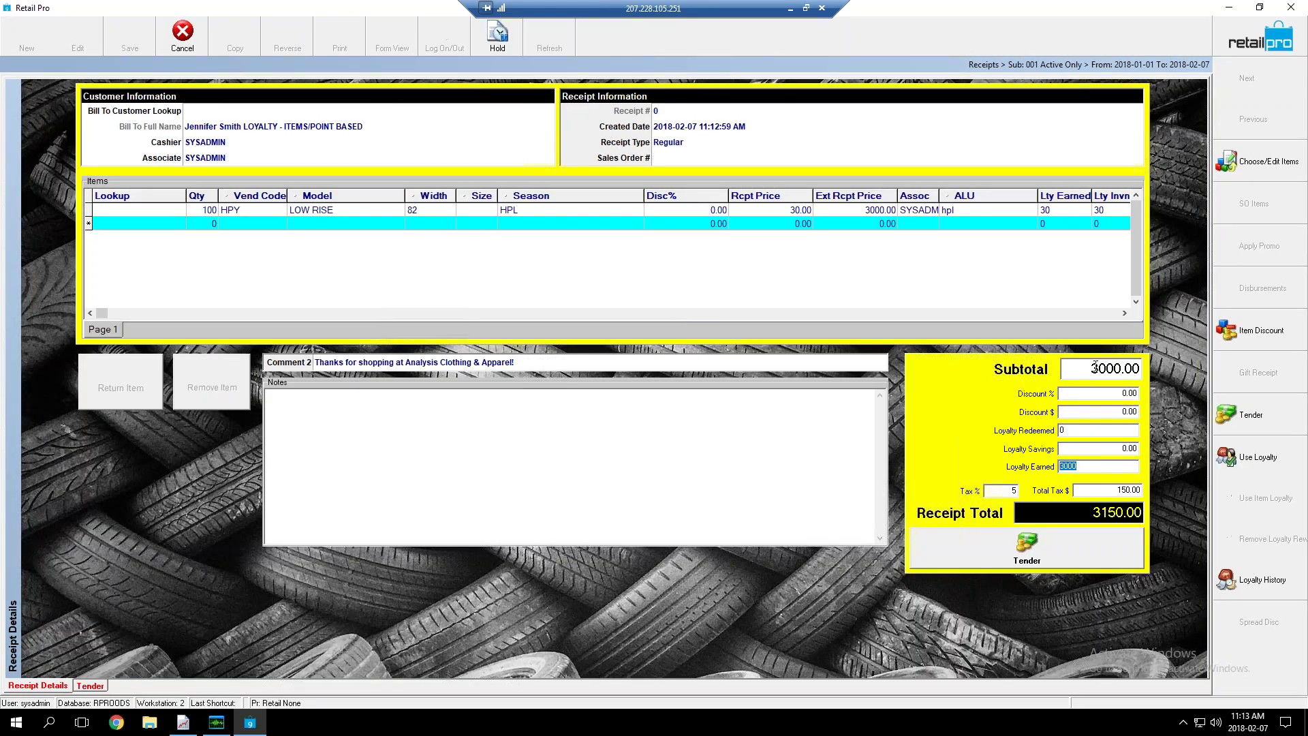
pyautogui.click(596, 211)
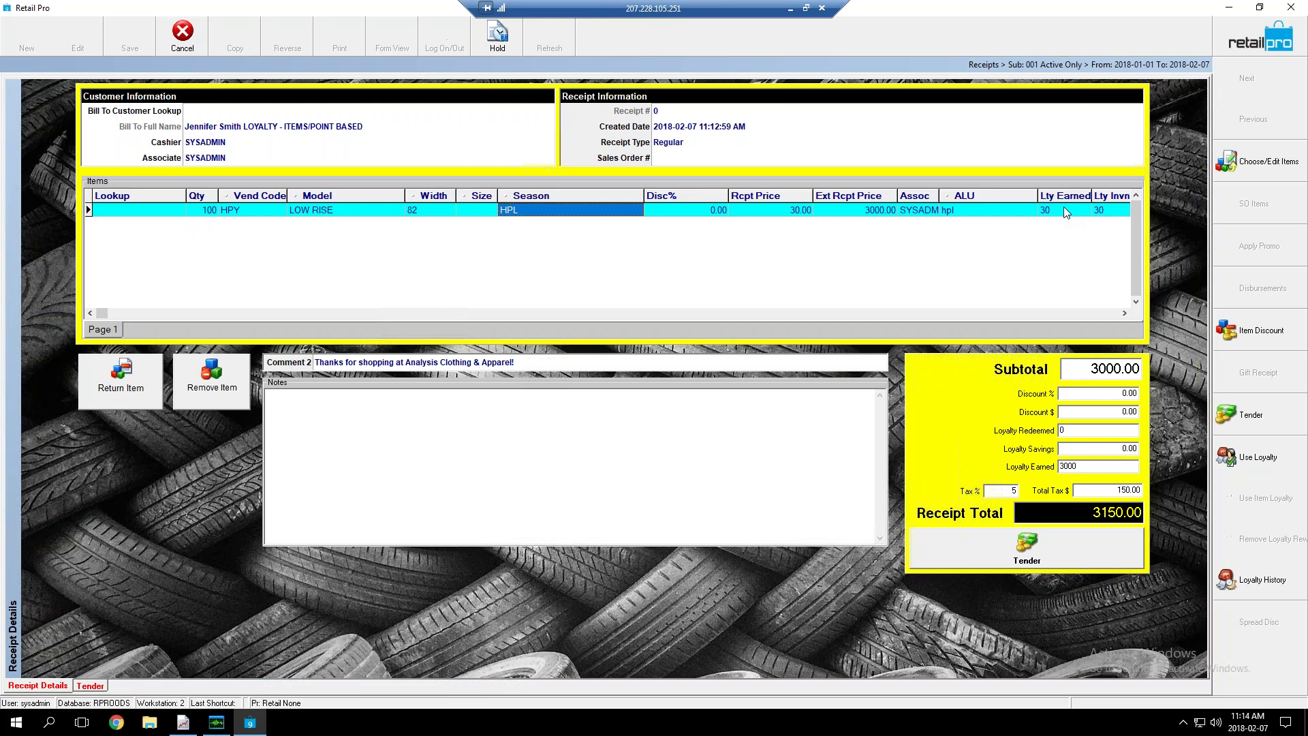
pyautogui.click(202, 211)
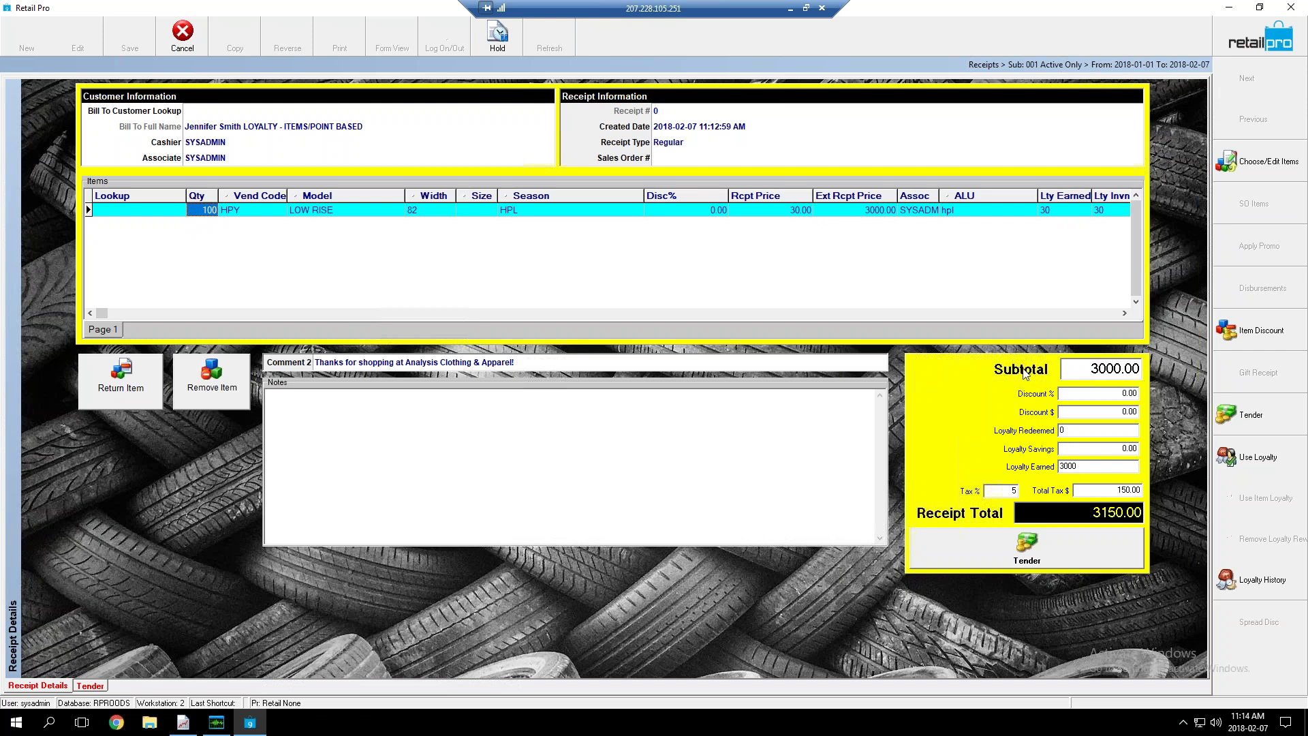
pyautogui.click(1056, 210)
pyautogui.click(1096, 467)
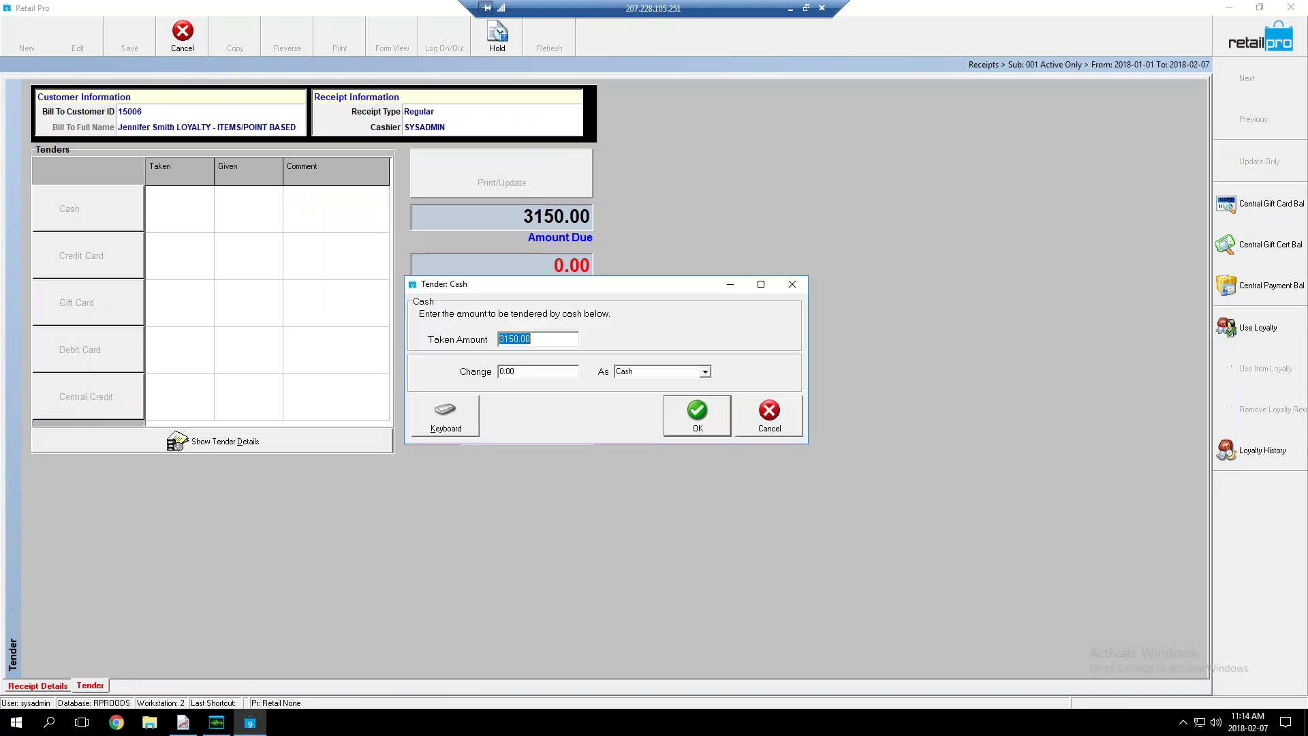
# Confirm the 3150.00 cash payment, print and update the receipt, and skip saving the report
pyautogui.click(695, 413)
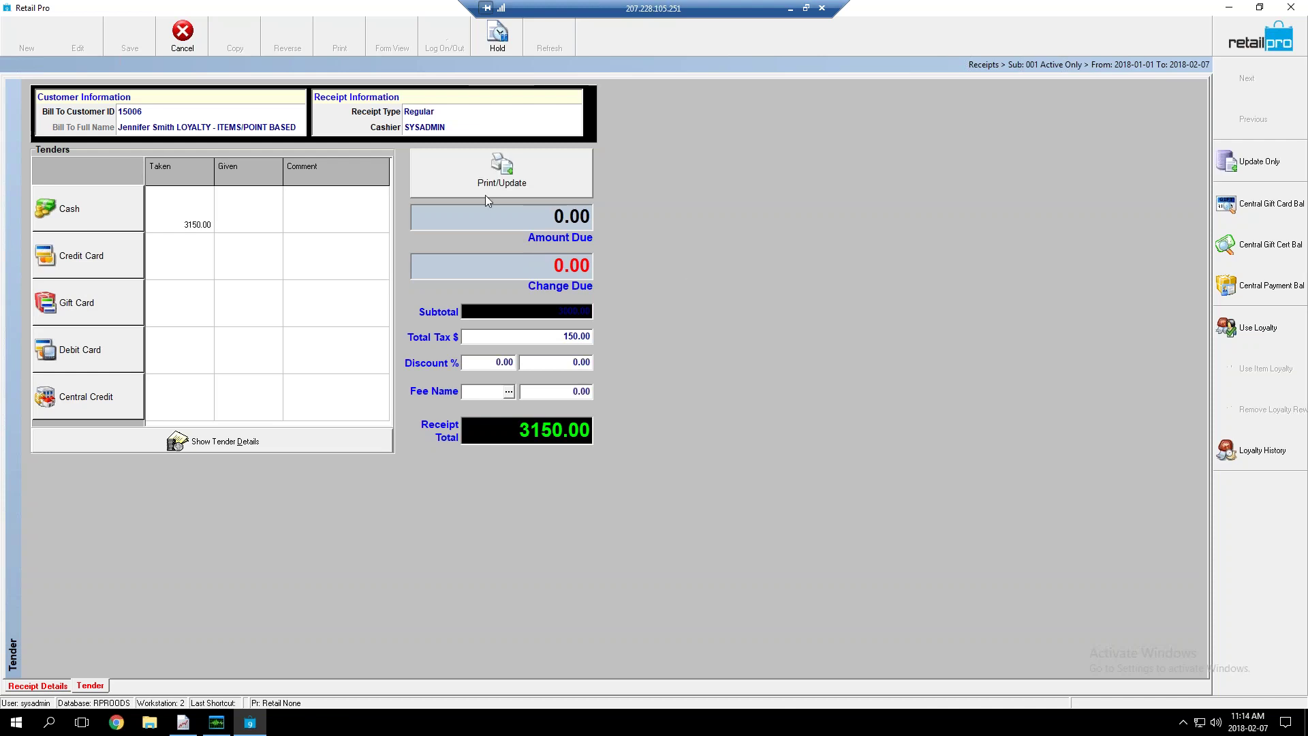
pyautogui.click(487, 194)
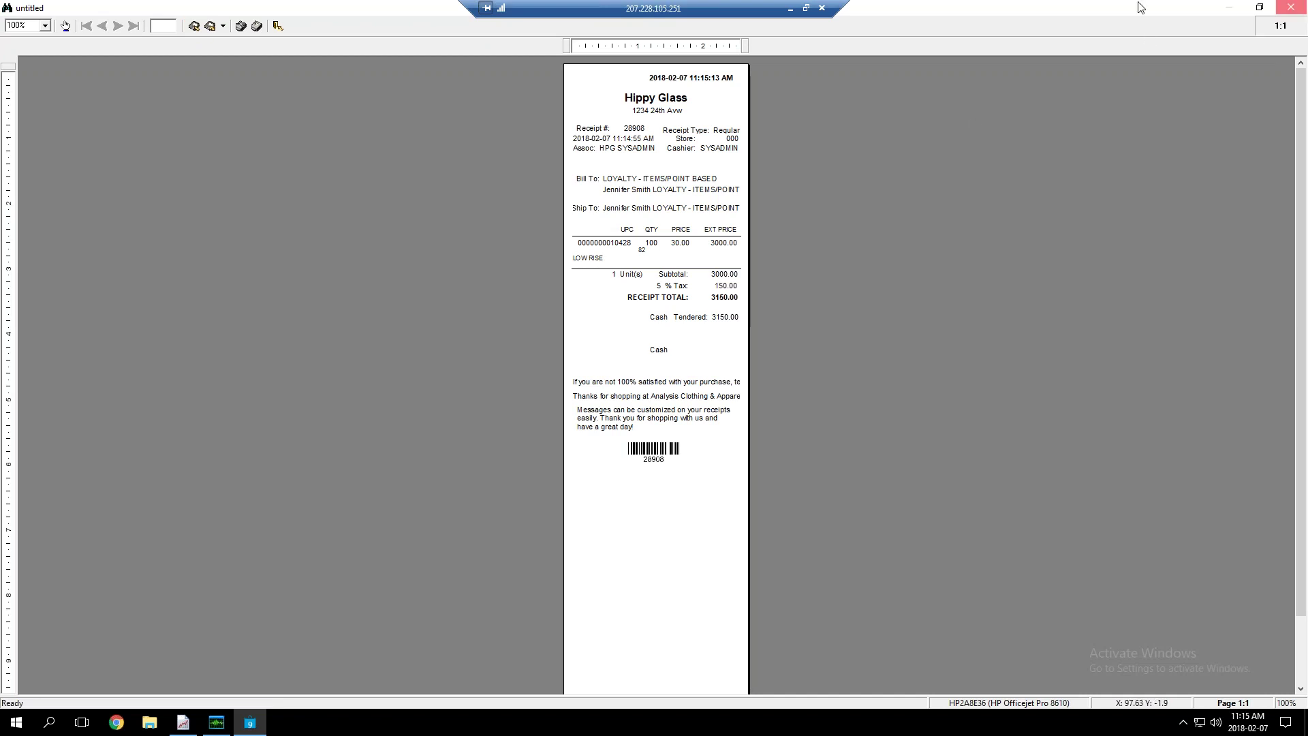
pyautogui.click(1292, 6)
pyautogui.click(679, 406)
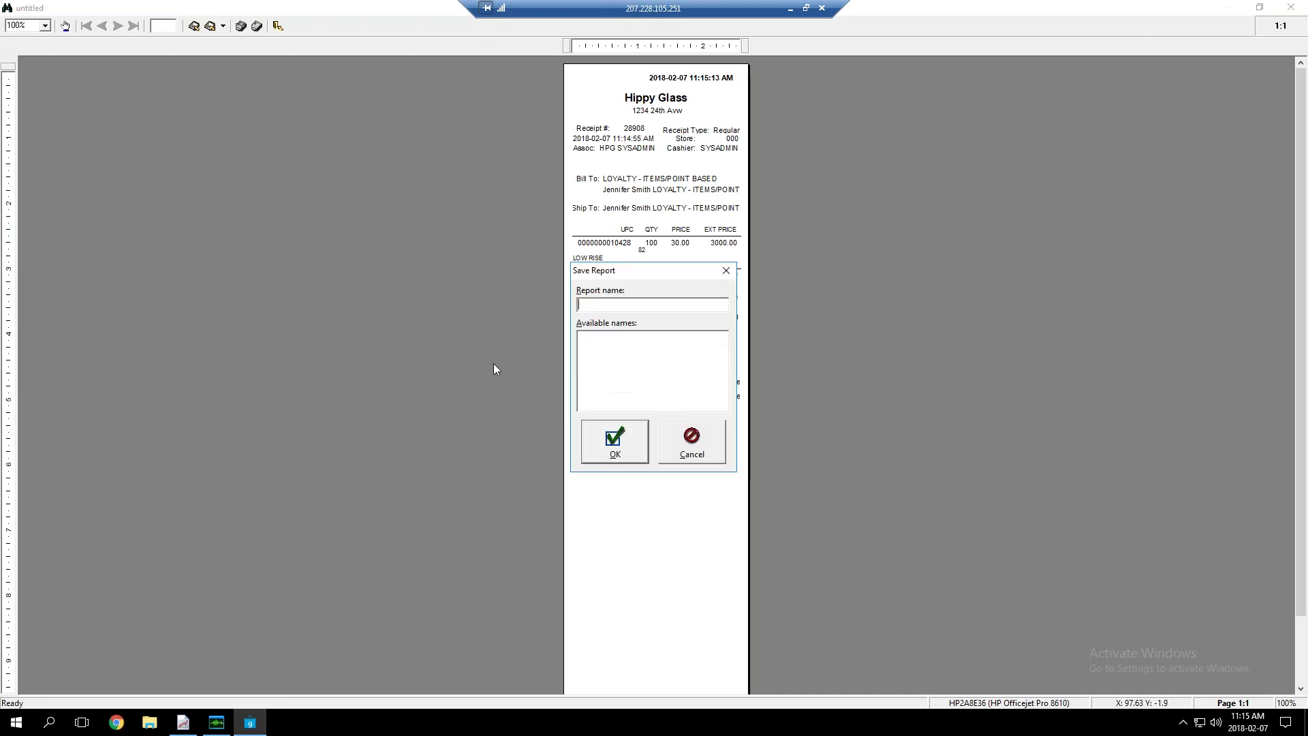
pyautogui.click(691, 445)
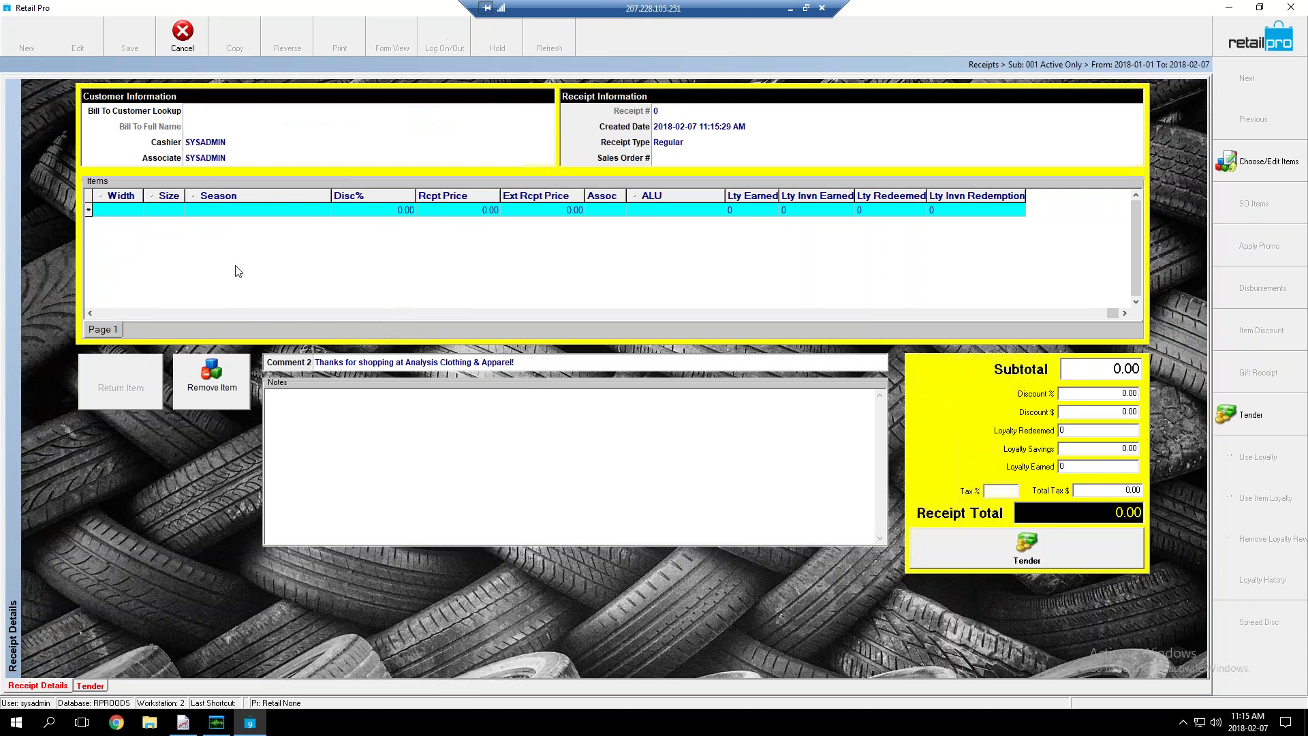
# Search customers for 'loyalty' and bill the receipt to the ITEMS/POINT BASED customer
pyautogui.click(222, 113)
pyautogui.write('loya')
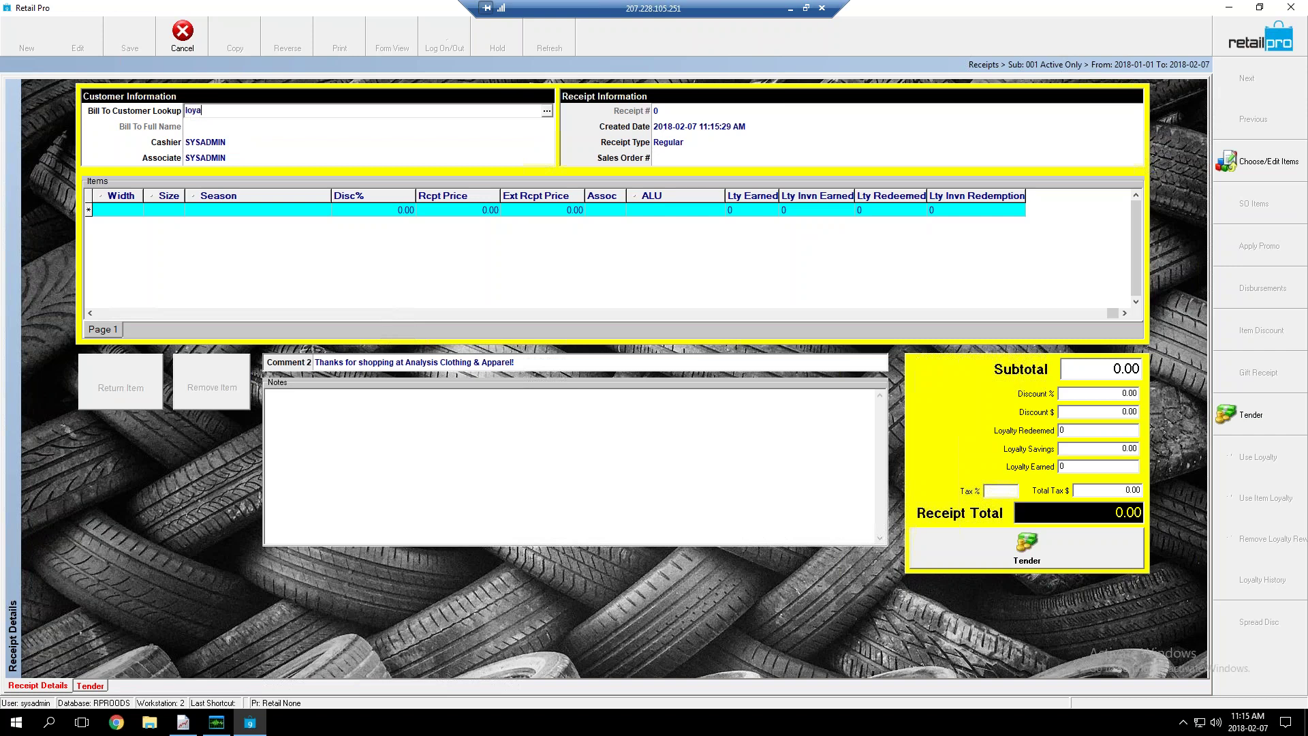
pyautogui.write('lty')
pyautogui.press('Return')
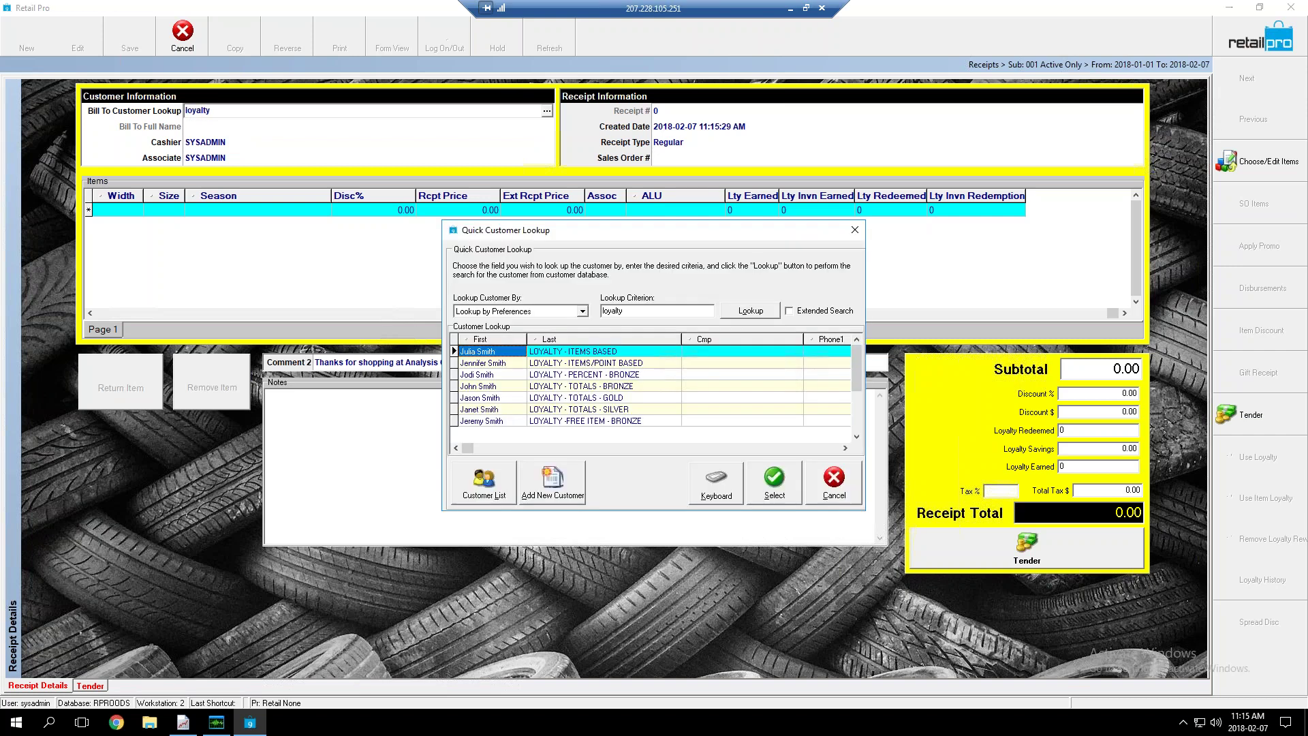
pyautogui.click(588, 363)
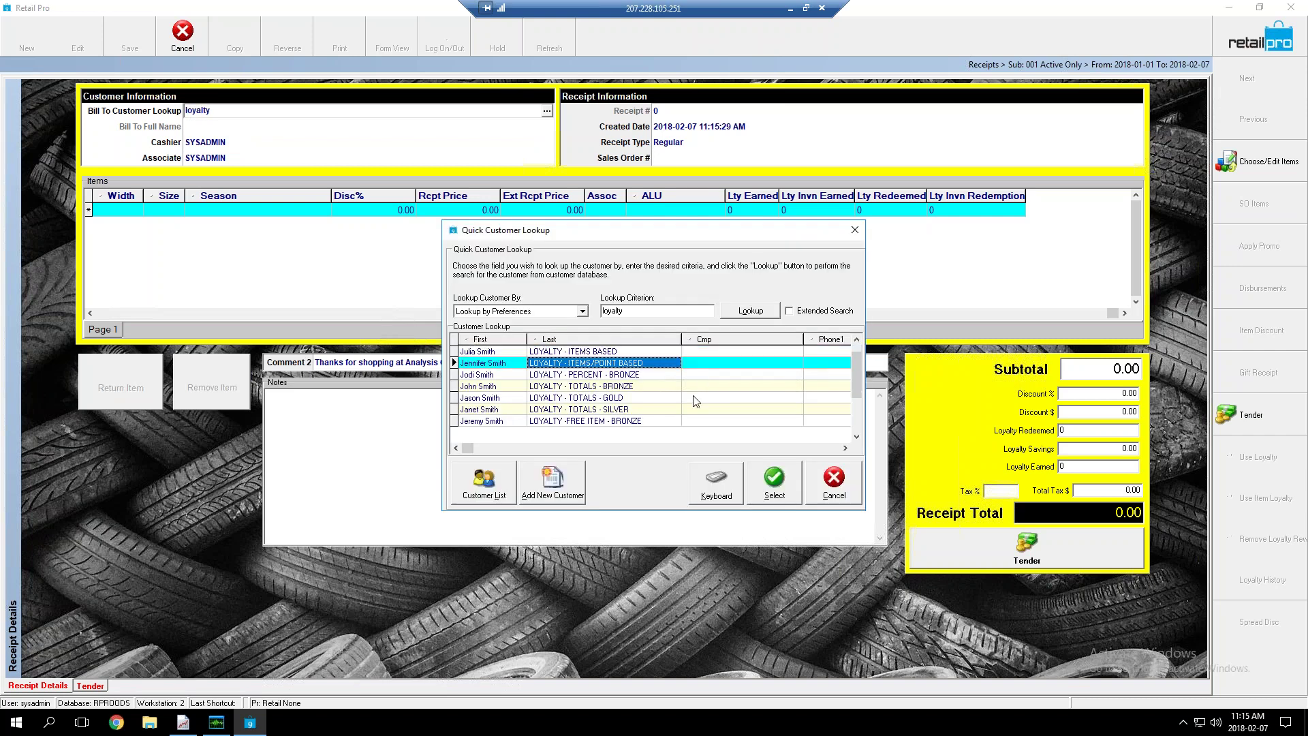
pyautogui.click(775, 480)
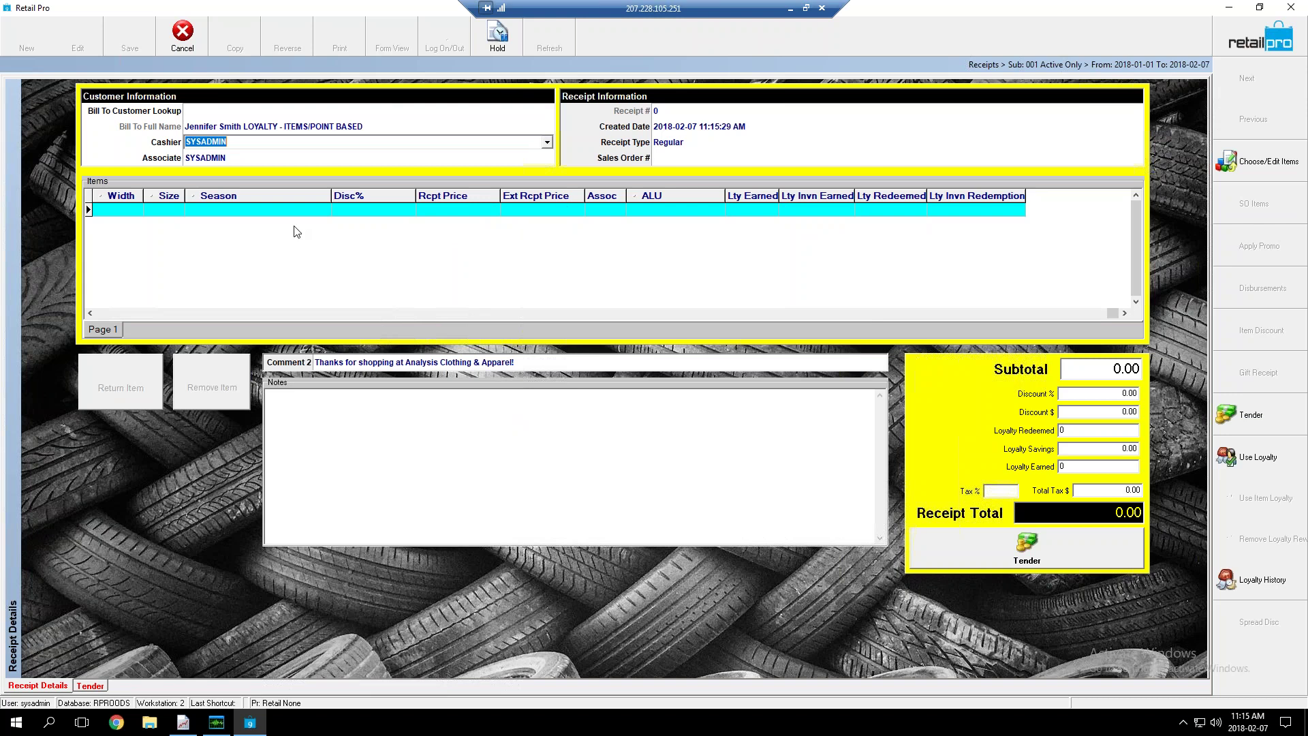
pyautogui.click(106, 218)
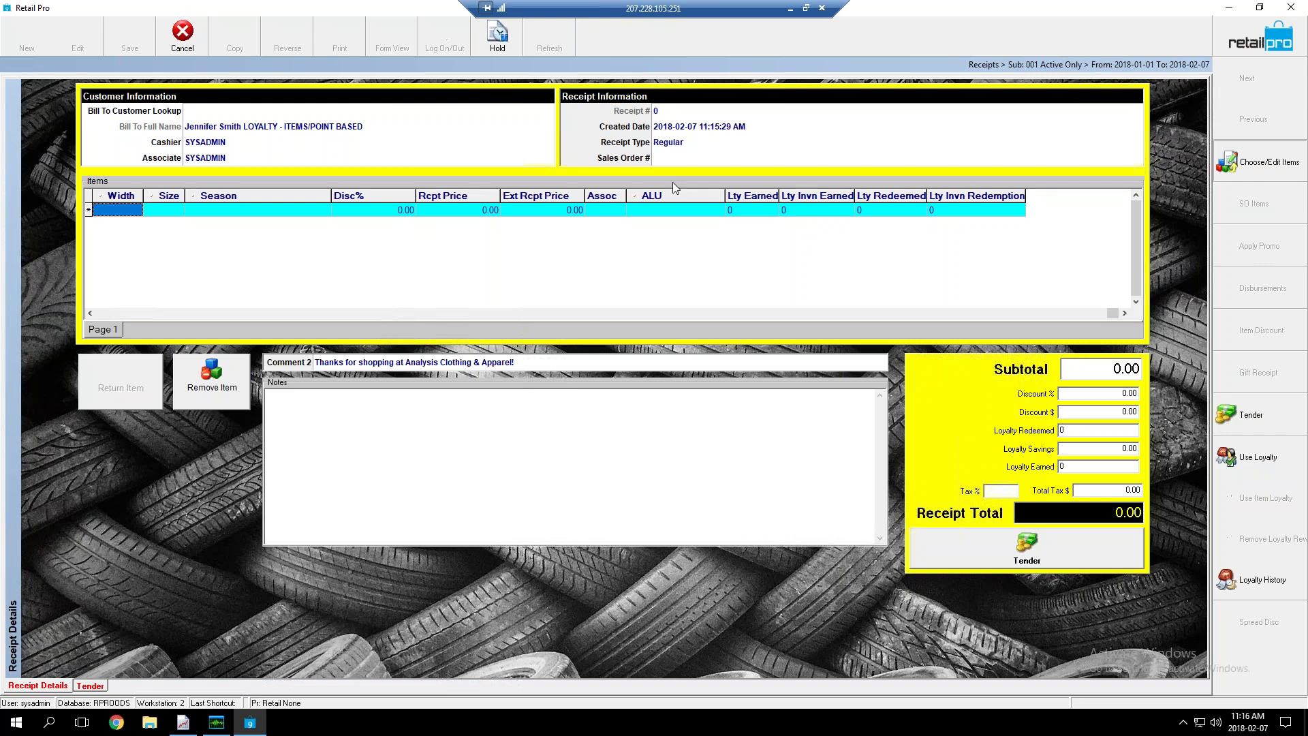
# Add the creme sweater and BOOTZIE MAUI PERFUME OIL from inventory, each with Doc Qty 1
pyautogui.press('Return')
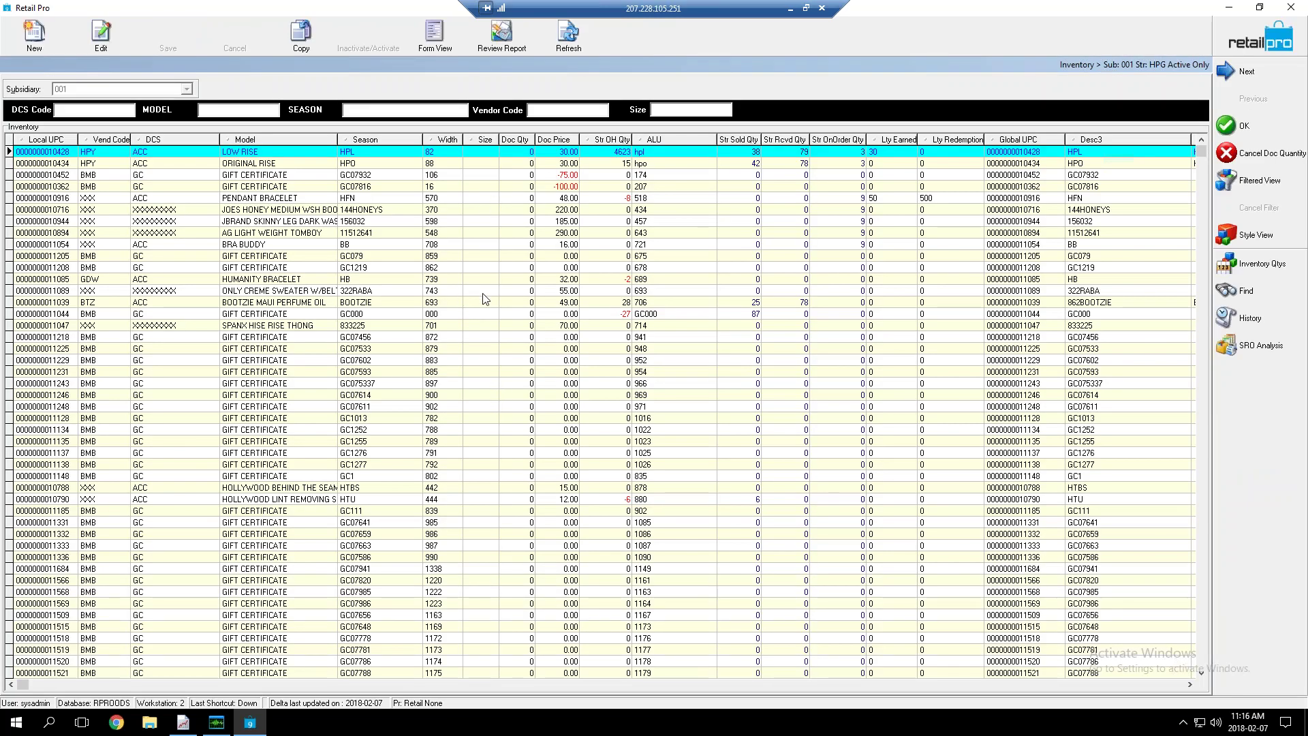
pyautogui.click(514, 293)
pyautogui.click(516, 293)
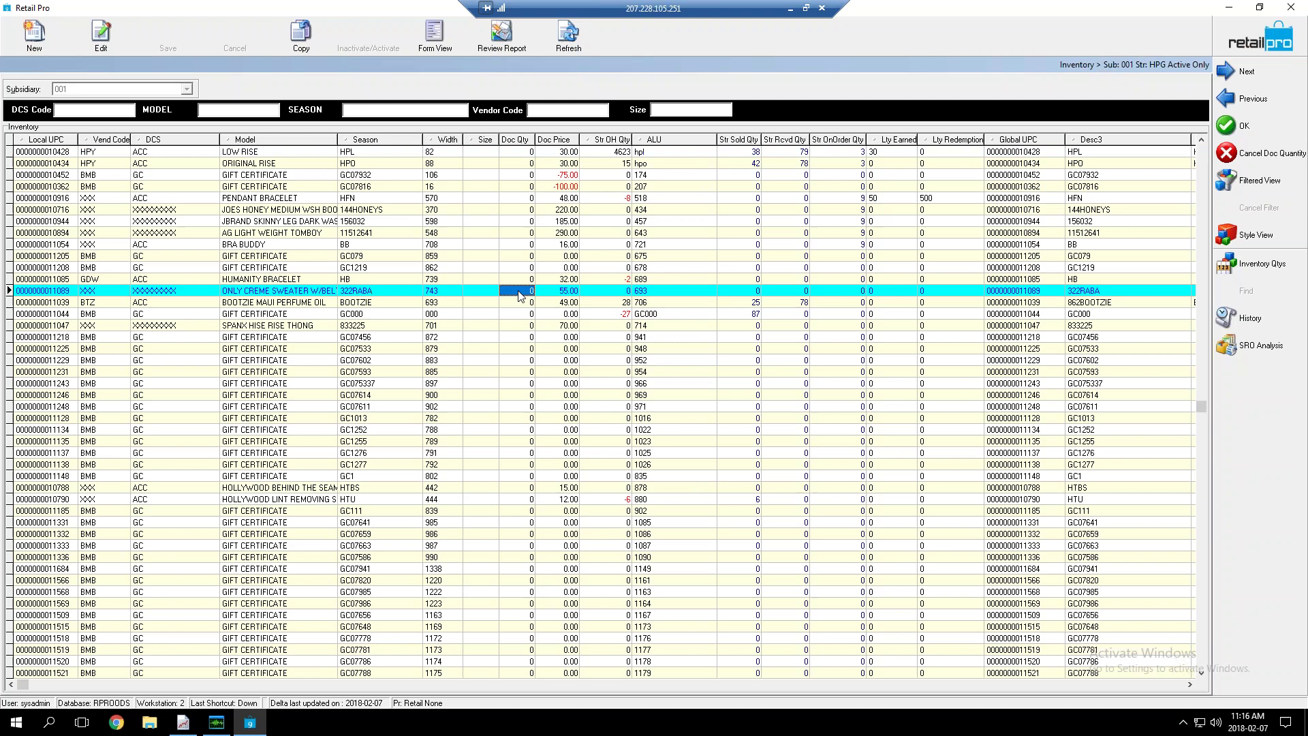
pyautogui.write('1')
pyautogui.press('Down')
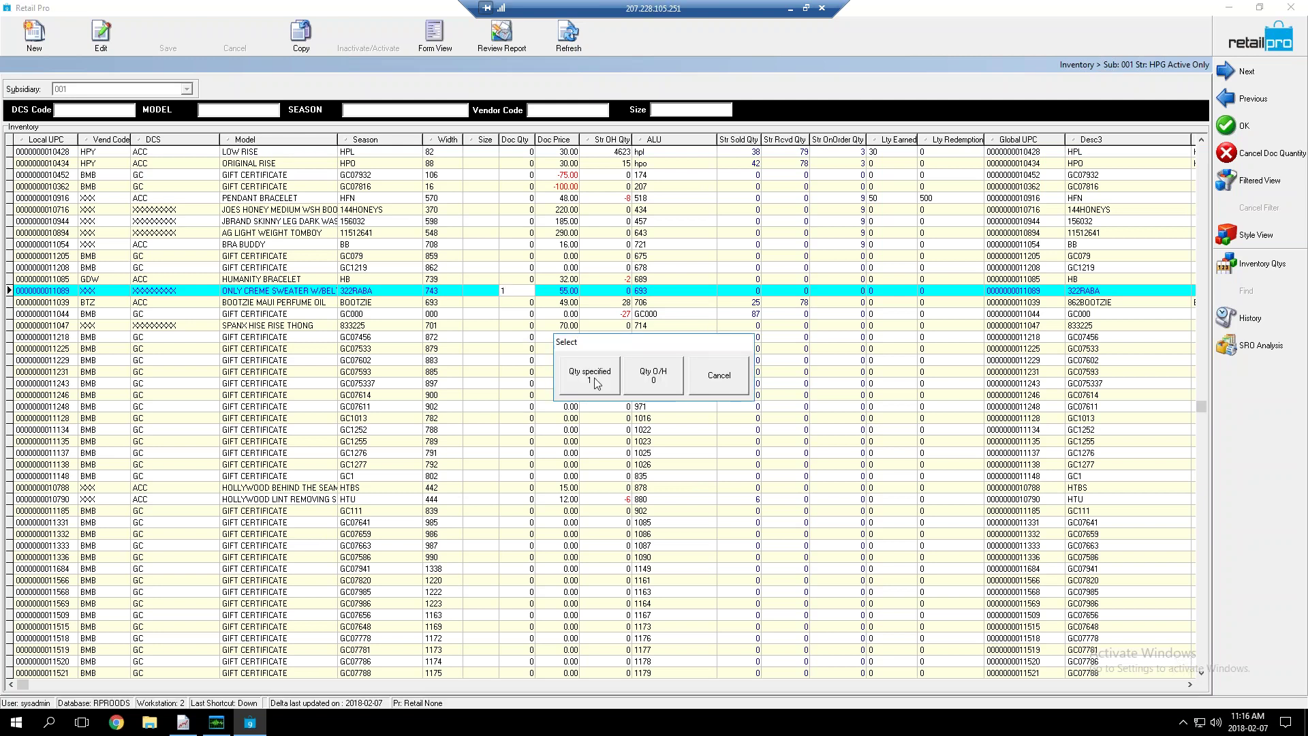
pyautogui.click(593, 379)
pyautogui.write('1')
pyautogui.press('Down')
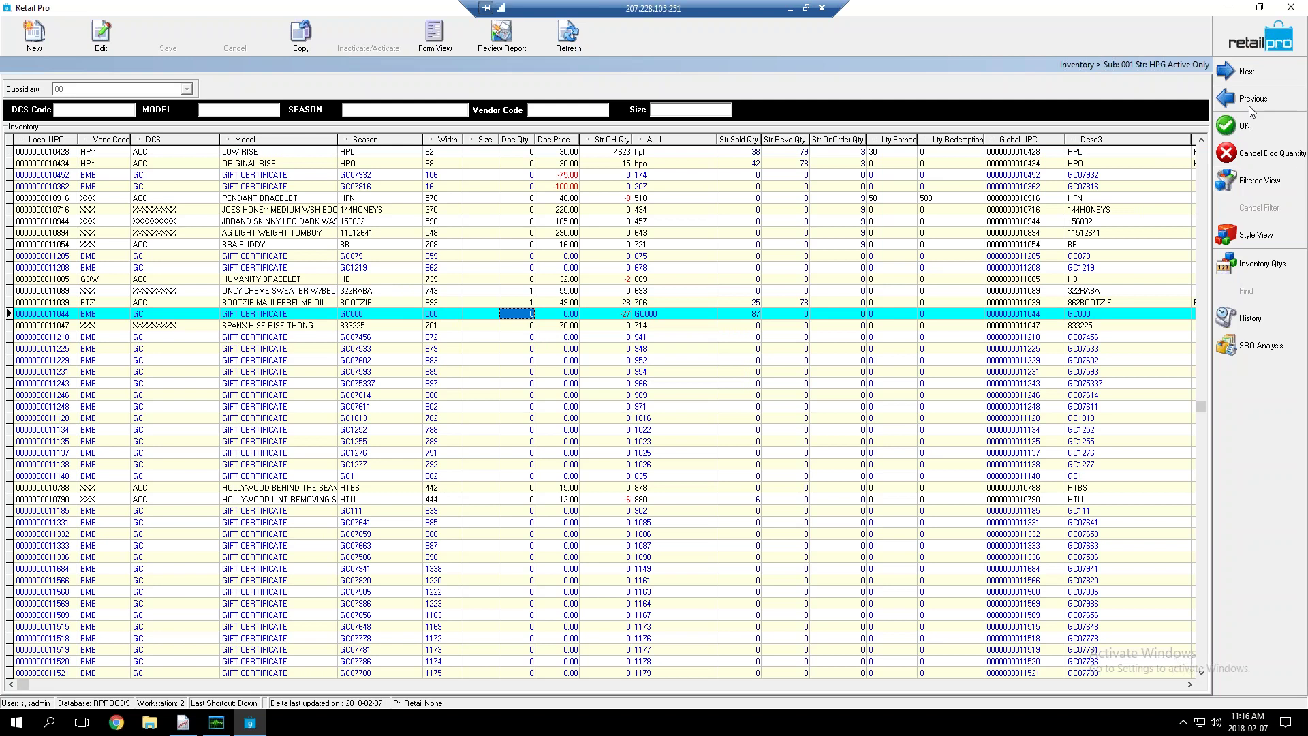
pyautogui.click(1236, 126)
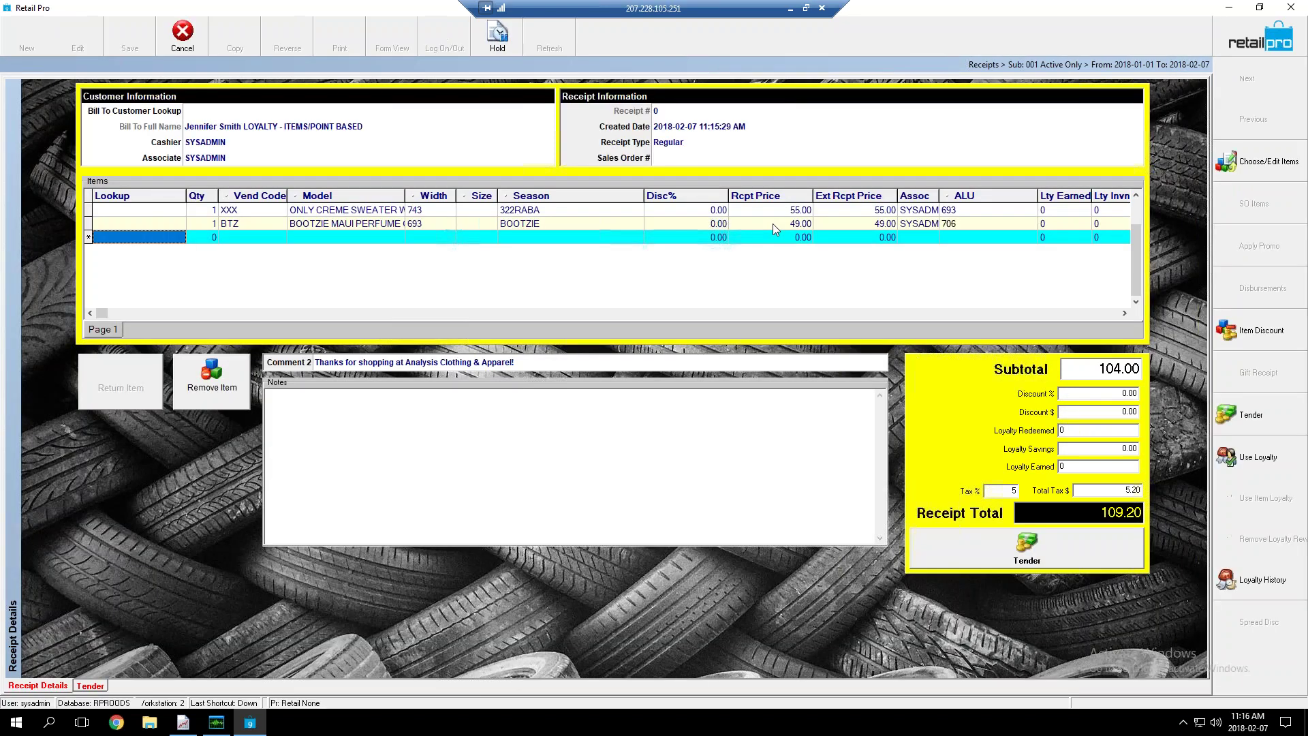
# Check the 49.00 perfume oil price and 104.00 subtotal, then bring up loyalty point redemption
pyautogui.click(777, 223)
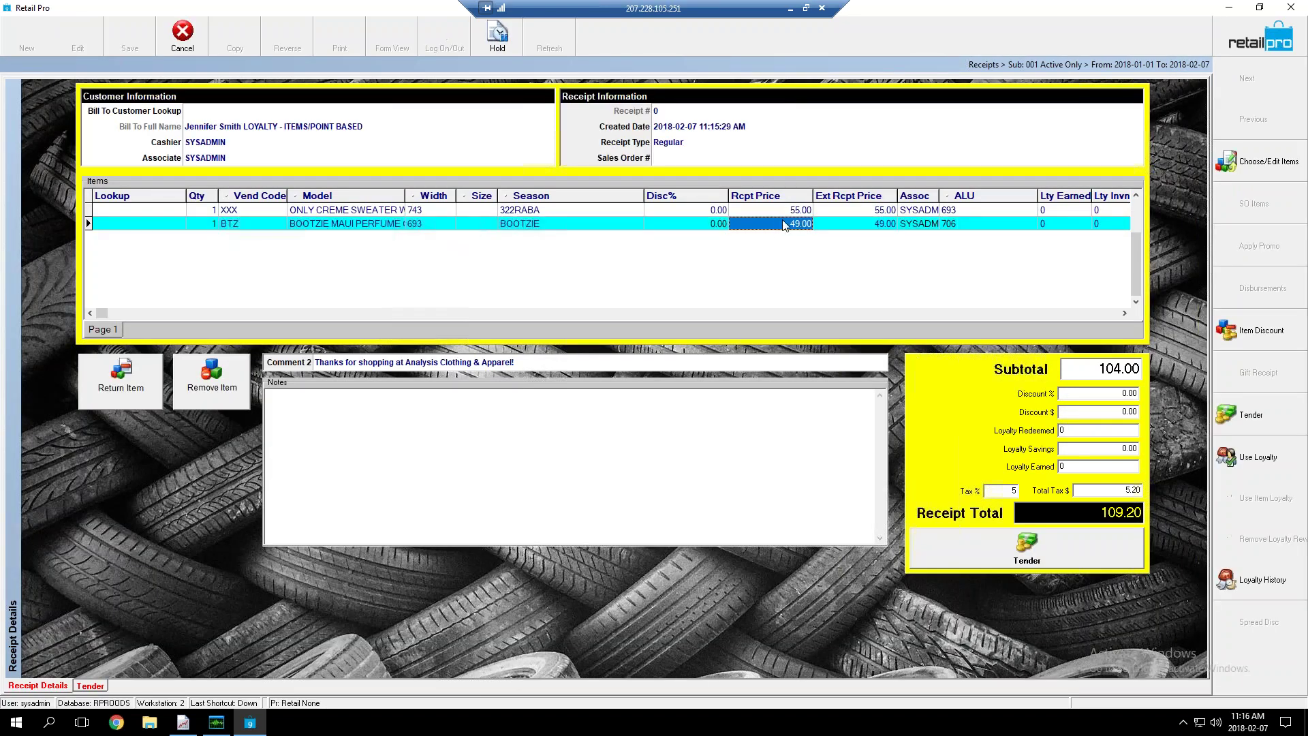
pyautogui.click(1133, 369)
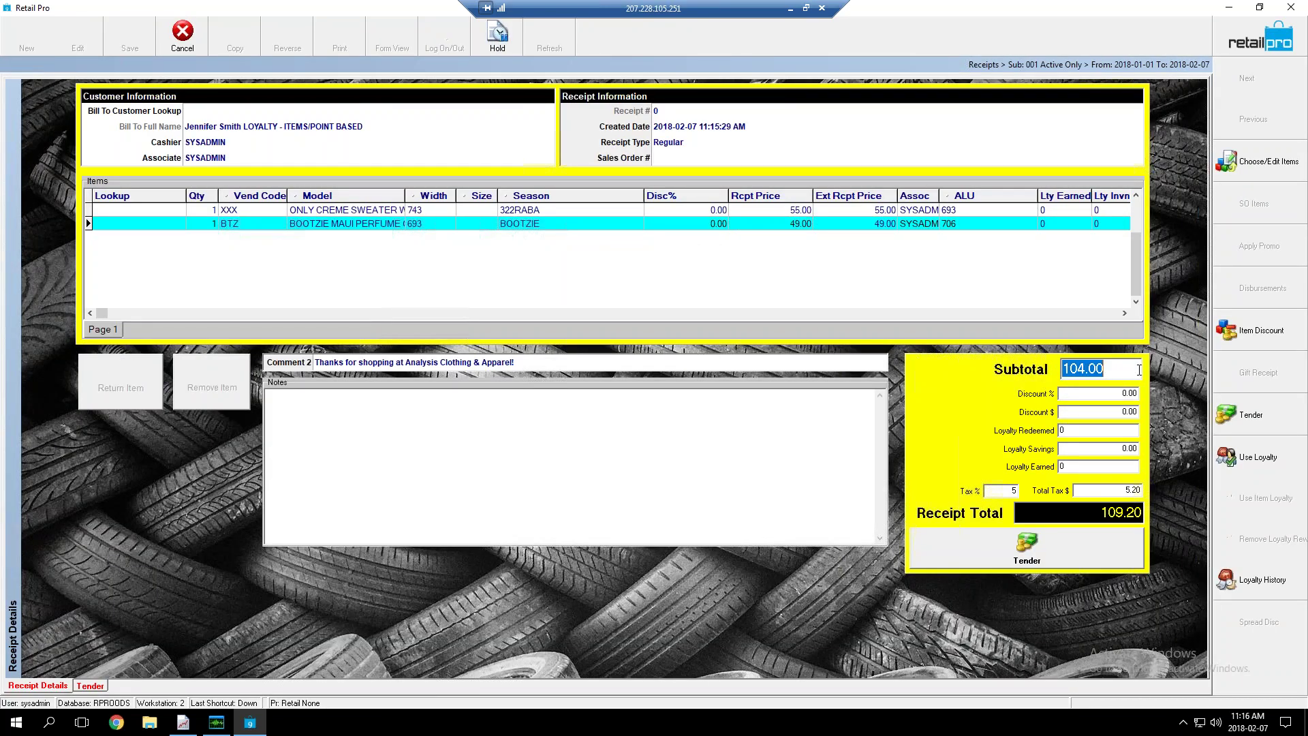
pyautogui.click(1253, 457)
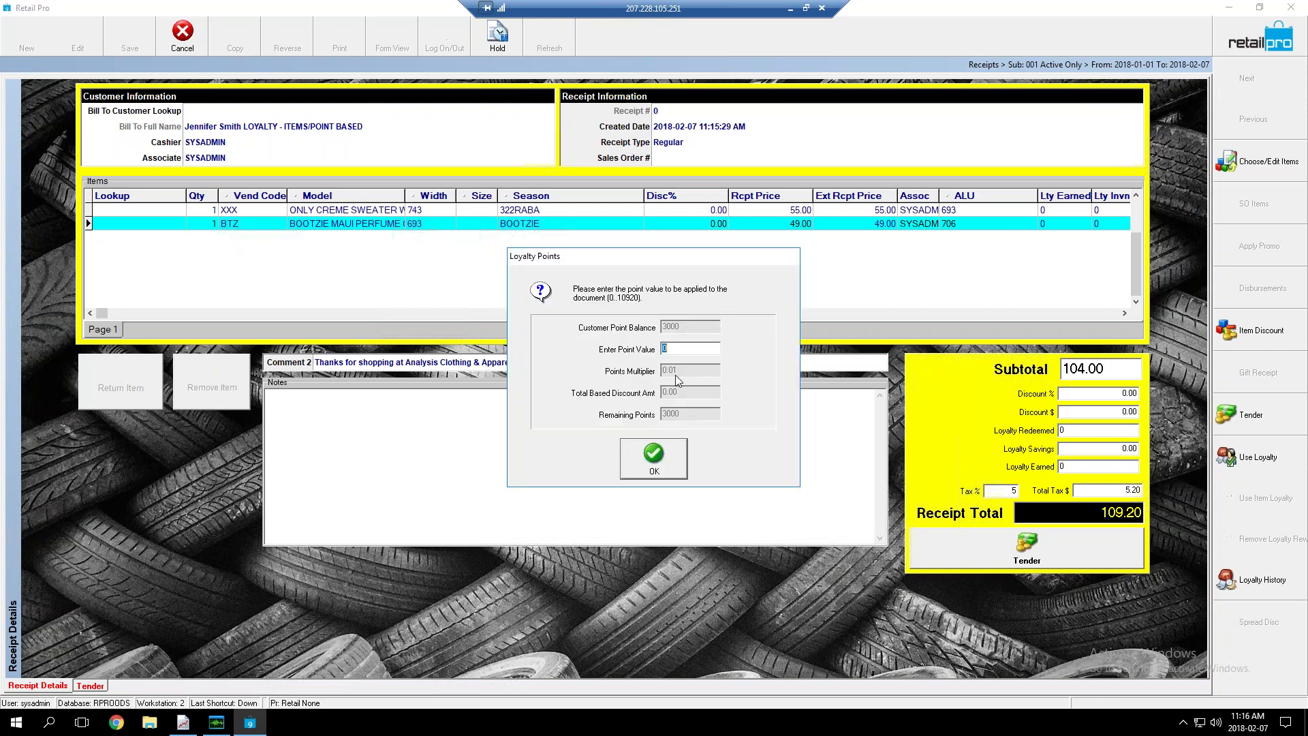
# Redeem 3000 loyalty points against the receipt and proceed to tender the 79.20 balance
pyautogui.write('3000')
pyautogui.click(654, 458)
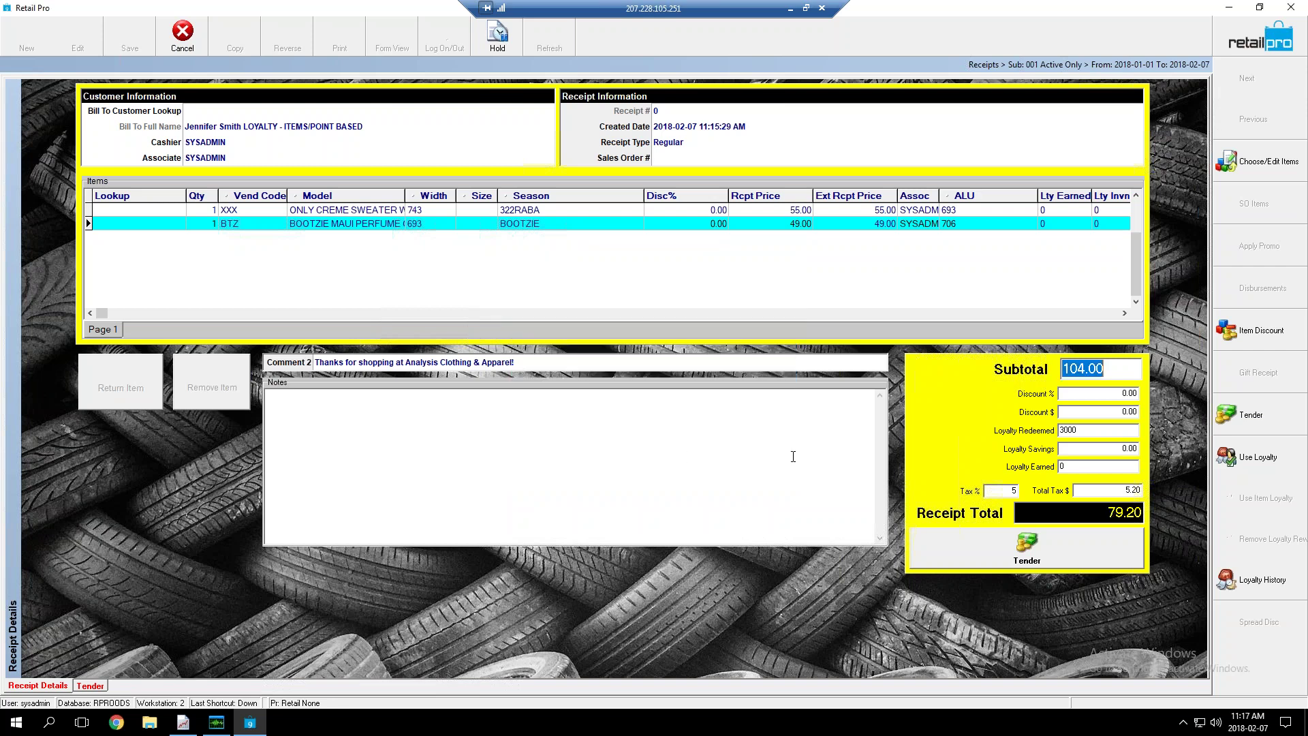
pyautogui.click(1029, 545)
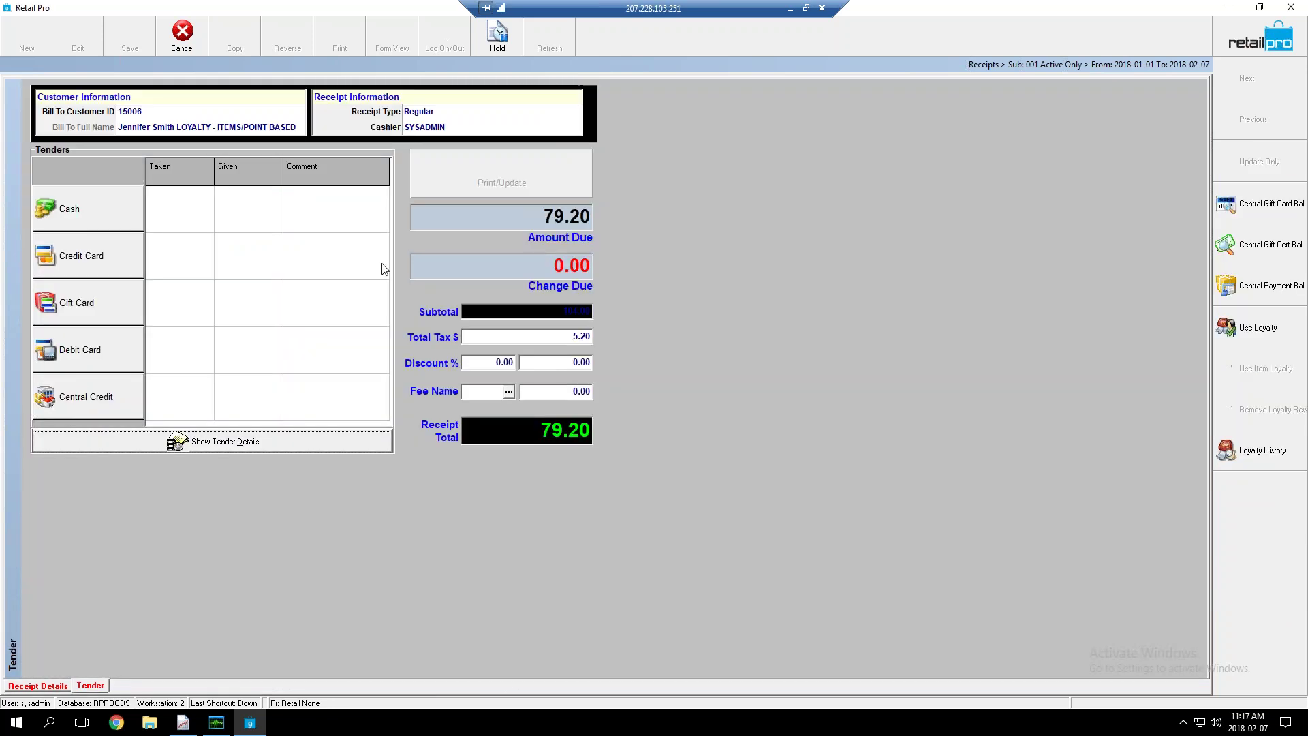
# Pay the 79.20 amount due in cash and dismiss the resulting error message
pyautogui.click(534, 209)
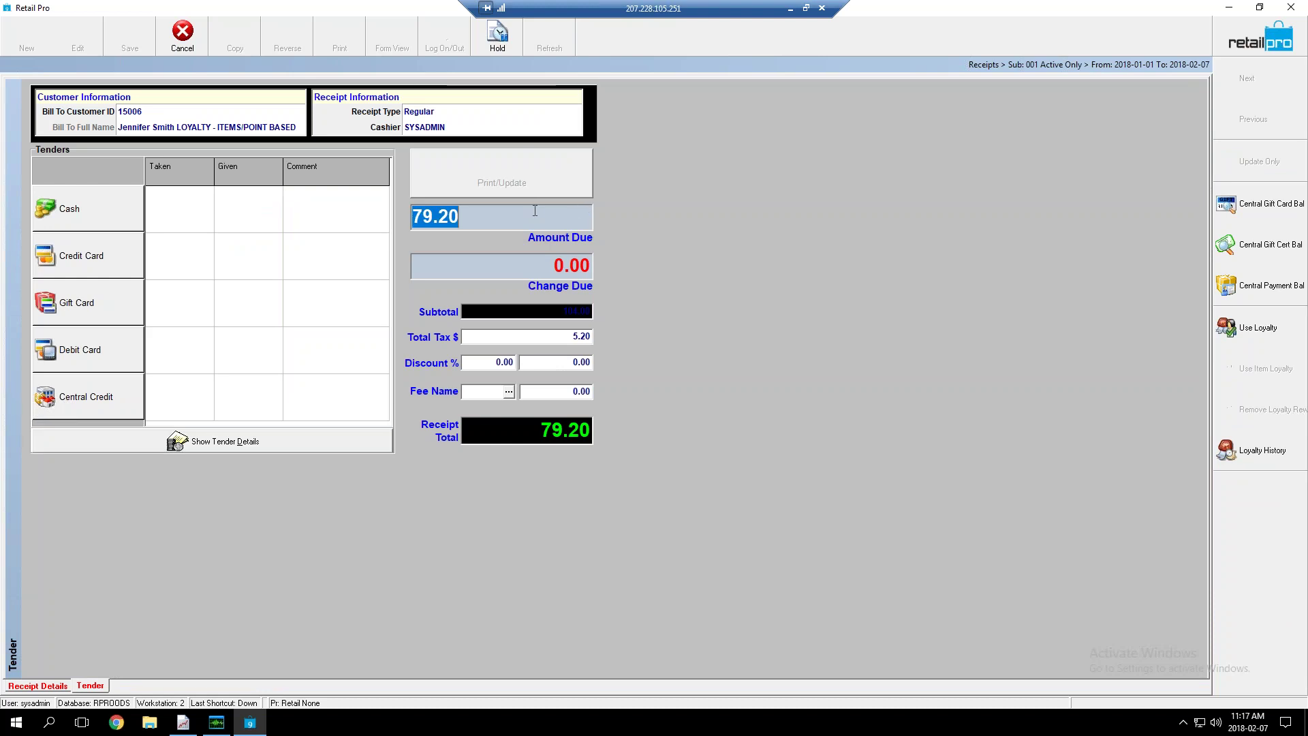
pyautogui.click(493, 209)
pyautogui.moveTo(460, 216); pyautogui.dragTo(413, 216)
pyautogui.click(100, 210)
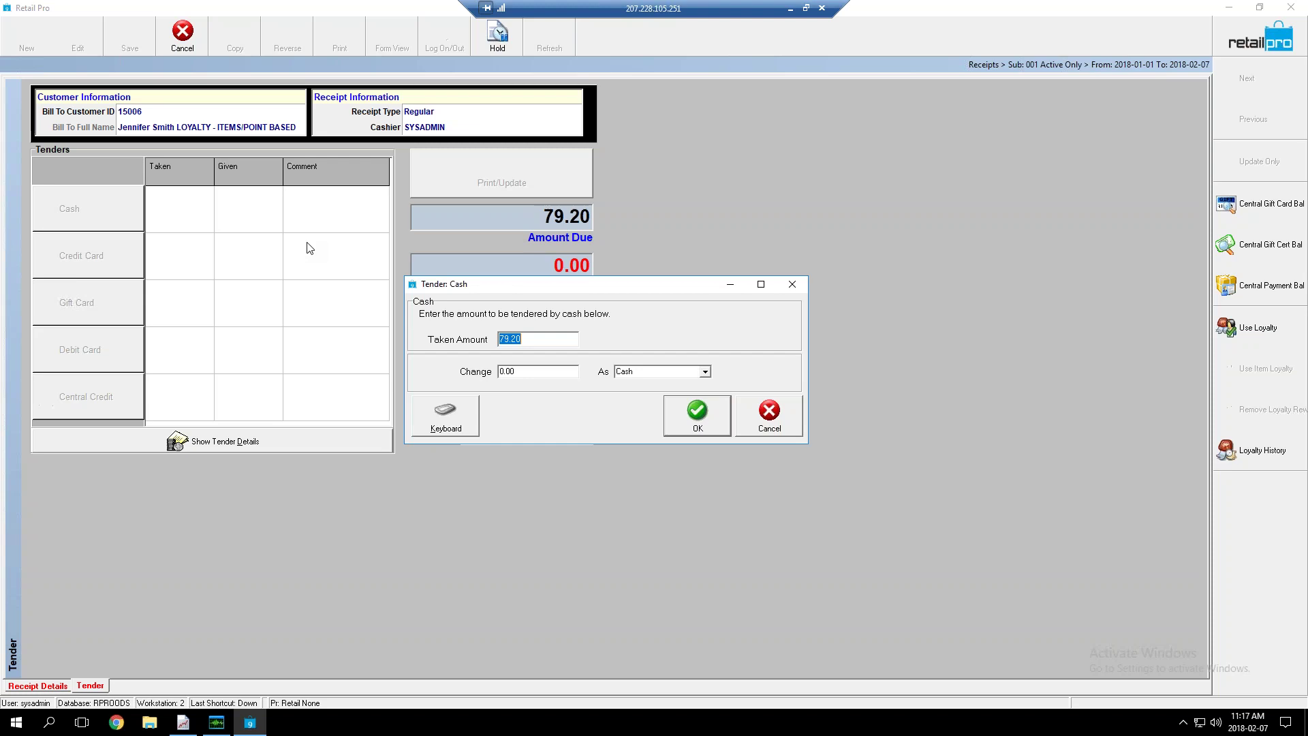
pyautogui.click(706, 415)
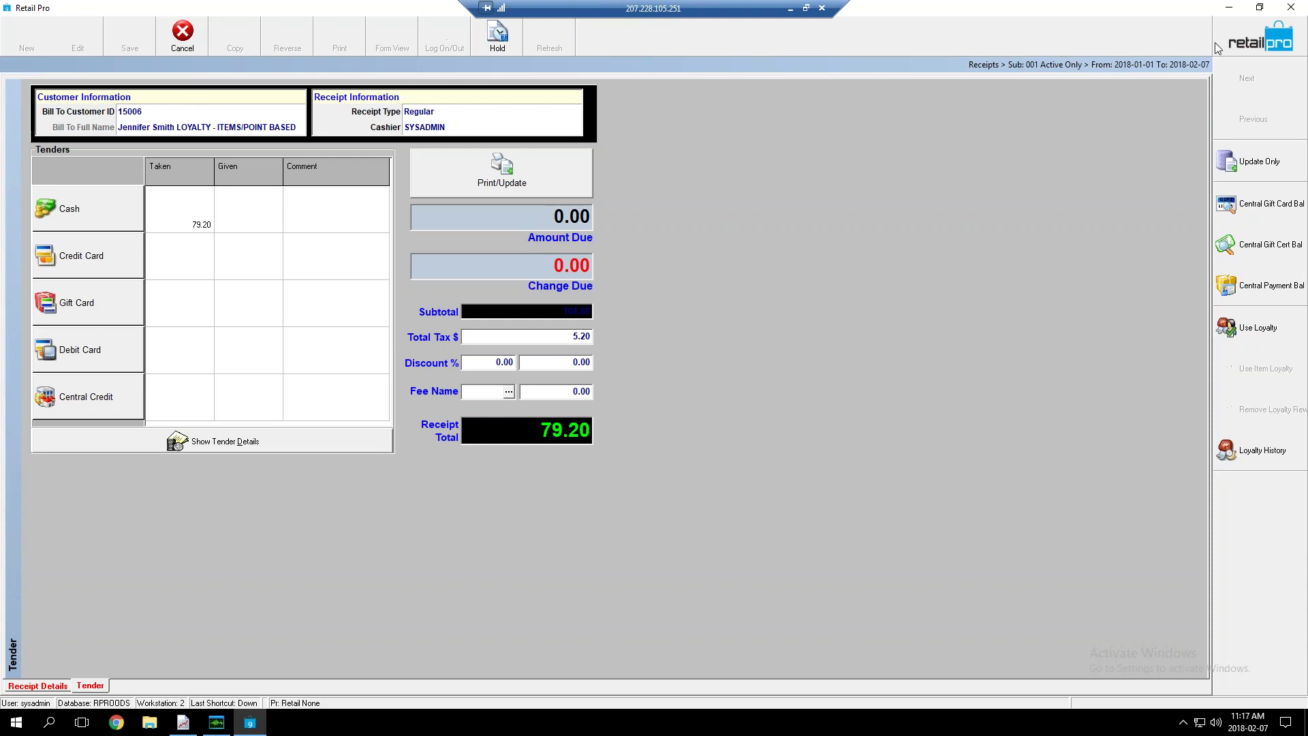
pyautogui.click(1291, 7)
pyautogui.click(654, 391)
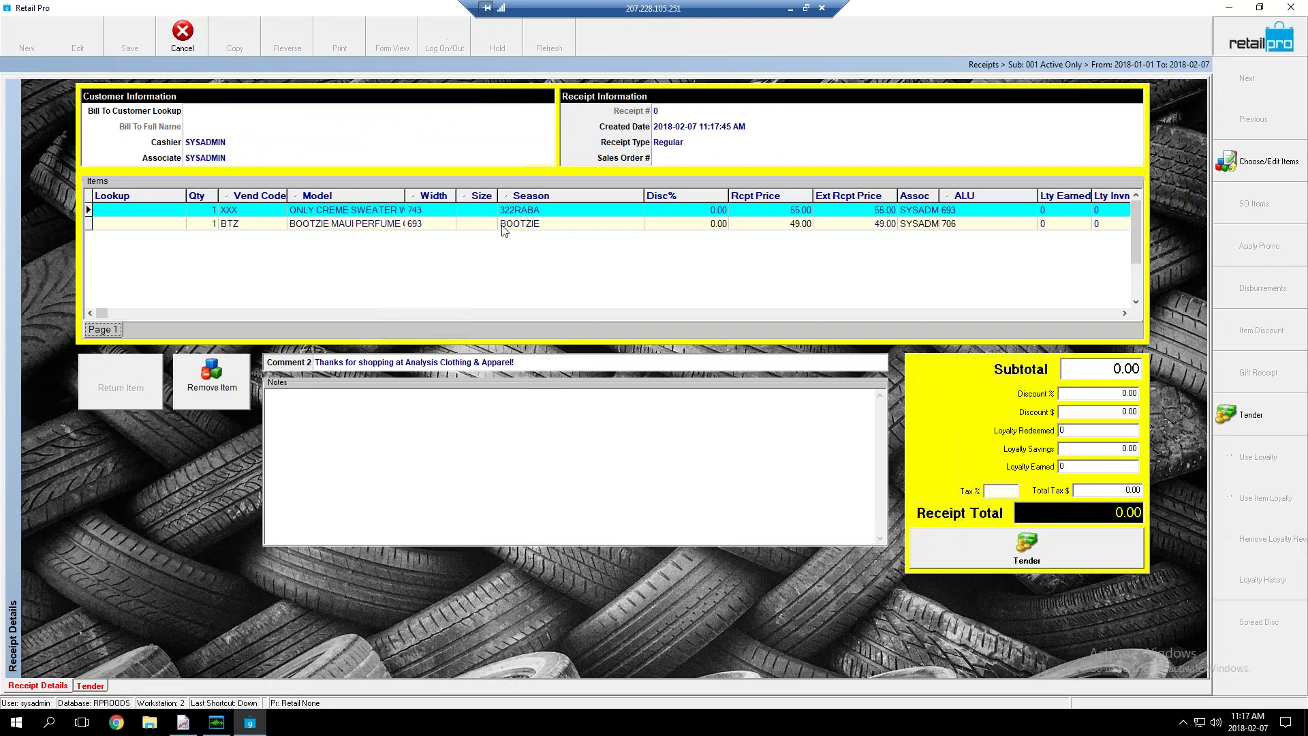
# Close the Receipts form with Esc to return to the Retail Pro home page
pyautogui.press('Escape')
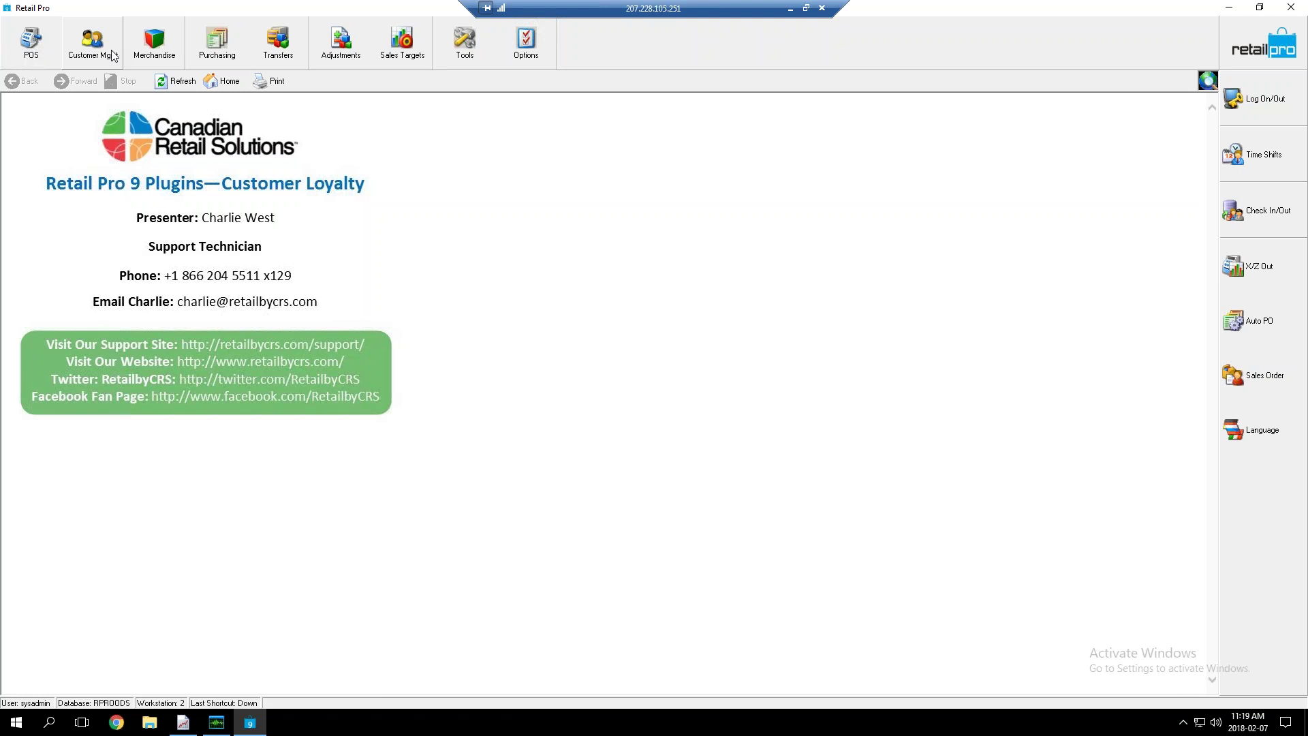
# Open Bins and Scoring from the Customer Mgmt menu
pyautogui.click(113, 56)
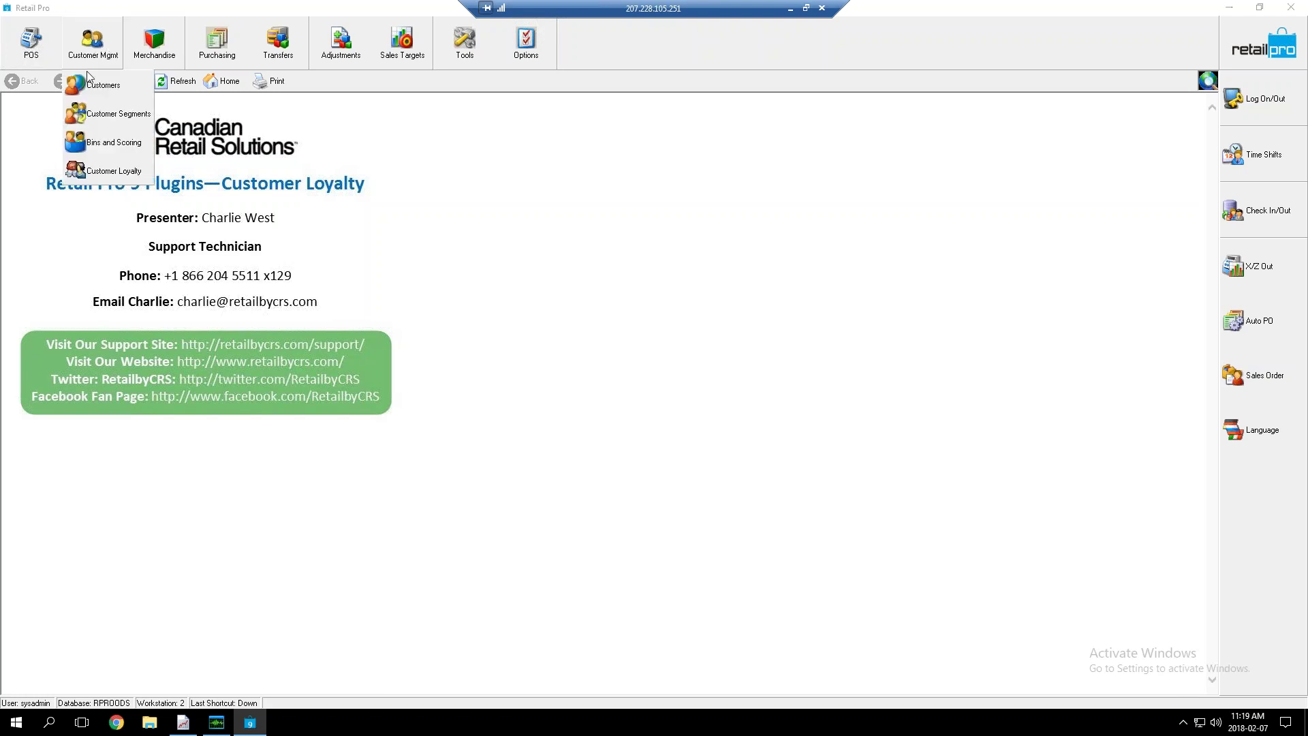
pyautogui.click(101, 145)
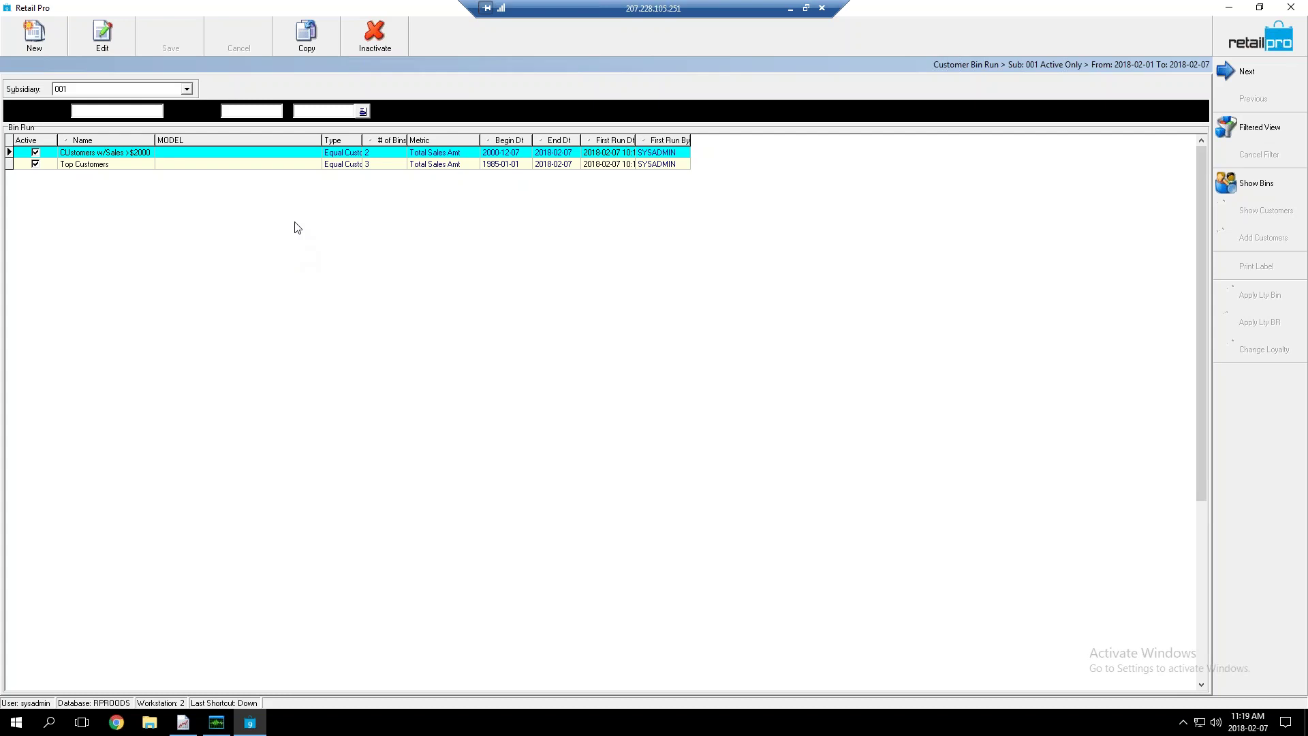
# Show the Top Customers run's bins, widen the Type column, and check its begin date
pyautogui.click(193, 166)
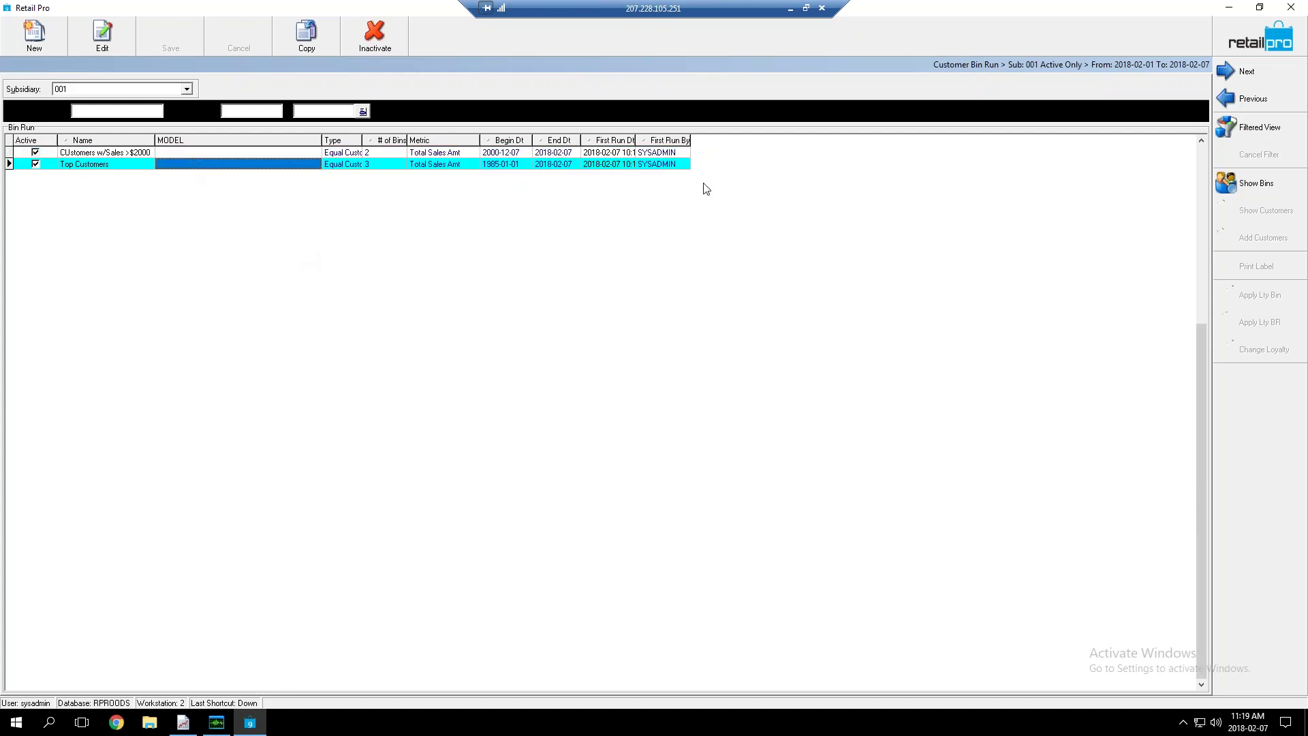
pyautogui.click(1247, 177)
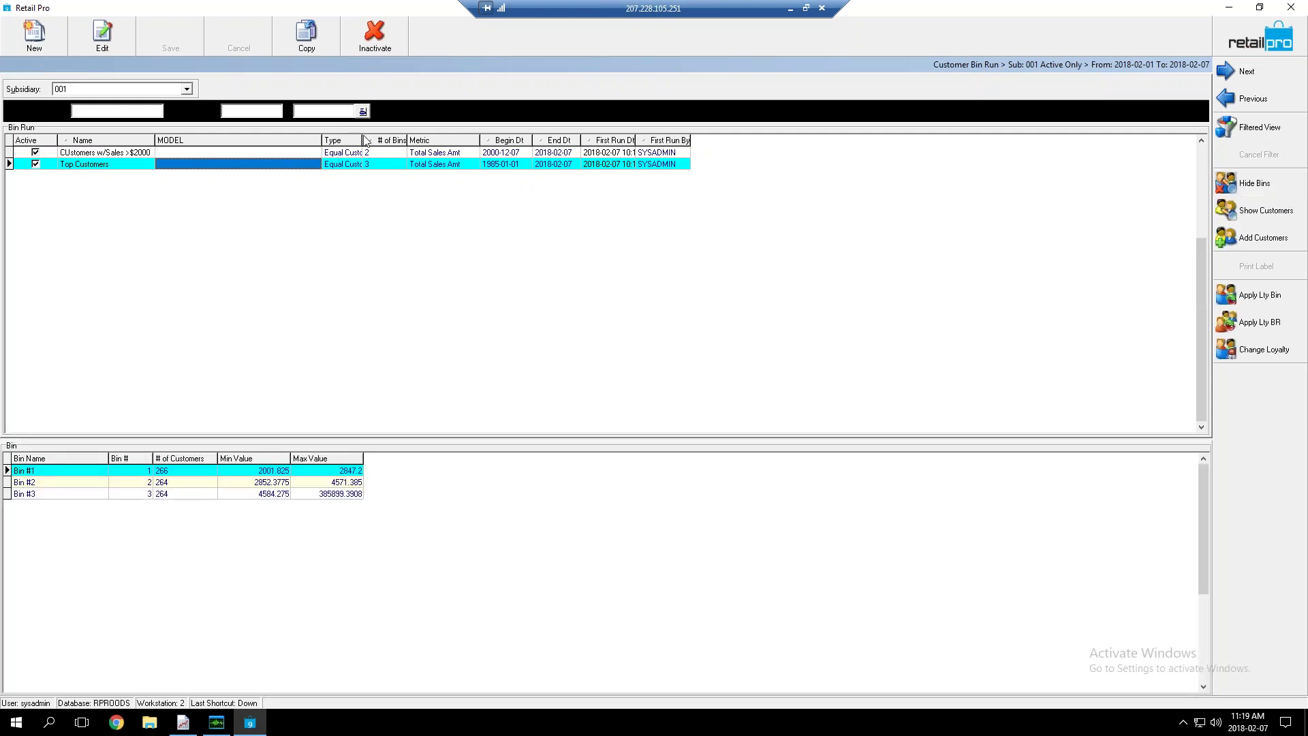
pyautogui.moveTo(380, 139); pyautogui.dragTo(411, 139)
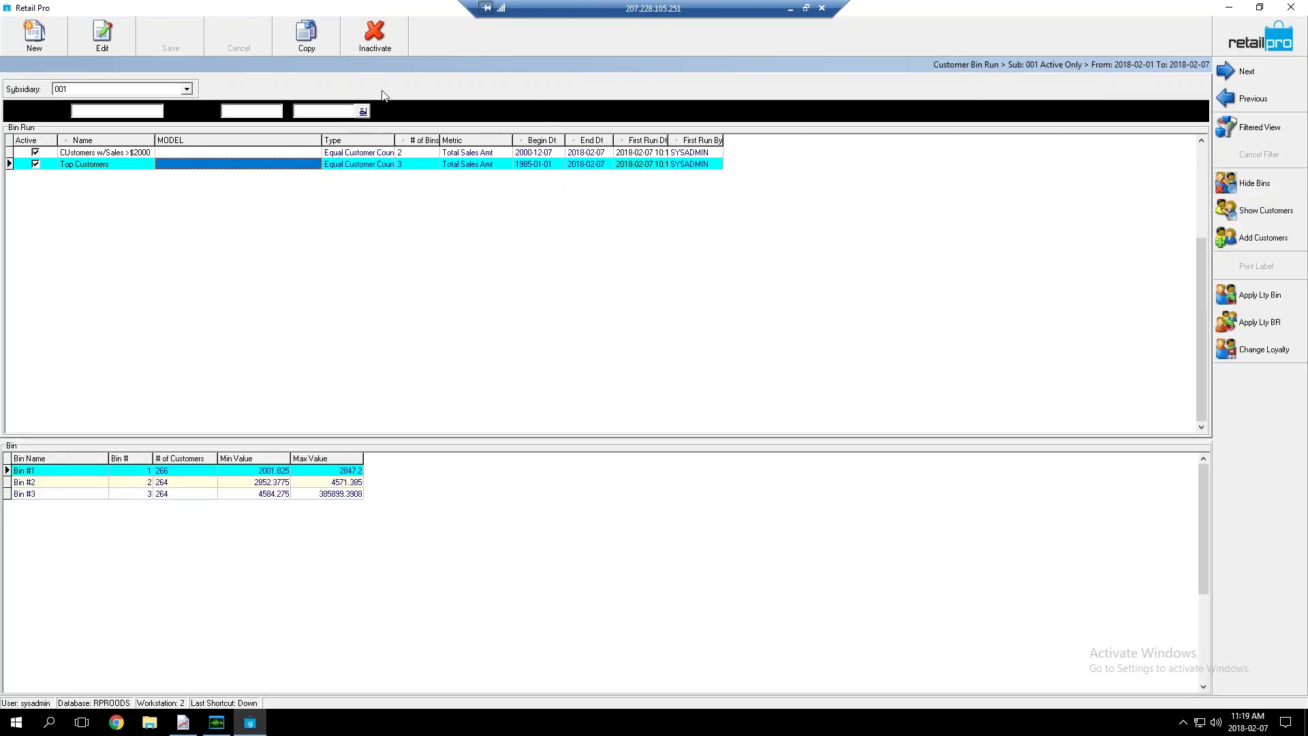
pyautogui.click(542, 167)
pyautogui.click(541, 165)
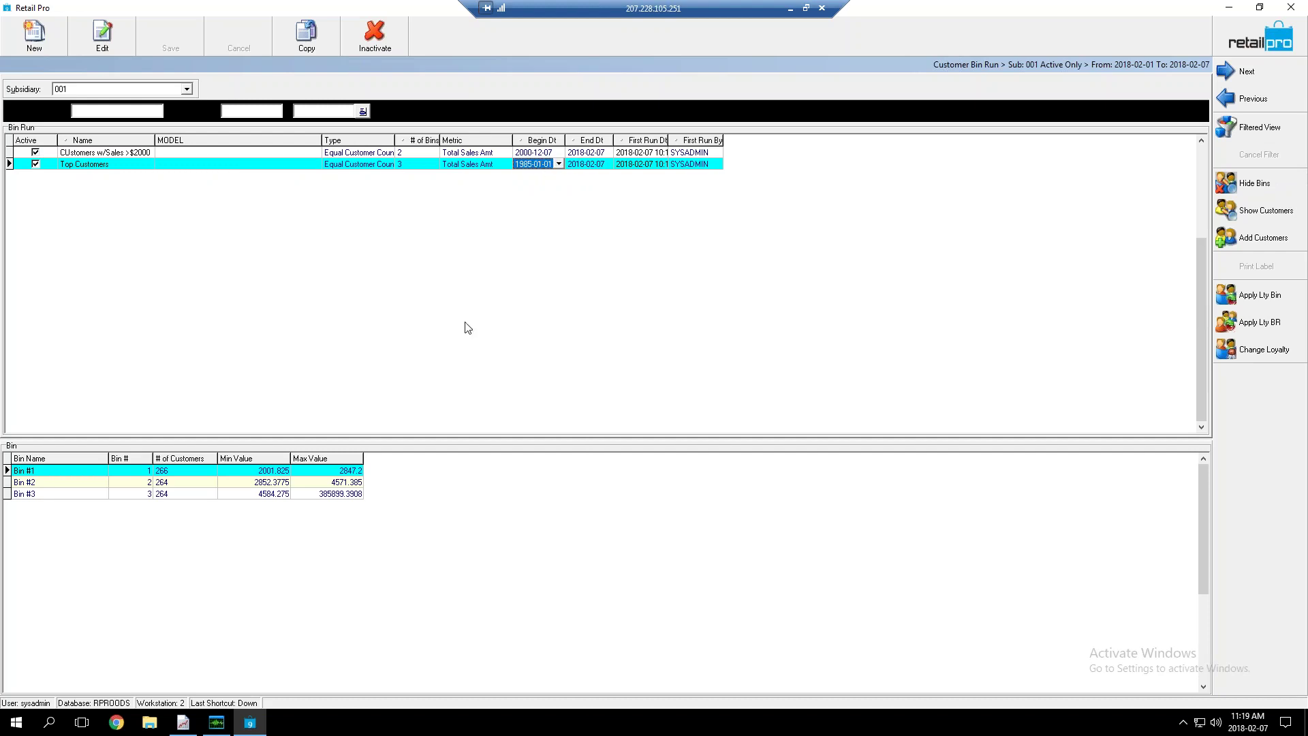
# Review minimum and maximum values of Bins #1–#3, then open Add Customers and back out
pyautogui.click(261, 473)
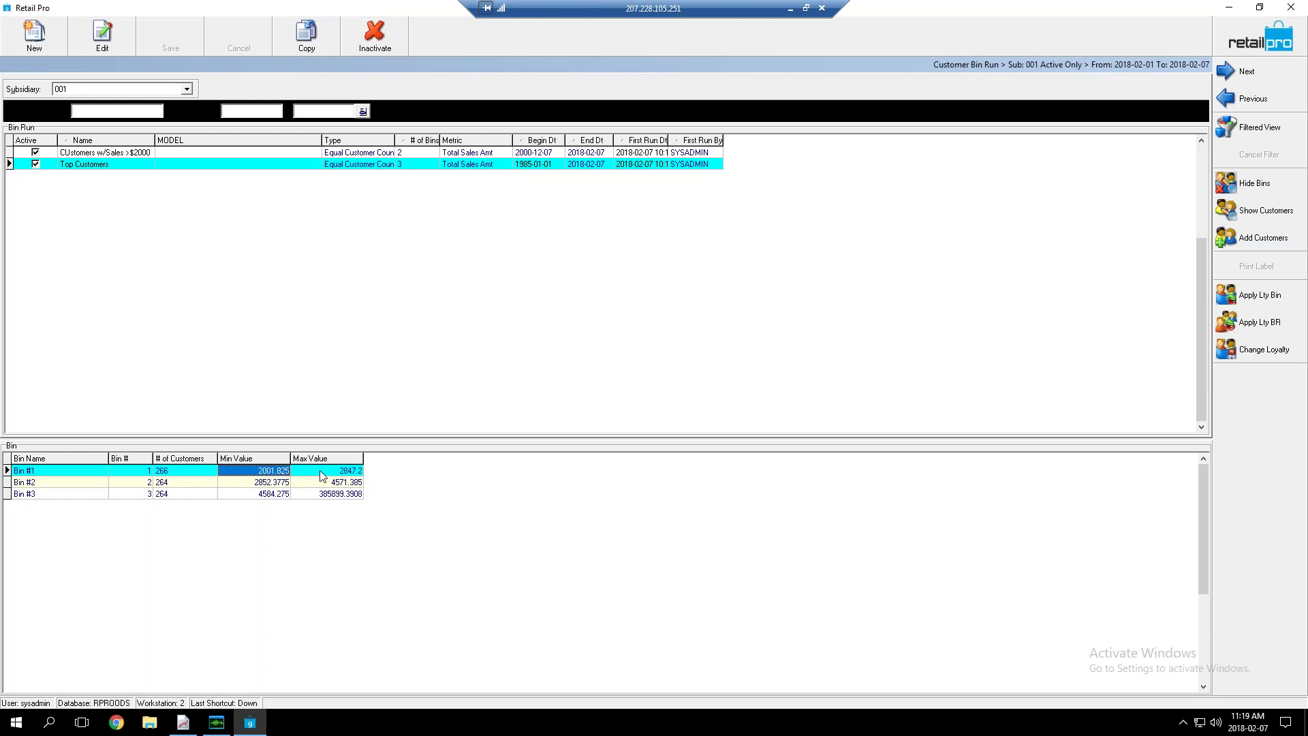
pyautogui.click(326, 474)
pyautogui.click(270, 488)
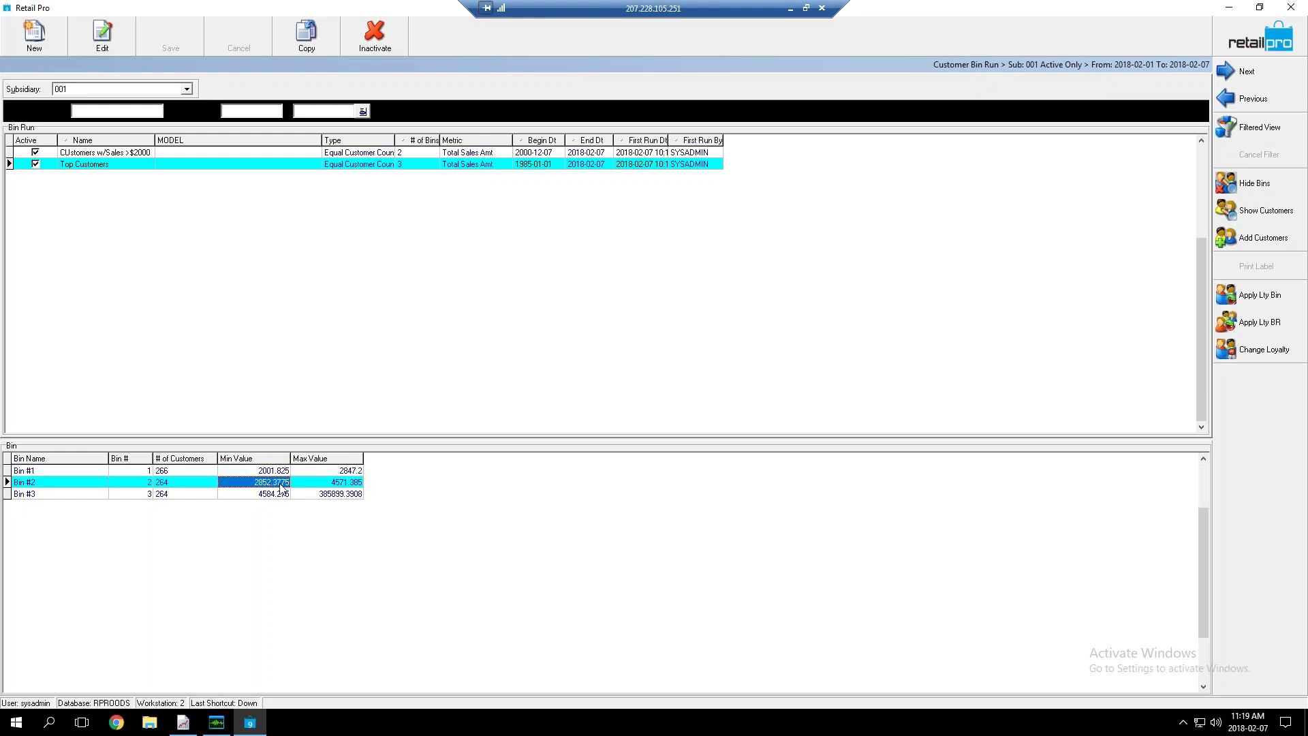
pyautogui.click(323, 484)
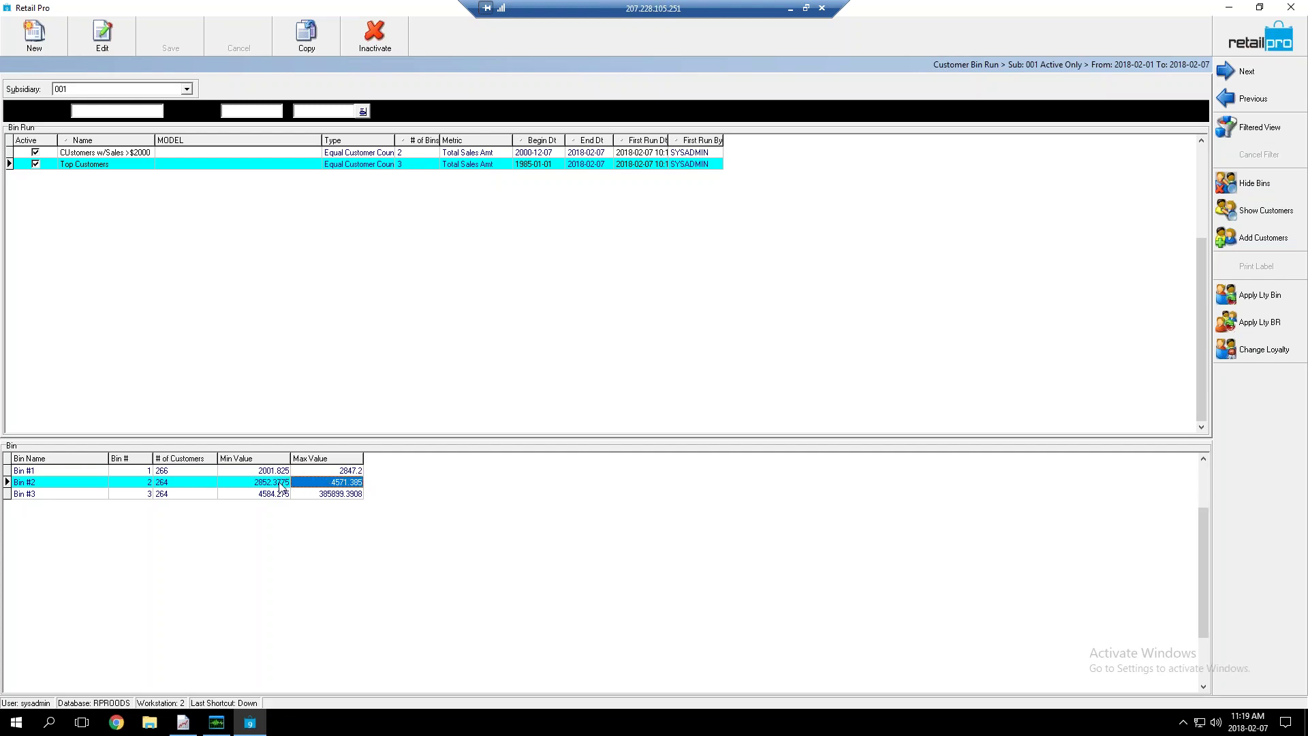
pyautogui.click(269, 495)
pyautogui.click(326, 494)
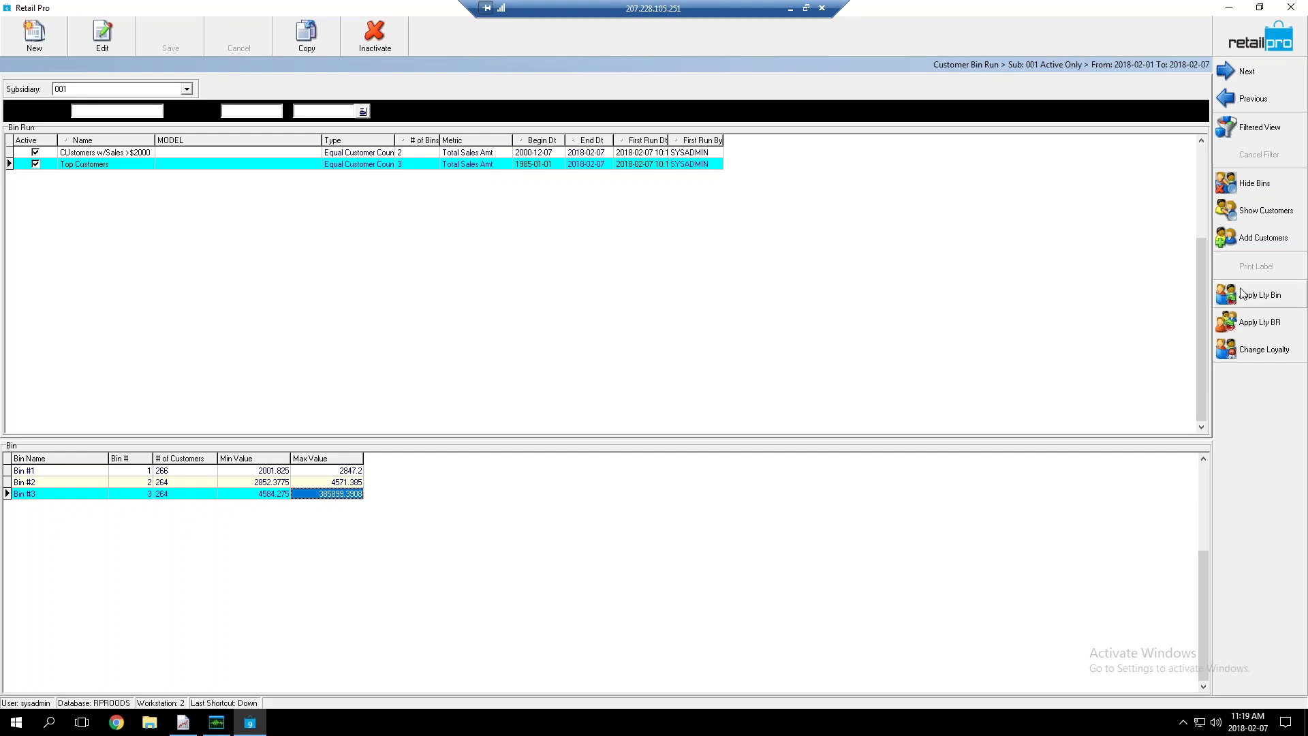
pyautogui.click(1252, 242)
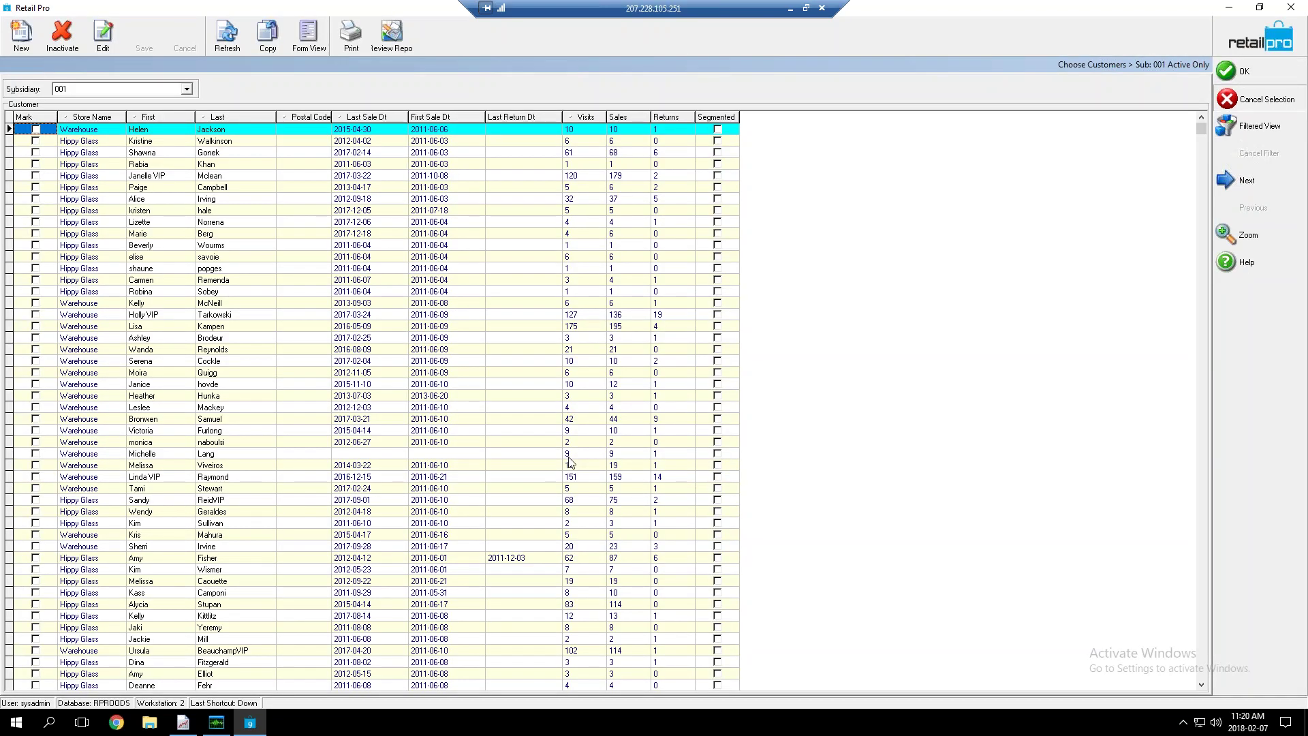
pyautogui.press('Return')
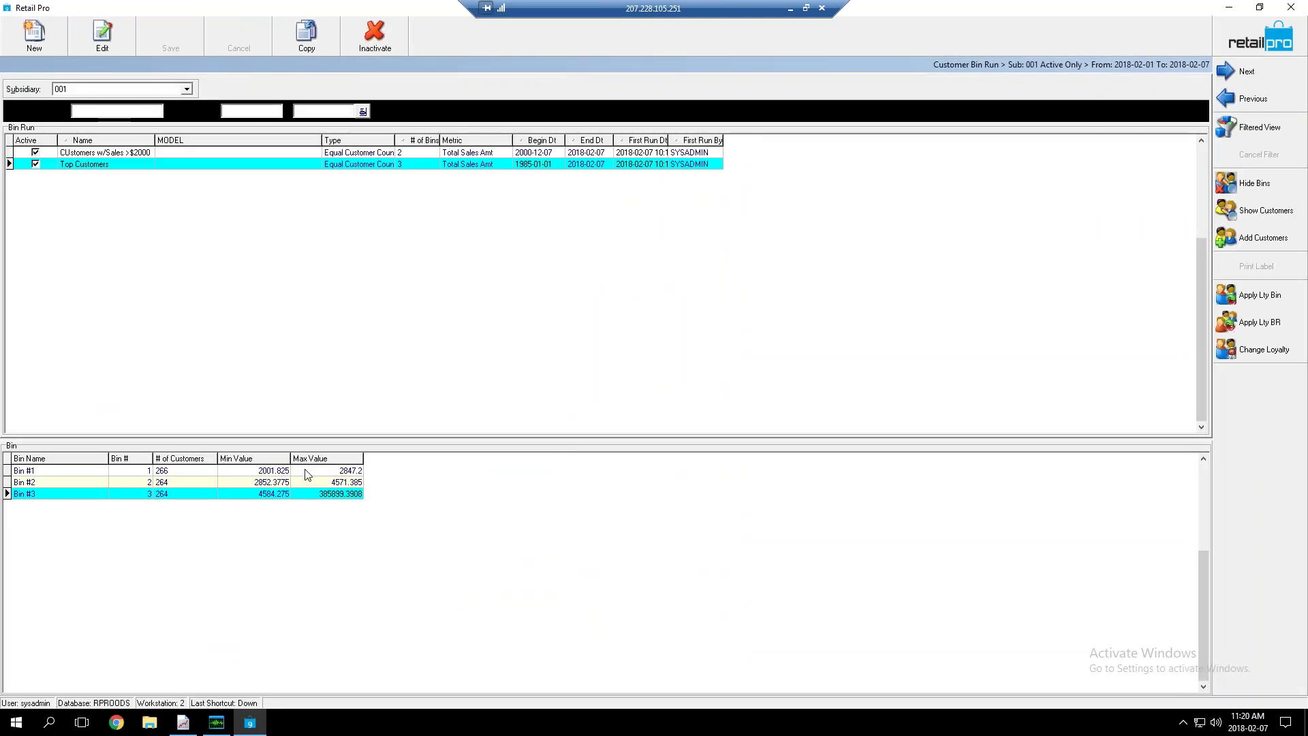
# List Bin #1's customers in an enlarged panel and inspect the first customer's total sales
pyautogui.click(1247, 213)
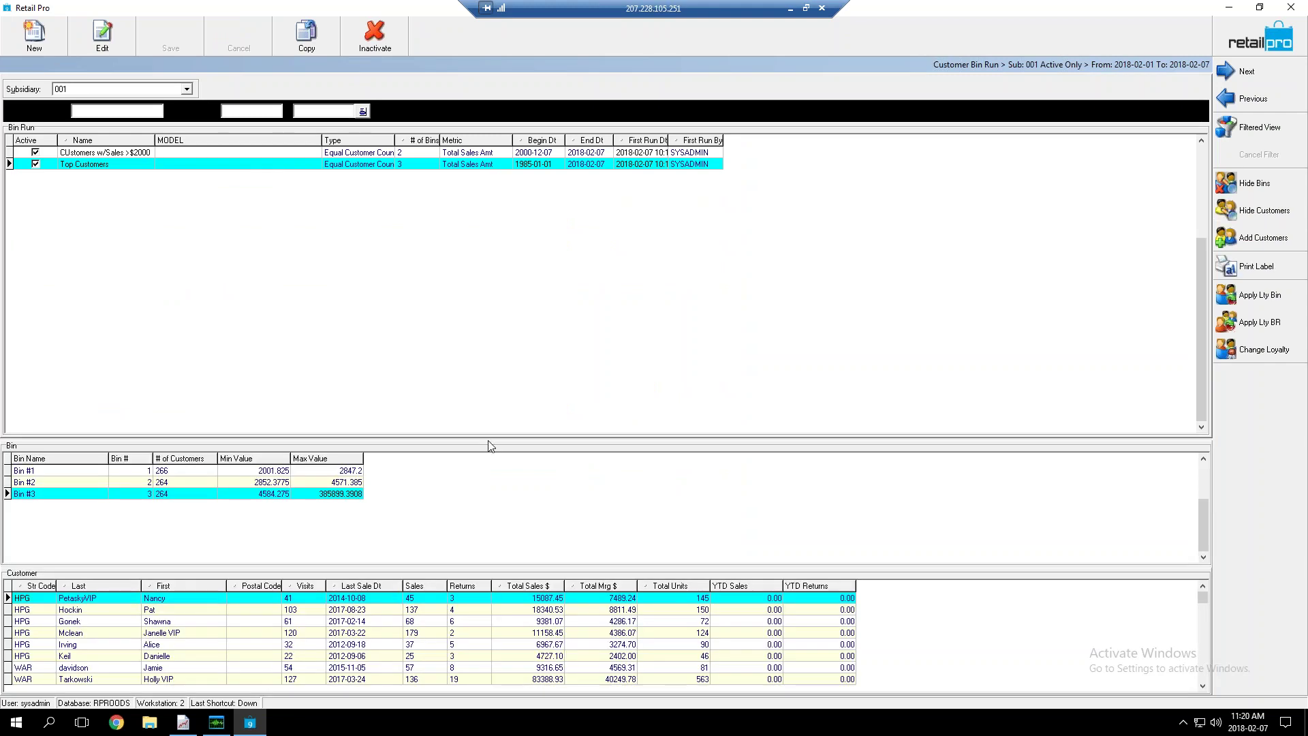
pyautogui.moveTo(489, 440); pyautogui.dragTo(457, 270)
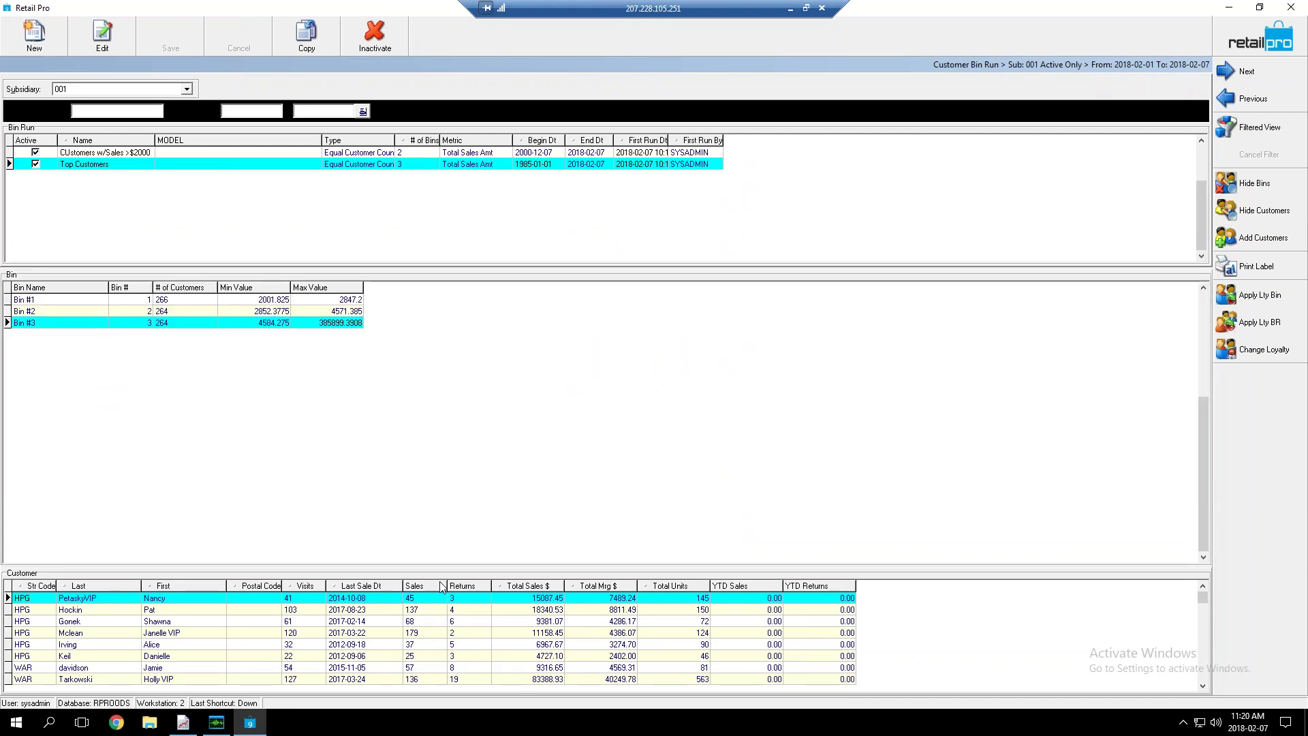
pyautogui.moveTo(438, 524); pyautogui.dragTo(426, 388)
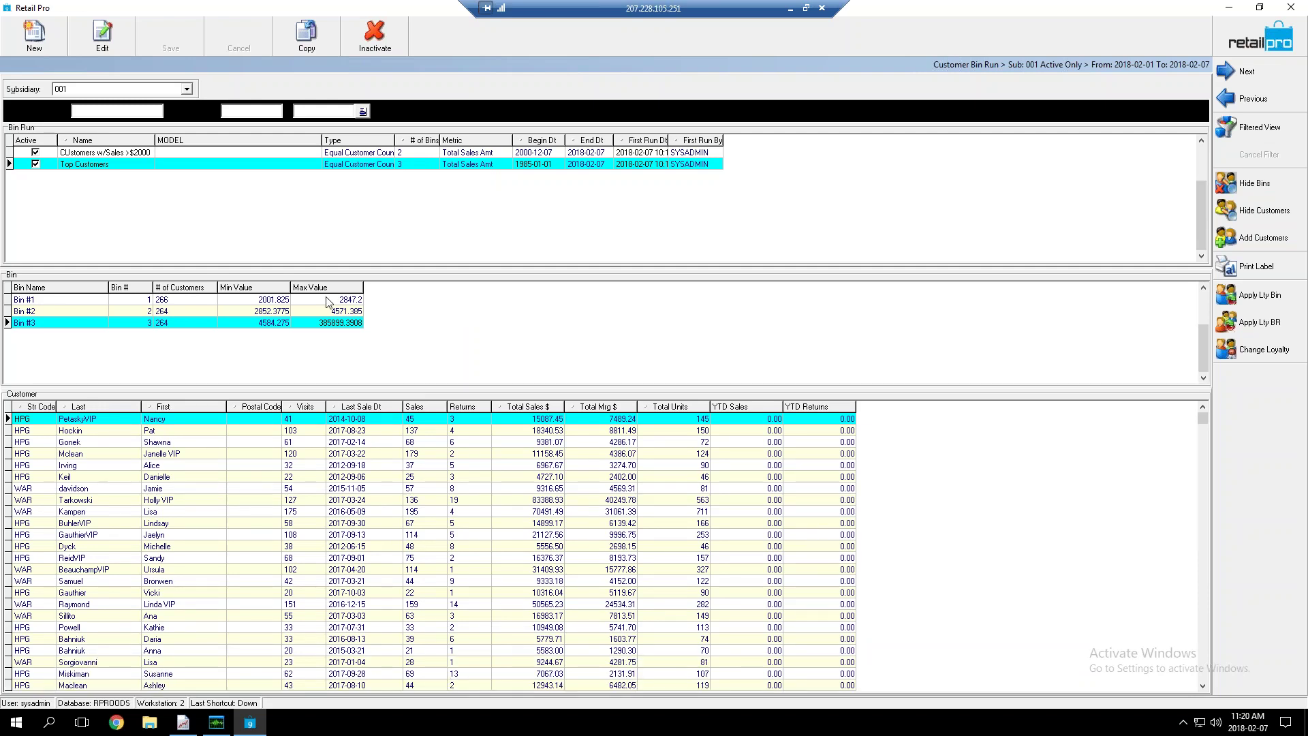
pyautogui.click(331, 300)
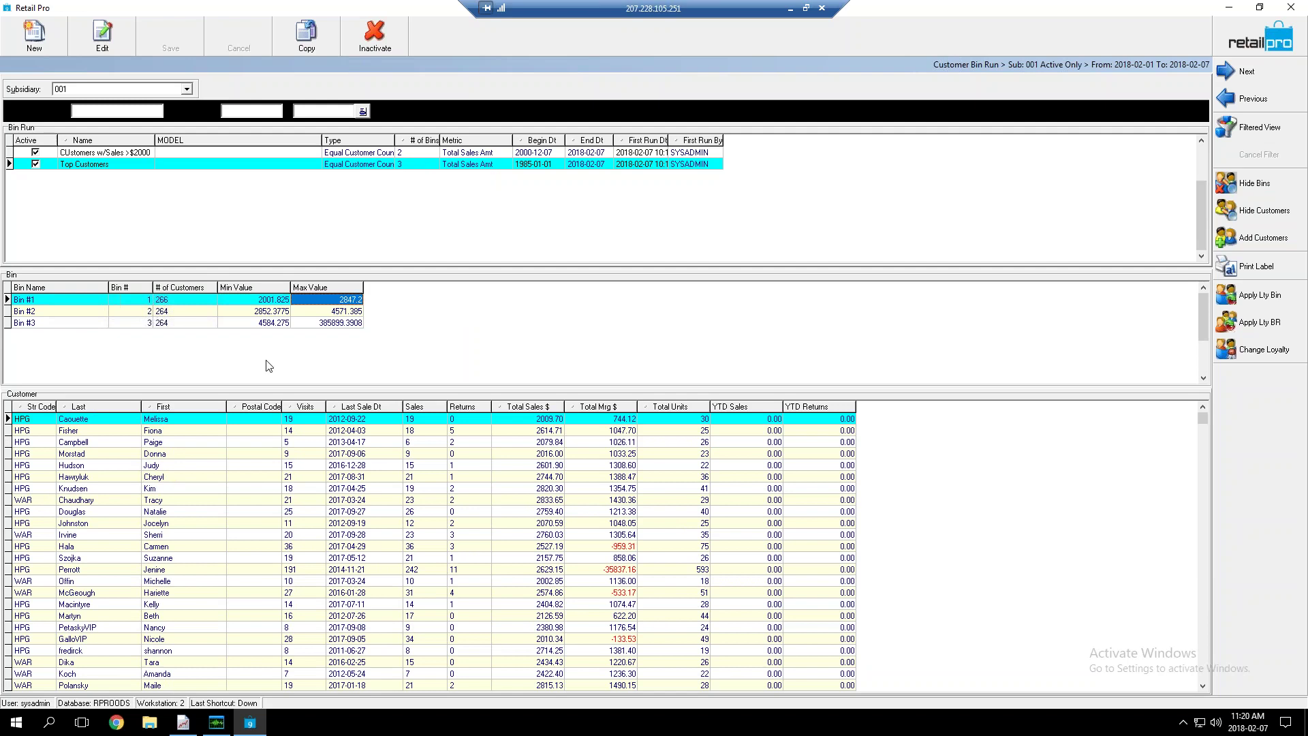
pyautogui.click(502, 419)
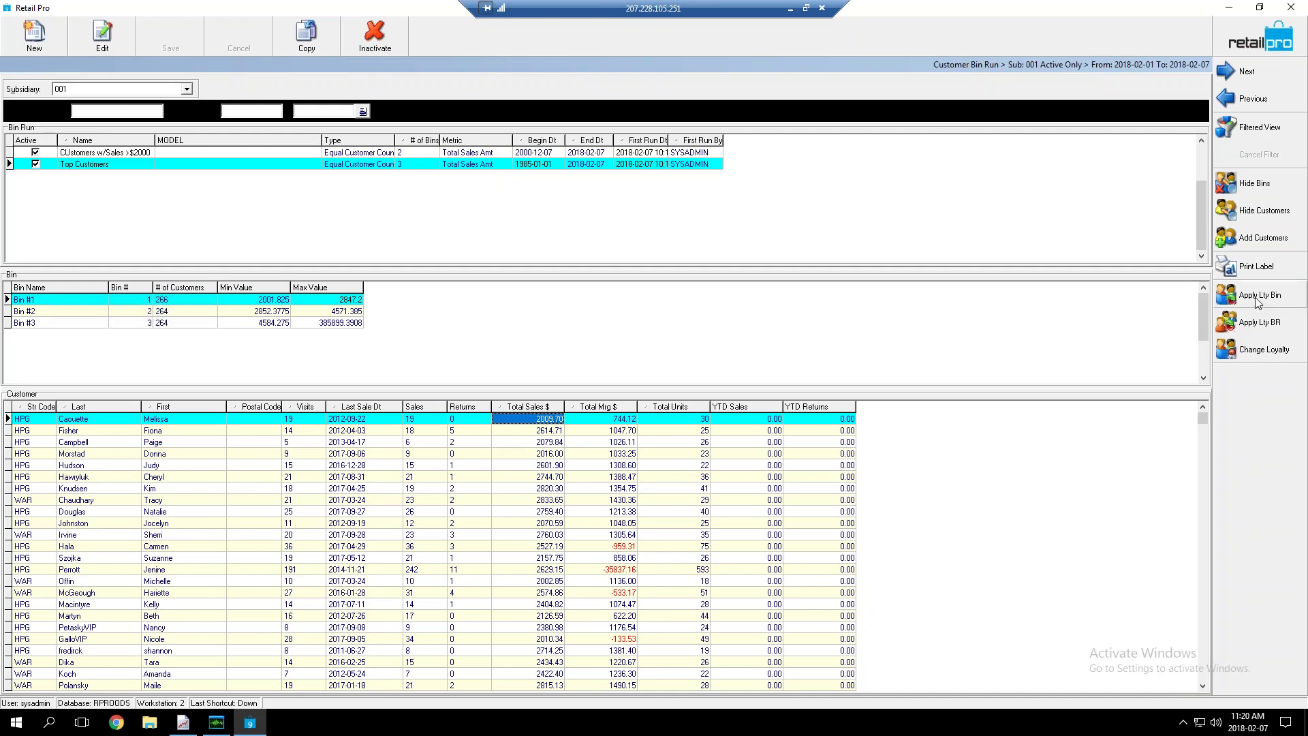
# Choose the TOTALS - Bronze loyalty level for Bin #1, keeping Opt In checked
pyautogui.click(1248, 350)
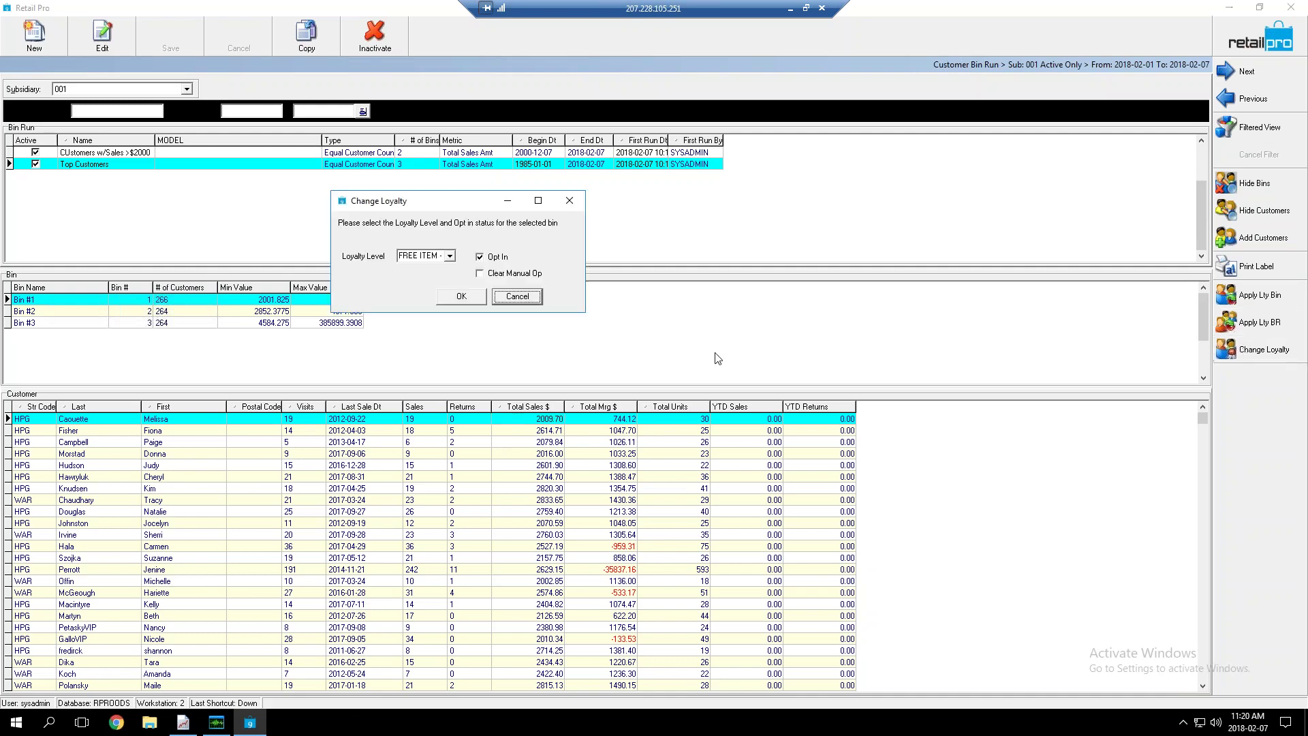
pyautogui.click(450, 256)
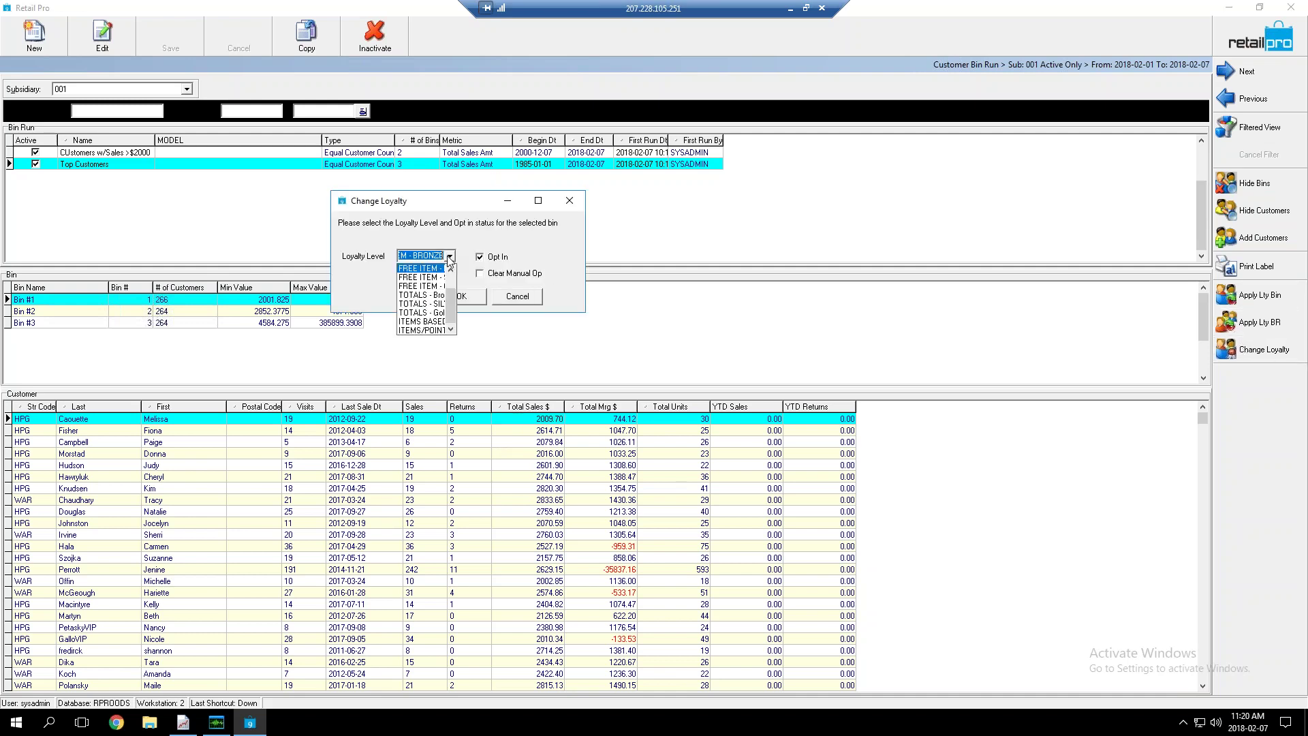
pyautogui.click(424, 303)
pyautogui.click(462, 297)
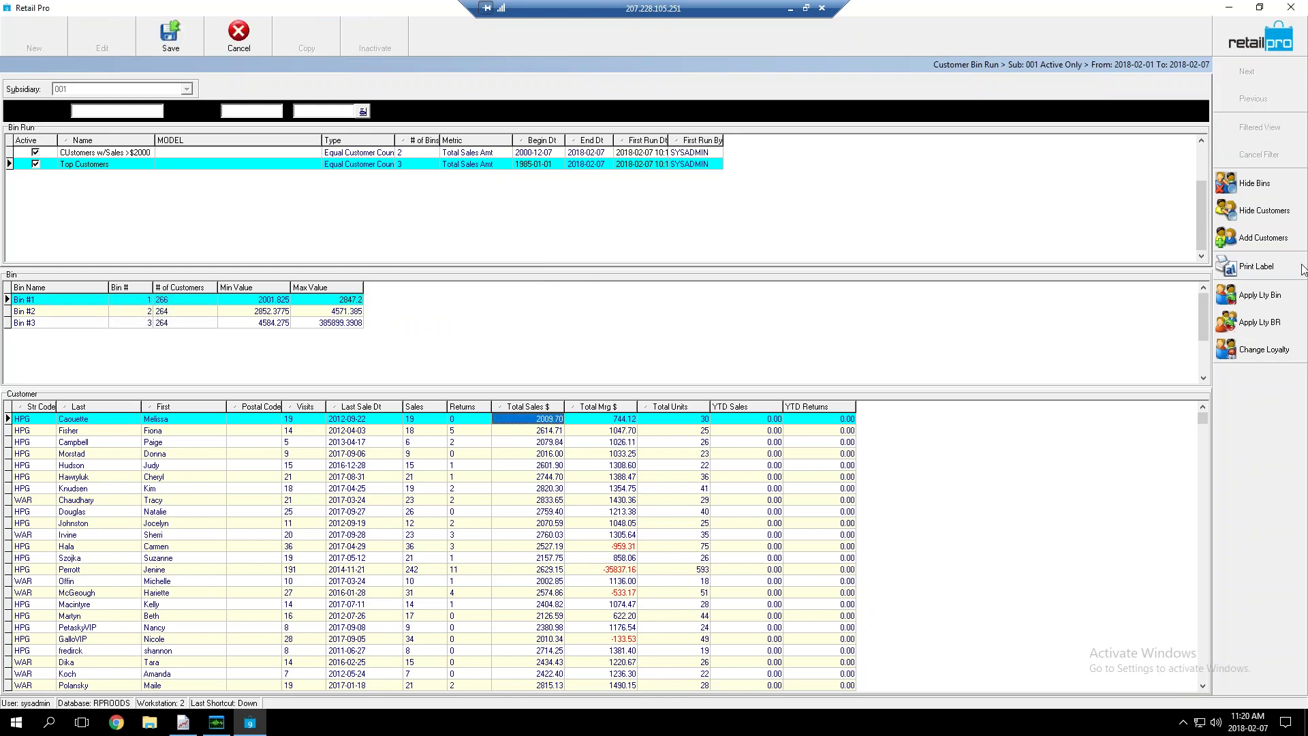
# Apply the Bronze loyalty to Bin #1's customers, then list Bin #2's customers
pyautogui.click(1222, 295)
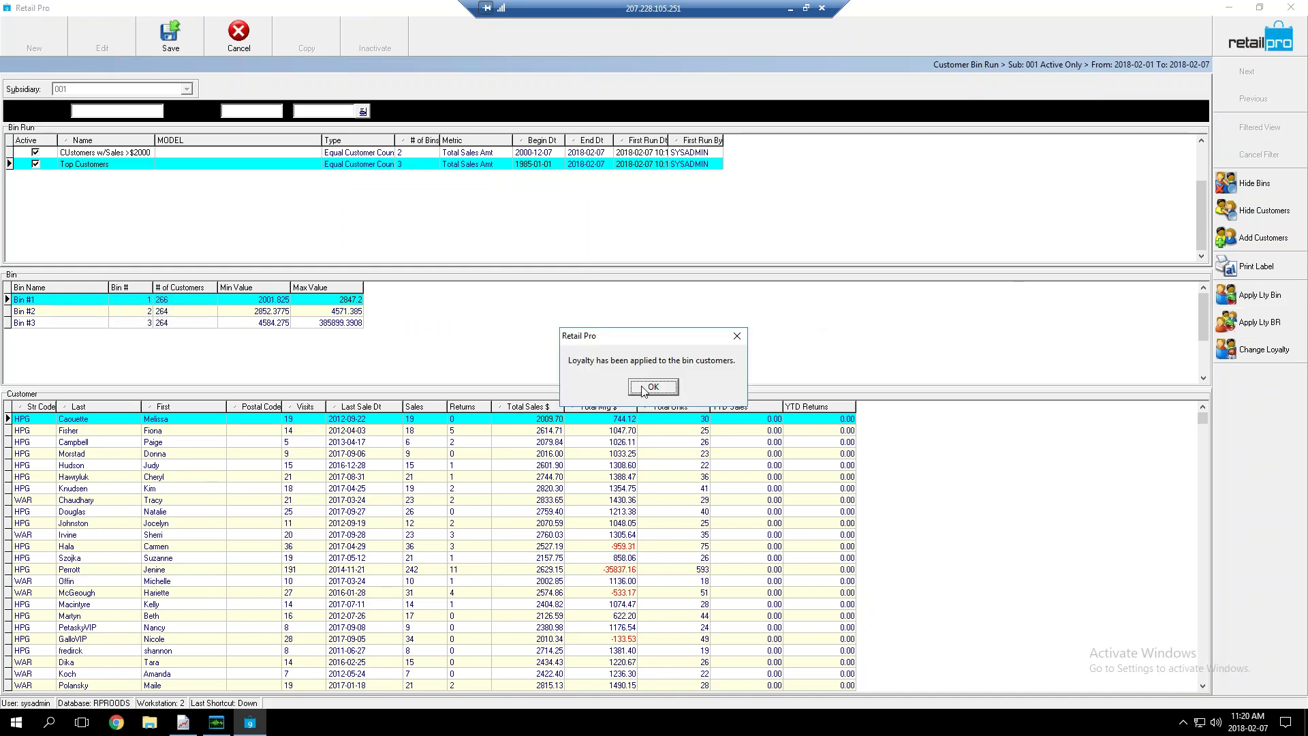
pyautogui.click(652, 387)
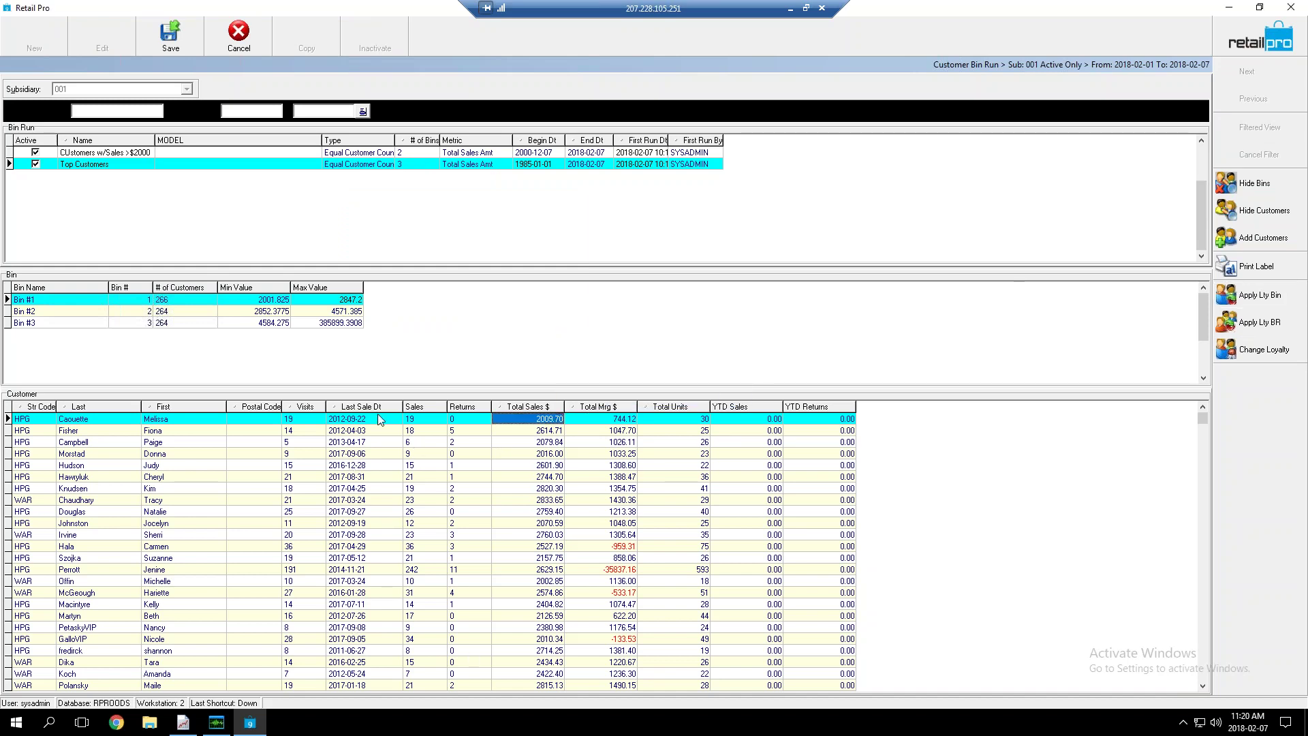
pyautogui.click(341, 311)
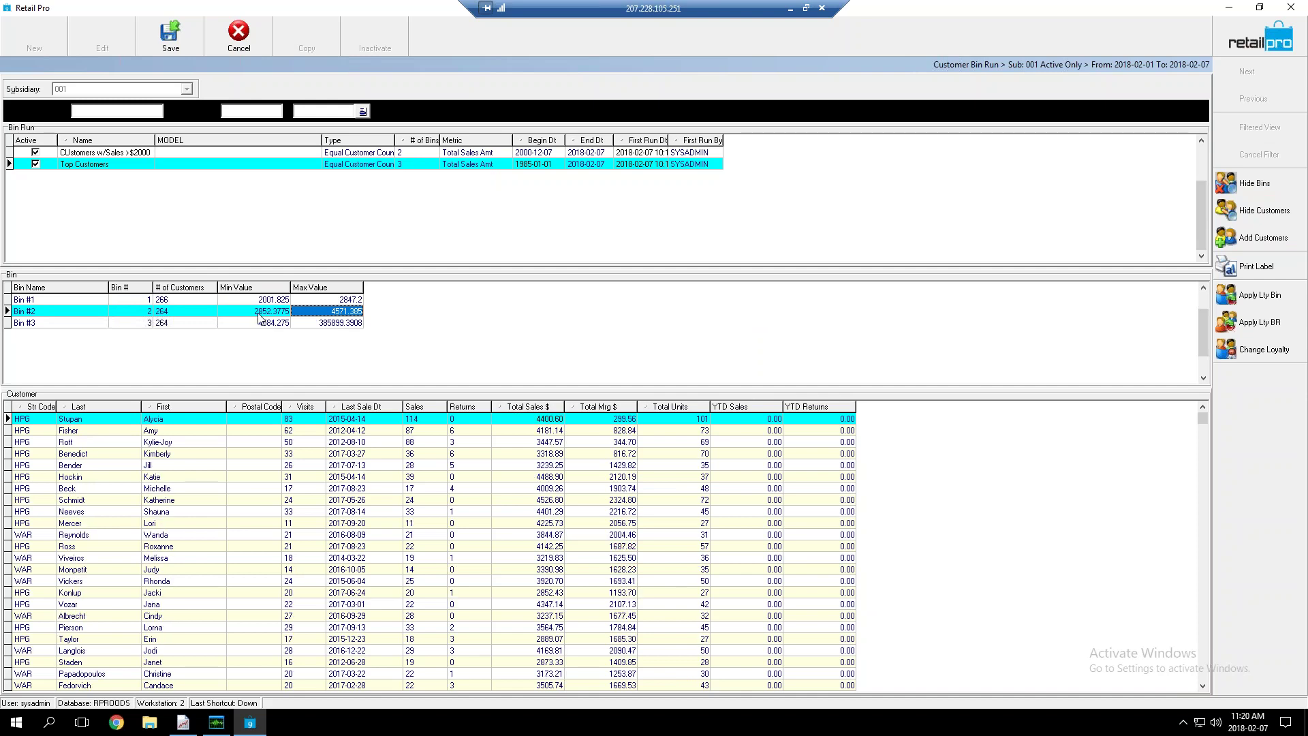
# Pick the TOTALS - SILVER loyalty level for Bin #2 with Opt In checked
pyautogui.click(1242, 359)
pyautogui.click(449, 256)
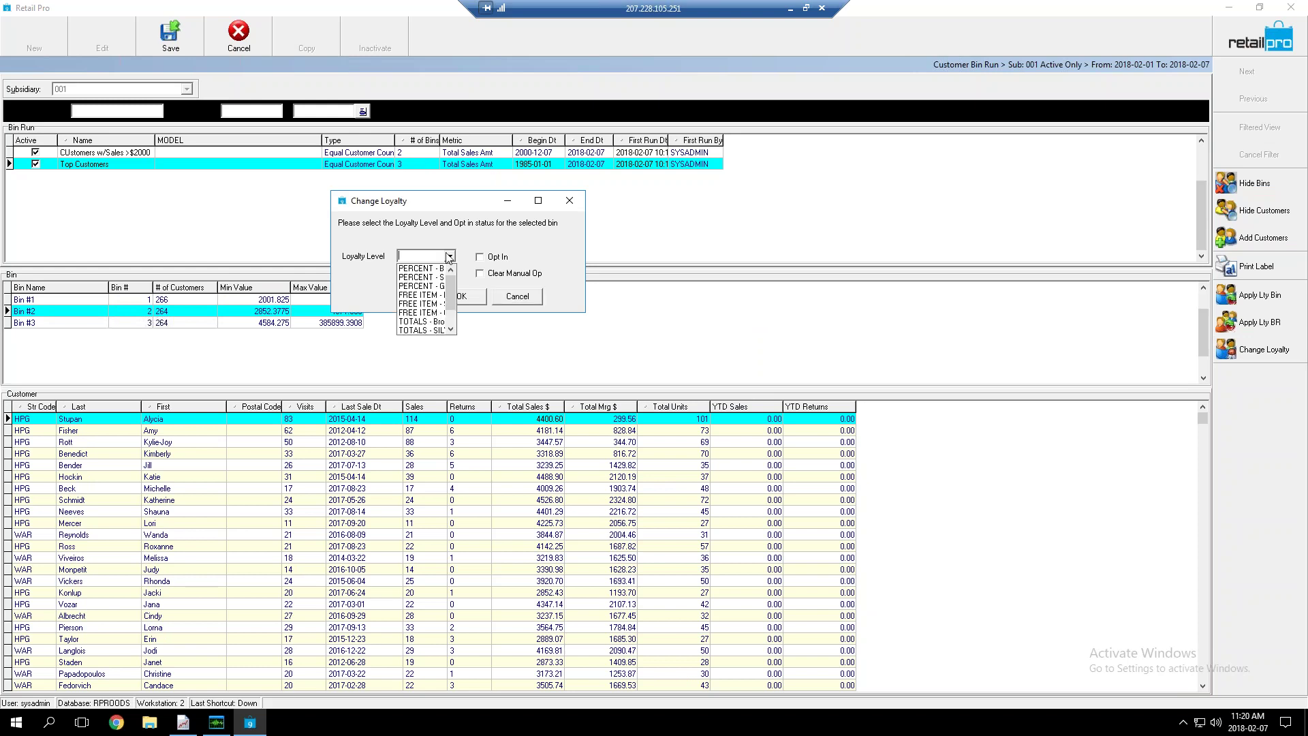
pyautogui.scroll(-1, 427, 305)
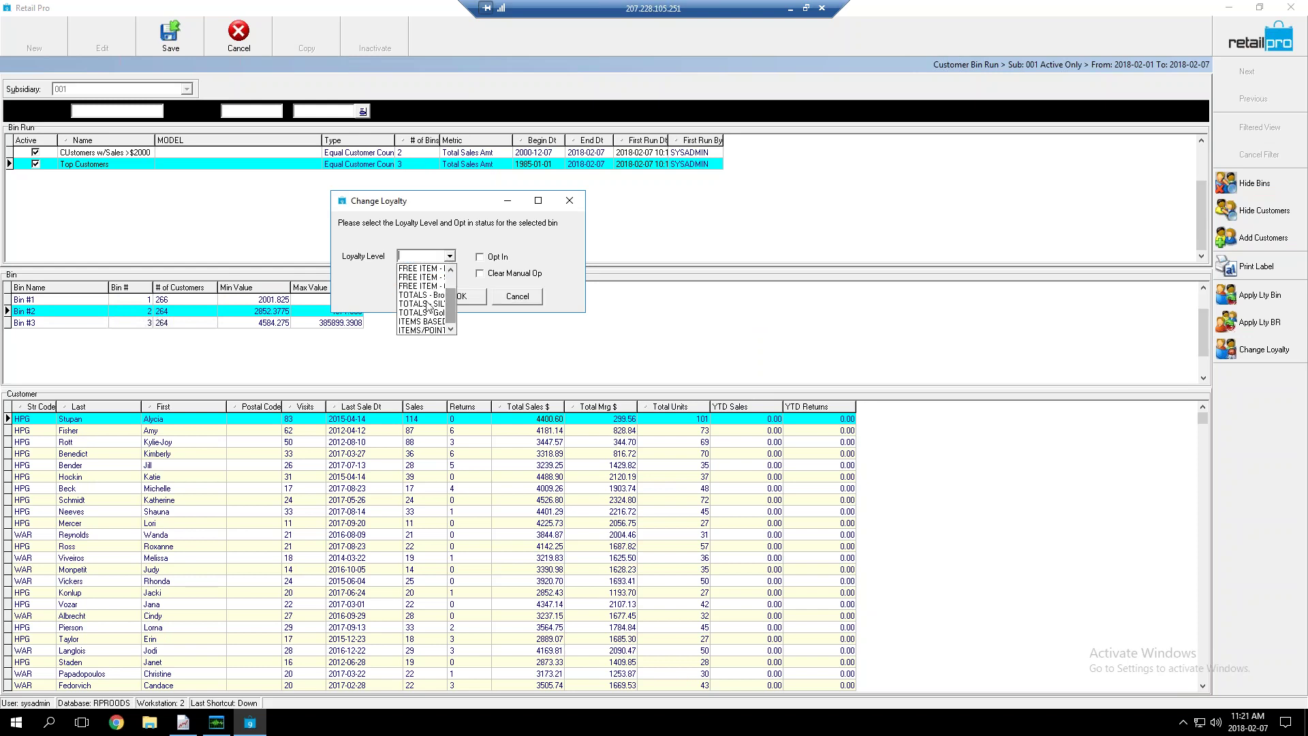
pyautogui.click(427, 305)
pyautogui.click(488, 260)
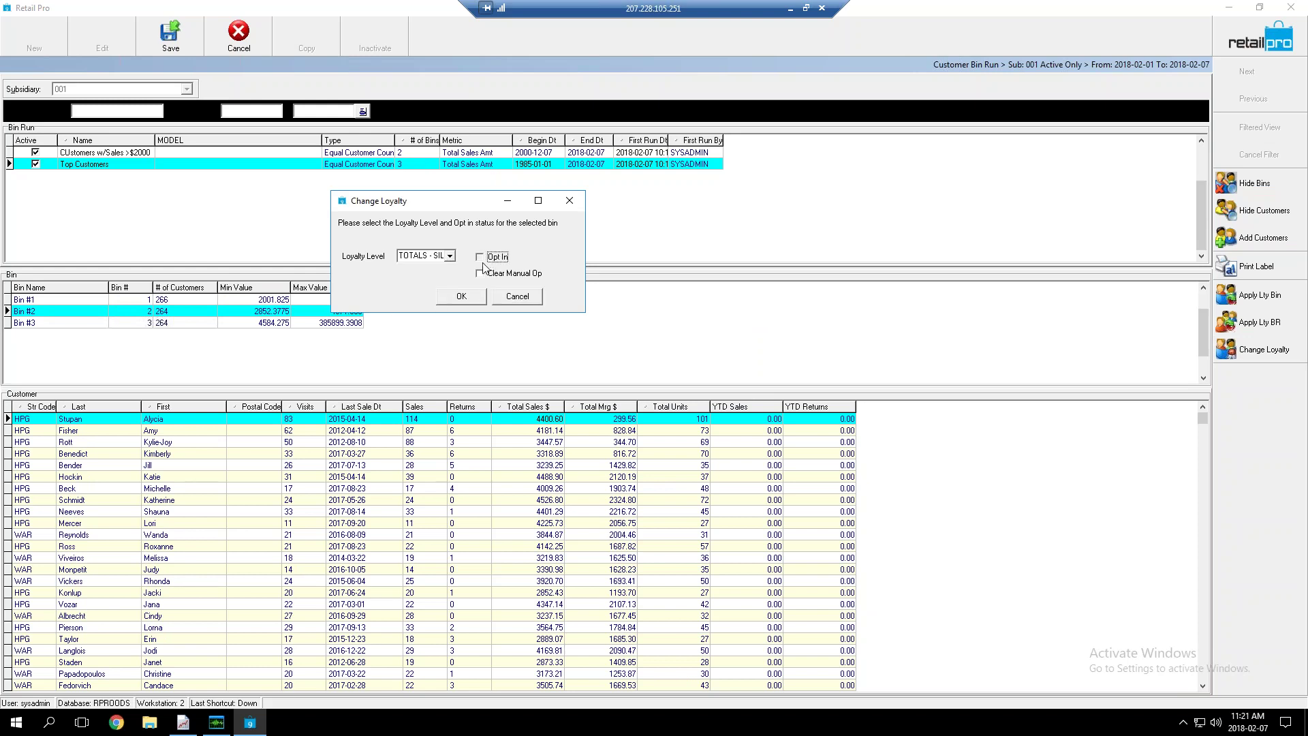
# Confirm the Silver loyalty change, then close the bin run without saving
pyautogui.click(480, 299)
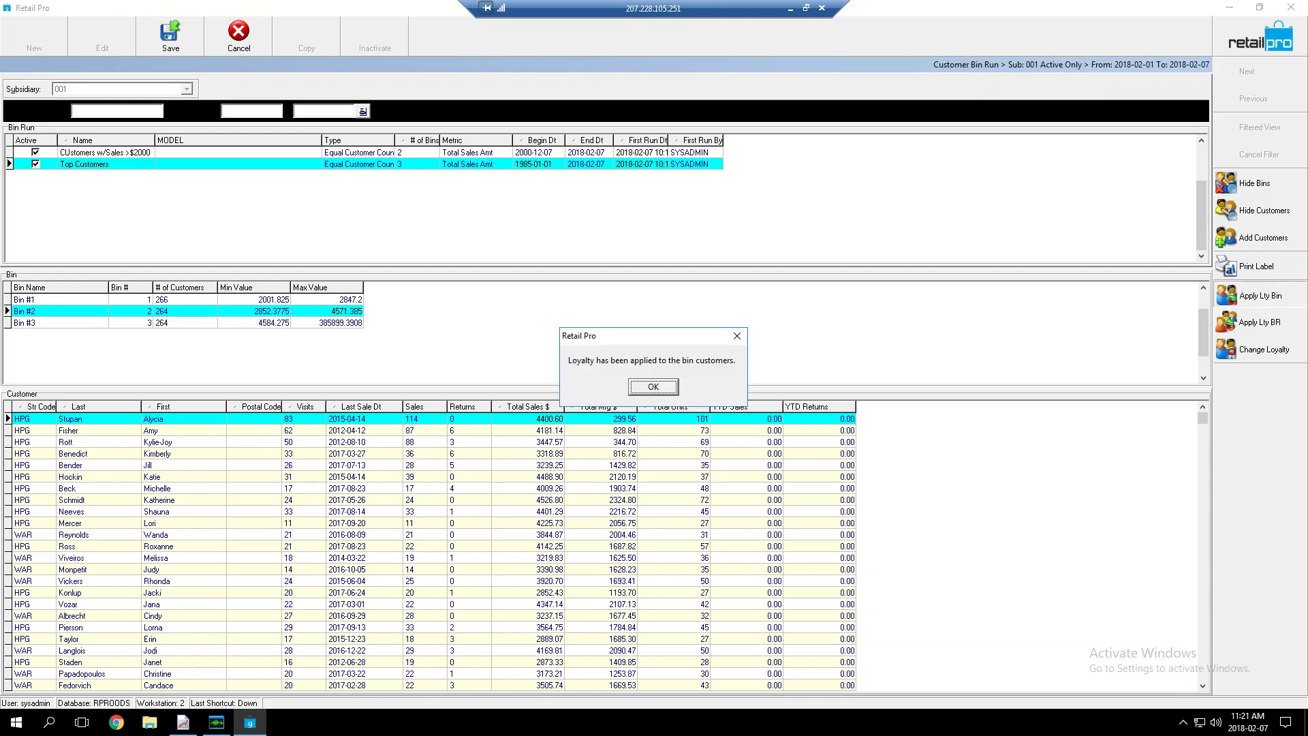
pyautogui.click(668, 383)
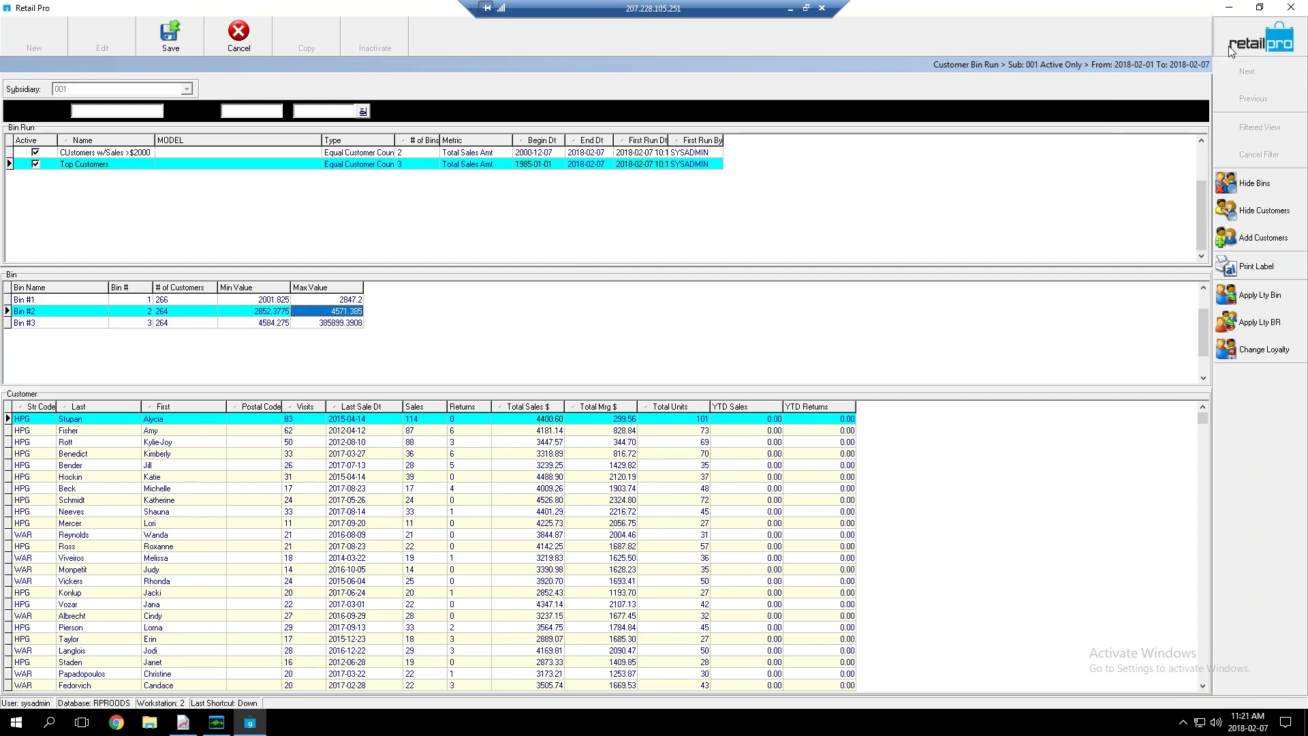
pyautogui.click(1291, 7)
pyautogui.click(626, 393)
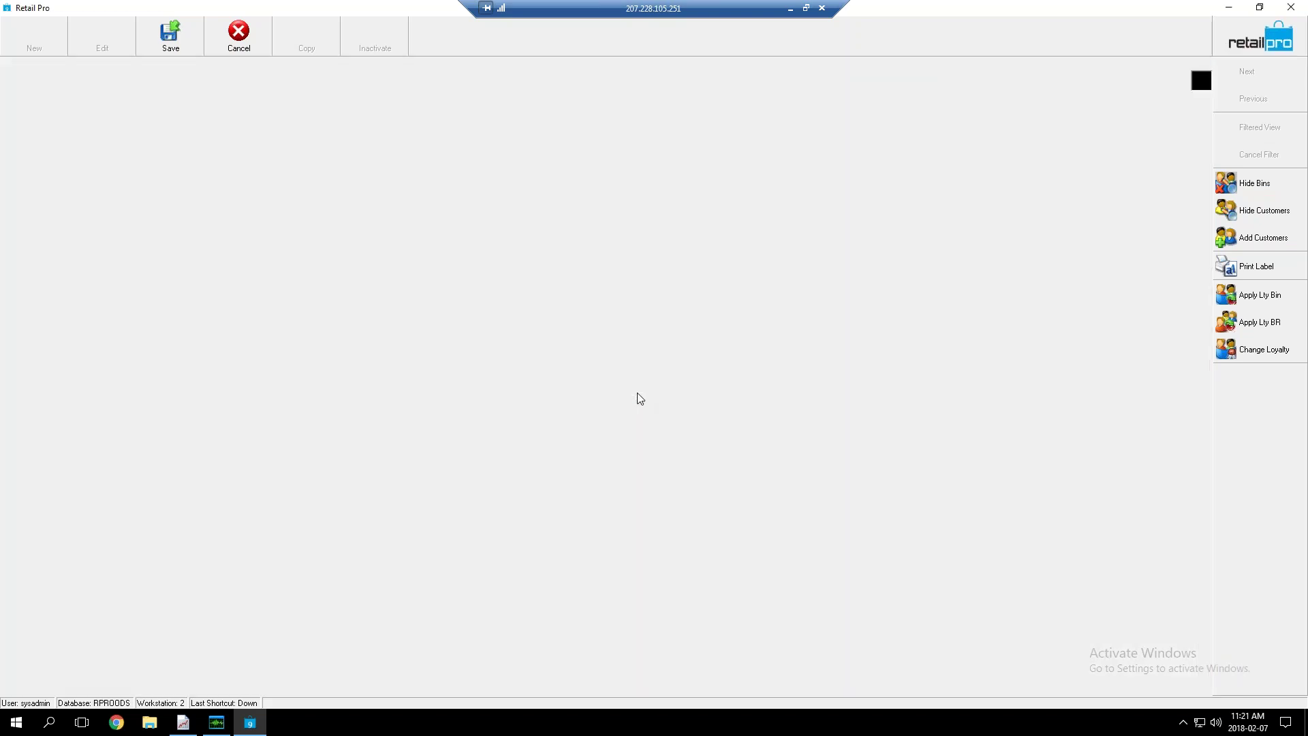